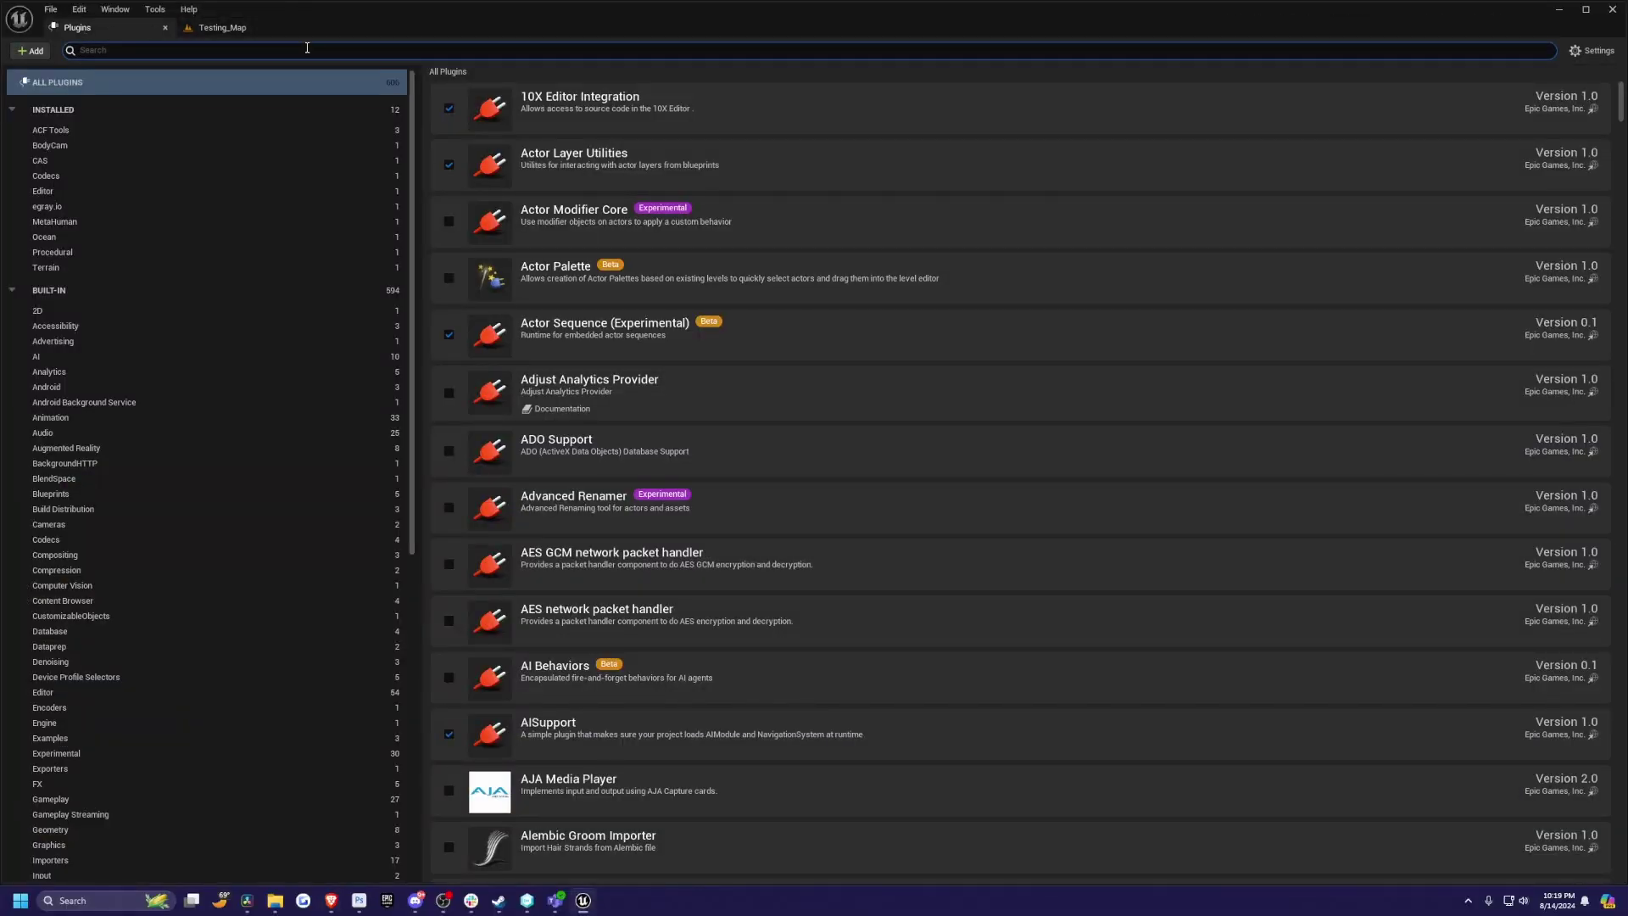
{"action": "type", "text": "procedural"}
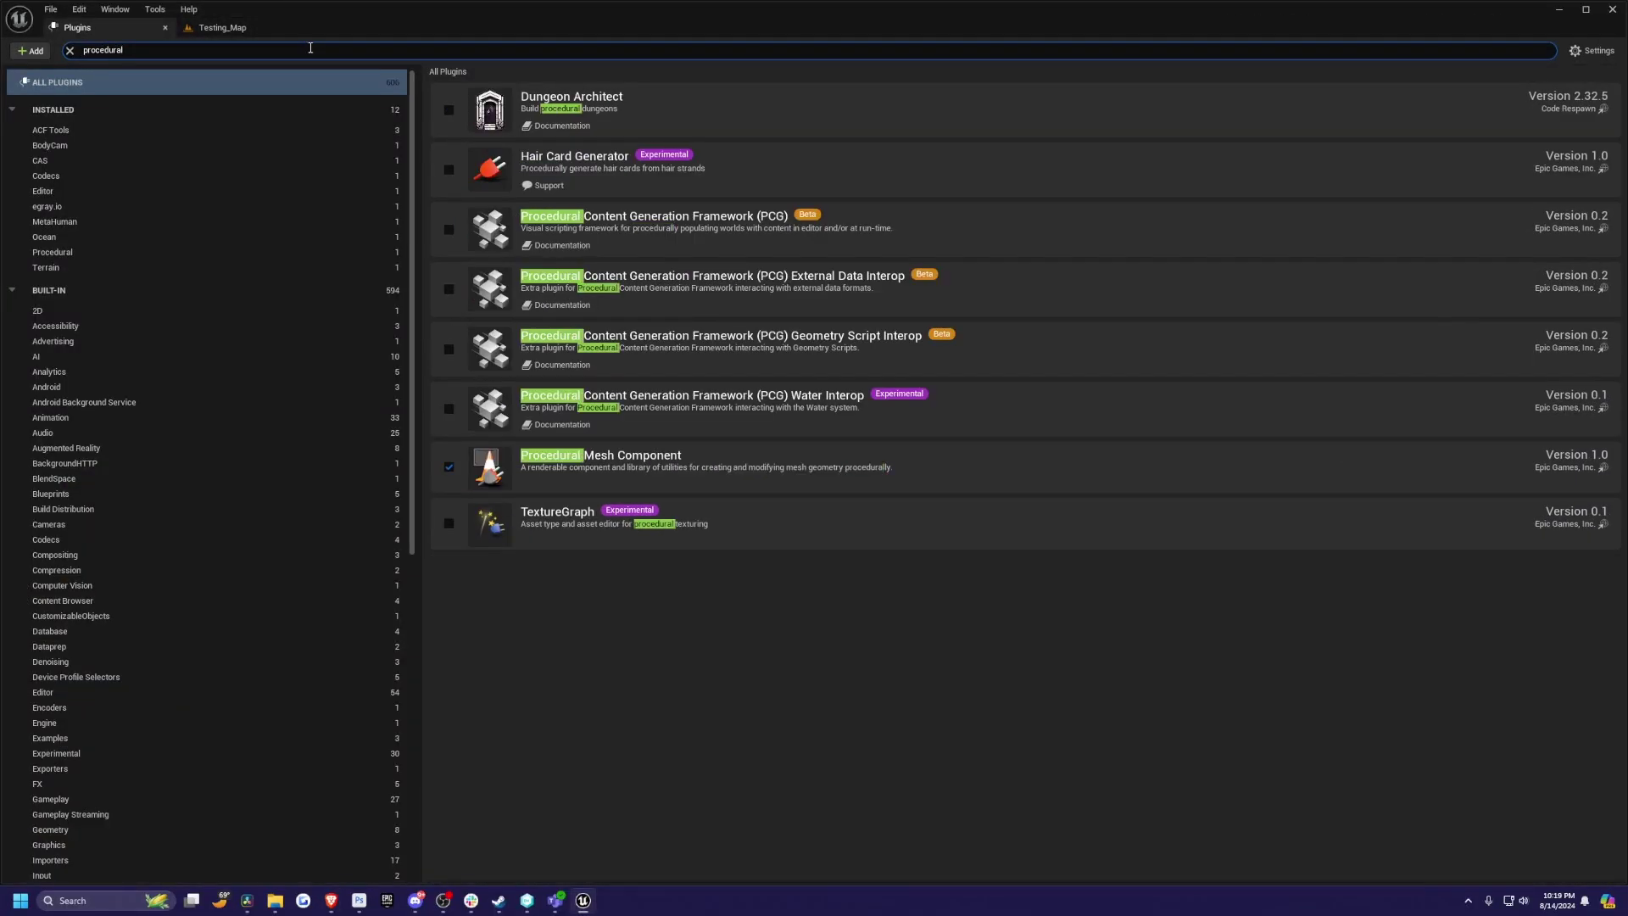
{"action": "type", "text": " content"}
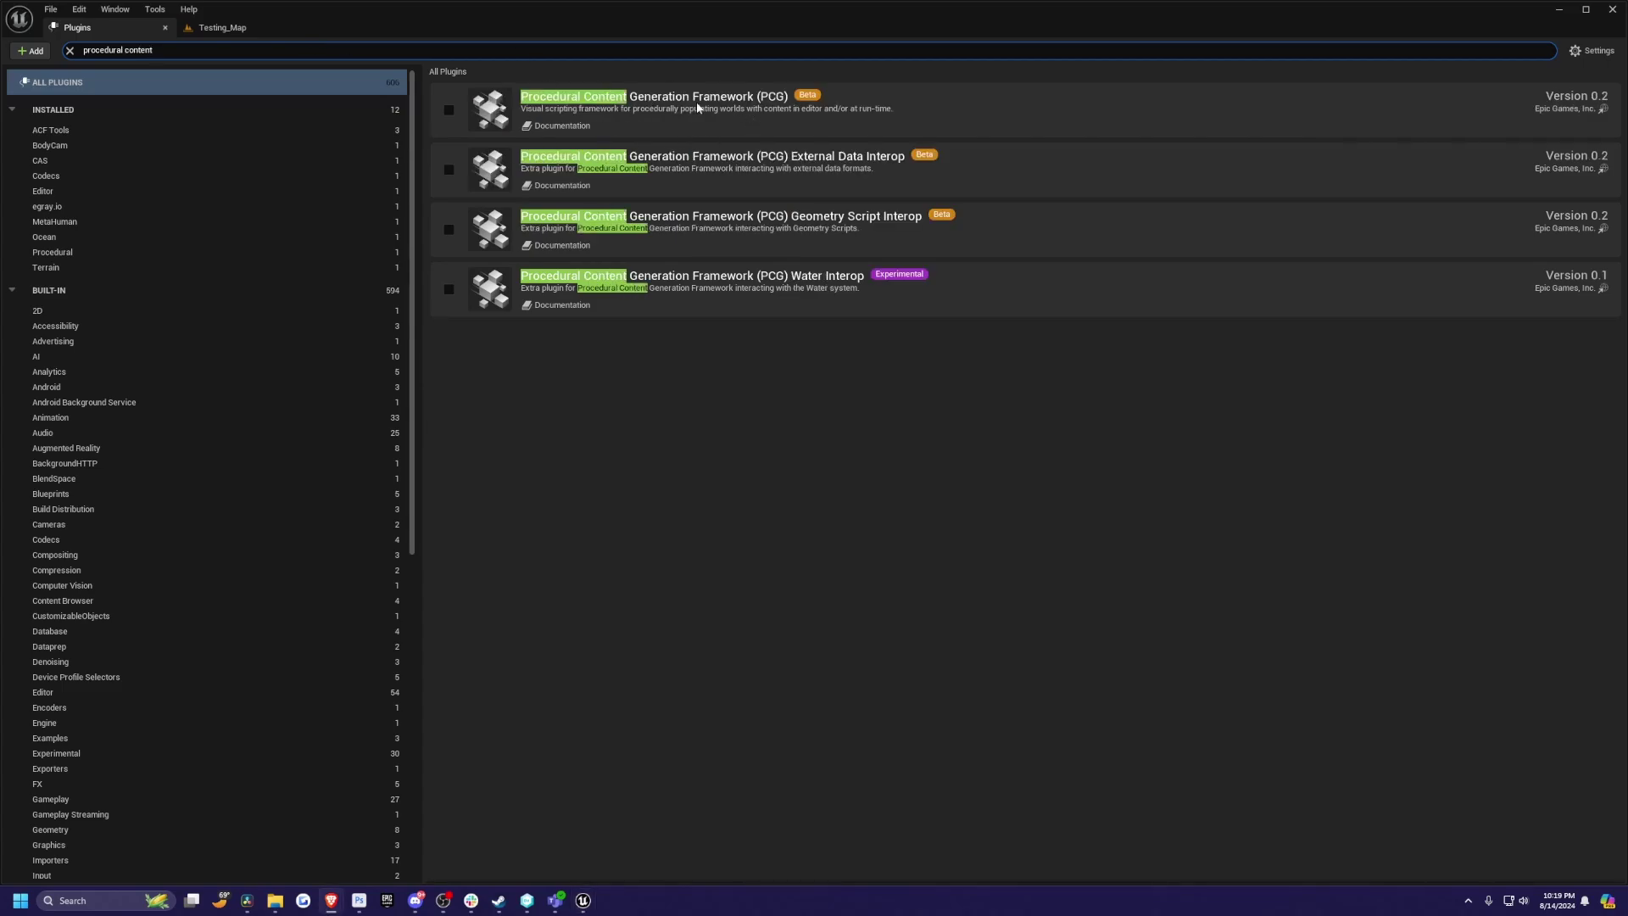
Enable the beta Procedural Content Generation Framework (PCG) plugin and accept its warning
{"action": "left_click", "coordinate": [449, 110]}
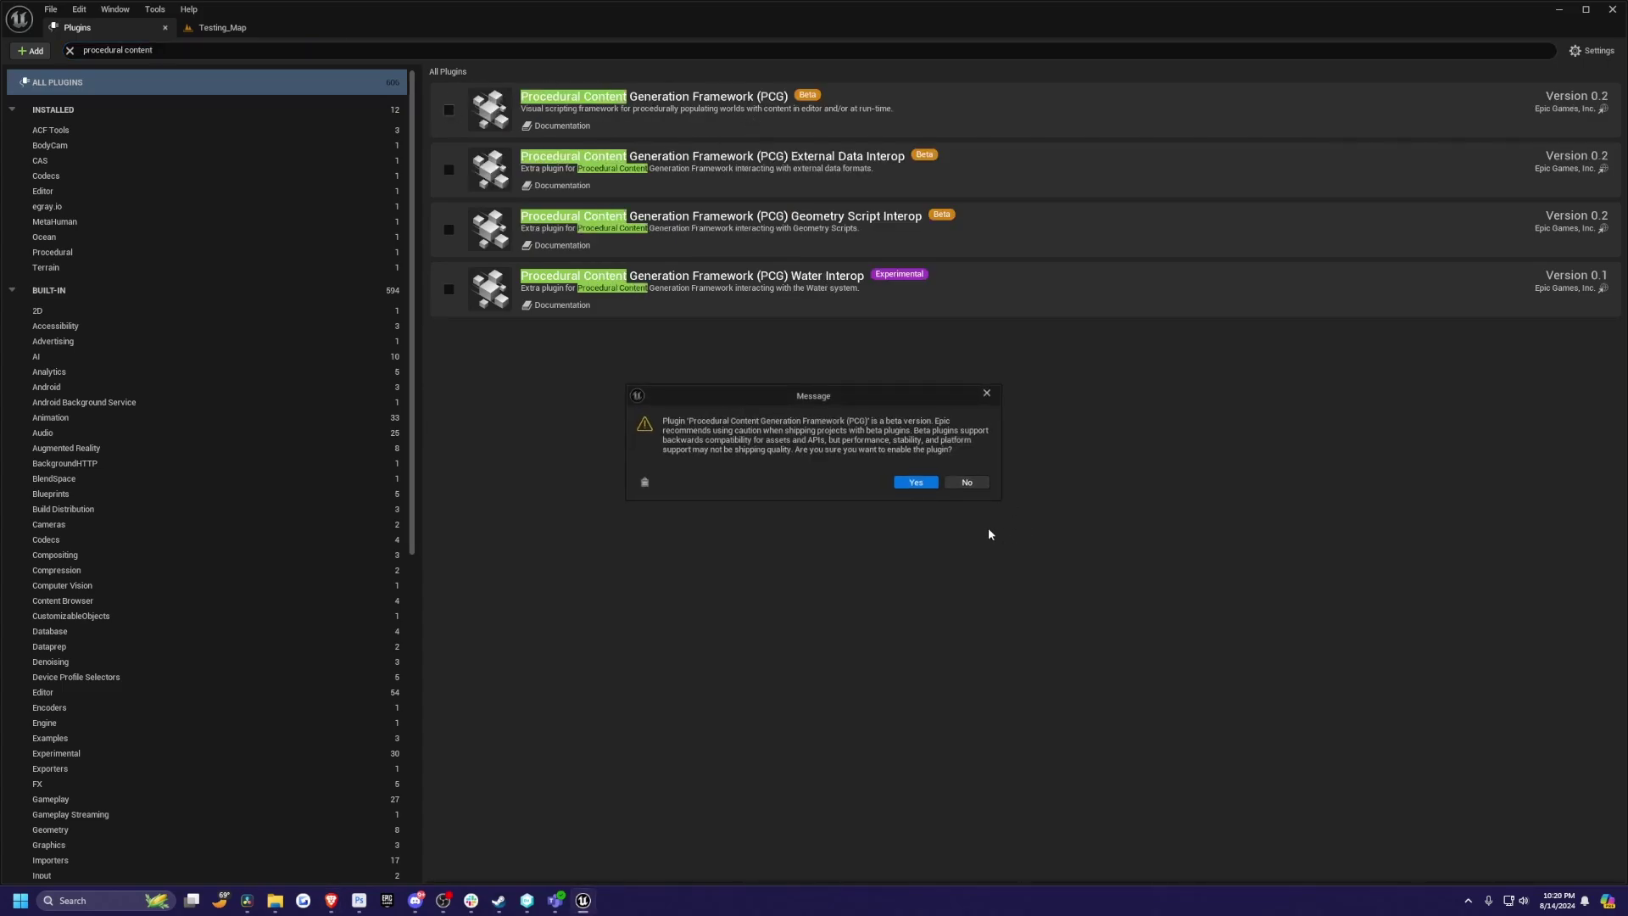
{"action": "left_click", "coordinate": [916, 482]}
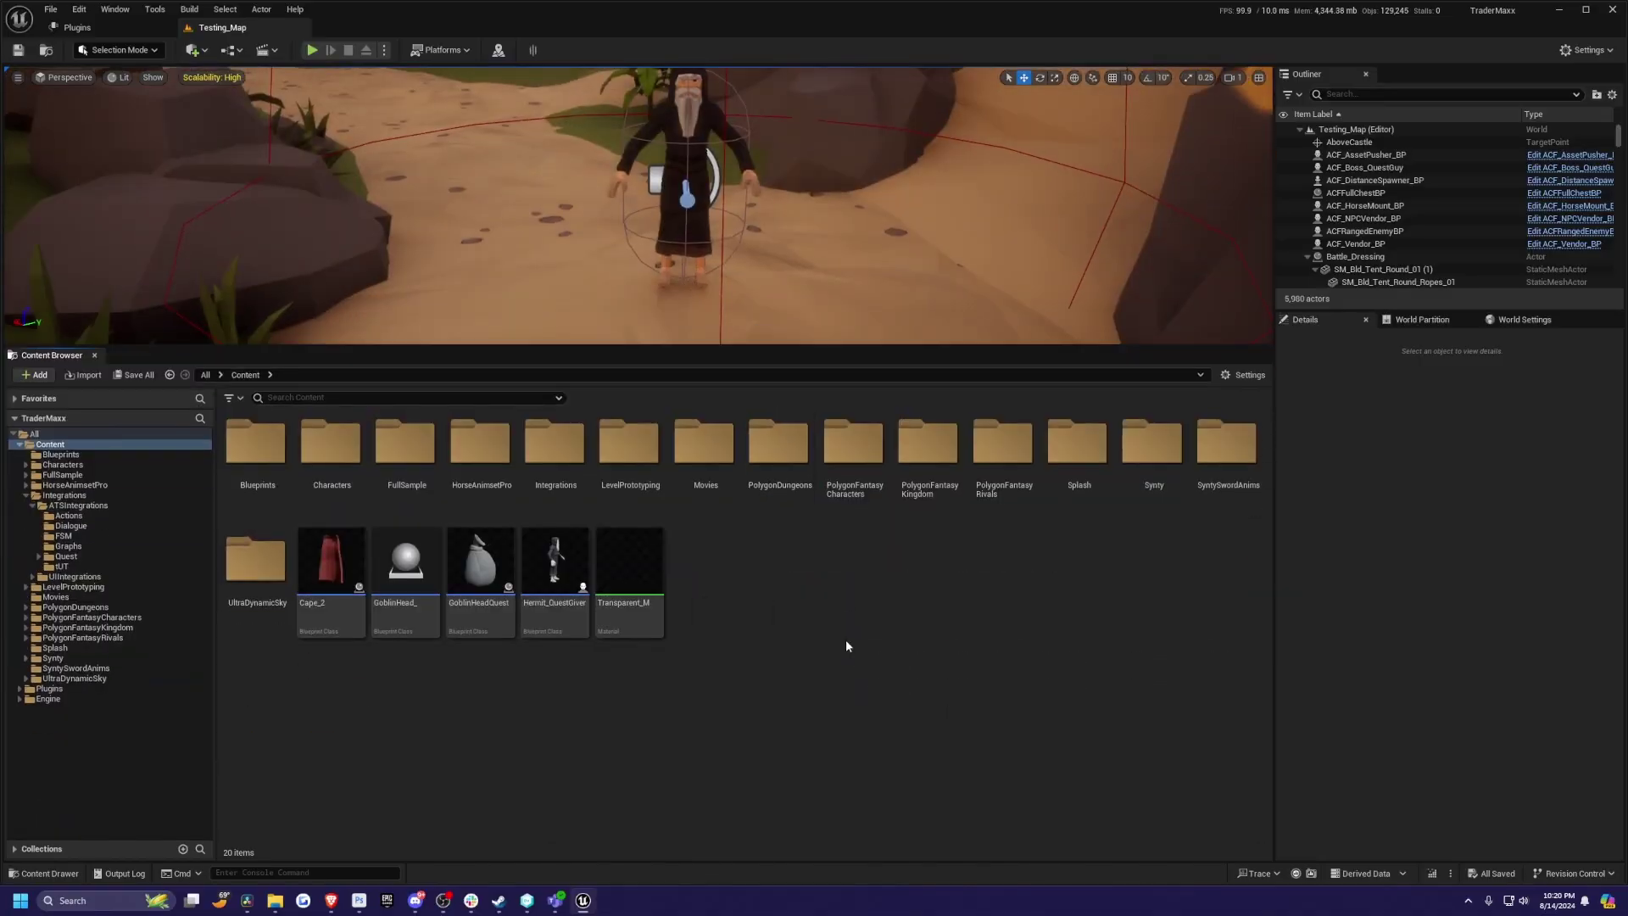
Create a CheerTutorial folder under Content and open it
{"action": "right_click", "coordinate": [789, 586]}
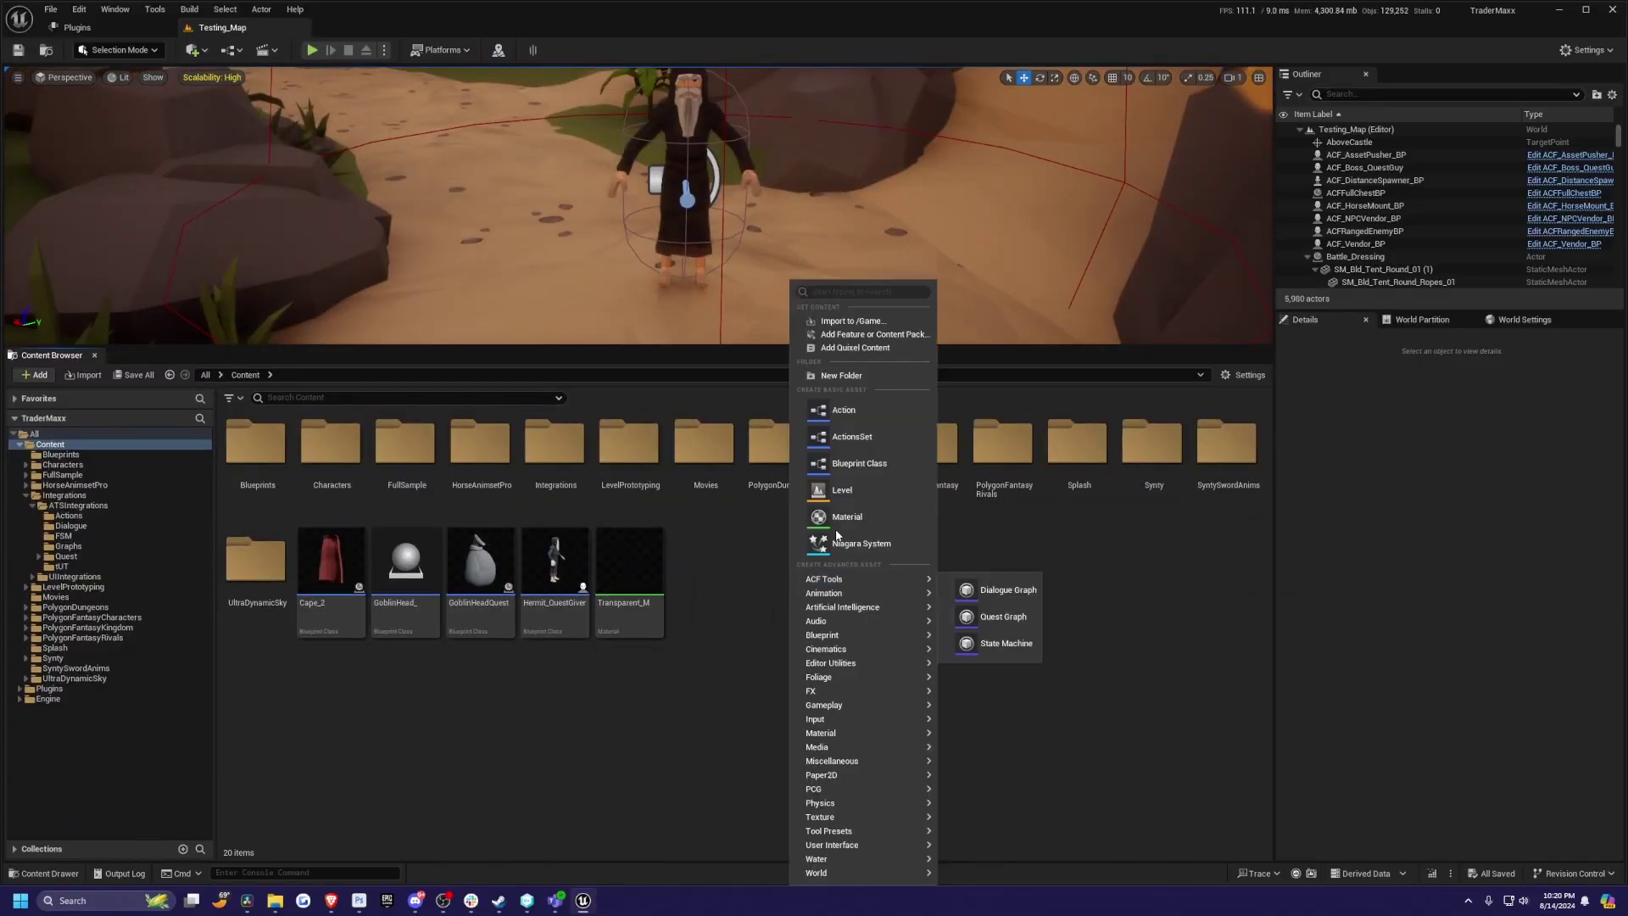
{"action": "left_click", "coordinate": [859, 376]}
{"action": "type", "text": "CheerTutorial"}
{"action": "key", "text": "Return"}
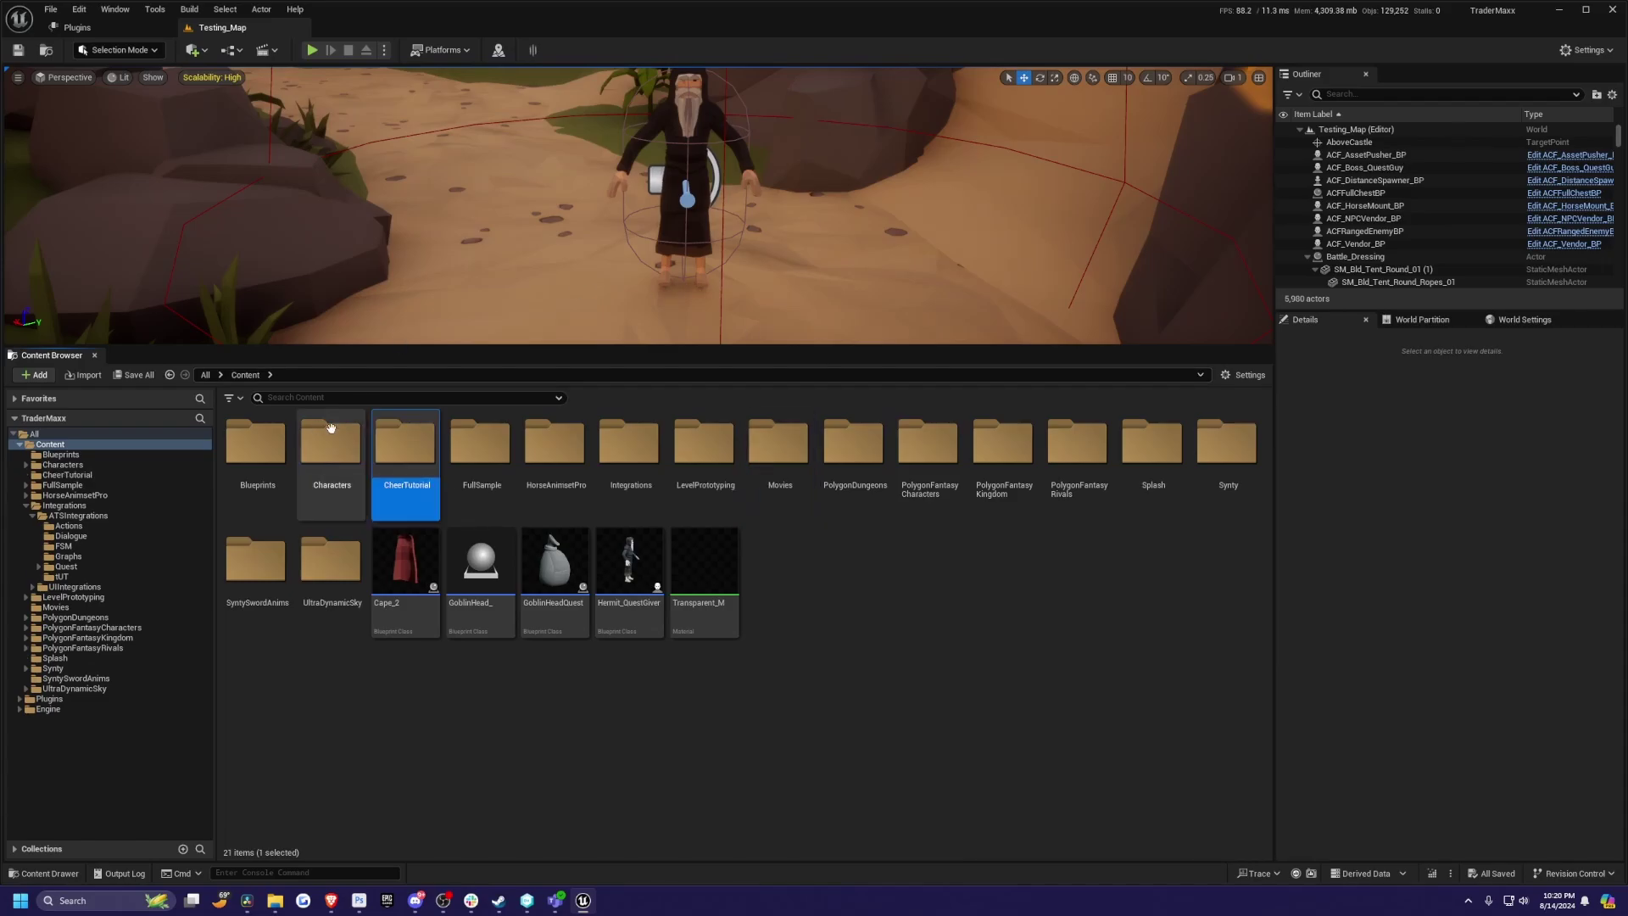
{"action": "double_click", "coordinate": [404, 439]}
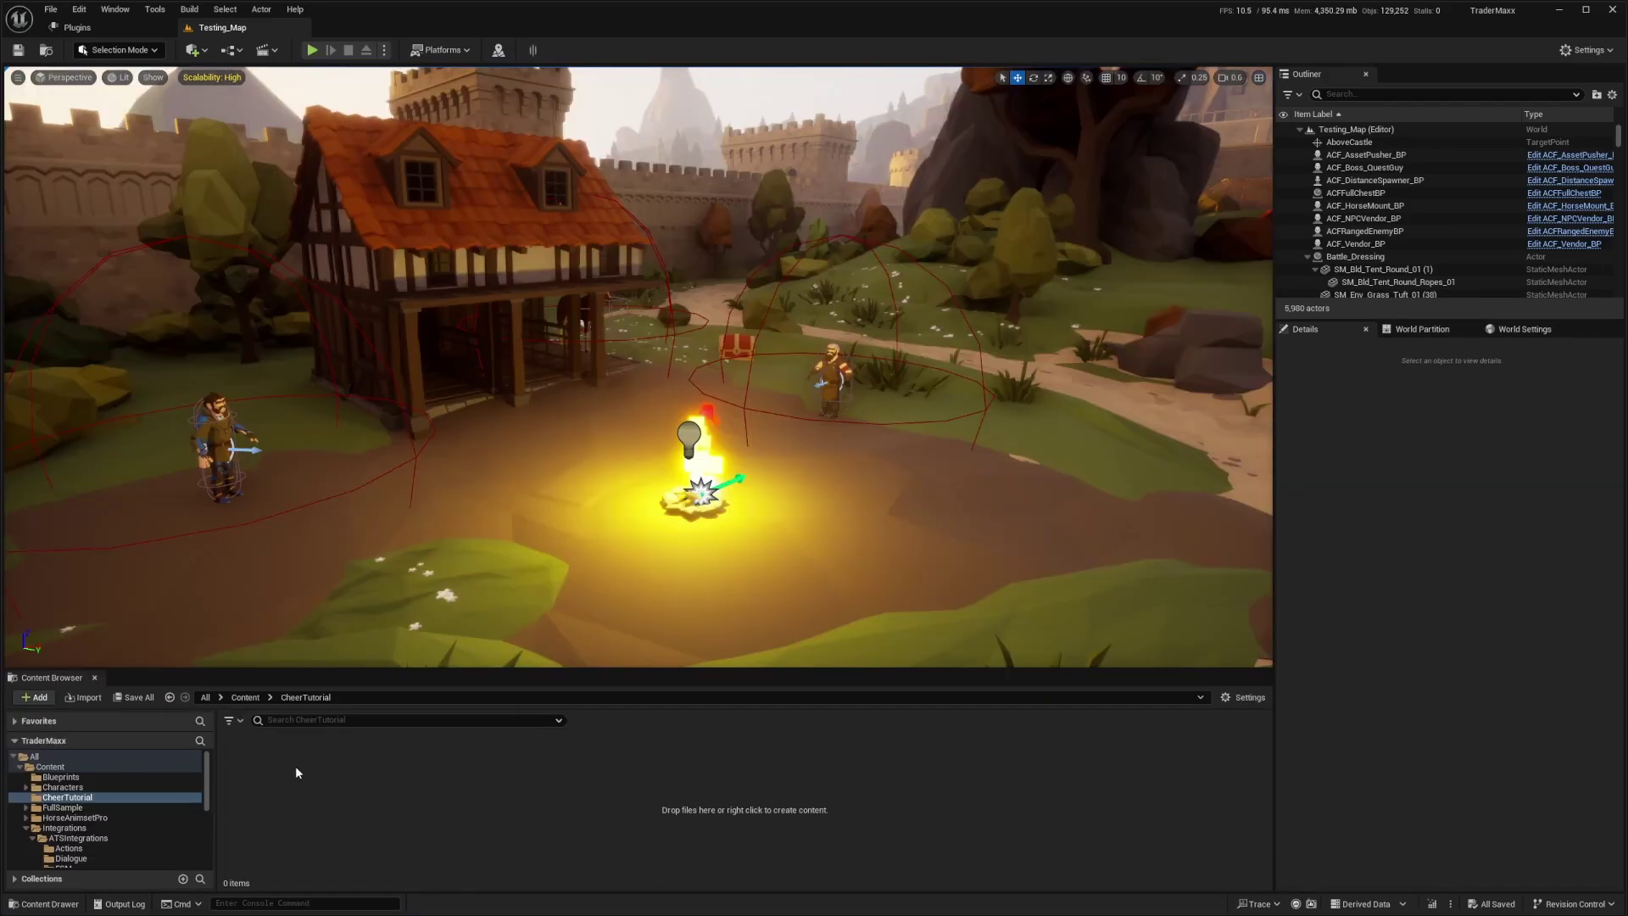
Create an Actor-based Blueprint named BP_Spline in CheerTutorial
{"action": "right_click", "coordinate": [296, 773]}
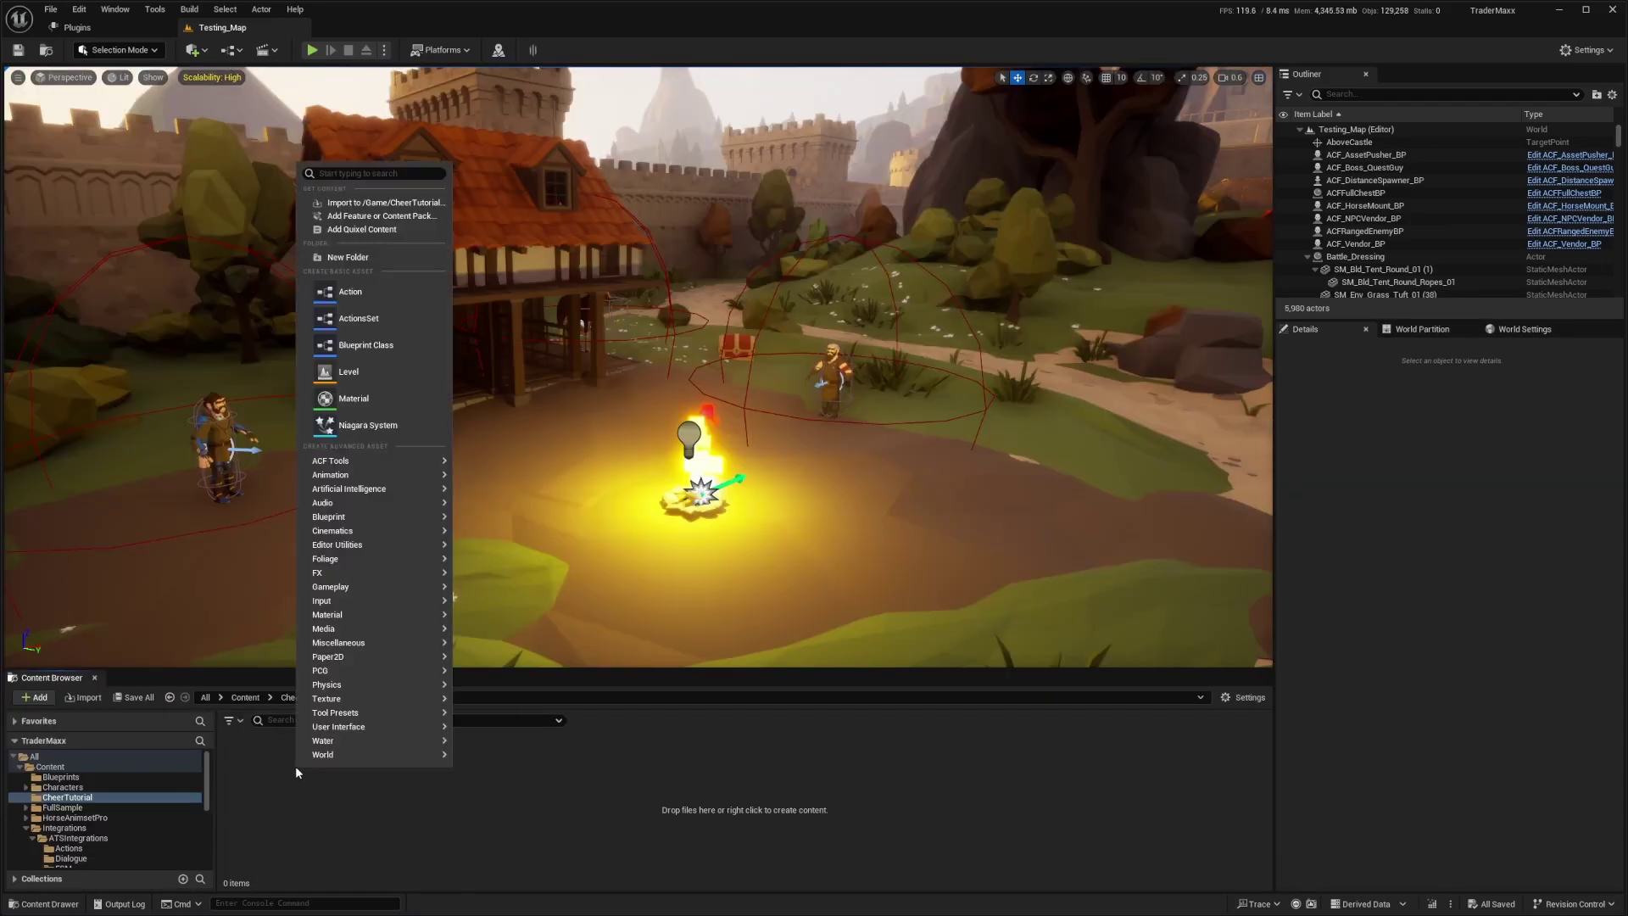
{"action": "left_click", "coordinate": [366, 346]}
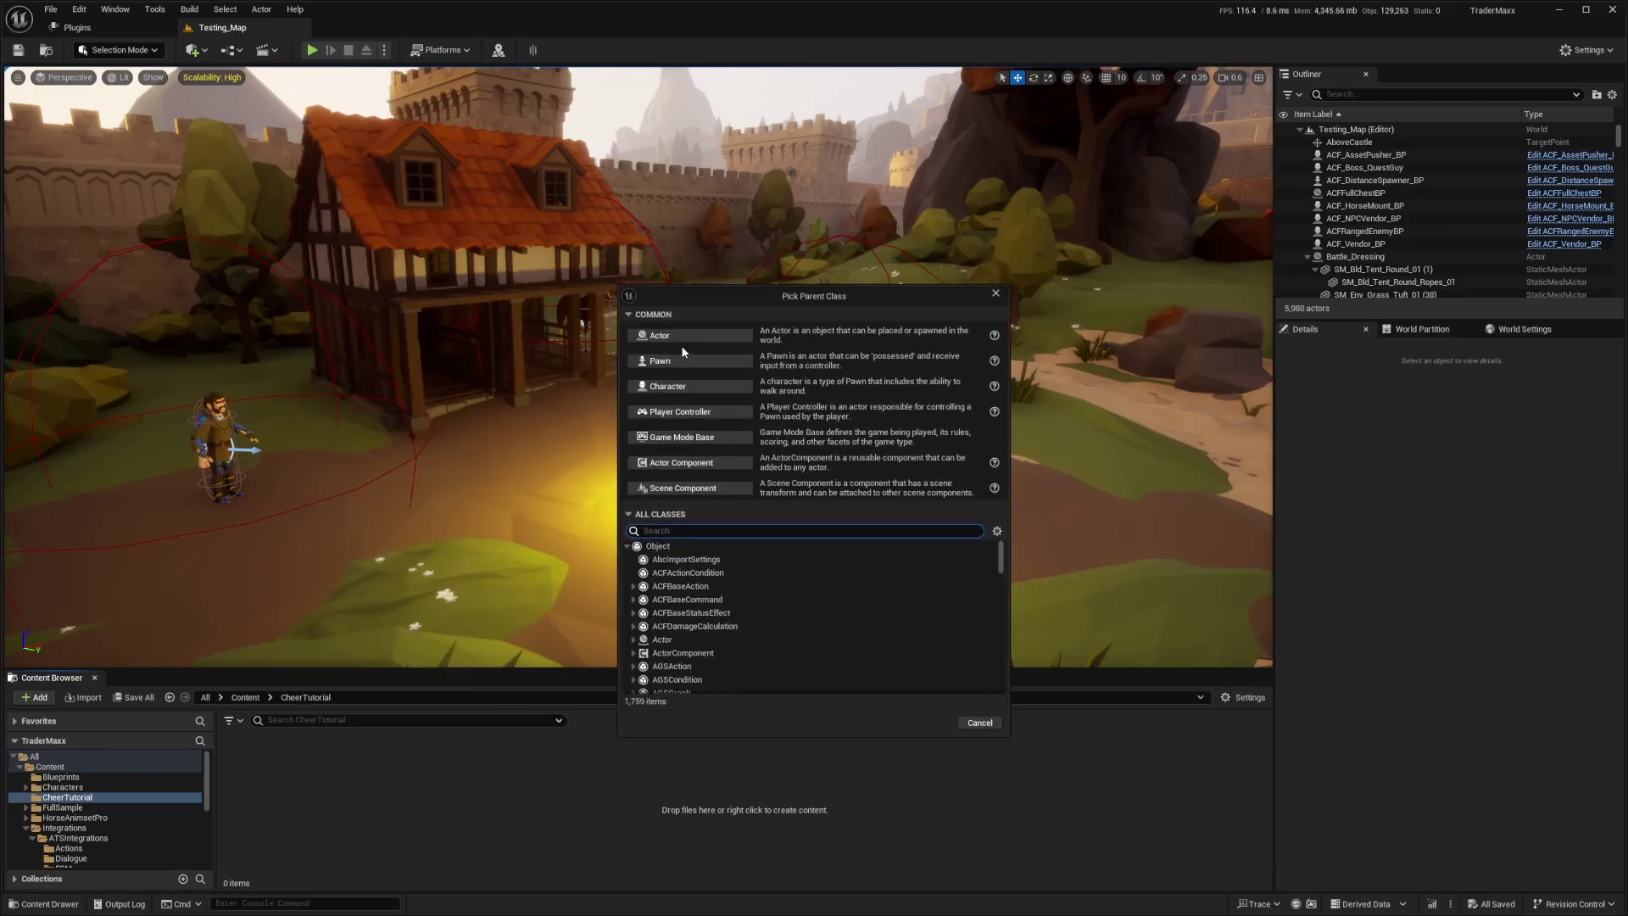
{"action": "left_click", "coordinate": [674, 331]}
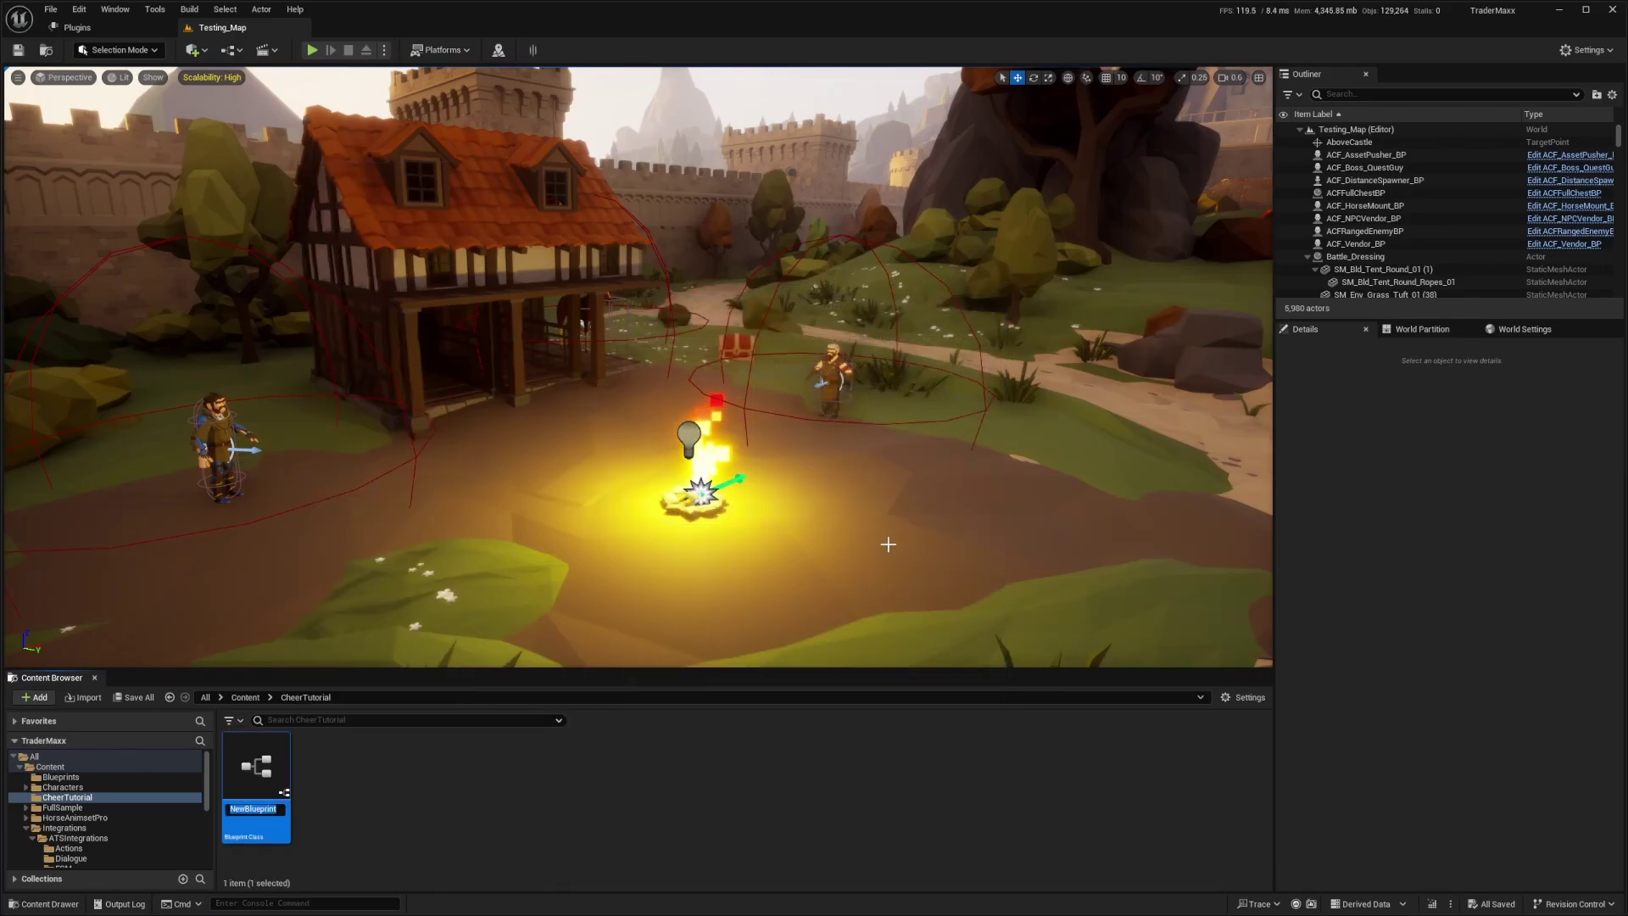
{"action": "type", "text": "BP_Spline"}
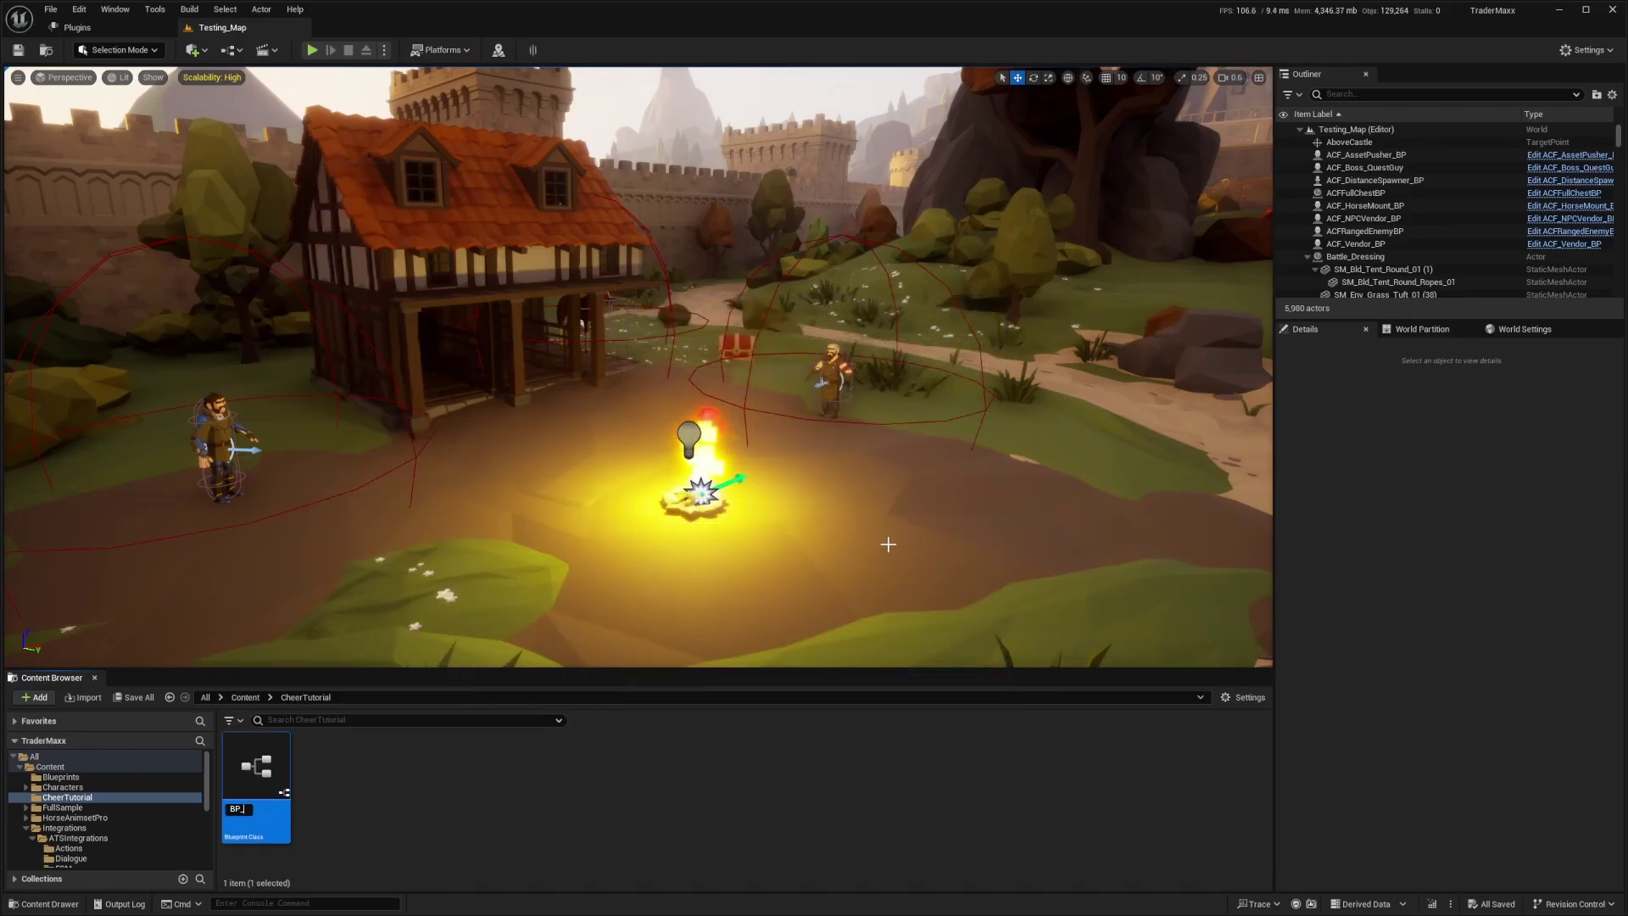
{"action": "key", "text": "Return"}
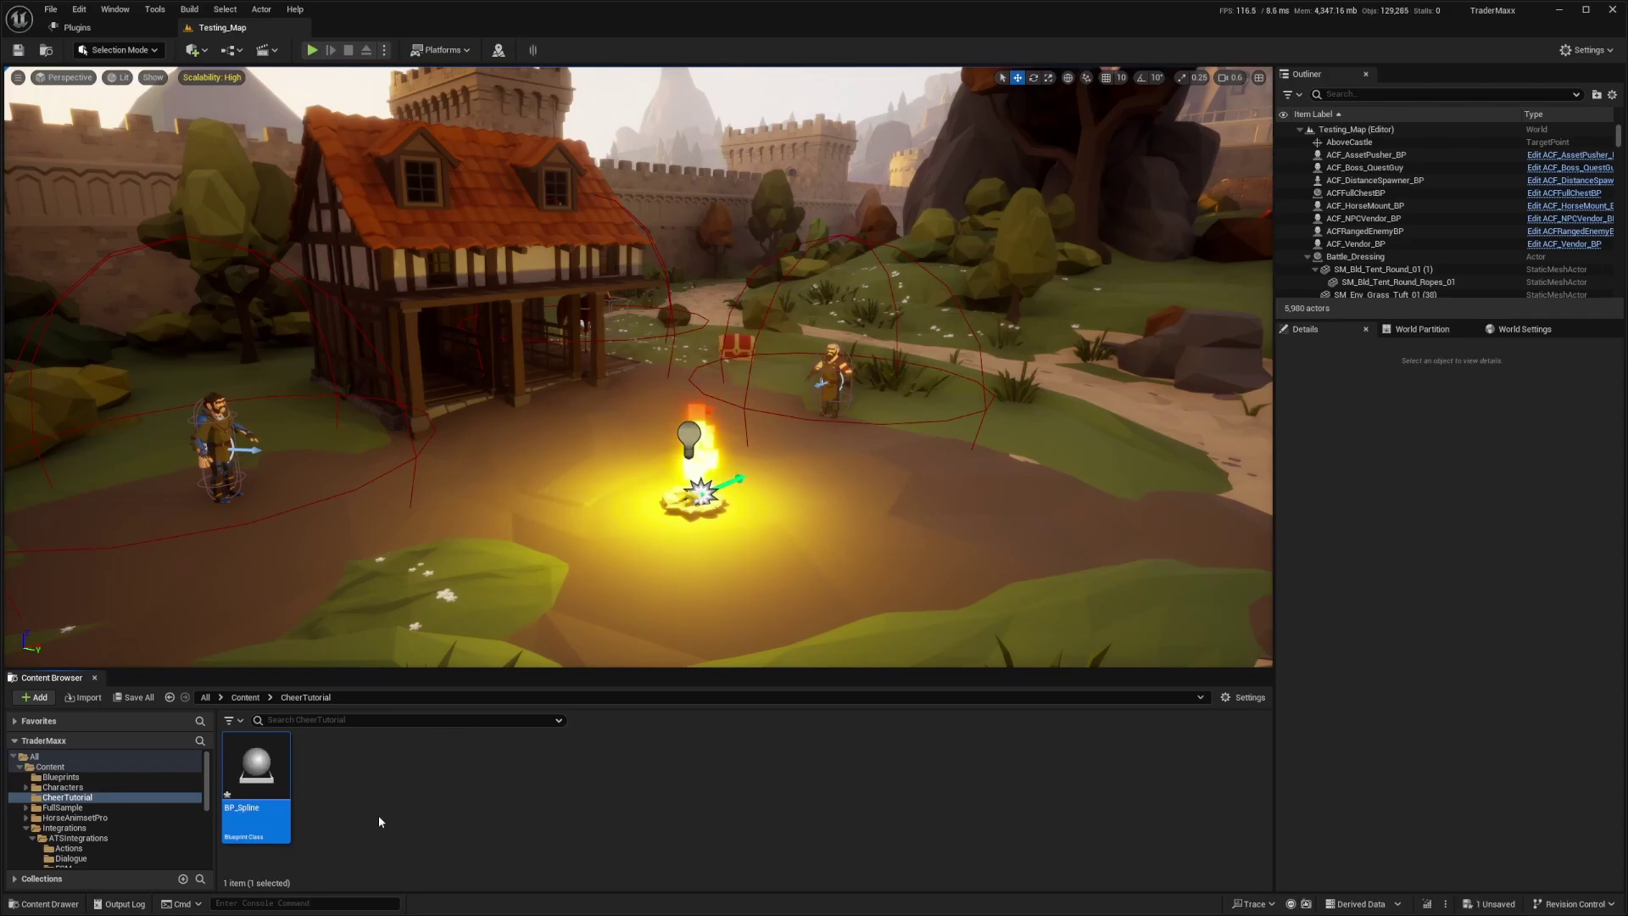
Open BP_Spline and add a Spline component to it
{"action": "double_click", "coordinate": [259, 791]}
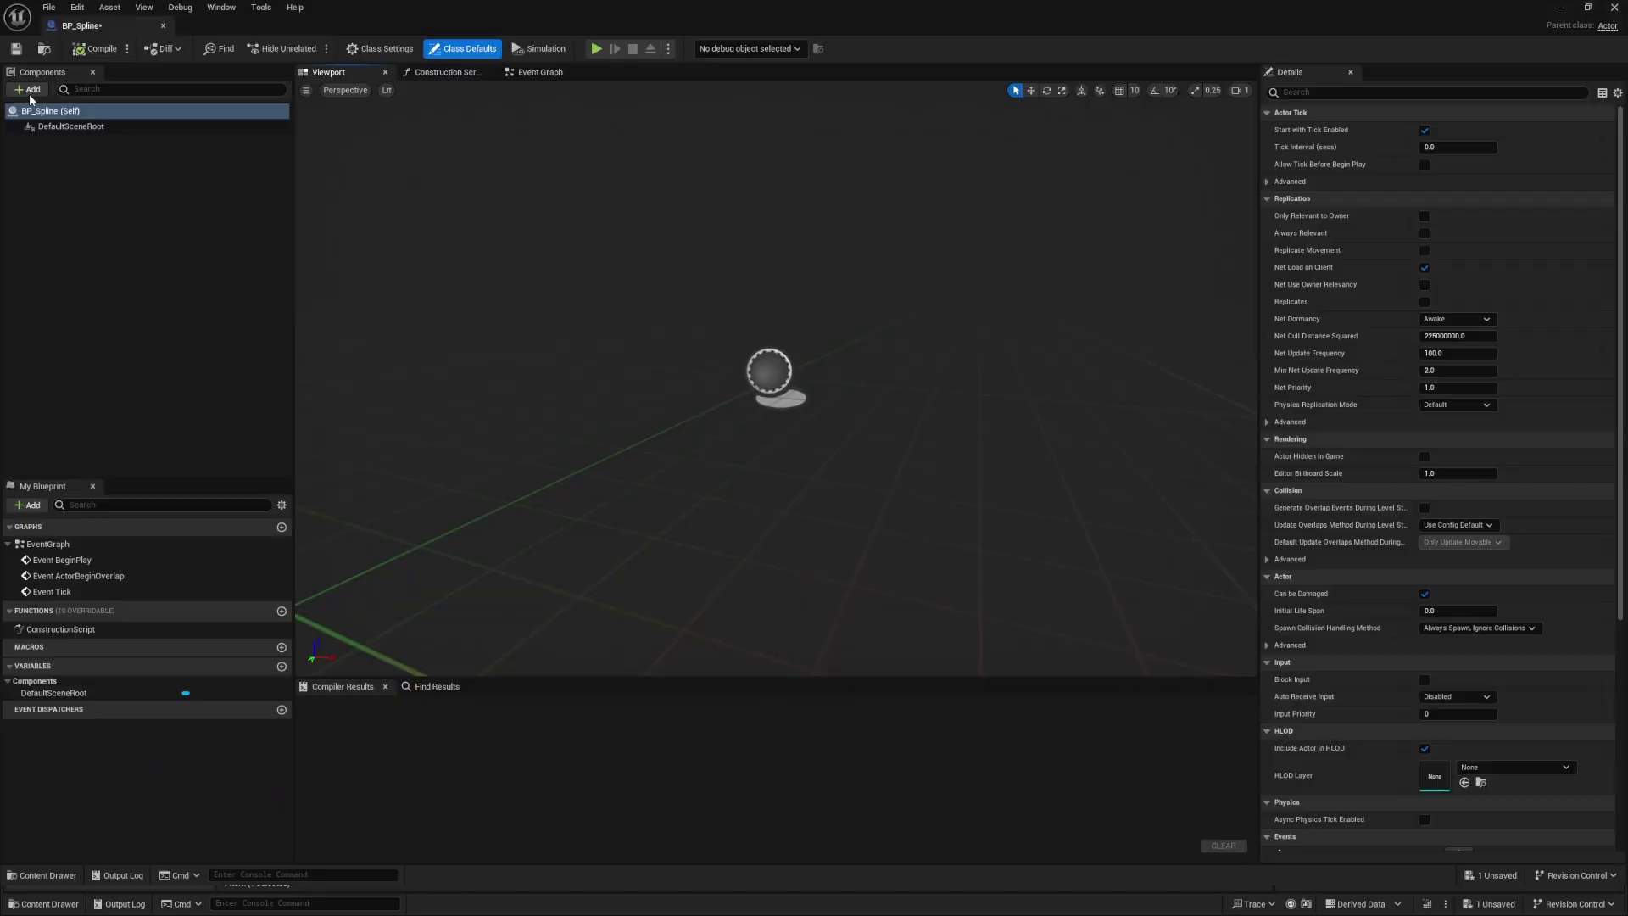
{"action": "left_click", "coordinate": [41, 91]}
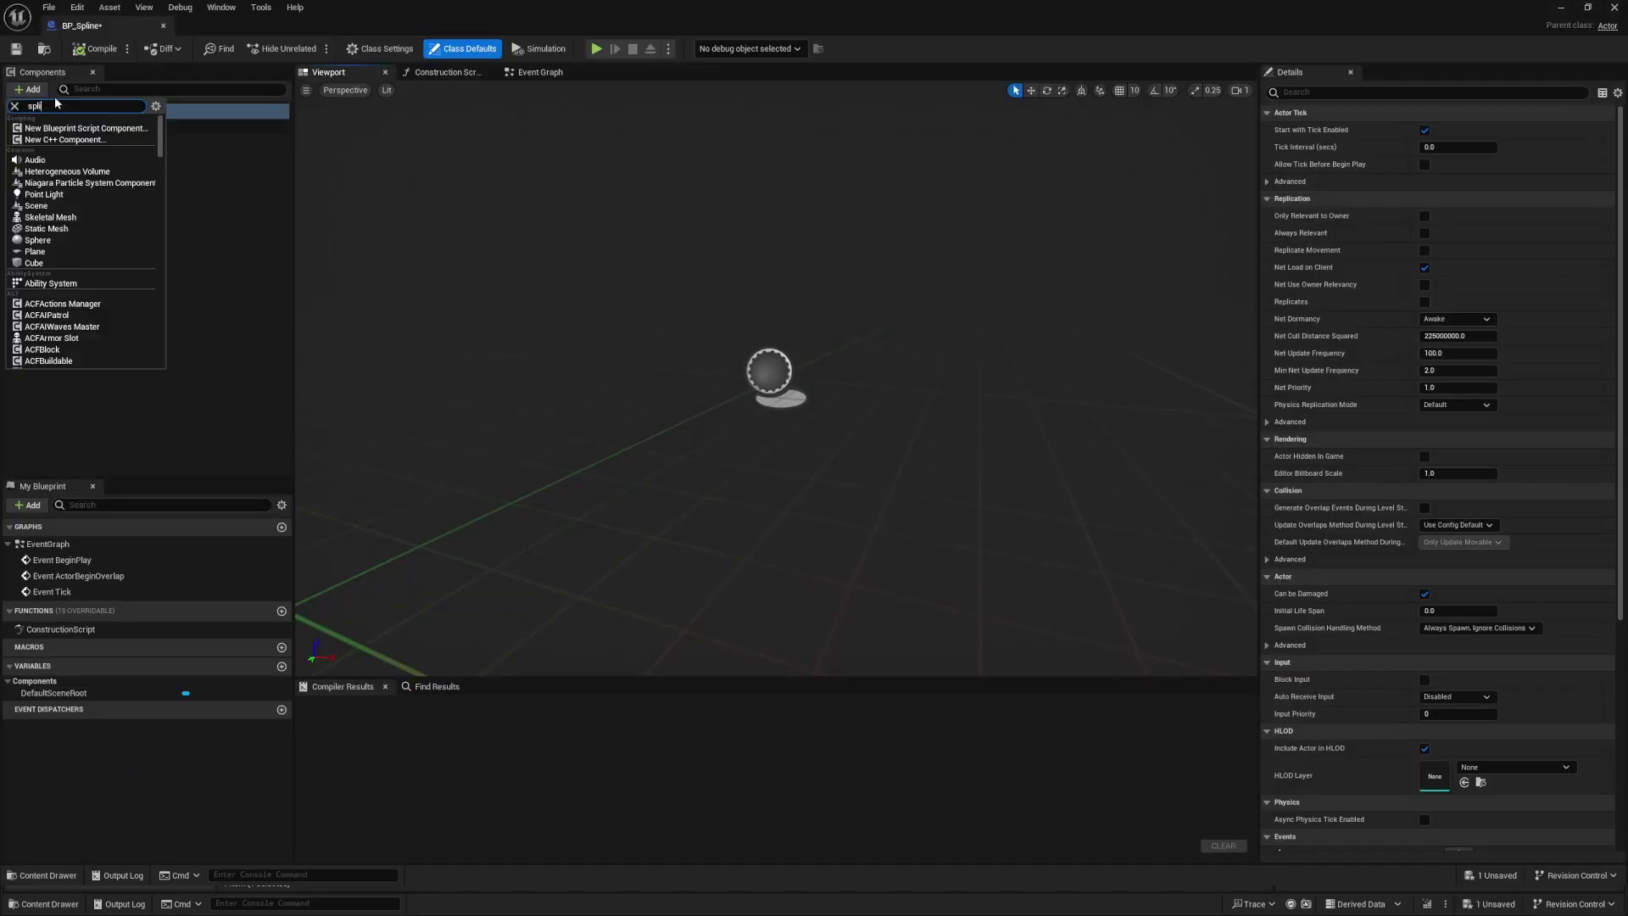
{"action": "type", "text": "spline"}
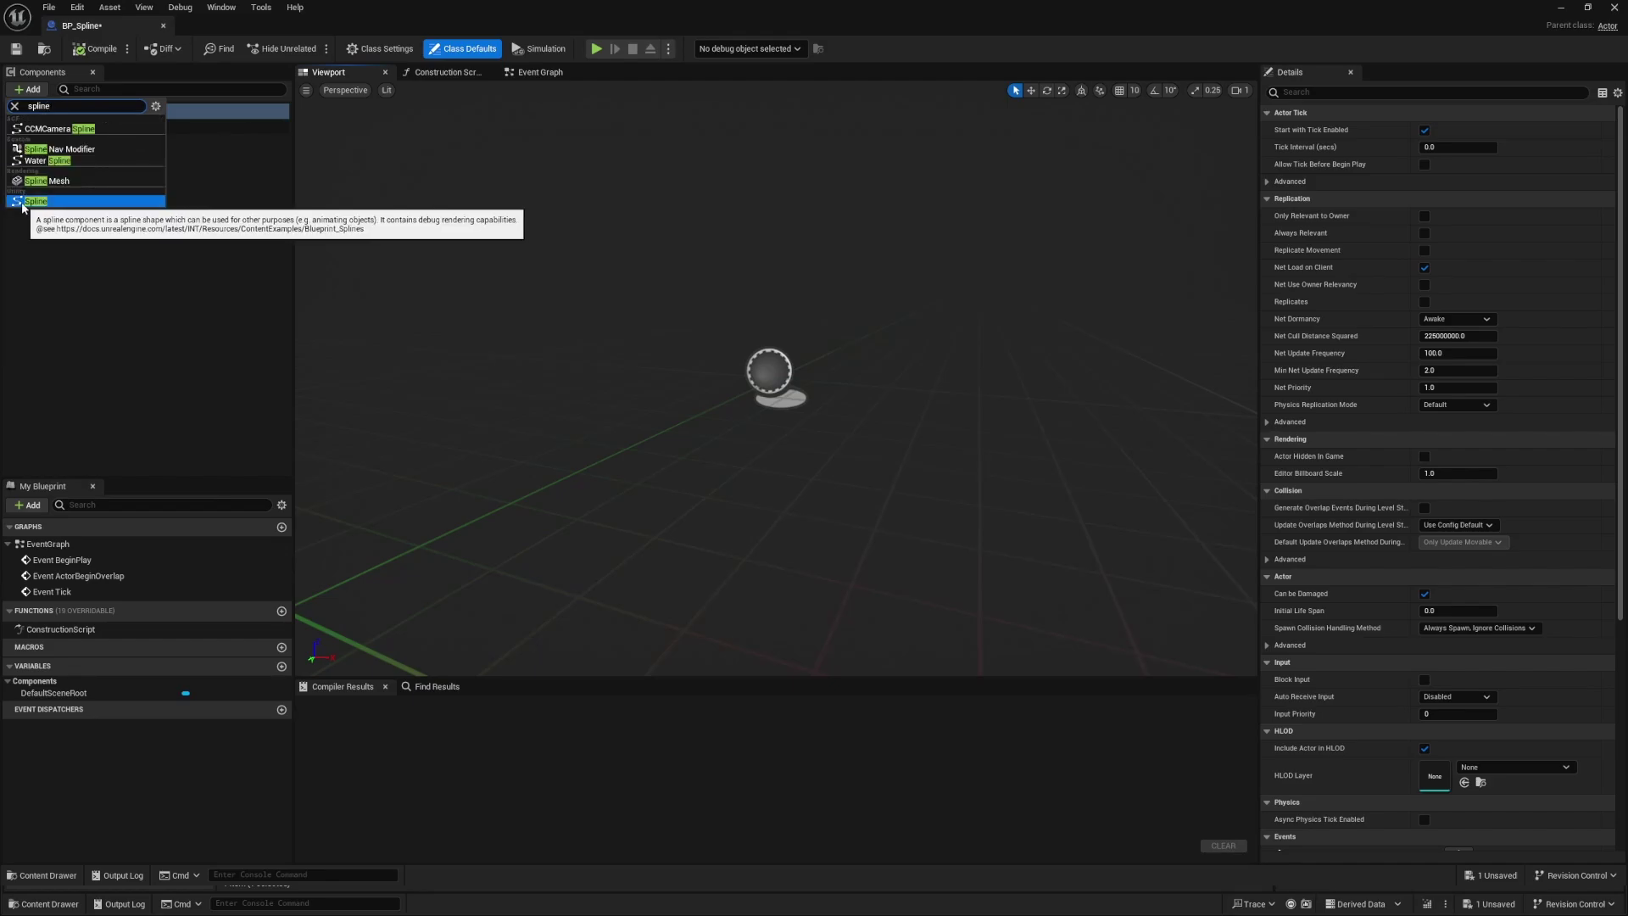
{"action": "left_click", "coordinate": [21, 201]}
Add the actor tag Tut_Tag in Class Defaults and compile BP_Spline
{"action": "left_click", "coordinate": [461, 52]}
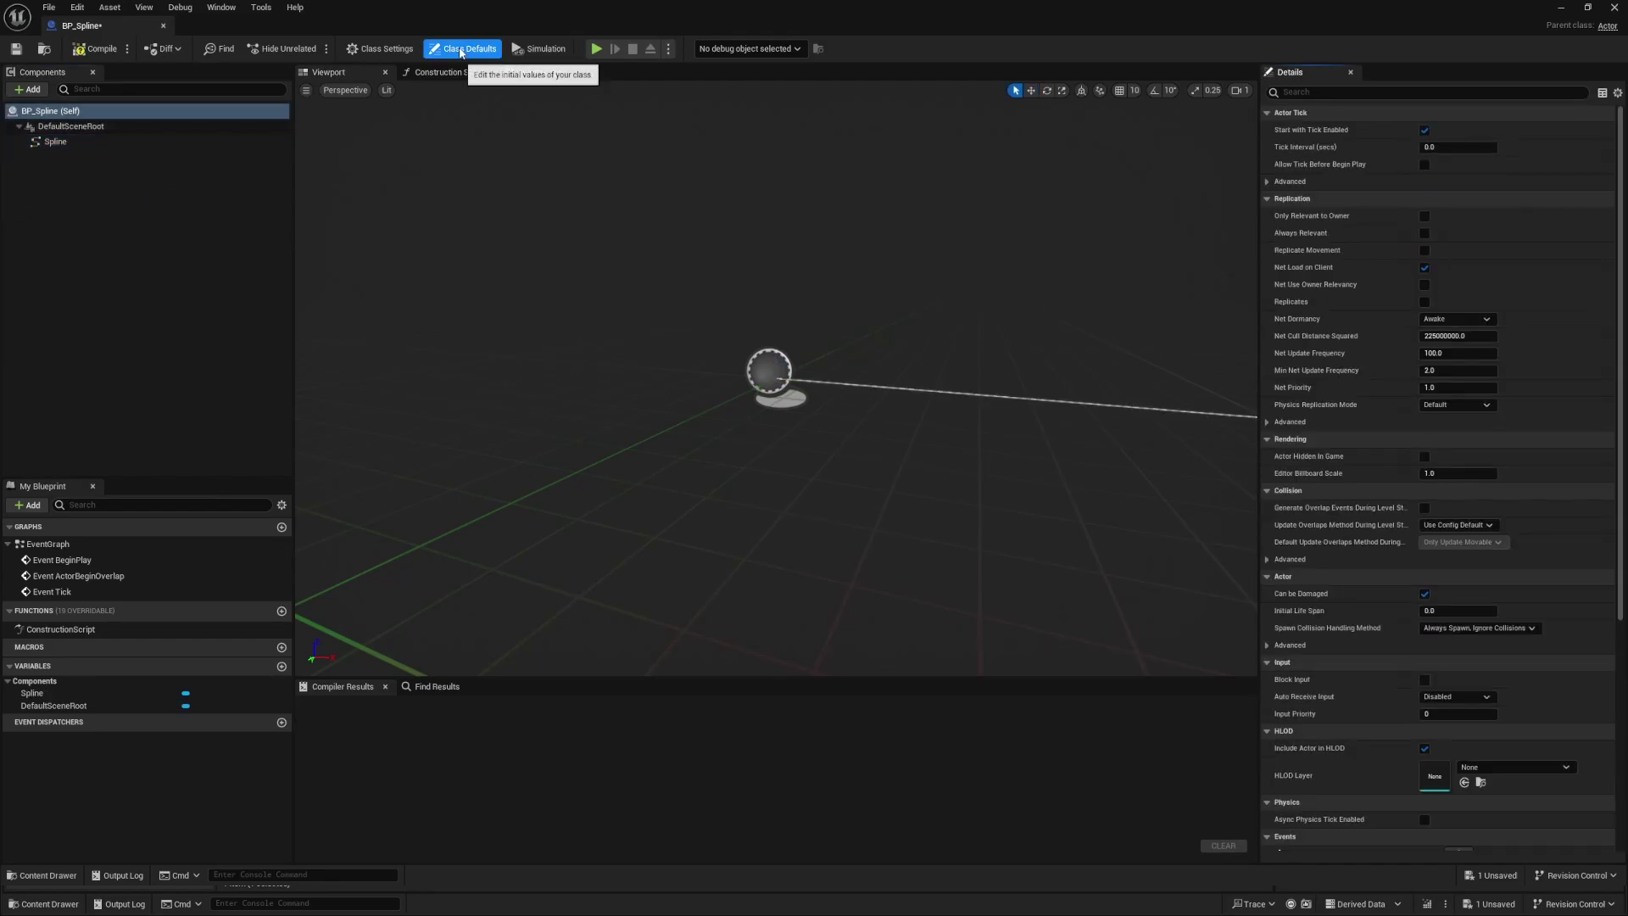
{"action": "left_click", "coordinate": [1373, 92]}
{"action": "type", "text": "tag"}
{"action": "left_click", "coordinate": [1508, 147]}
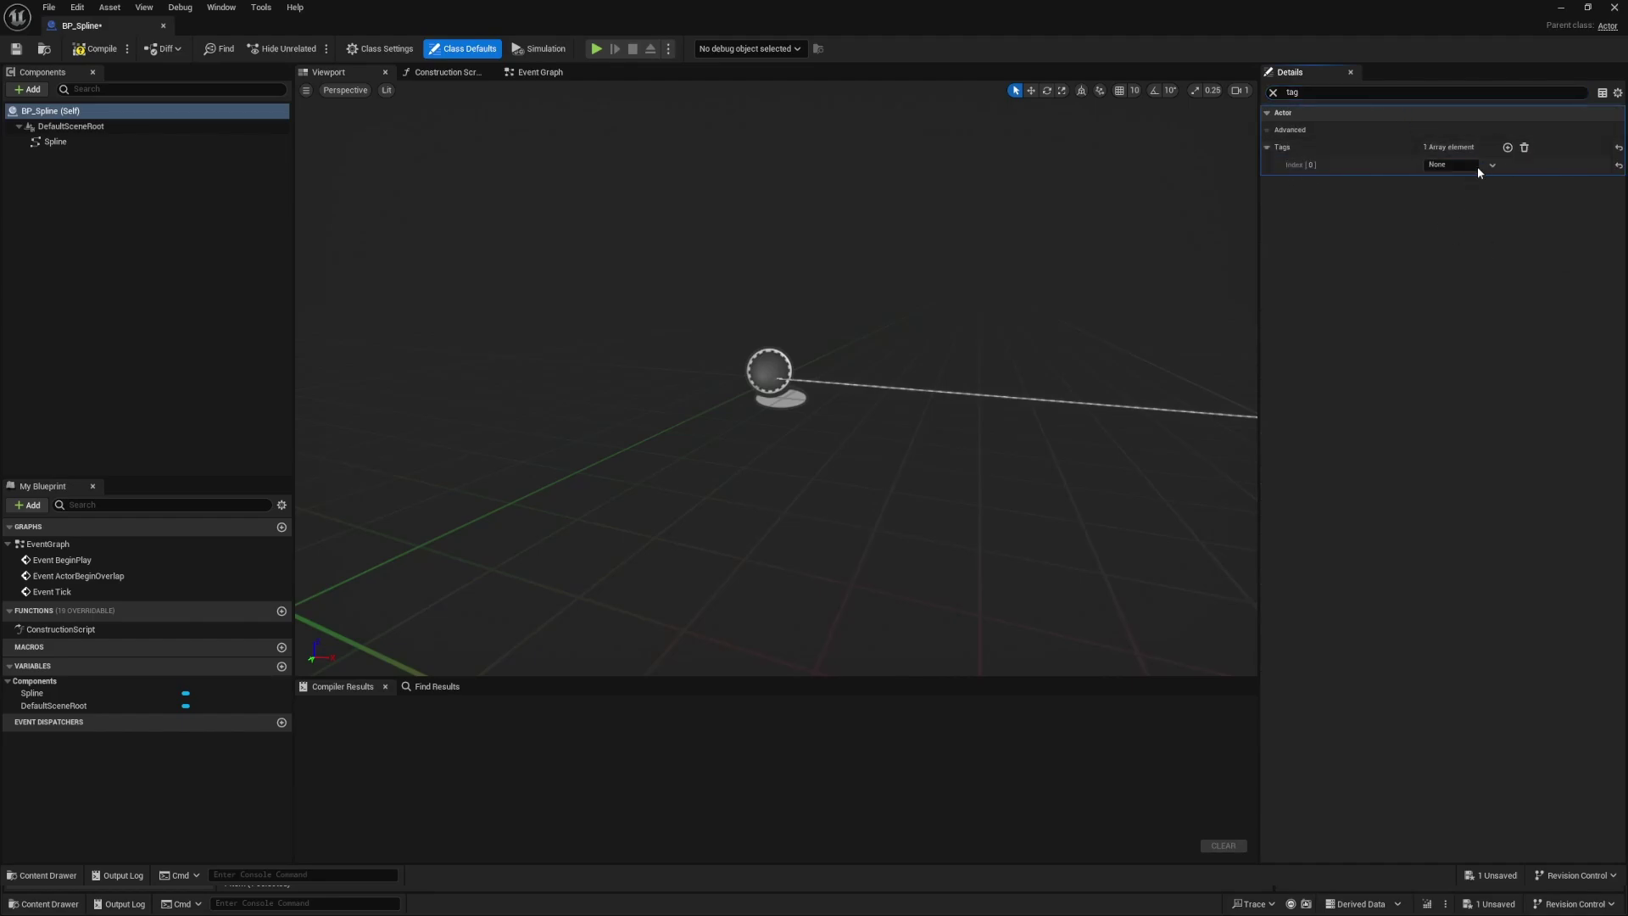
{"action": "left_click", "coordinate": [1476, 164]}
{"action": "type", "text": "Tut_Tag"}
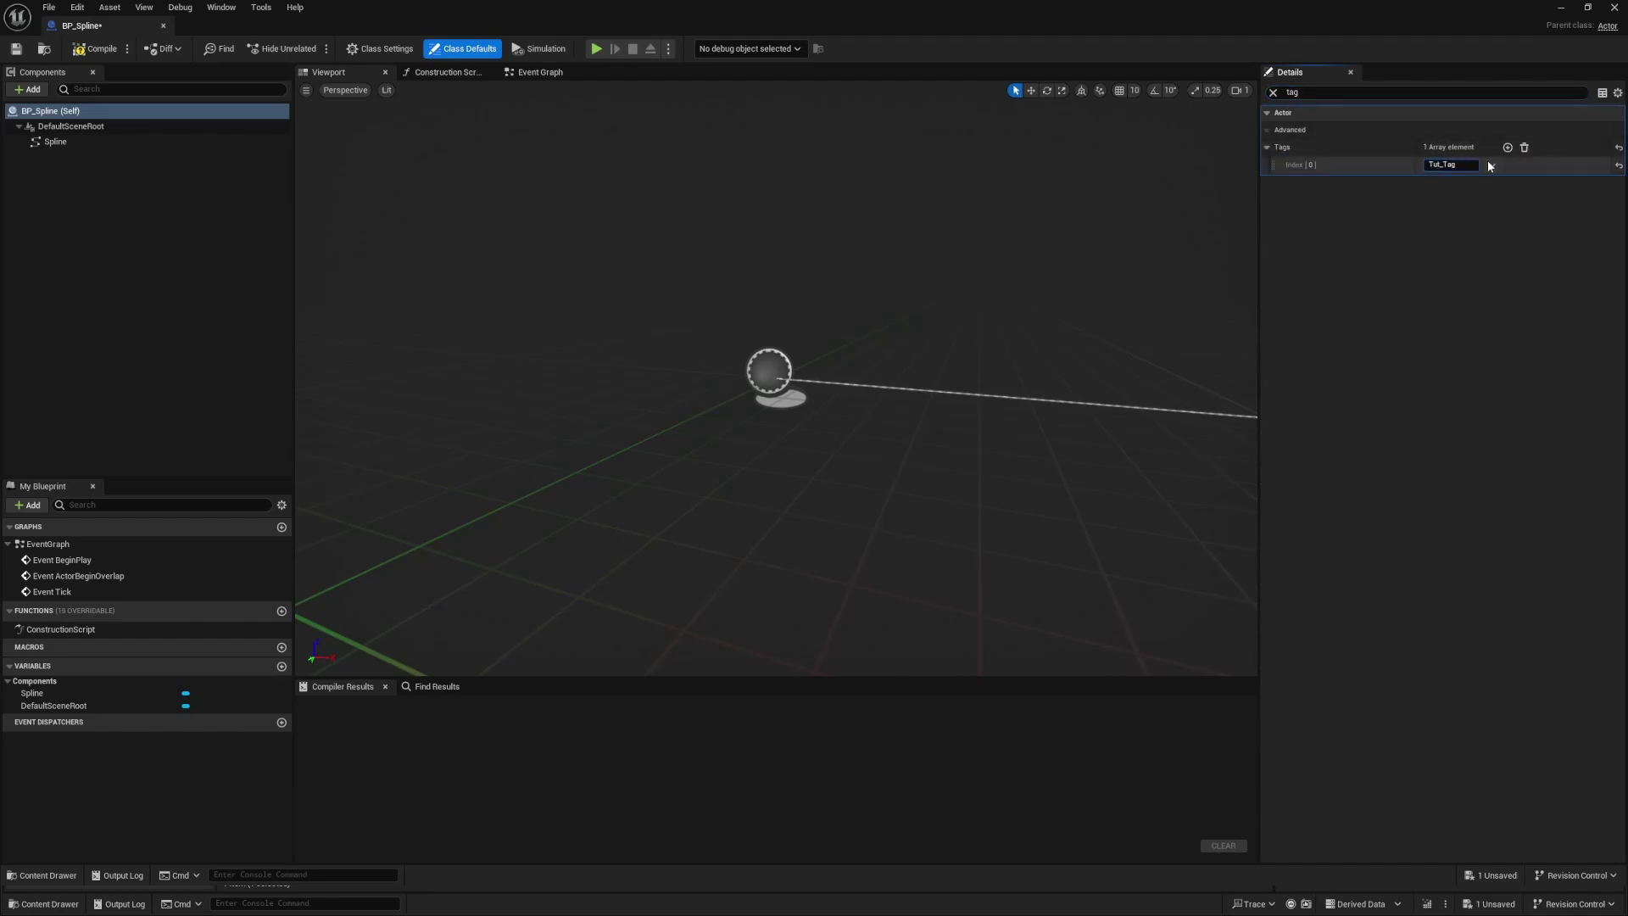
{"action": "key", "text": "Return"}
{"action": "left_click", "coordinate": [1456, 164]}
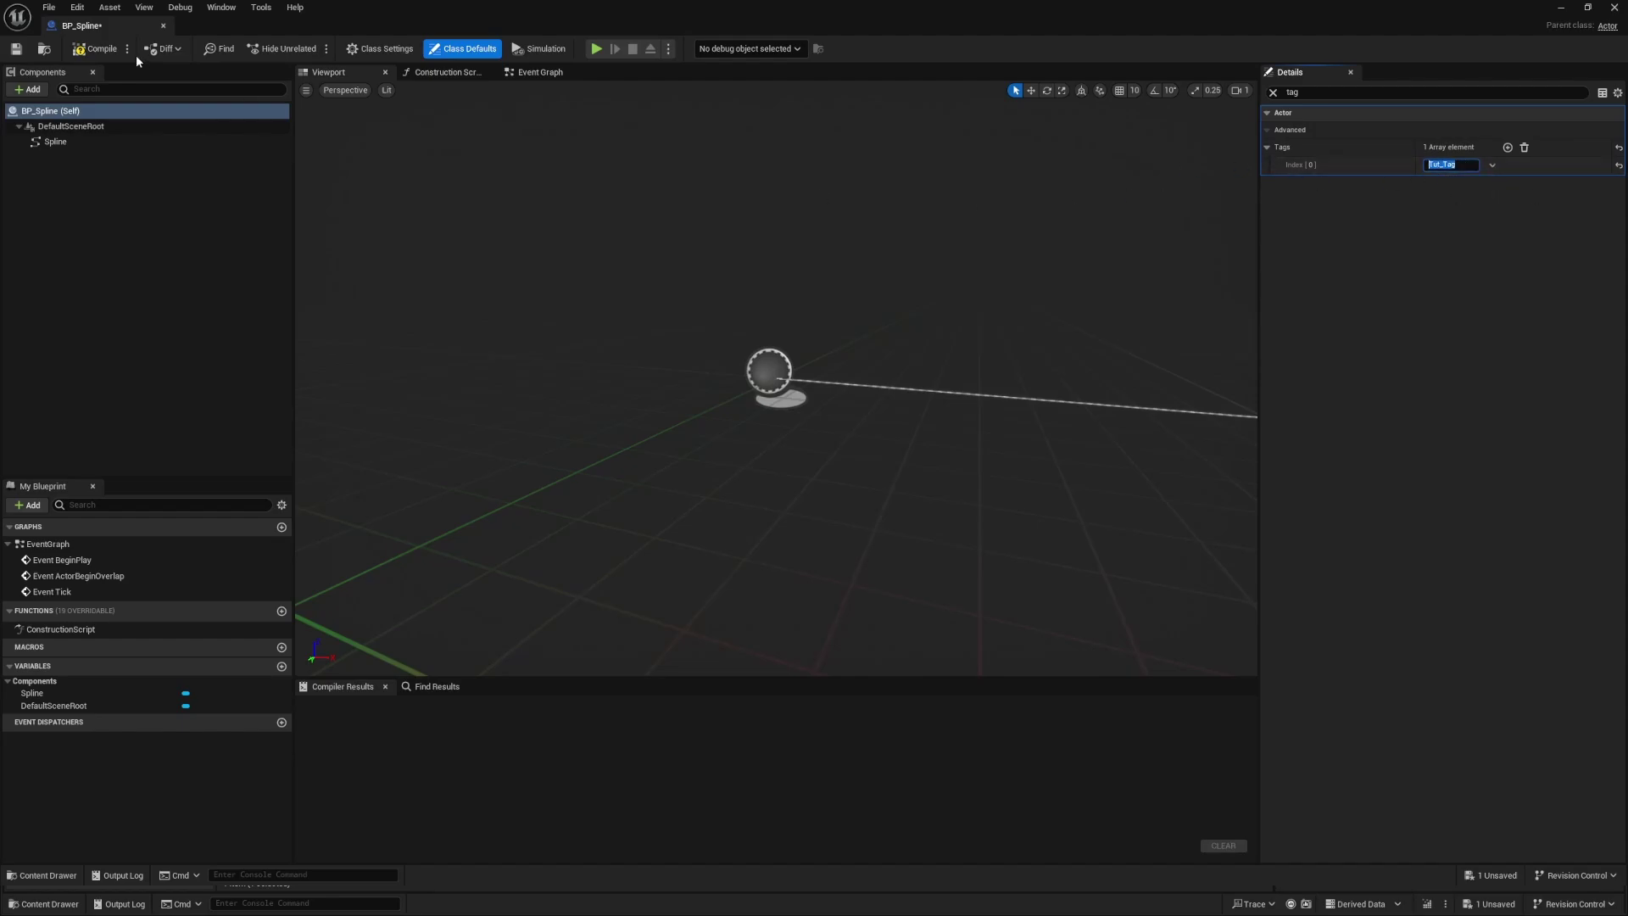
{"action": "left_click", "coordinate": [96, 49]}
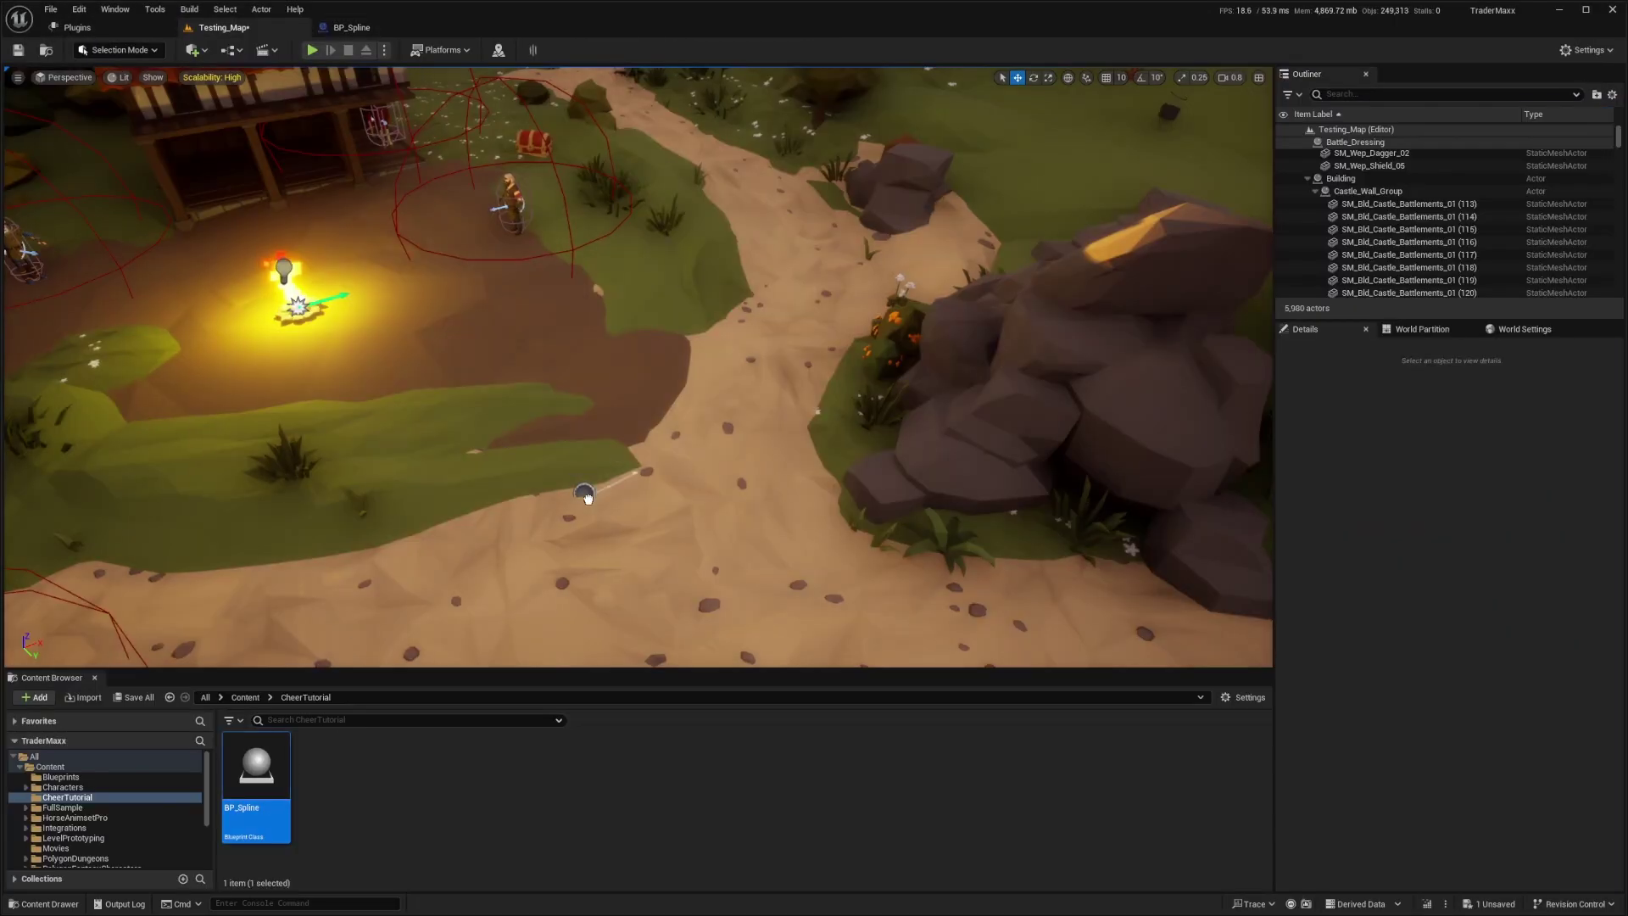
Place BP_Spline on the dirt path and extend a new spline point toward the rocks
{"action": "left_click_drag", "start_coordinate": [587, 497], "coordinate": [587, 497]}
{"action": "key", "text": "f"}
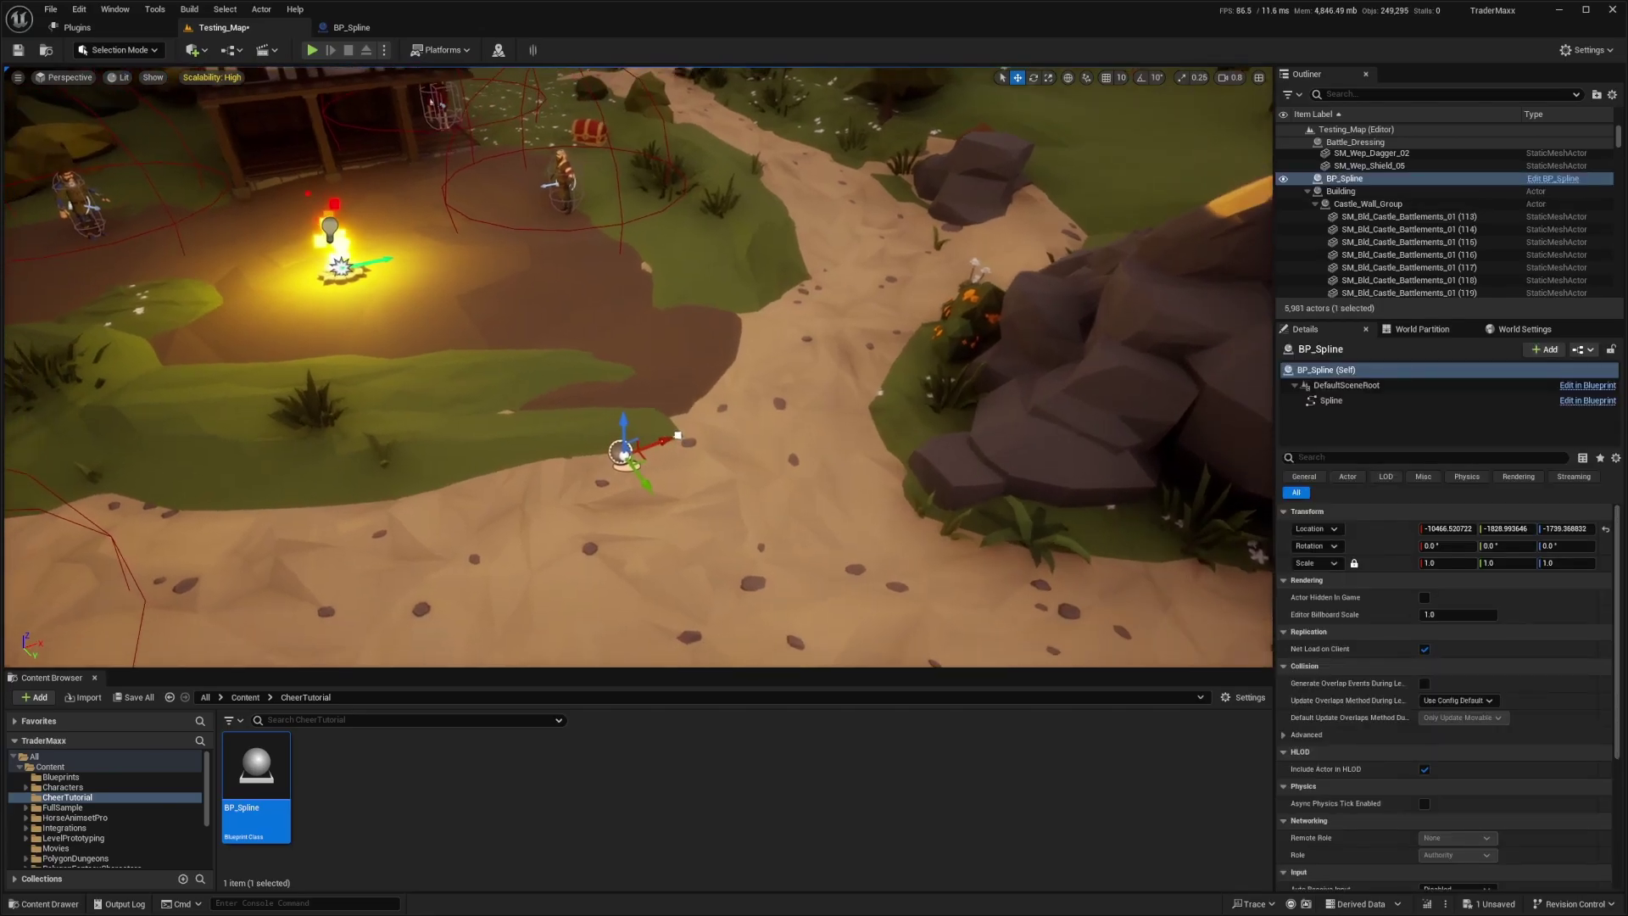
{"action": "left_click", "coordinate": [1330, 399]}
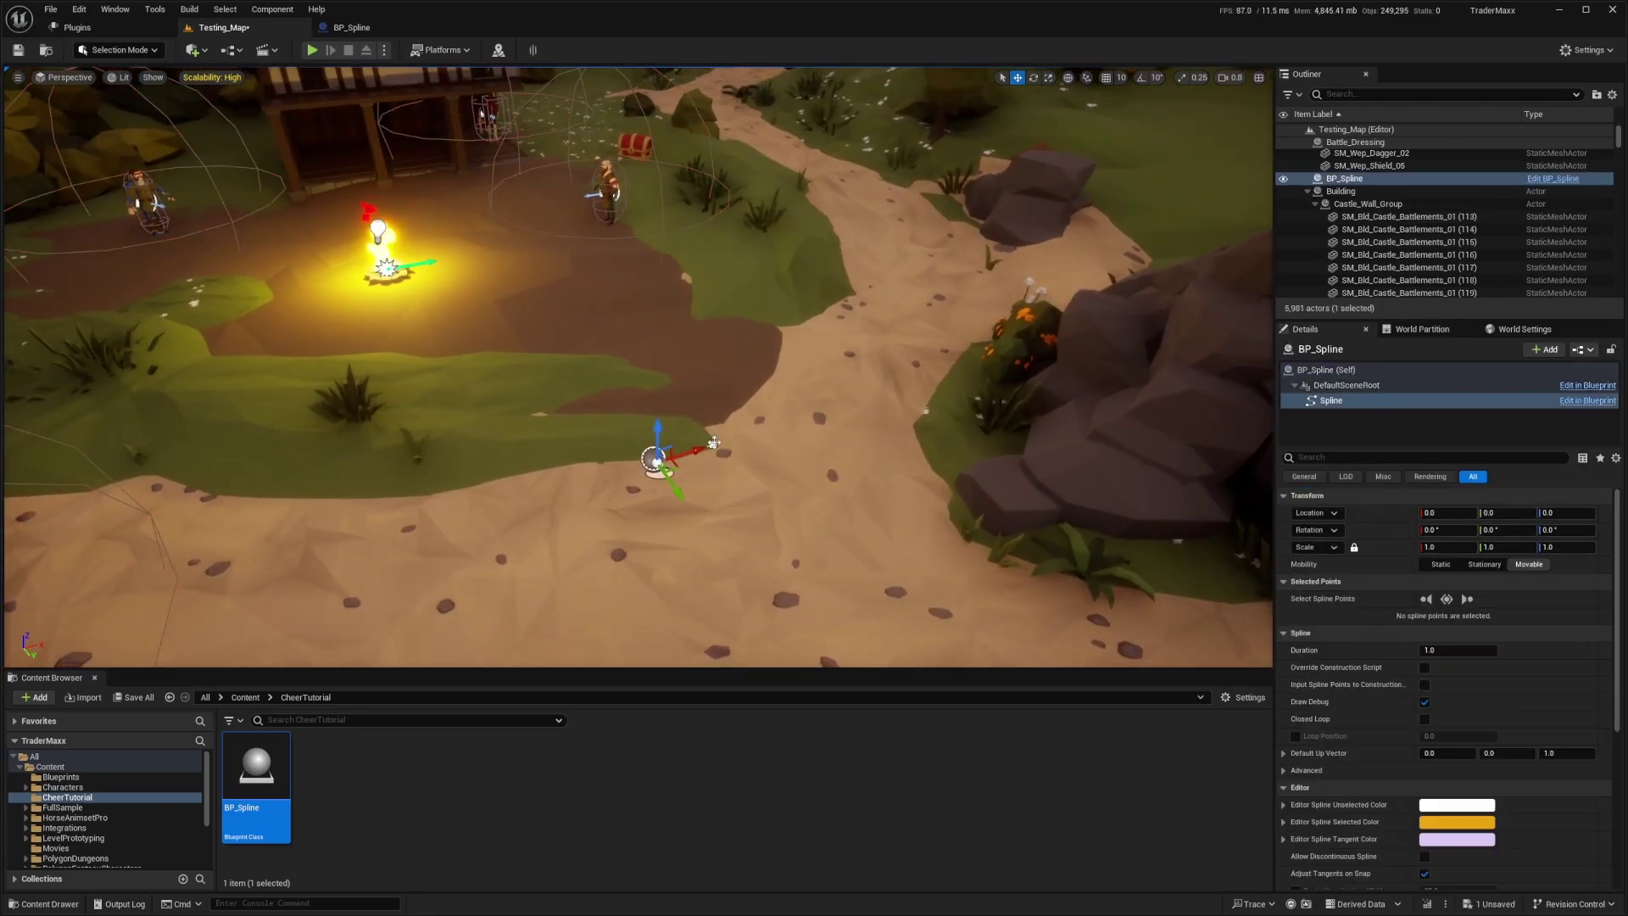
{"action": "mouse_move", "coordinate": [719, 439]}
{"action": "left_mouse_down", "text": "alt"}
{"action": "mouse_move", "coordinate": [884, 388]}
{"action": "mouse_move", "coordinate": [1139, 557]}
{"action": "mouse_move", "coordinate": [979, 653]}
{"action": "left_mouse_up", "text": "alt"}
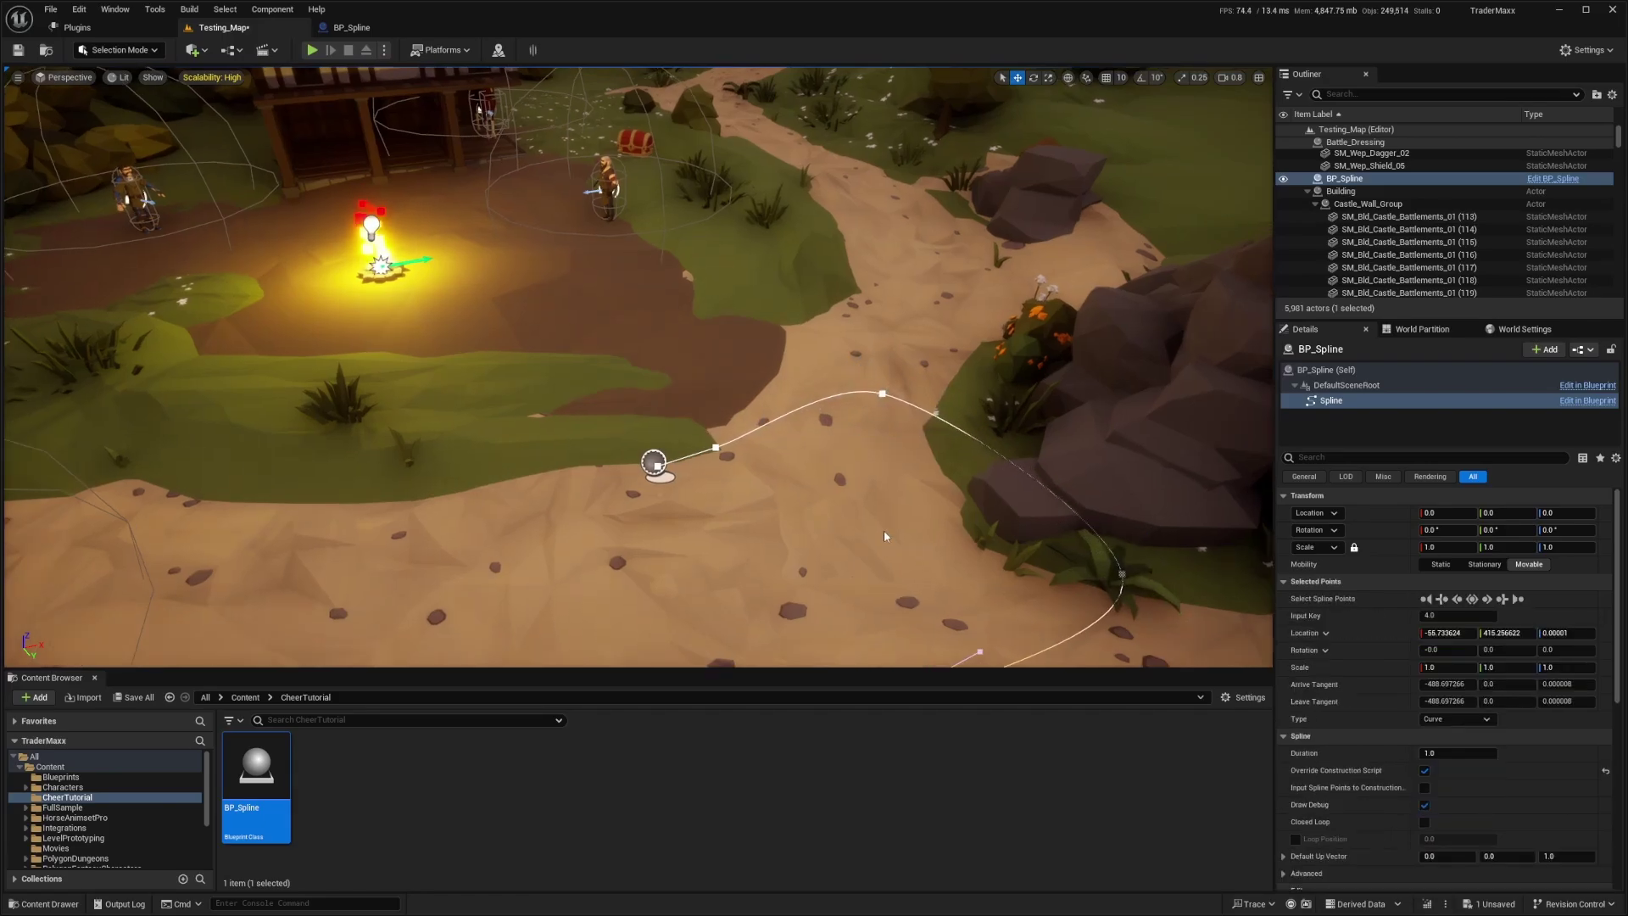
Add another spline point curving back toward the start
{"action": "key", "text": "alt+p"}
{"action": "key", "text": "Escape"}
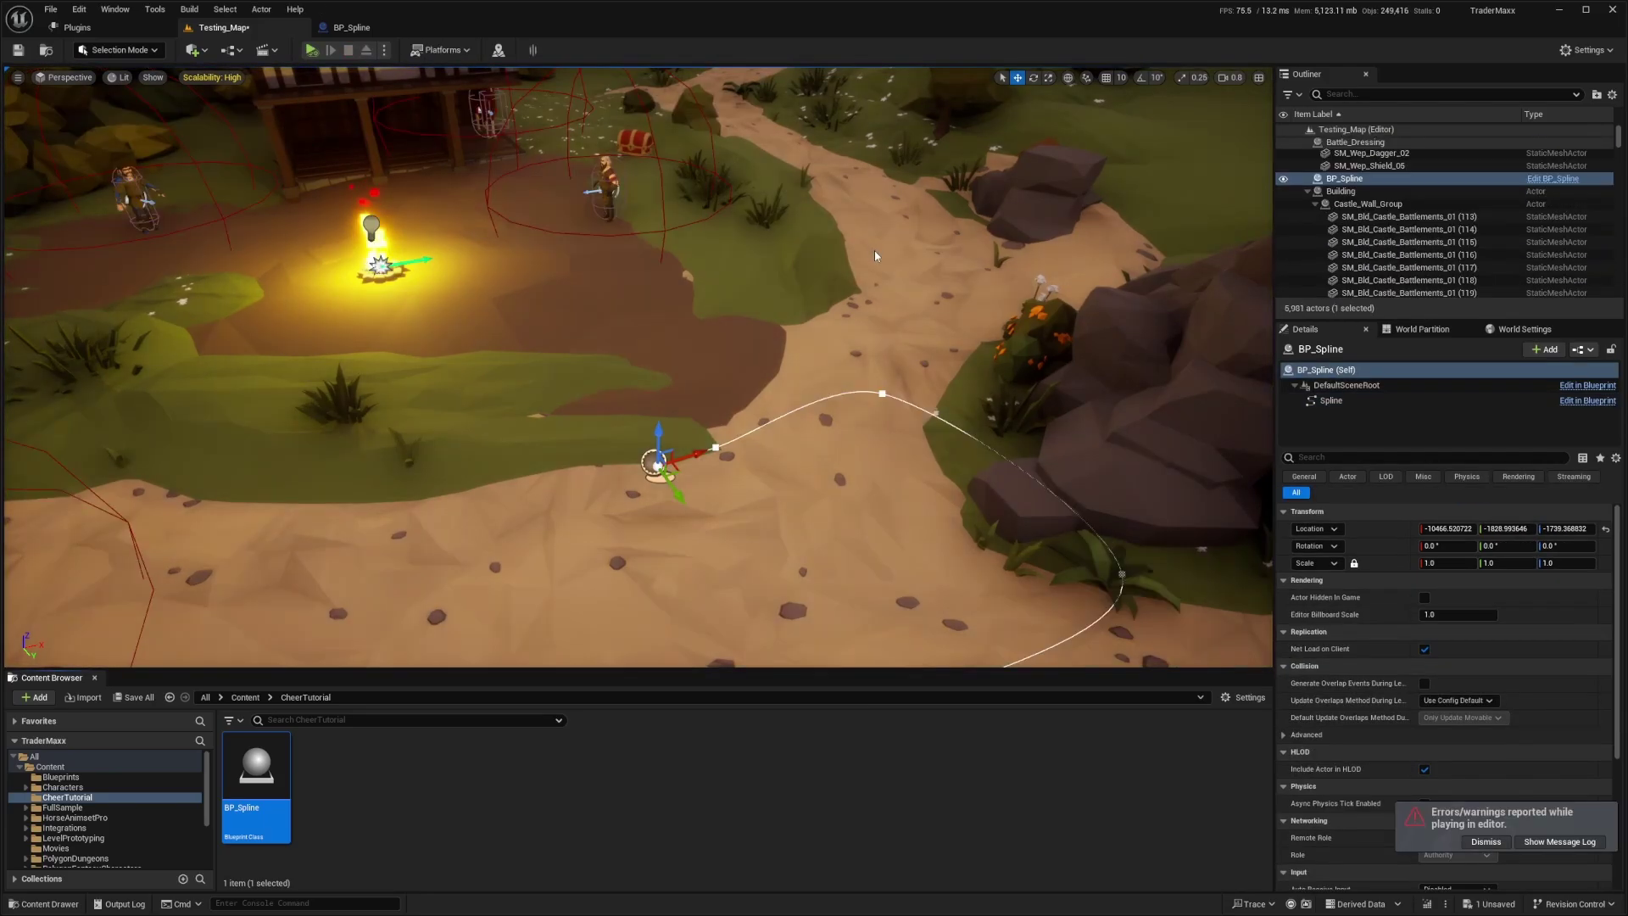
{"action": "left_click", "coordinate": [625, 451]}
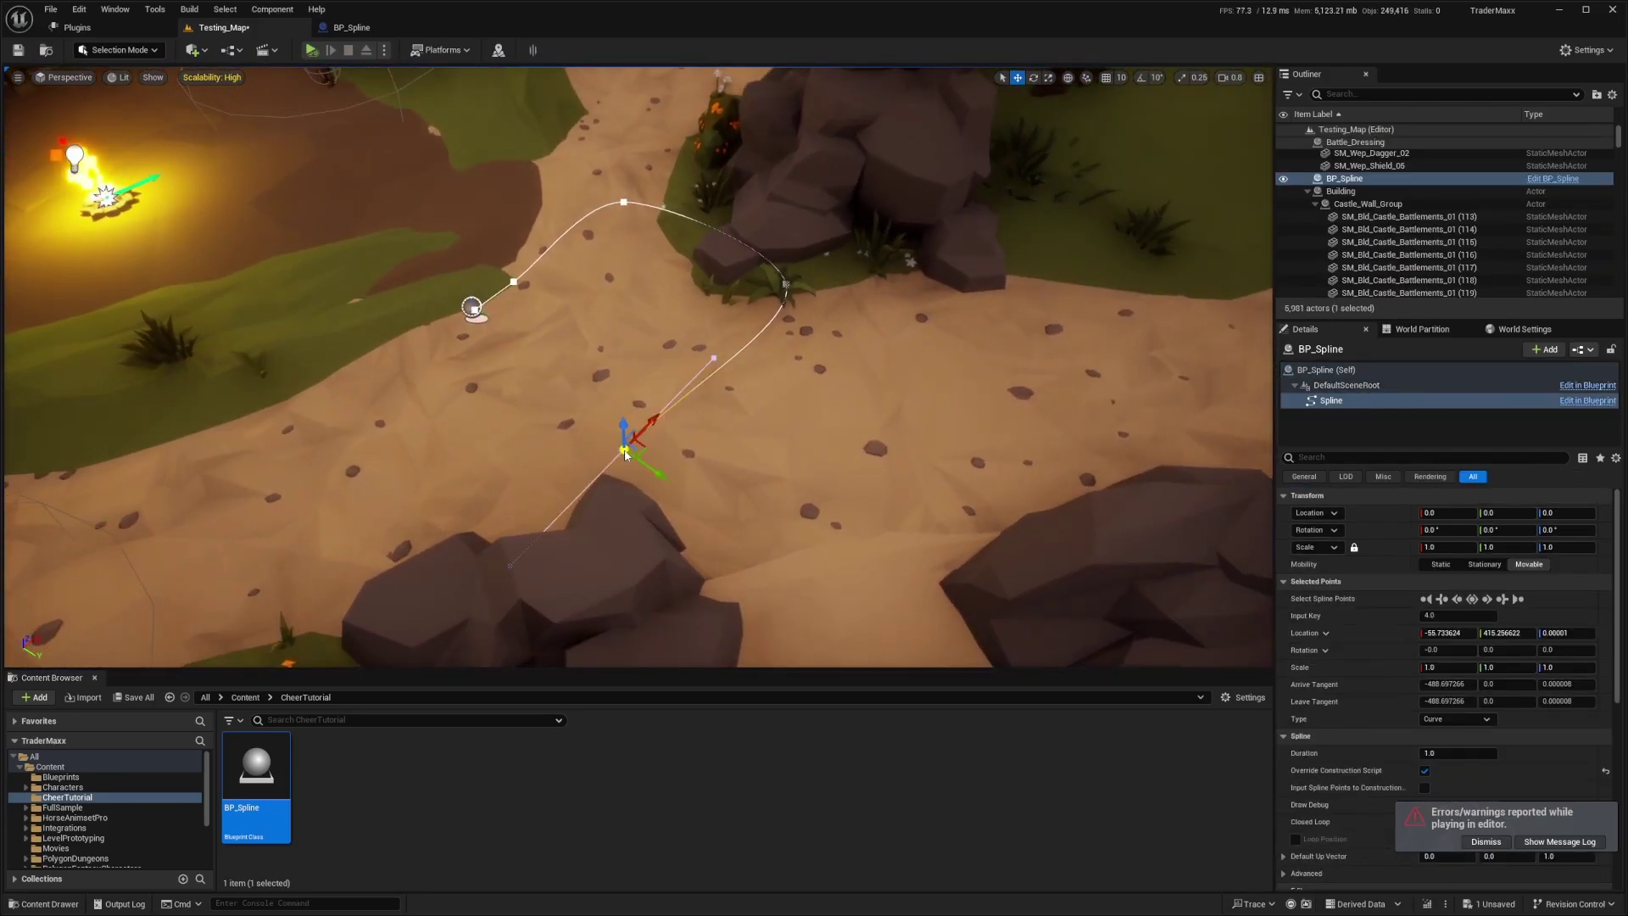
{"action": "left_click_drag", "start_coordinate": [660, 476], "coordinate": [508, 324], "text": "alt"}
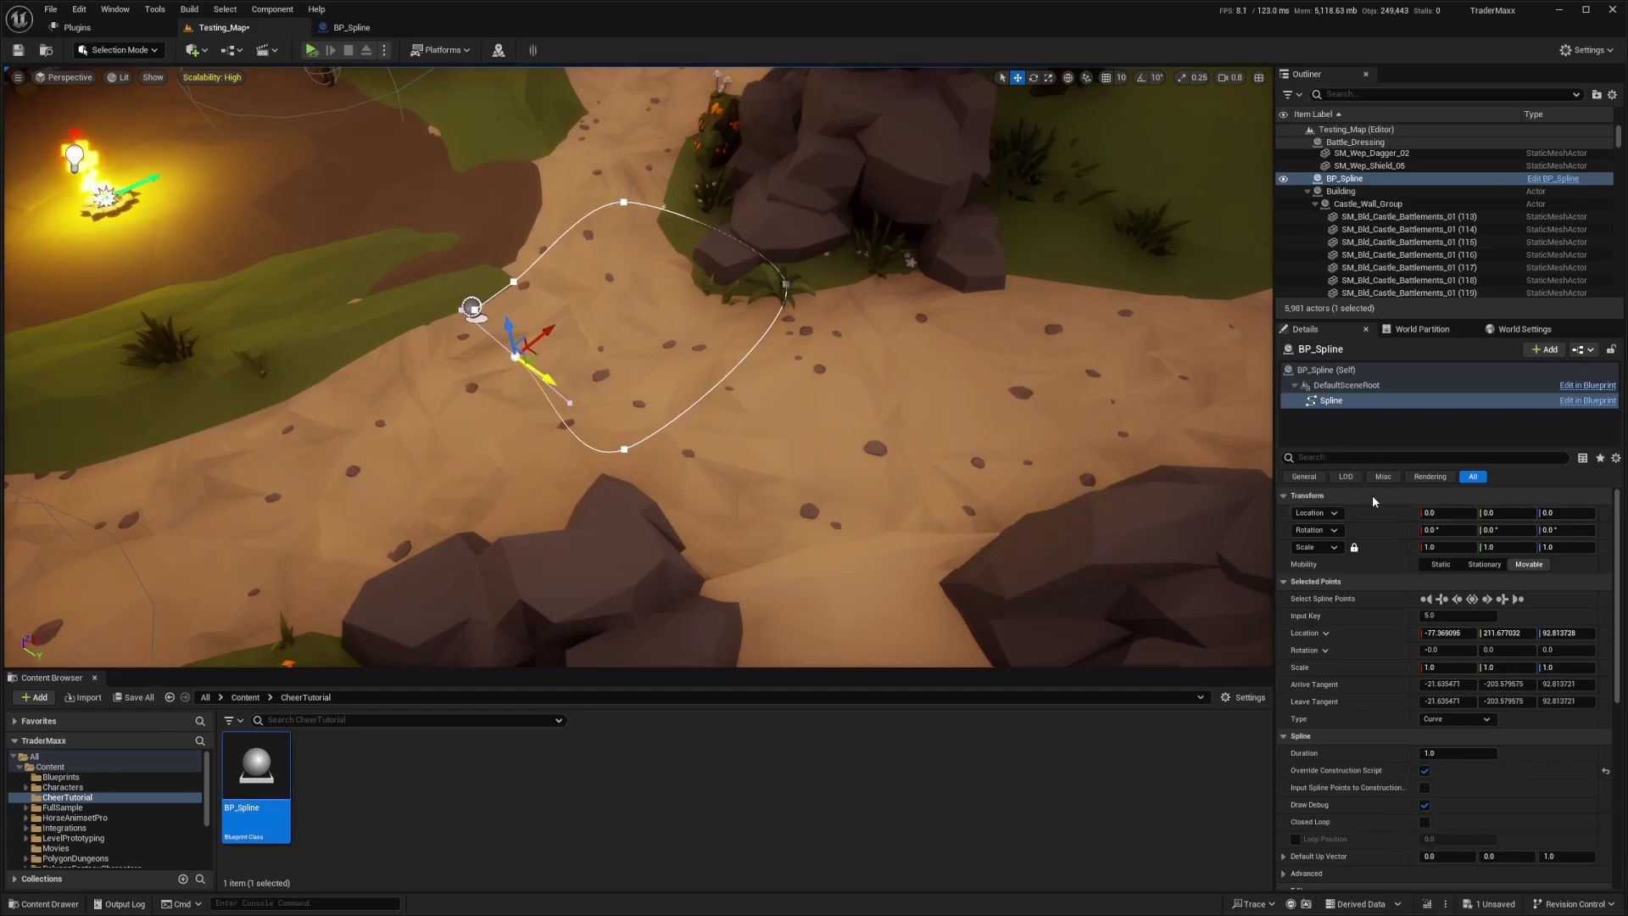
Close the spline into a loop and snap its points down to the ground
{"action": "left_click", "coordinate": [1339, 459]}
{"action": "type", "text": "close"}
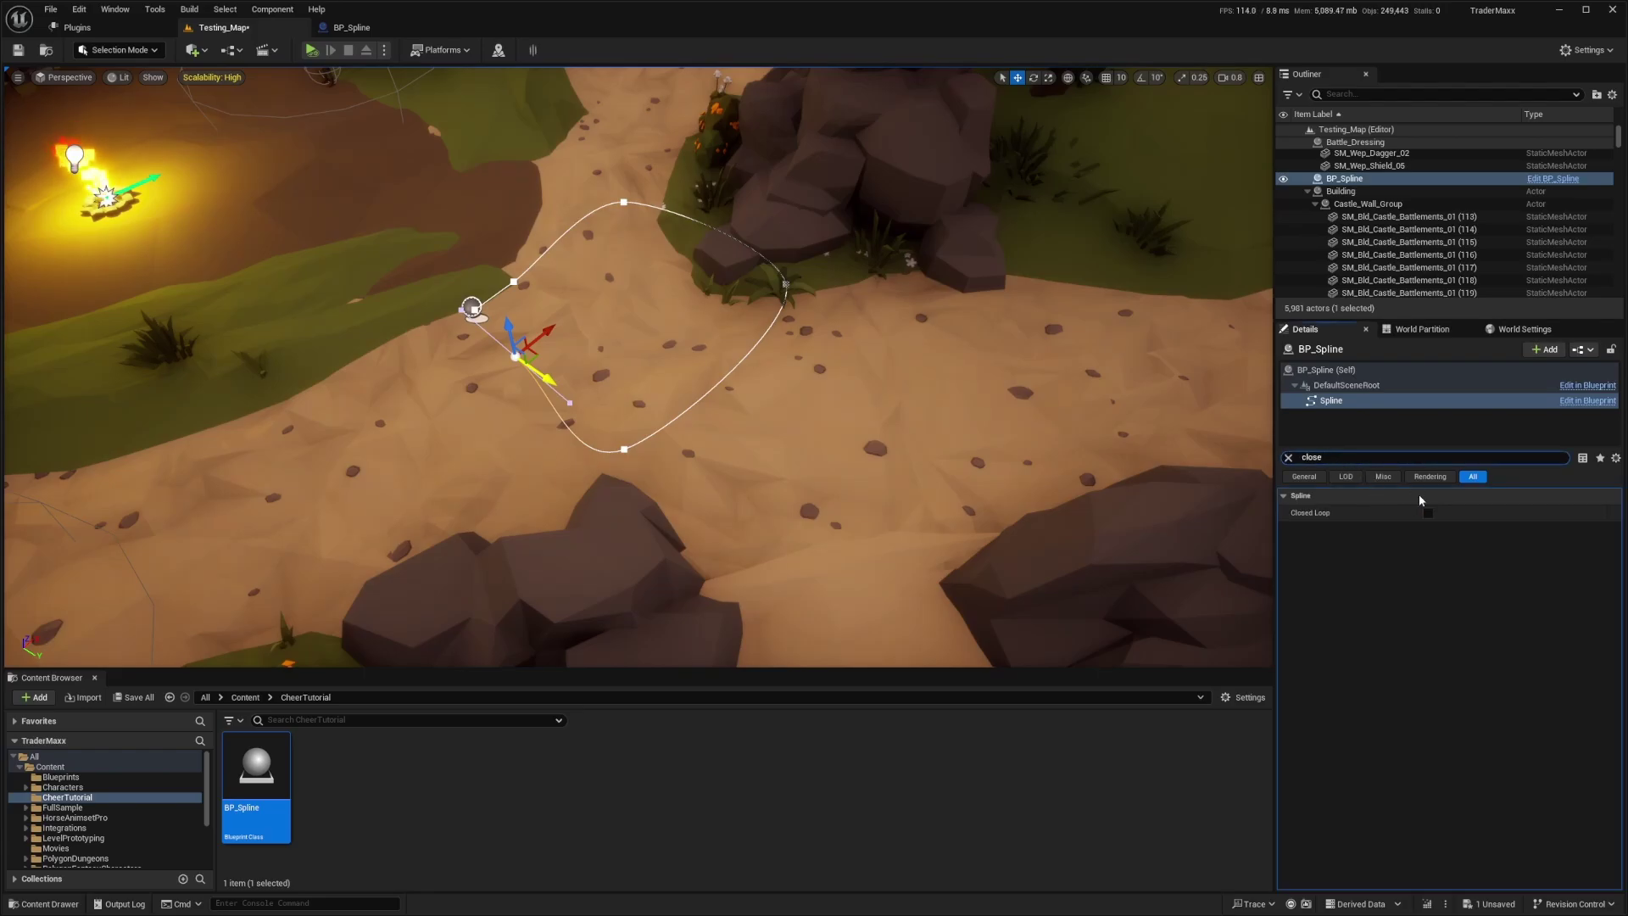
{"action": "left_click", "coordinate": [1429, 512]}
{"action": "mouse_move", "coordinate": [1071, 432]}
{"action": "right_mouse_down"}
{"action": "mouse_move", "coordinate": [522, 293]}
{"action": "mouse_move", "coordinate": [635, 241]}
{"action": "mouse_move", "coordinate": [899, 324]}
{"action": "right_mouse_up"}
{"action": "key", "text": "End"}
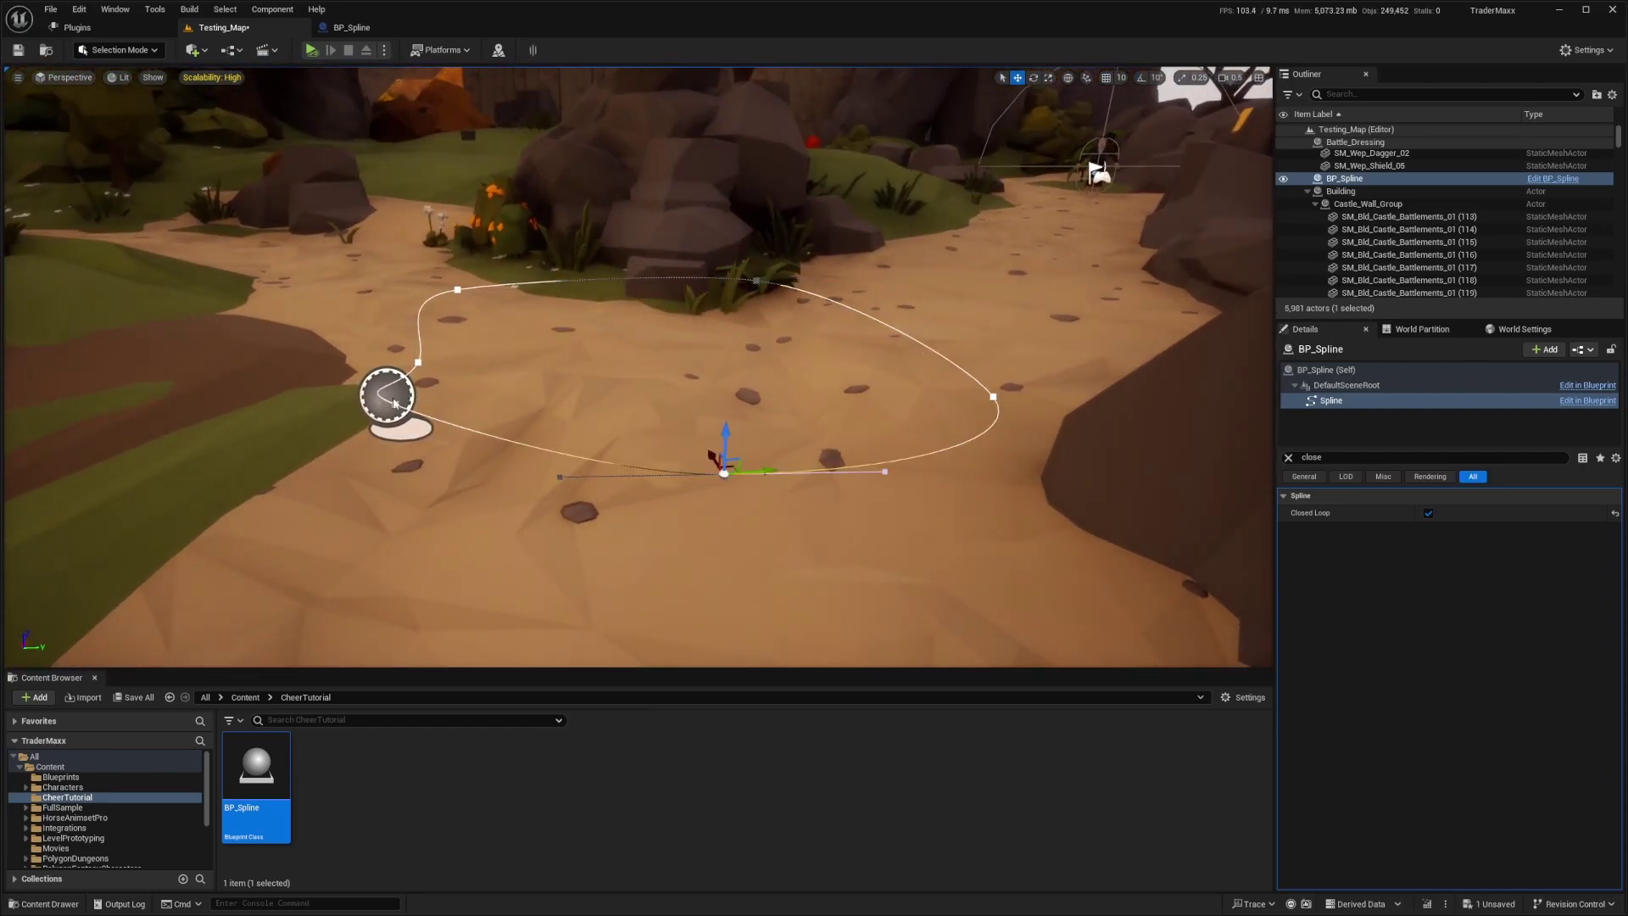
{"action": "left_click", "coordinate": [392, 402]}
{"action": "key", "text": "End"}
Review the remaining spline points and delete the extra right-hand point
{"action": "left_click", "coordinate": [458, 290]}
{"action": "left_click", "coordinate": [761, 283]}
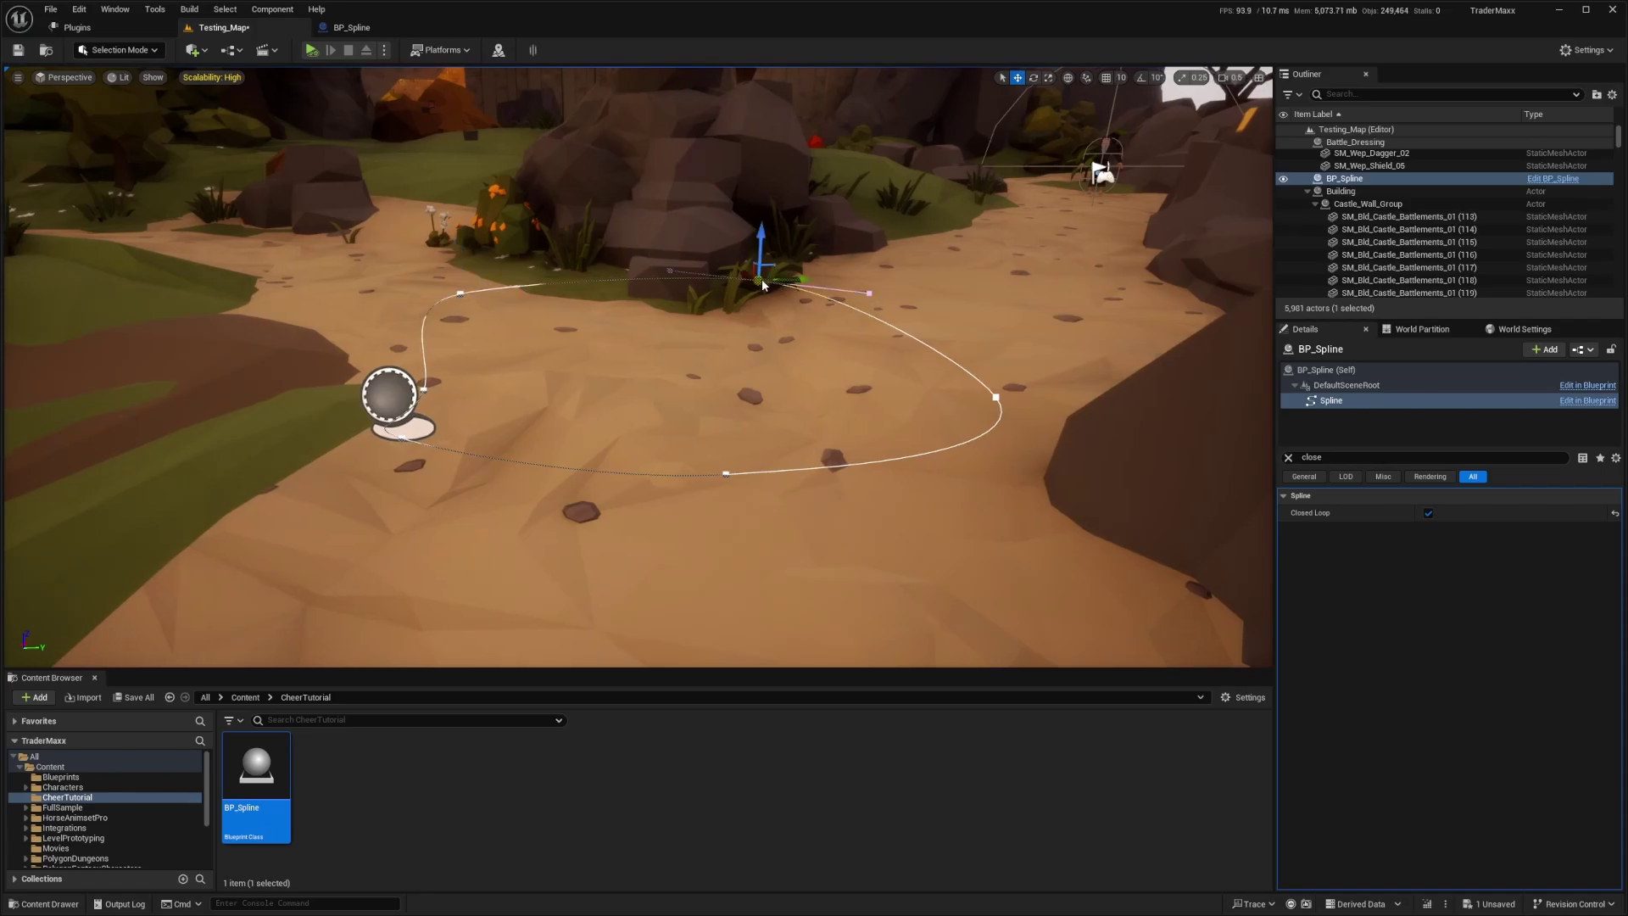
{"action": "left_click", "coordinate": [996, 400]}
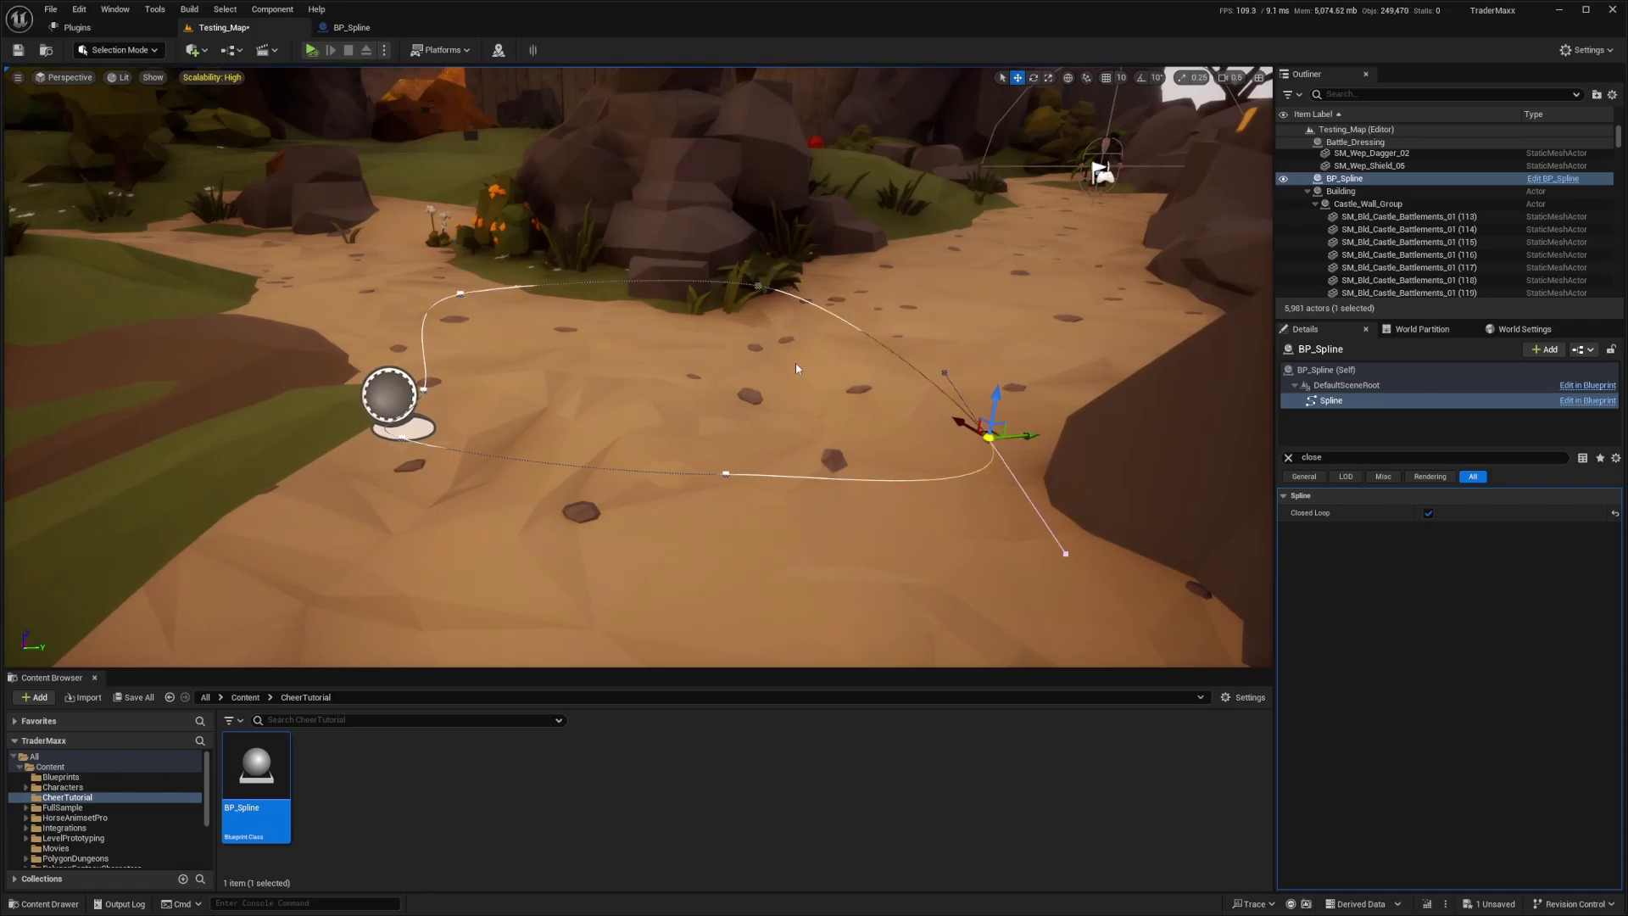
{"action": "mouse_move", "coordinate": [793, 359]}
{"action": "right_mouse_down"}
{"action": "mouse_move", "coordinate": [780, 317]}
{"action": "mouse_move", "coordinate": [731, 313]}
{"action": "mouse_move", "coordinate": [889, 287]}
{"action": "right_mouse_up"}
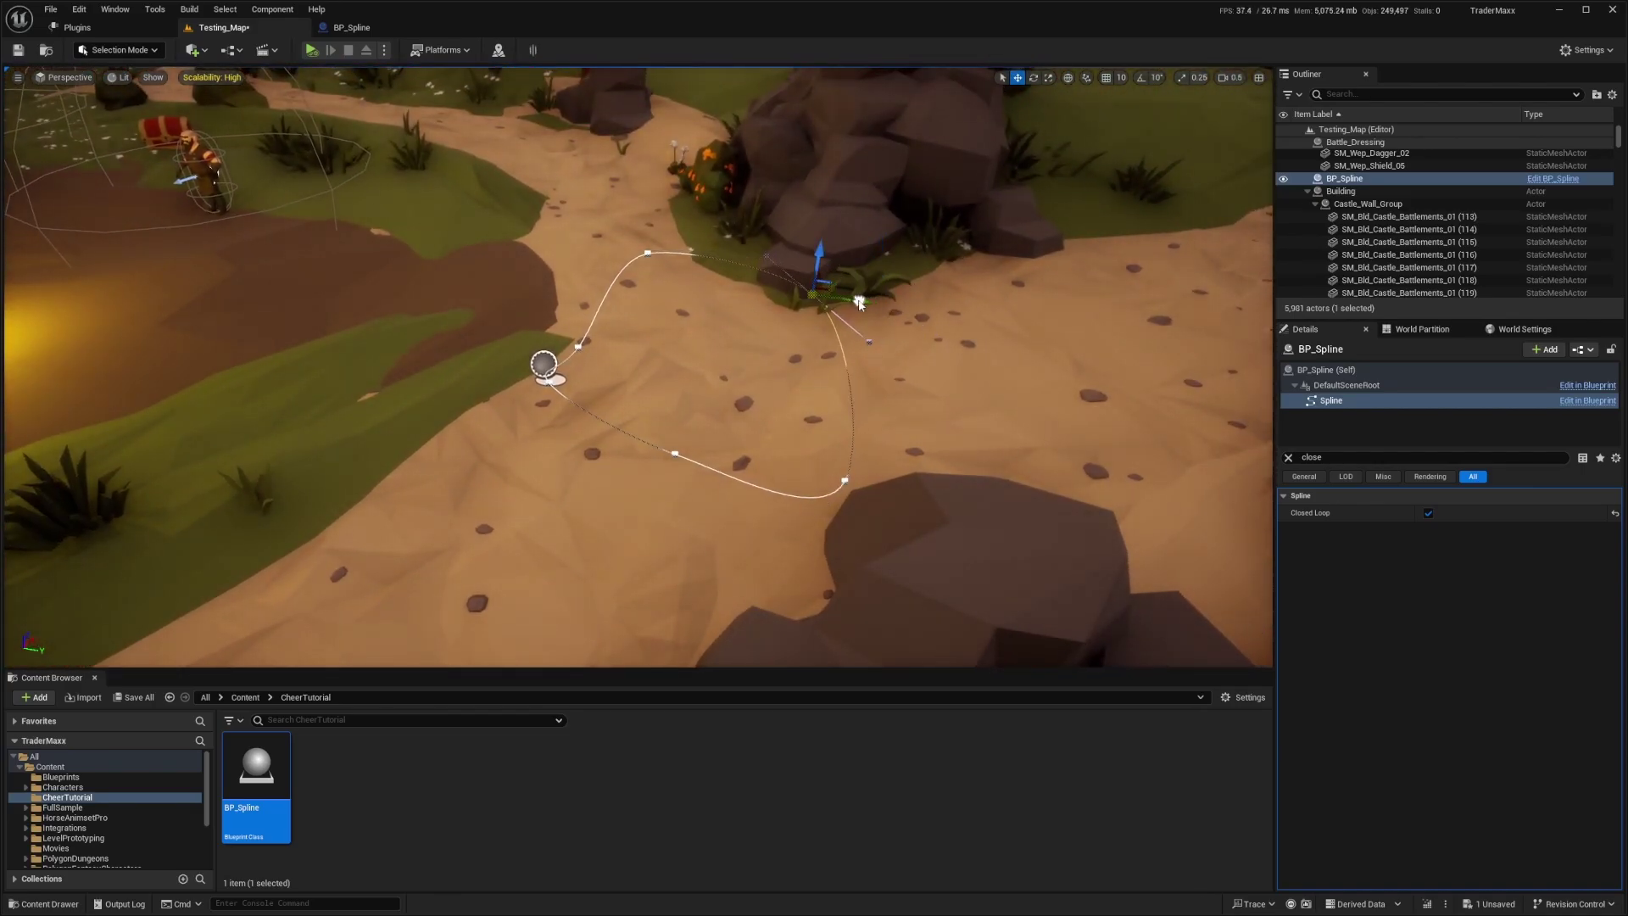
{"action": "mouse_move", "coordinate": [909, 300]}
{"action": "left_mouse_down", "text": "alt"}
{"action": "mouse_move", "coordinate": [889, 284]}
{"action": "mouse_move", "coordinate": [853, 315]}
{"action": "left_mouse_up", "text": "alt"}
{"action": "key", "text": "Delete"}
Create a PCG Graph asset named Cheer_PCG in CheerTutorial
{"action": "right_click_drag", "start_coordinate": [950, 398], "coordinate": [951, 357]}
{"action": "right_click", "coordinate": [359, 797]}
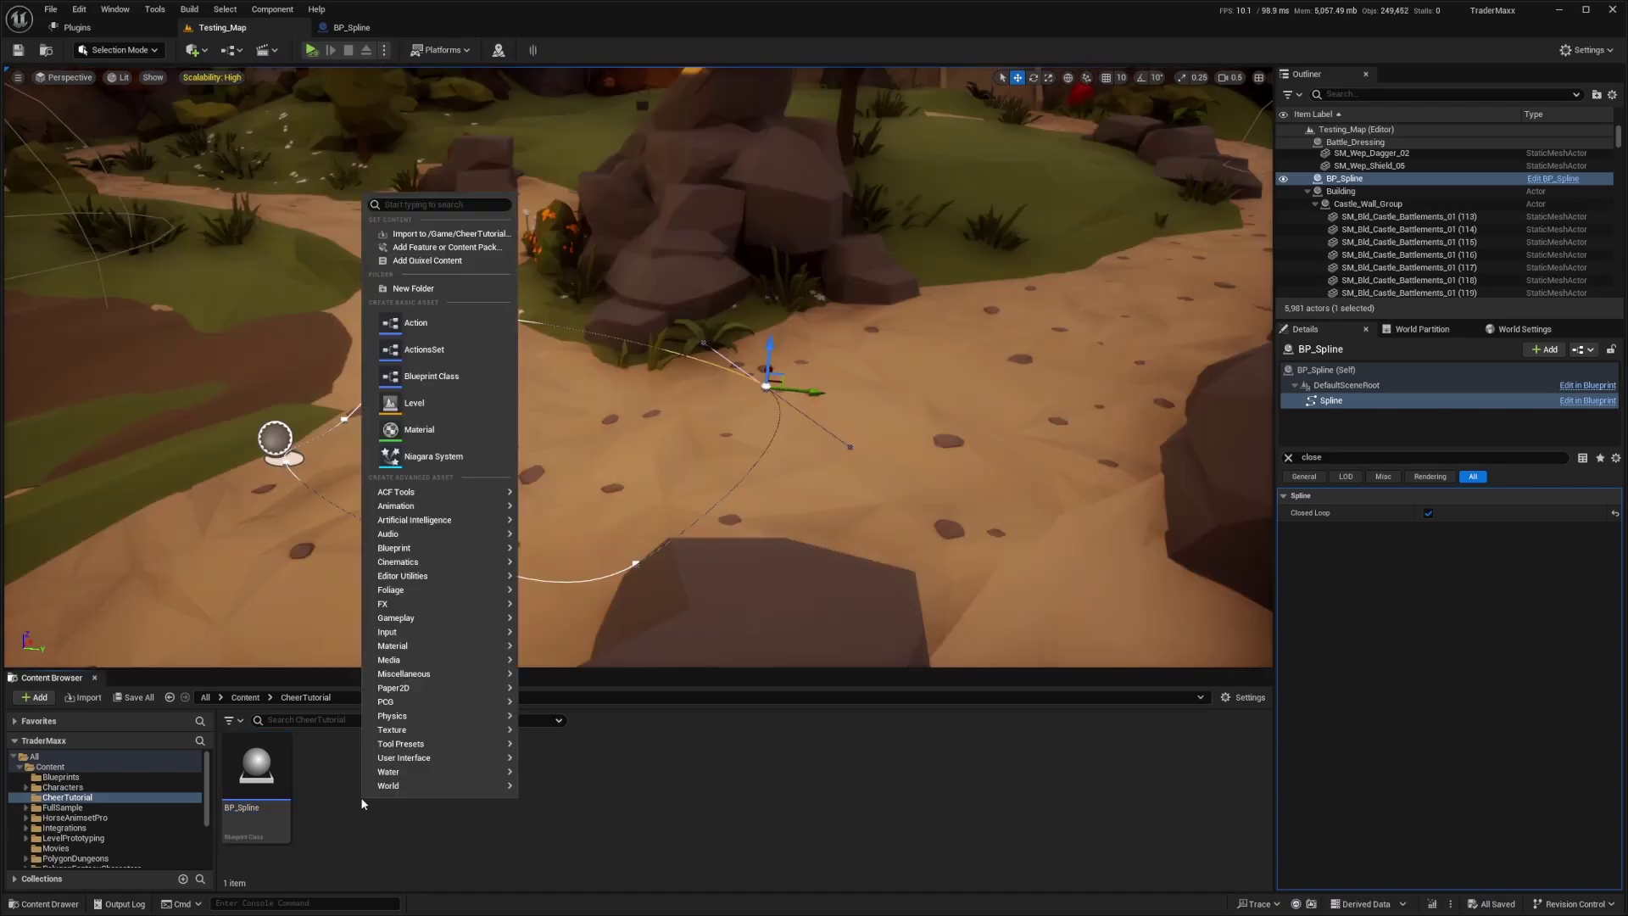
{"action": "mouse_move", "coordinate": [388, 700]}
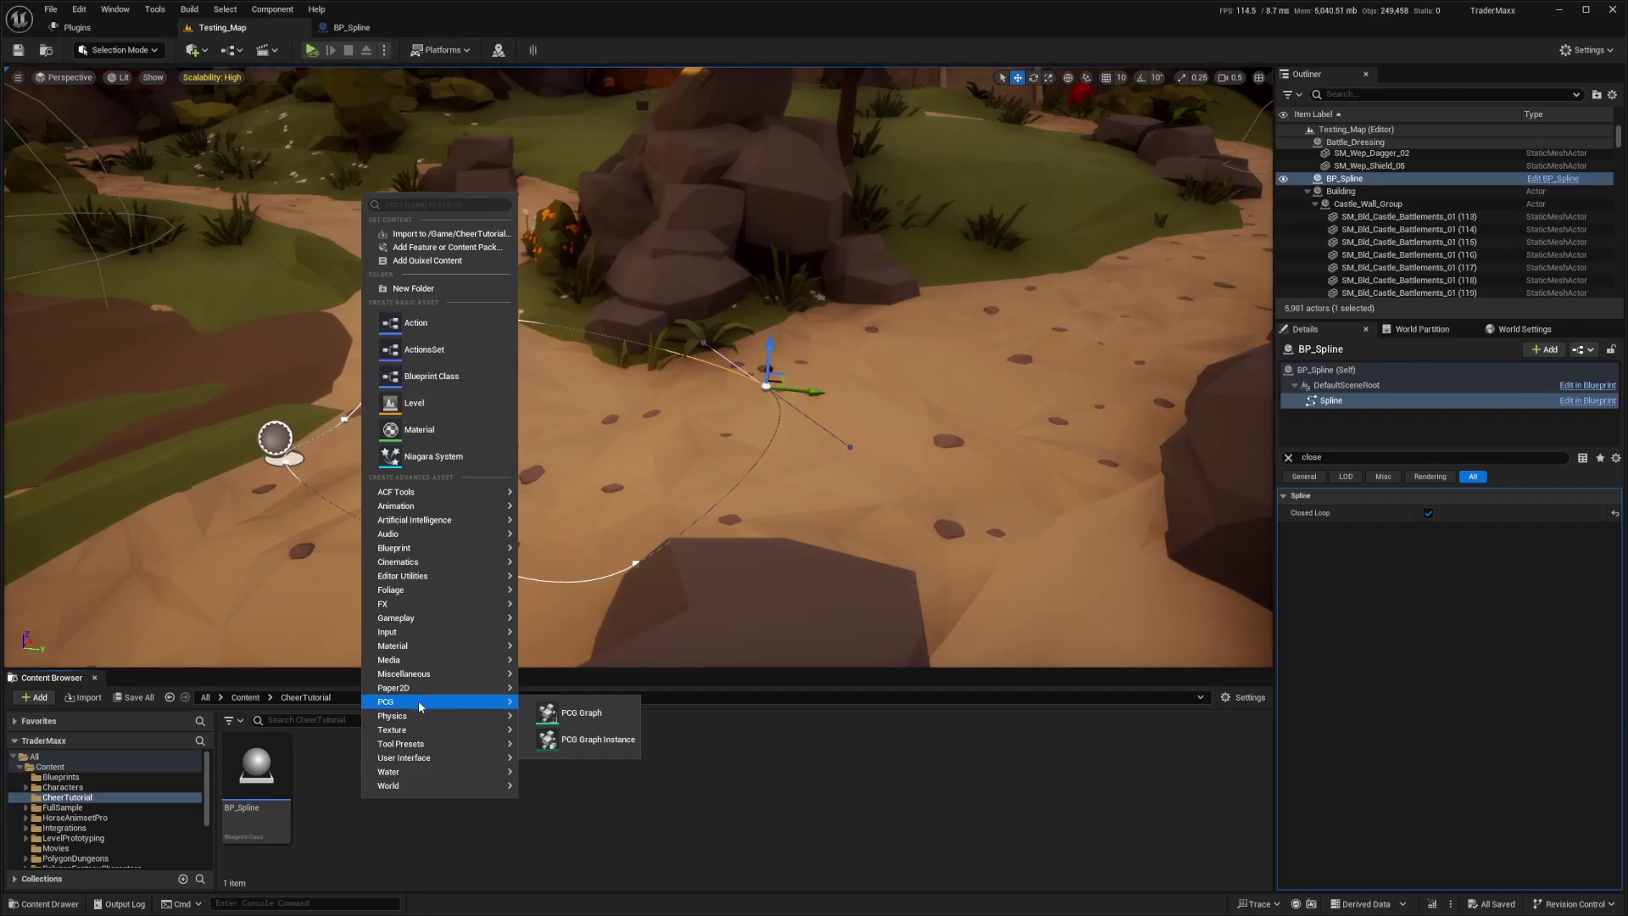
{"action": "left_click", "coordinate": [582, 712]}
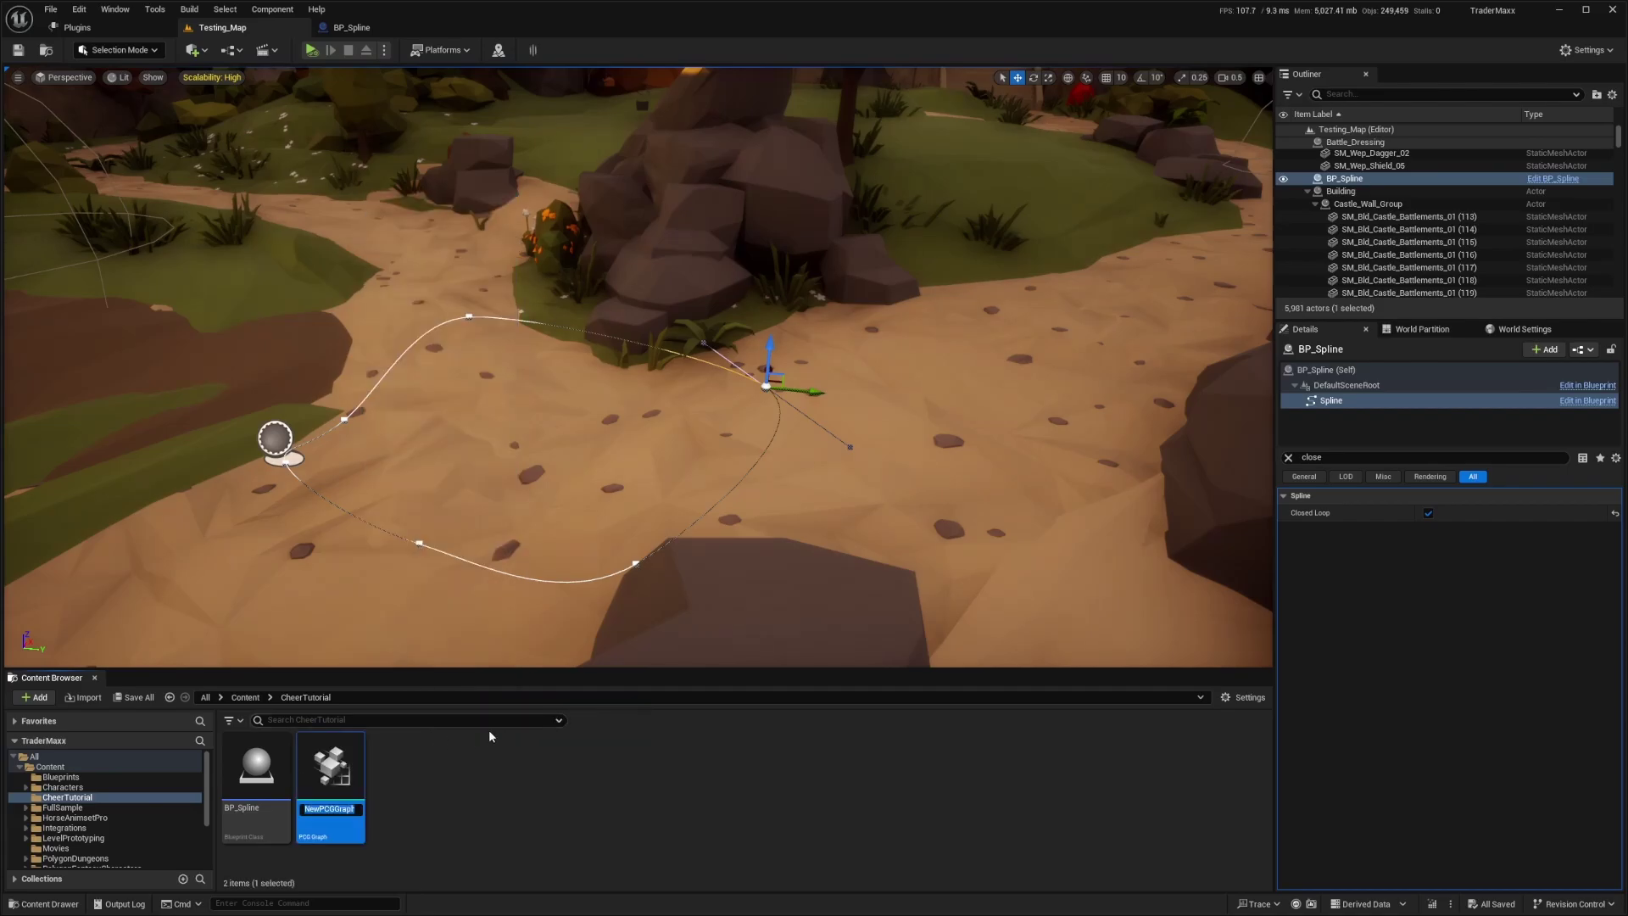
{"action": "type", "text": "Cheer_PCG"}
{"action": "key", "text": "Return"}
Open Cheer_PCG and move the Input and Output nodes to the lower right
{"action": "double_click", "coordinate": [332, 770]}
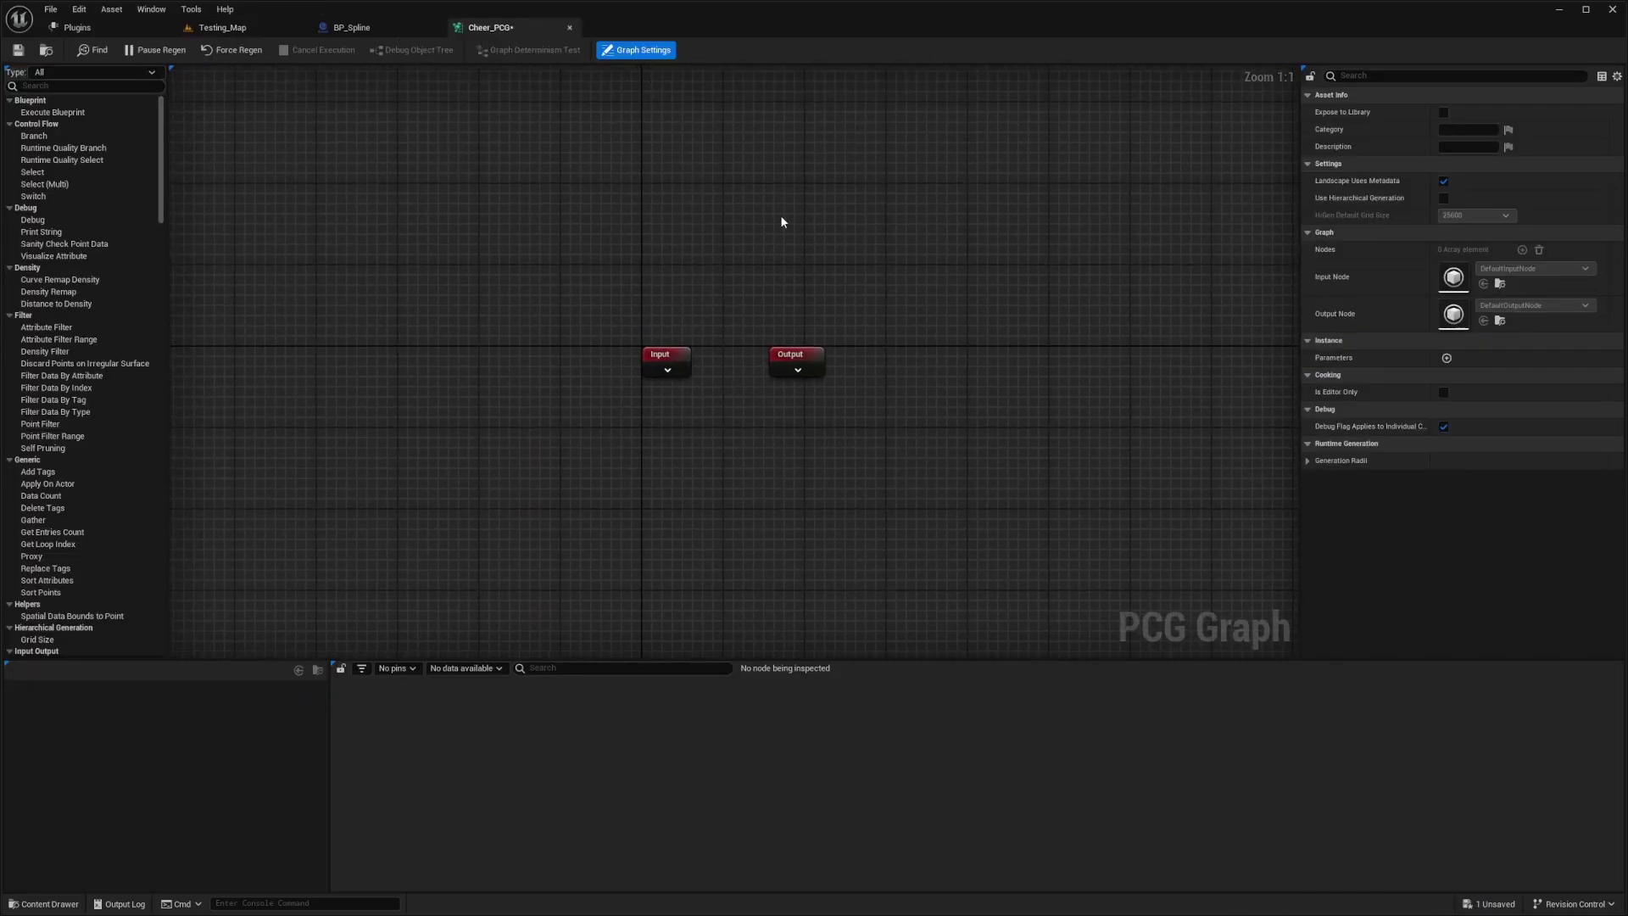
{"action": "left_click", "coordinate": [666, 361]}
{"action": "mouse_move", "coordinate": [882, 233]}
{"action": "left_mouse_down"}
{"action": "mouse_move", "coordinate": [852, 307]}
{"action": "mouse_move", "coordinate": [735, 451]}
{"action": "left_mouse_up"}
{"action": "left_click_drag", "start_coordinate": [1040, 316], "coordinate": [575, 415]}
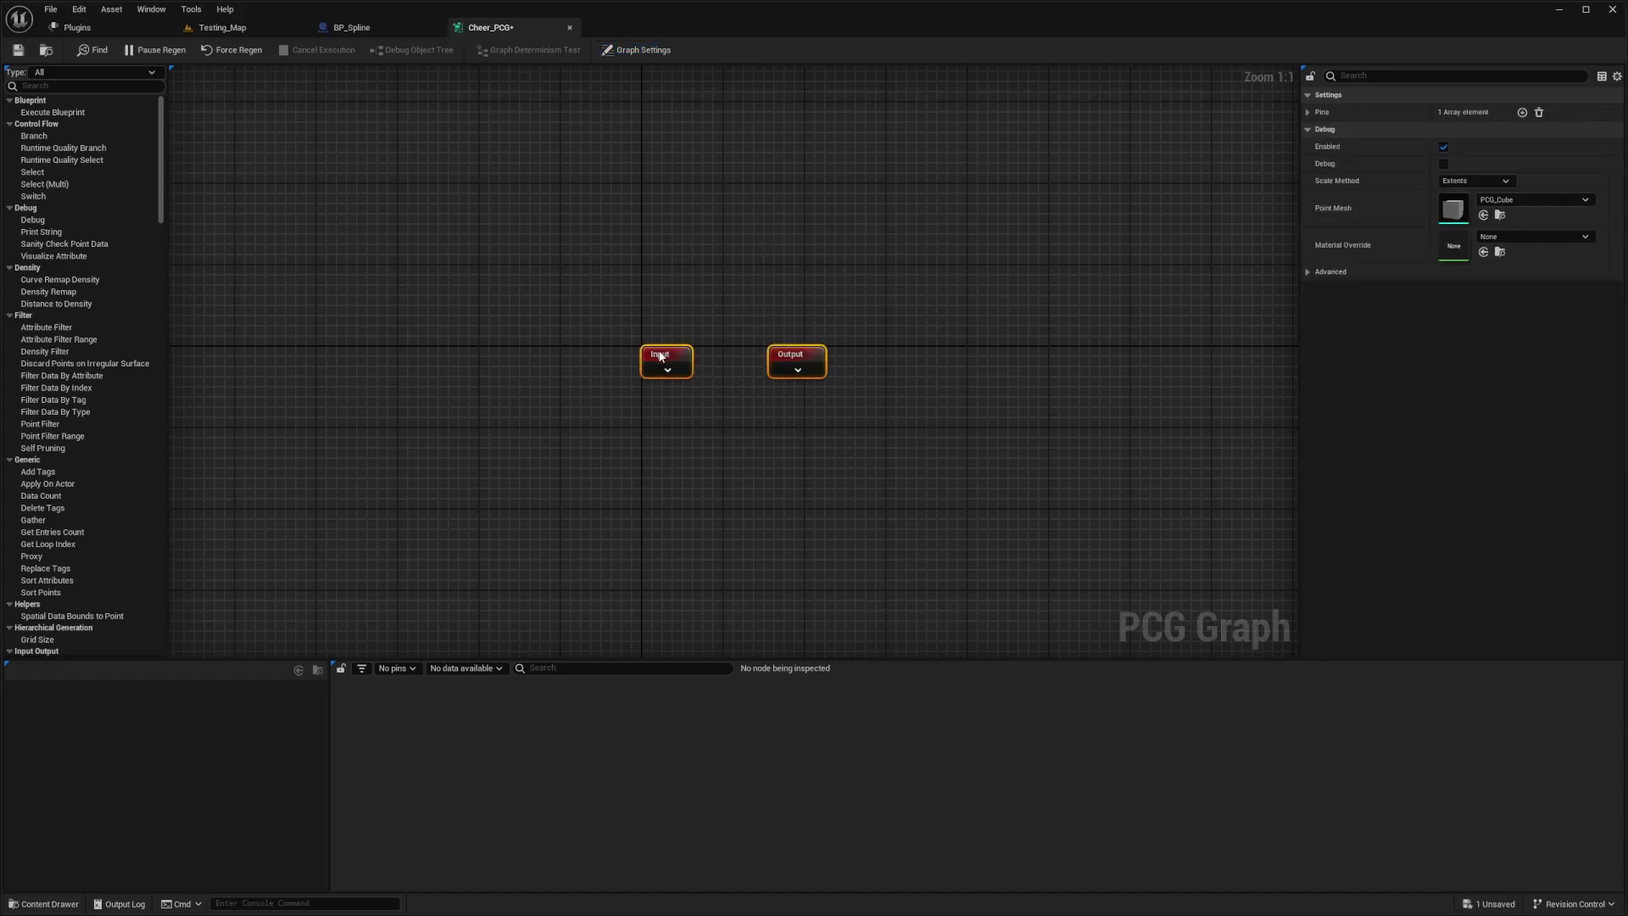
{"action": "left_click_drag", "start_coordinate": [660, 357], "coordinate": [999, 491]}
{"action": "right_click_drag", "start_coordinate": [406, 294], "coordinate": [483, 392]}
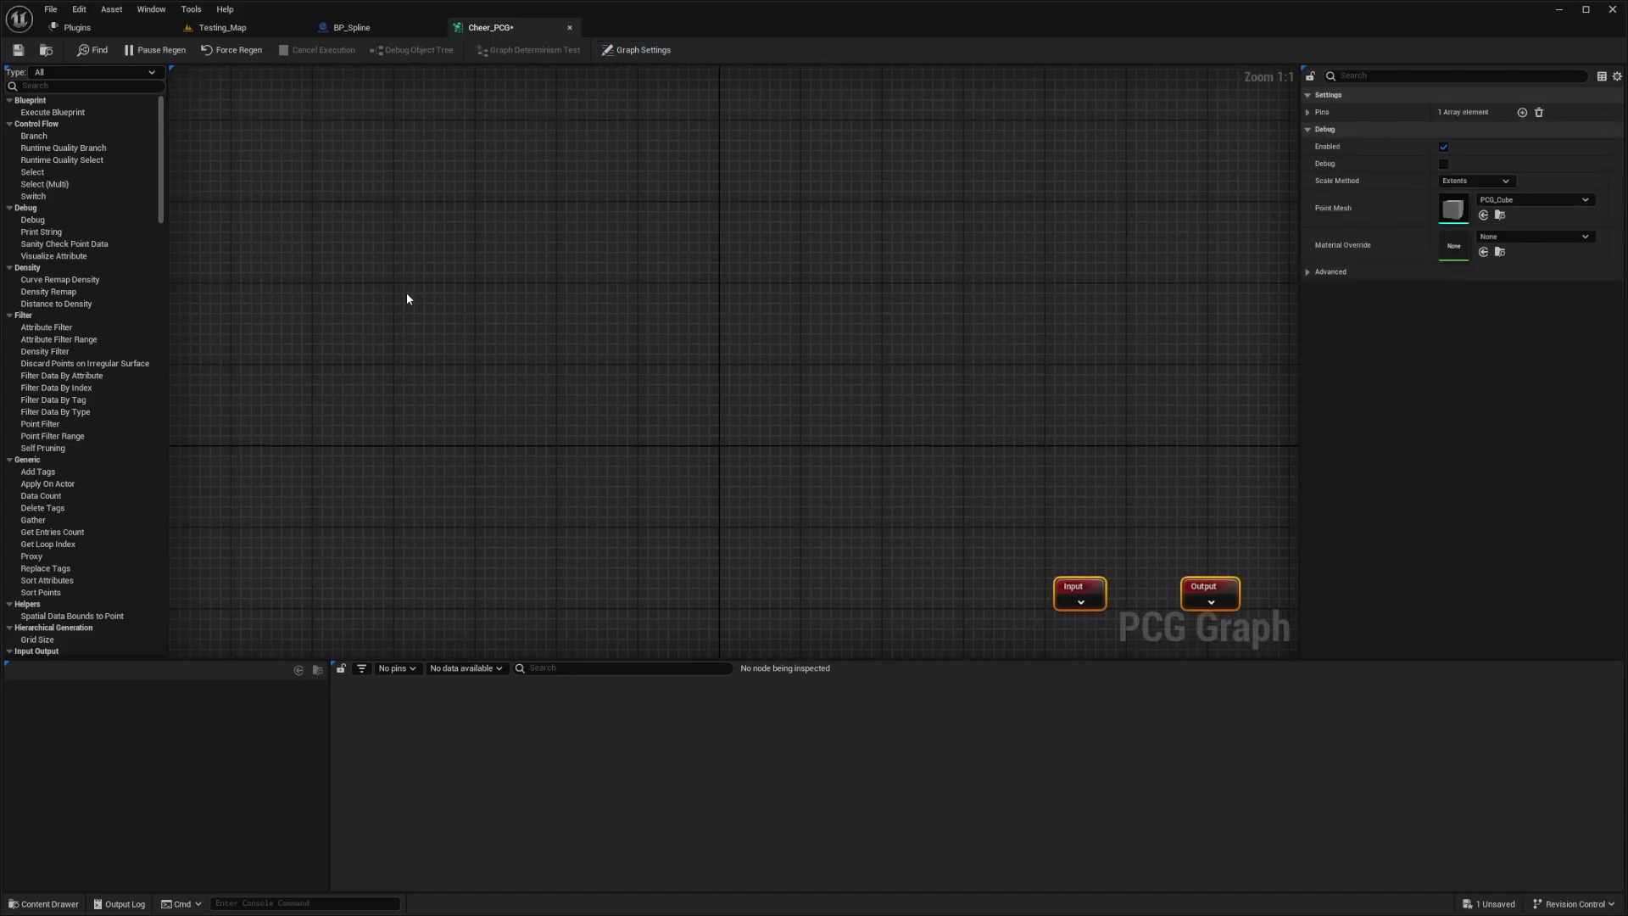
Add a Get Spline Data node filtering All World Actors with tag Tut_Tag
{"action": "right_click", "coordinate": [454, 317]}
{"action": "type", "text": "spline"}
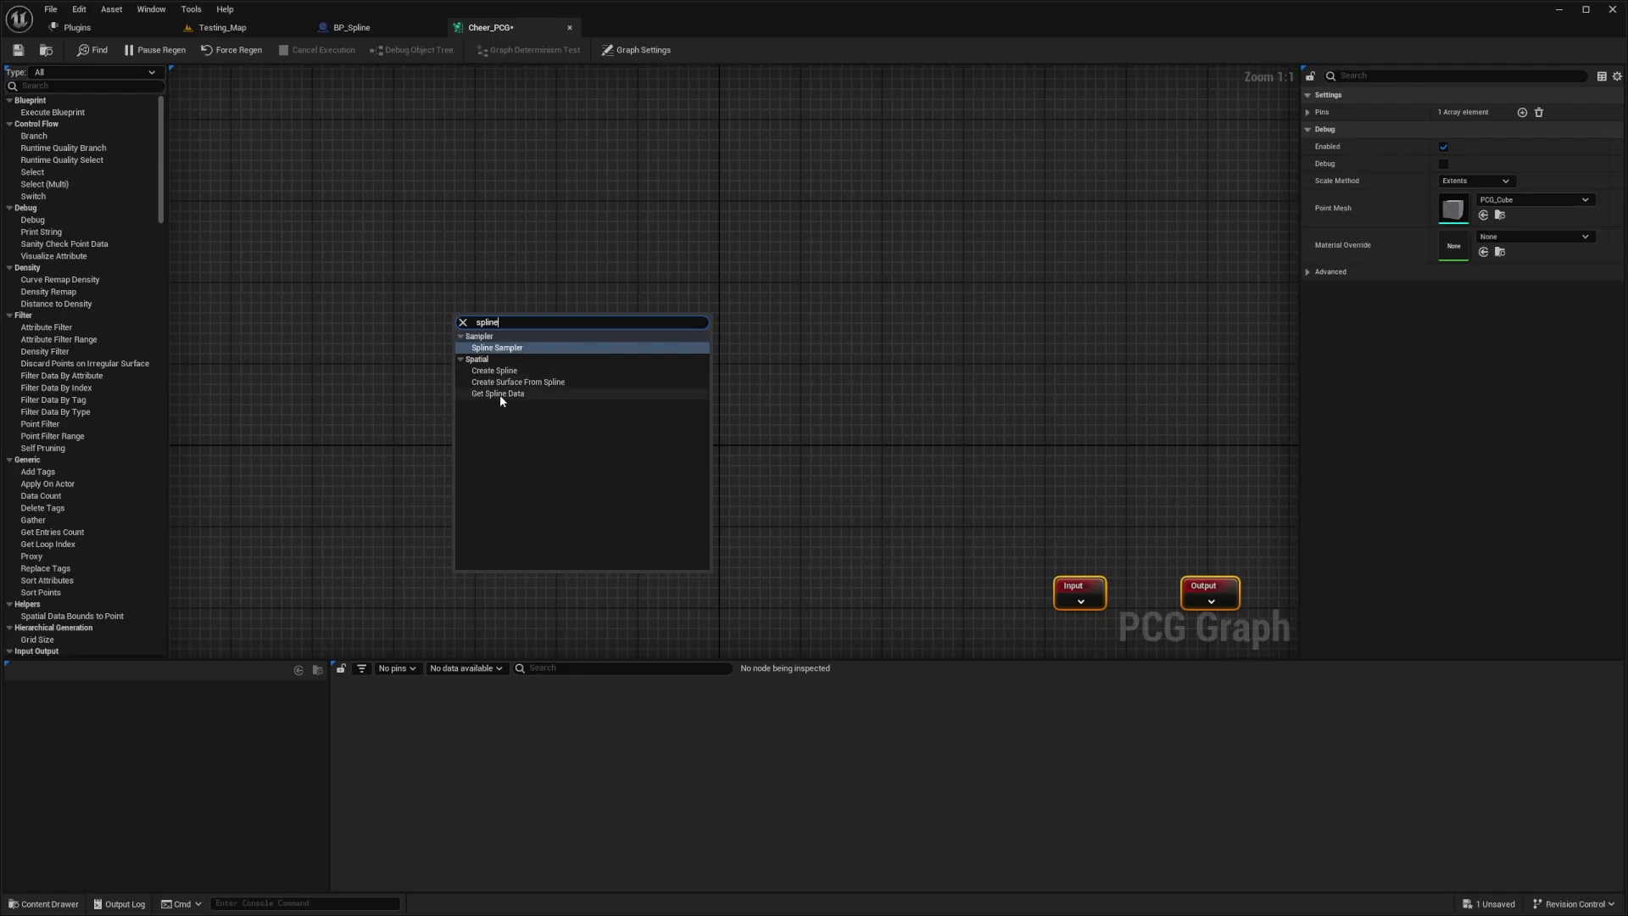
{"action": "left_click", "coordinate": [499, 395]}
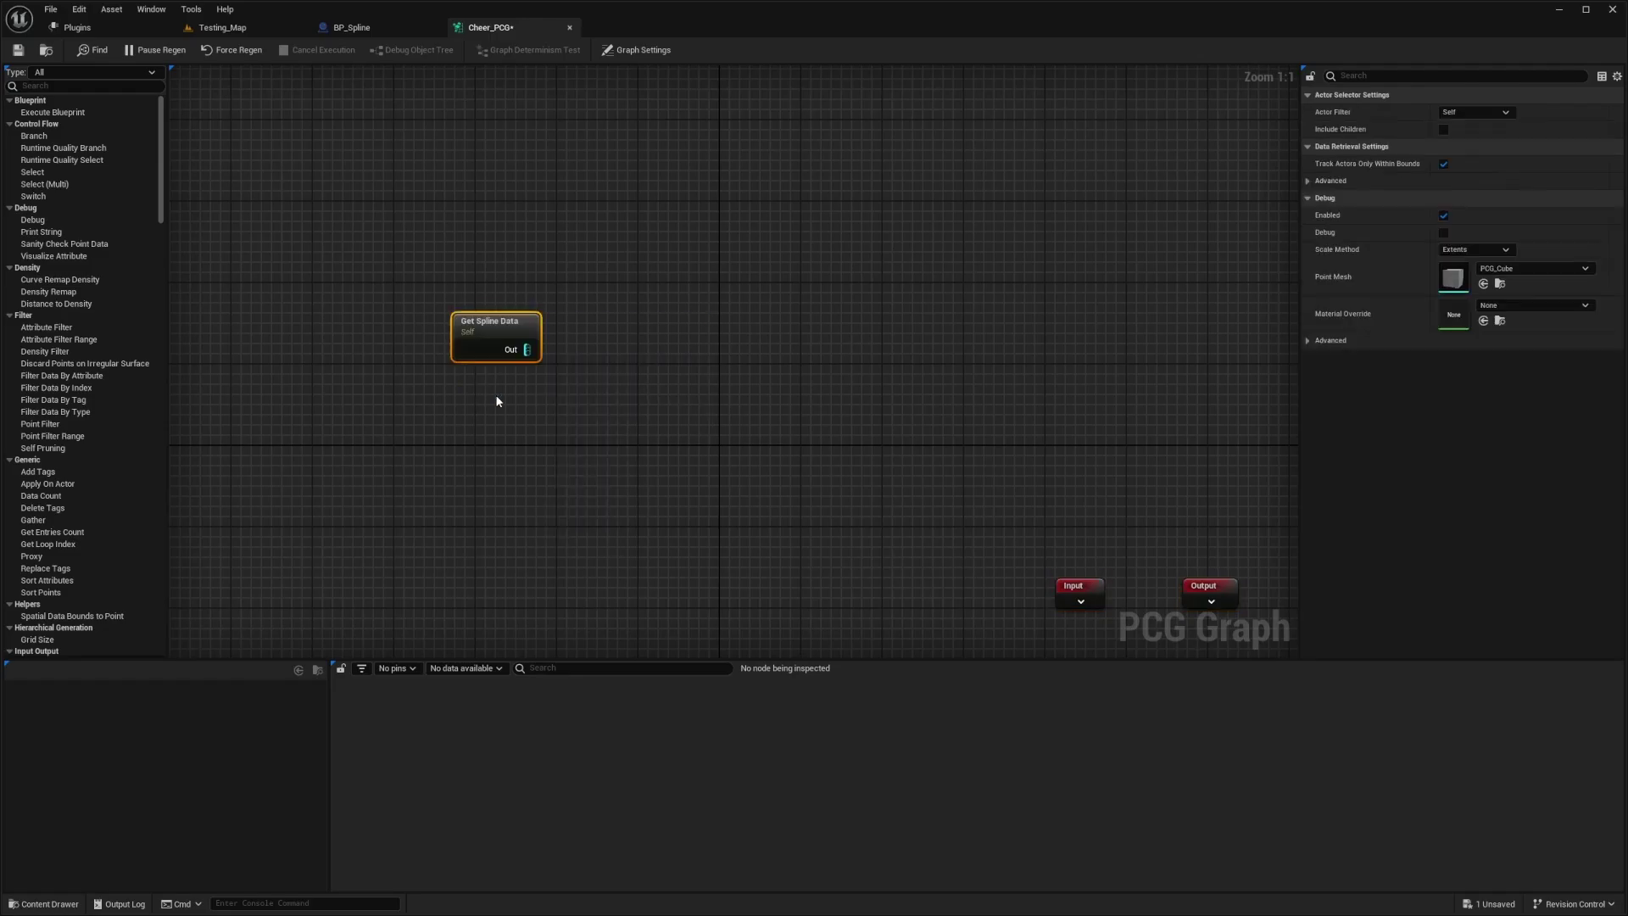
{"action": "left_click", "coordinate": [1462, 111]}
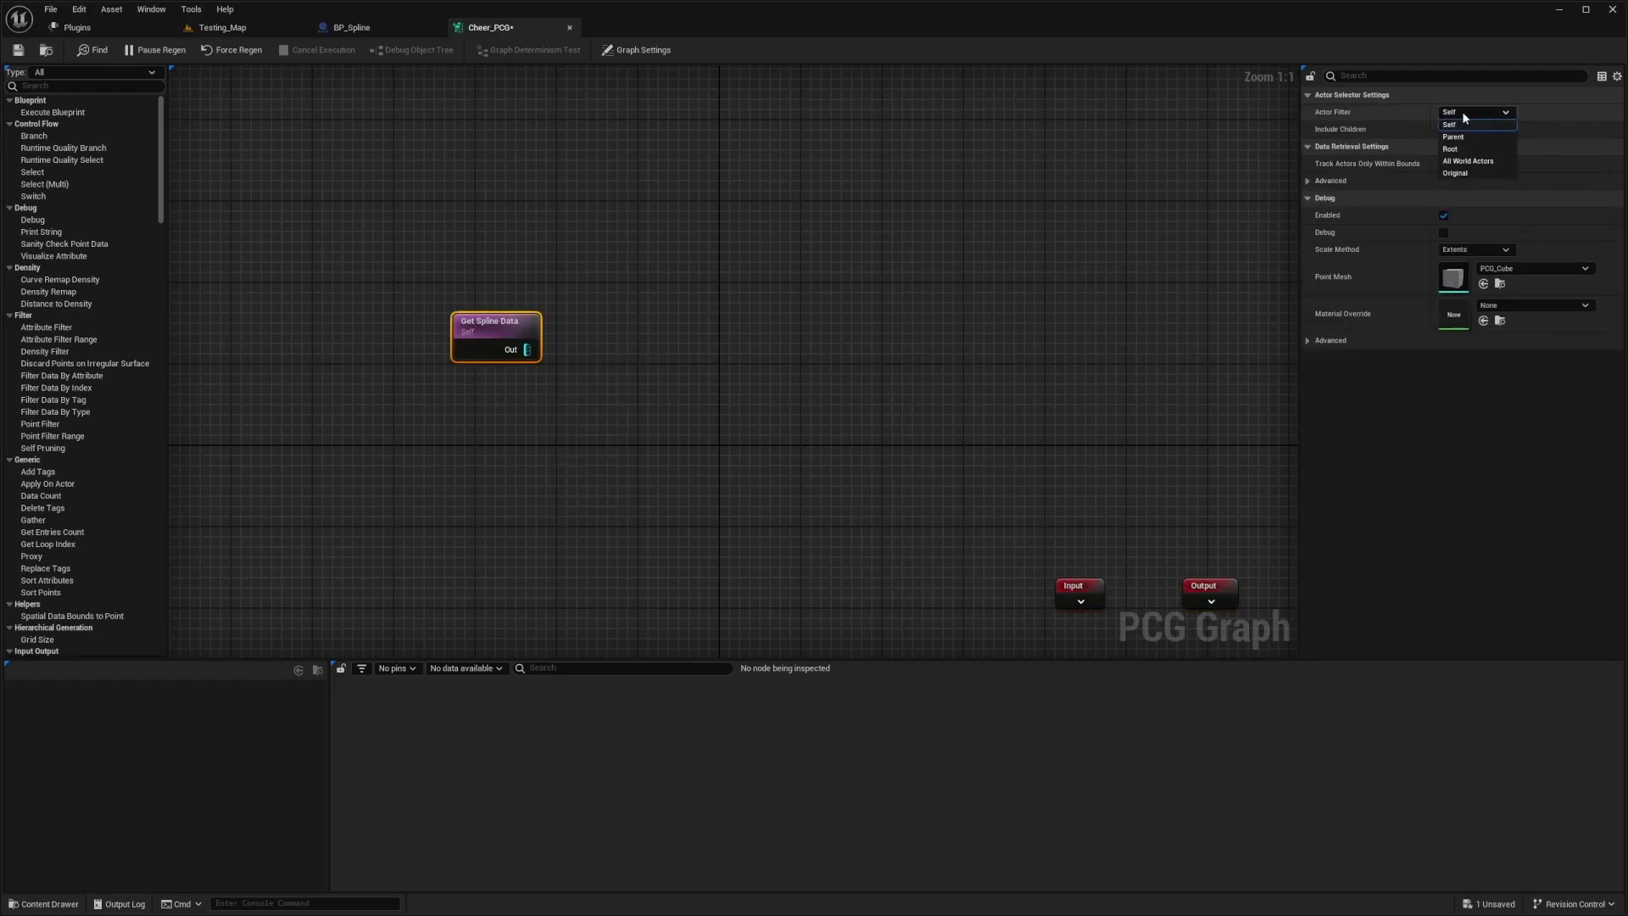
{"action": "left_click", "coordinate": [1476, 163]}
{"action": "type", "text": "Tst_Tag"}
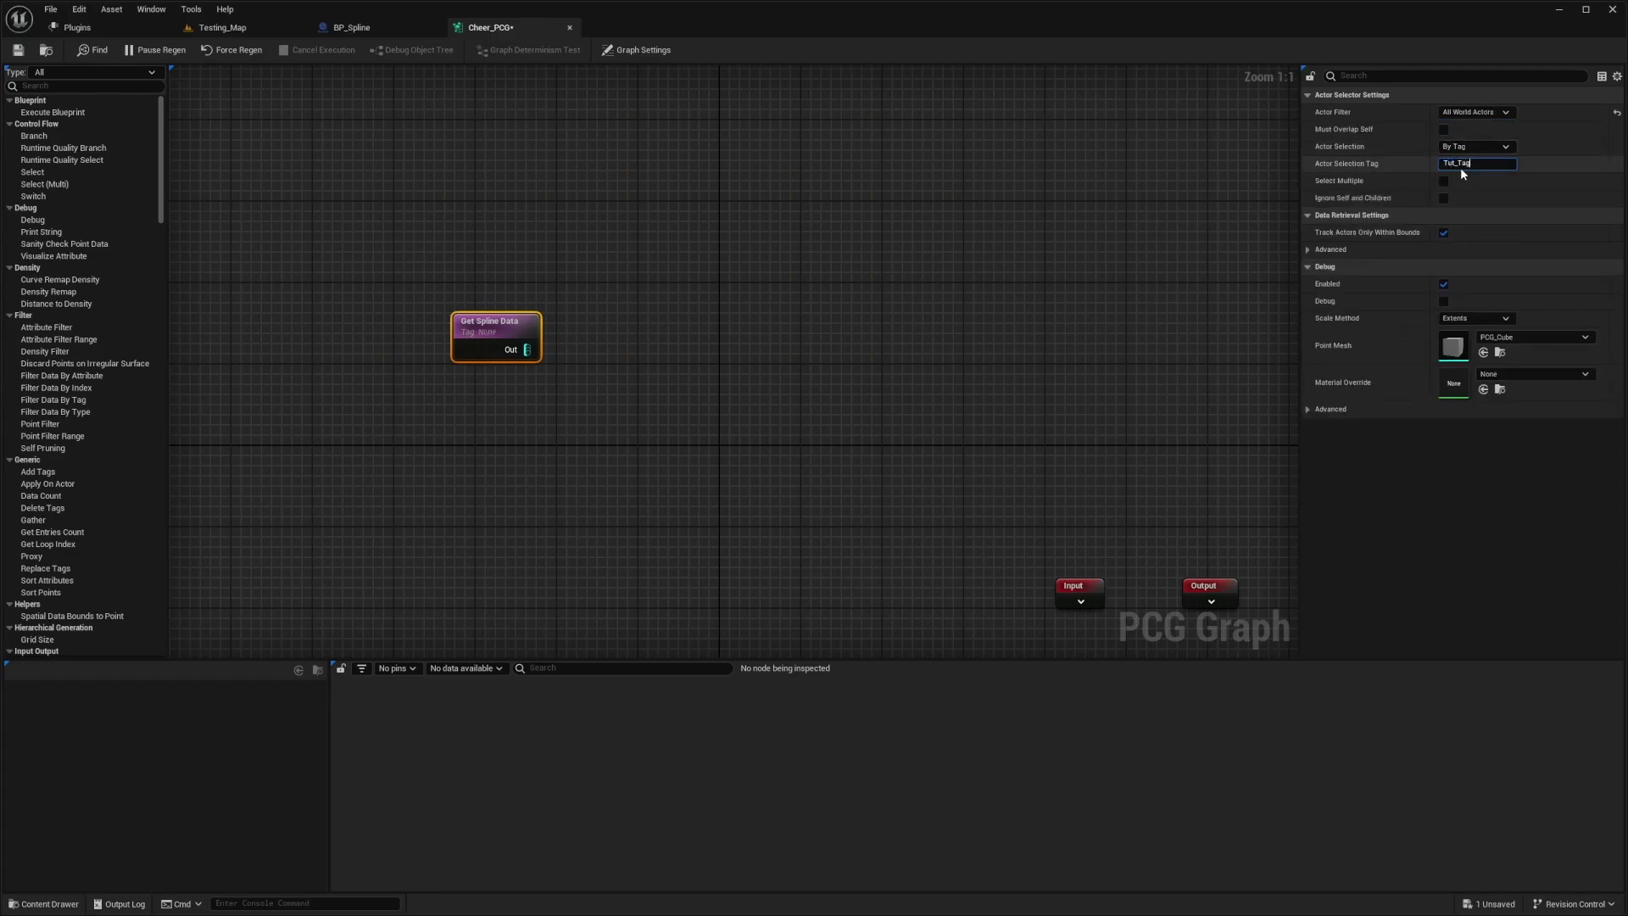
{"action": "key", "text": "Return"}
{"action": "left_click_drag", "start_coordinate": [526, 351], "coordinate": [612, 342]}
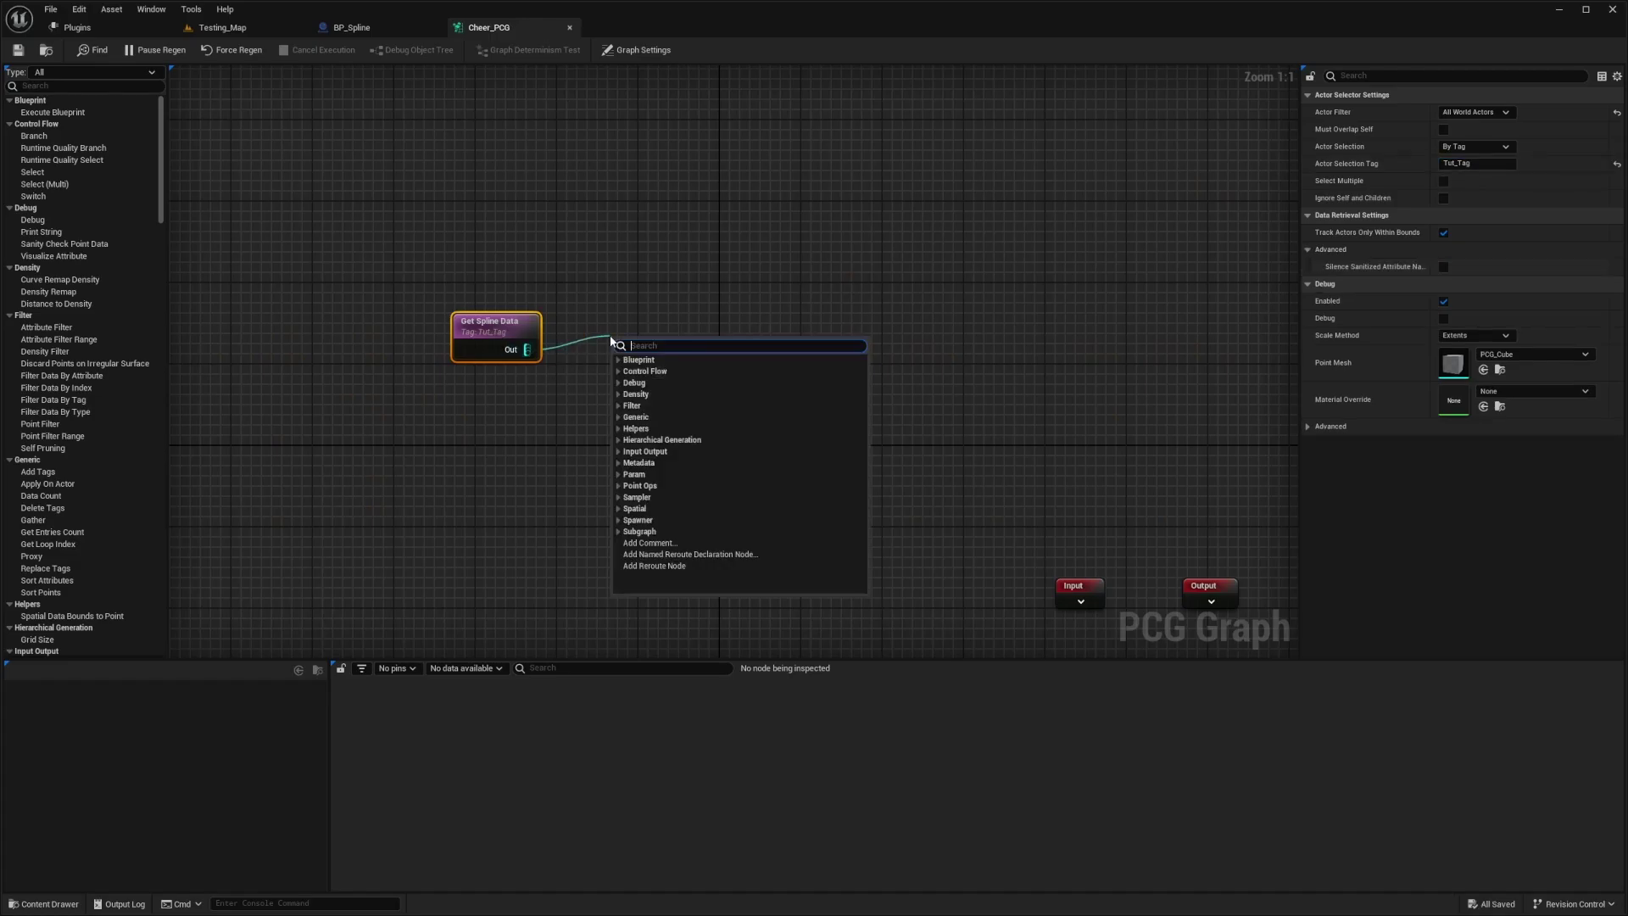
{"action": "type", "text": "spline sampler"}
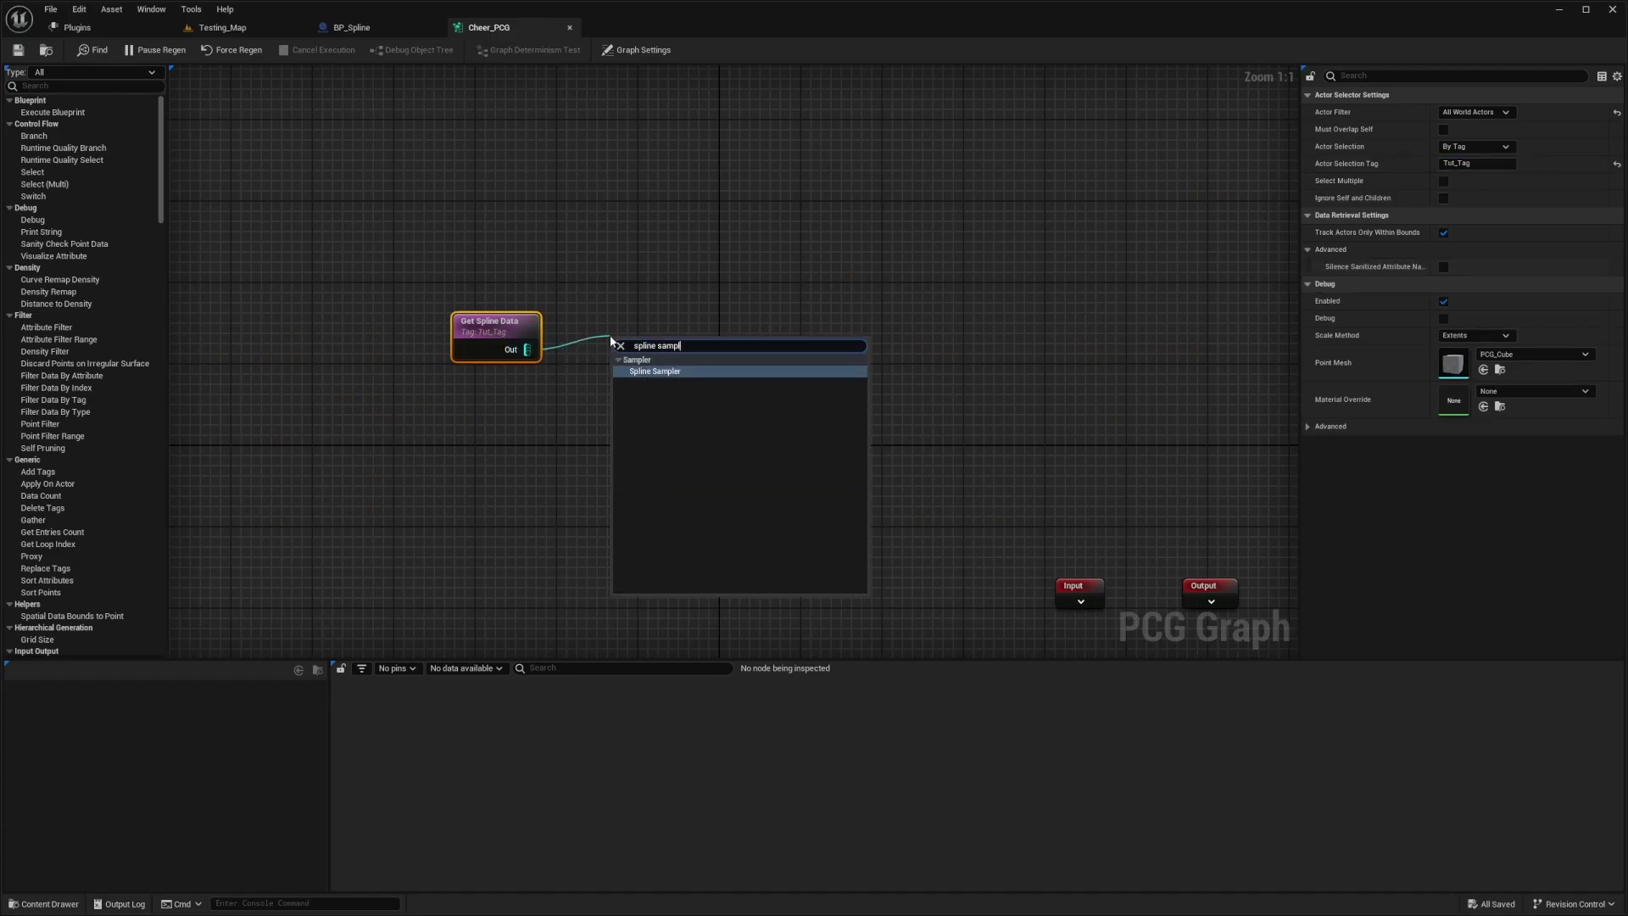
Add a Spline Sampler fed by Get Spline Data, with Dimension set to On Interior
{"action": "left_click", "coordinate": [666, 370]}
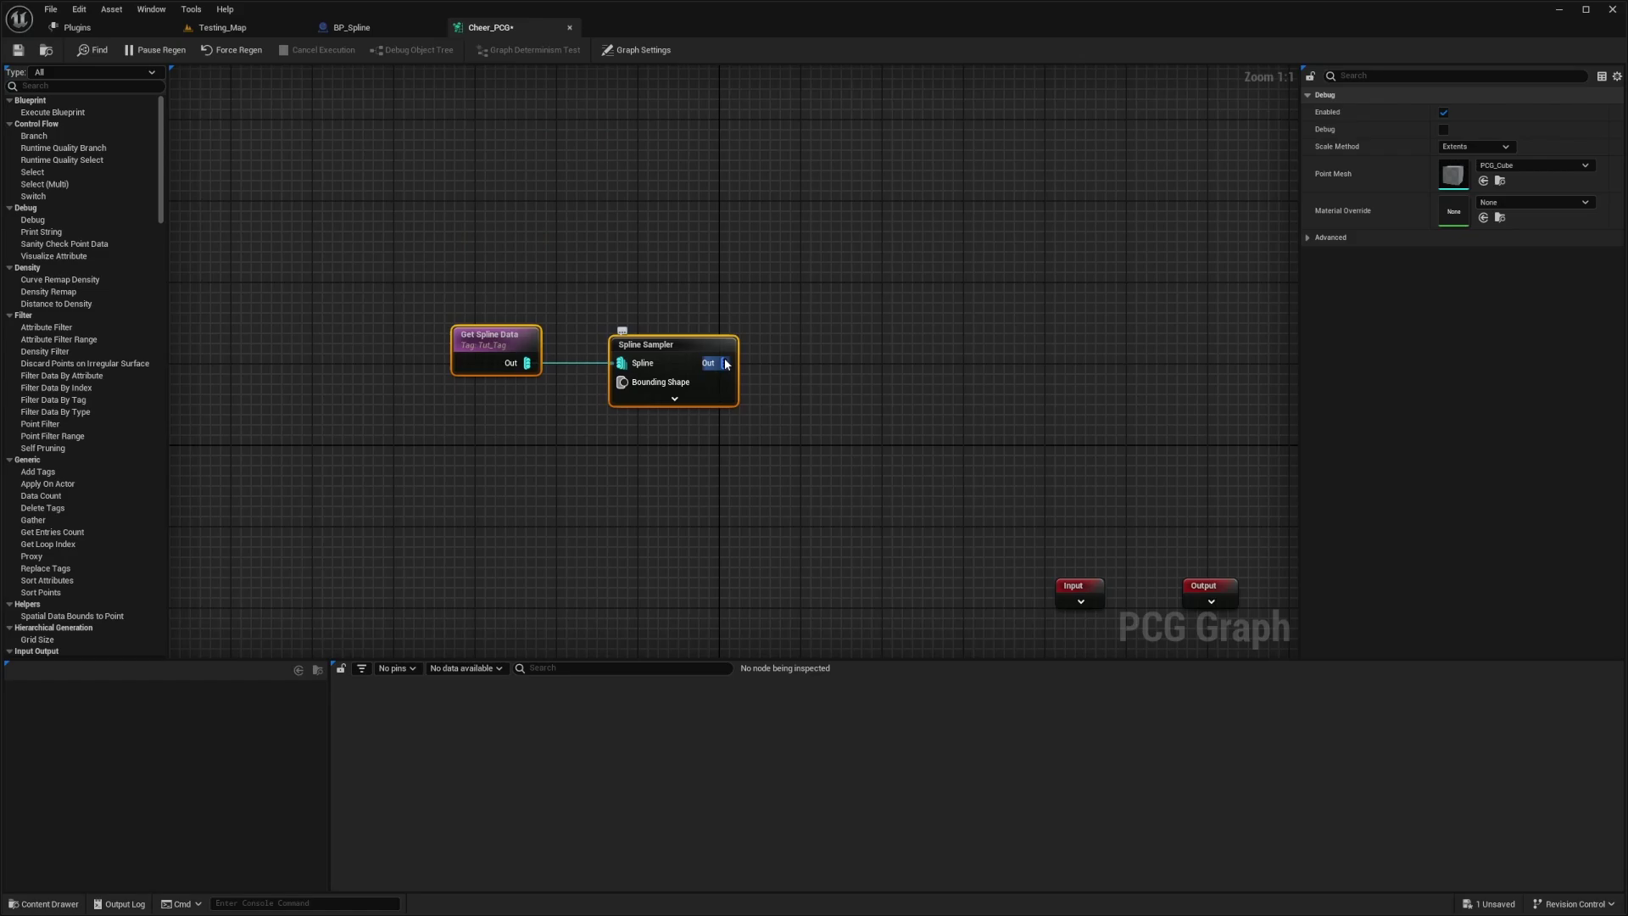
{"action": "left_click_drag", "start_coordinate": [837, 226], "coordinate": [610, 424]}
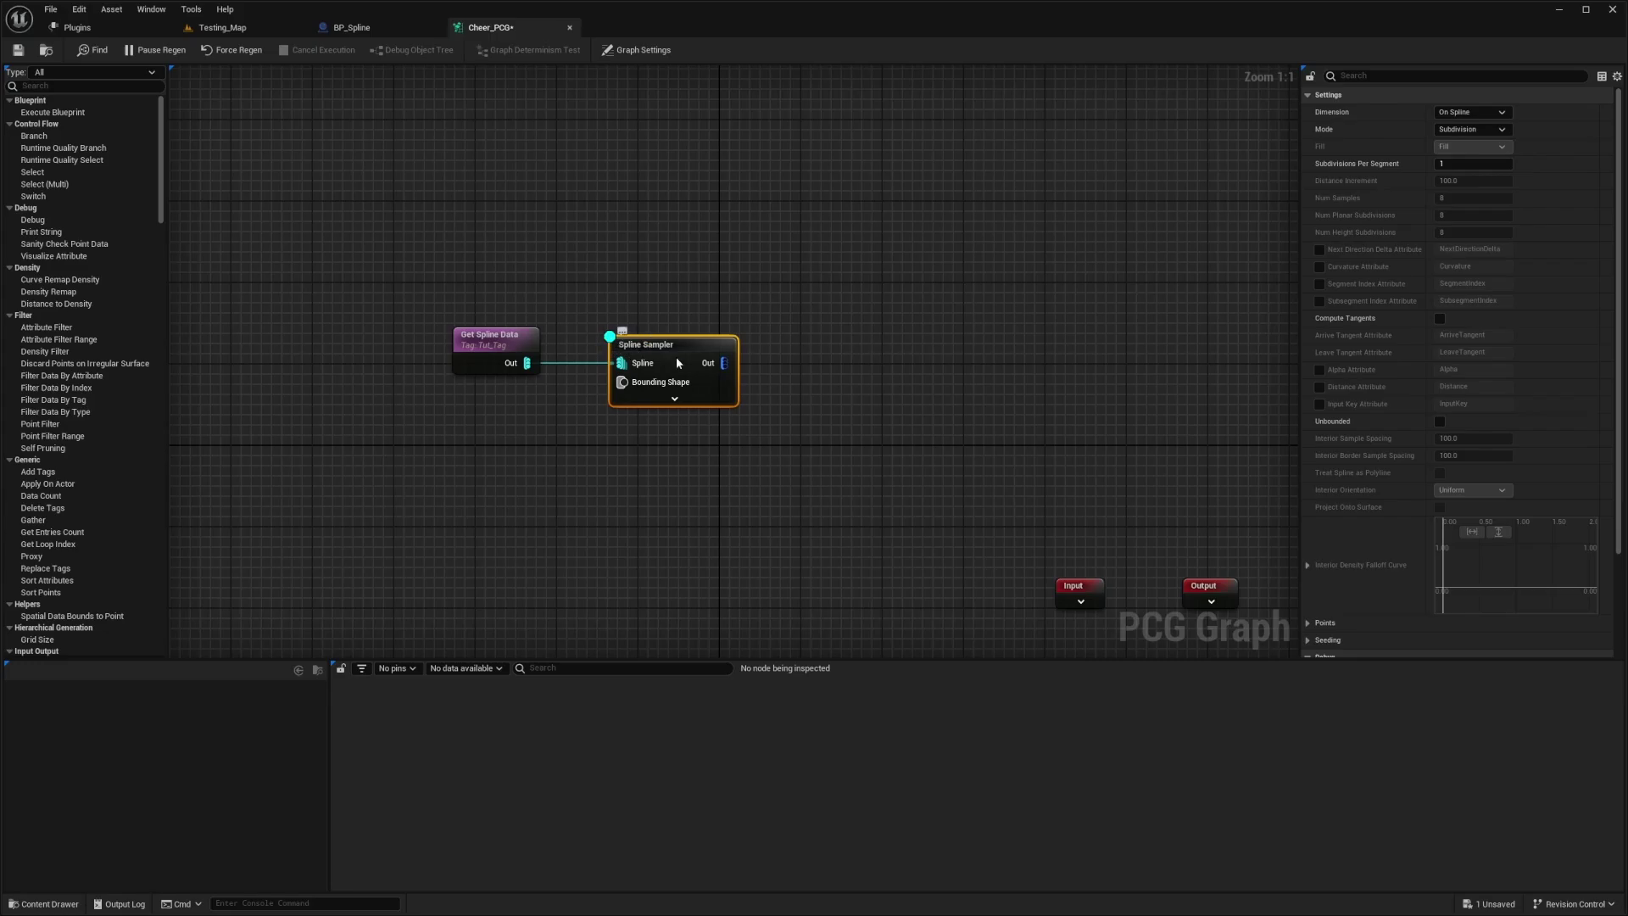
{"action": "left_click", "coordinate": [1463, 115]}
{"action": "left_click", "coordinate": [1464, 173]}
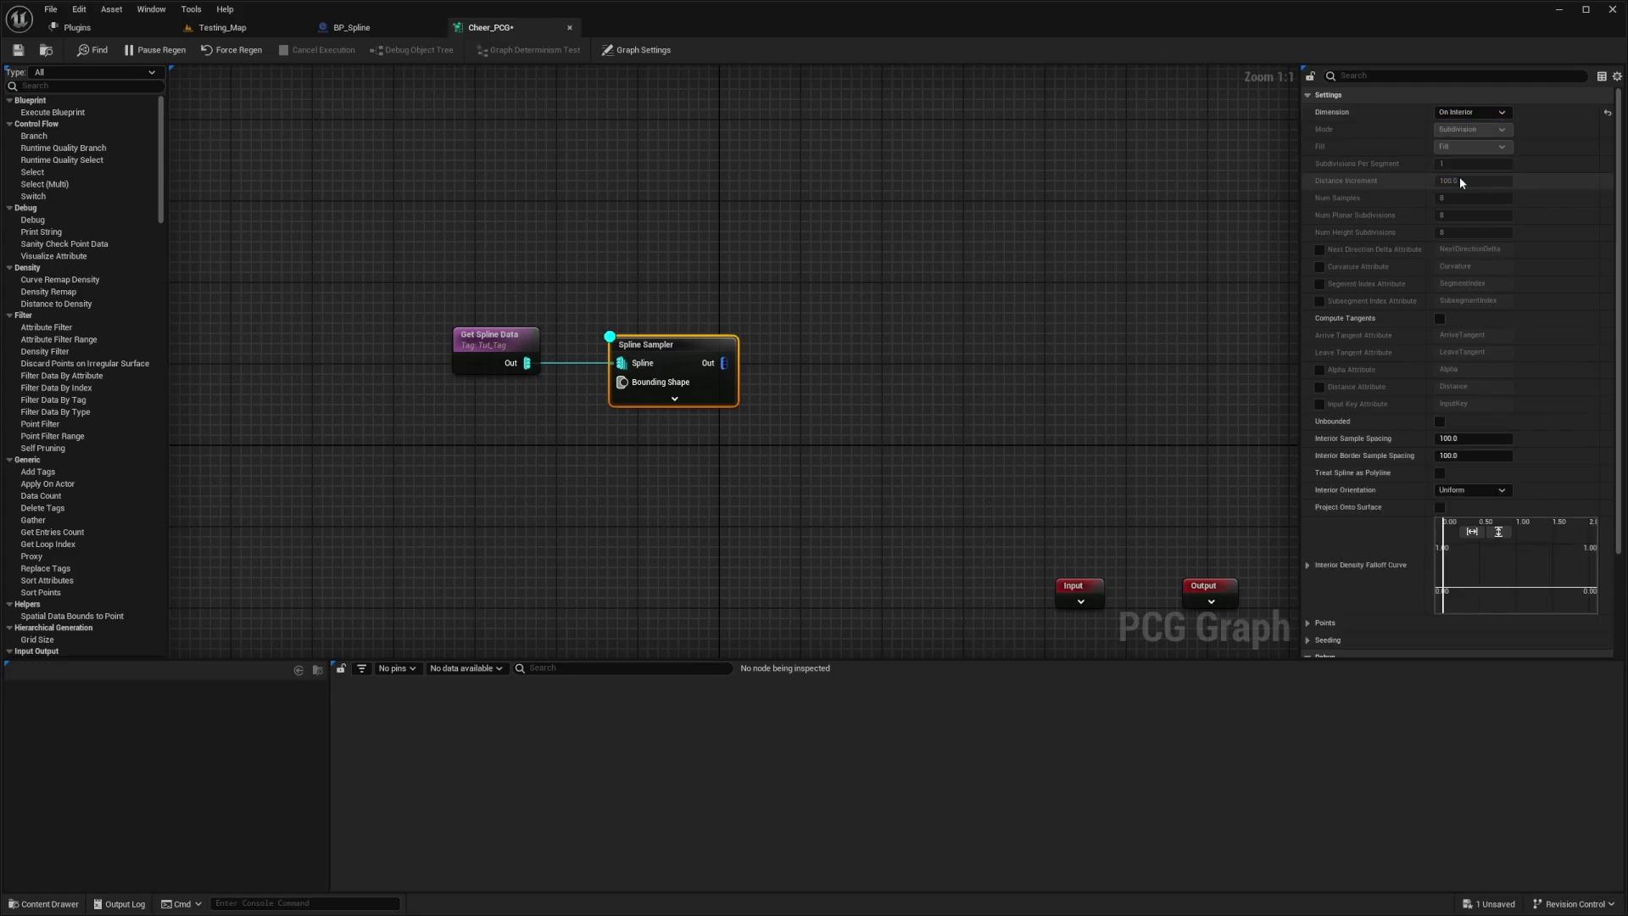
{"action": "left_click", "coordinate": [769, 226]}
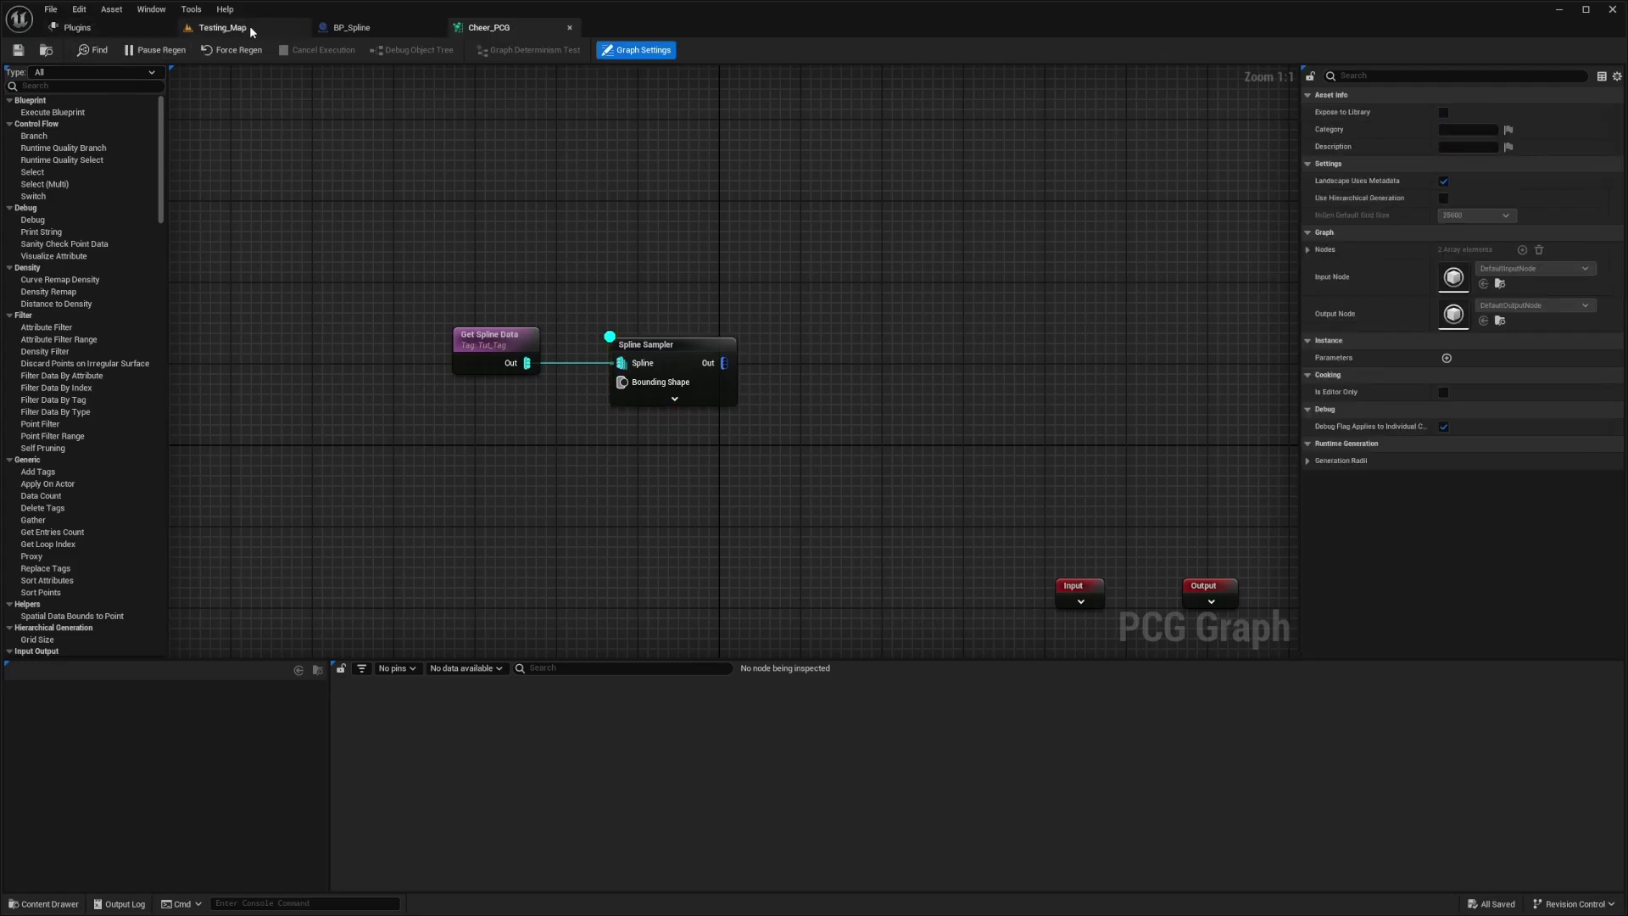
In the Testing_Map view, set interior sample spacing to 50 and border spacing to 10
{"action": "left_click", "coordinate": [224, 27]}
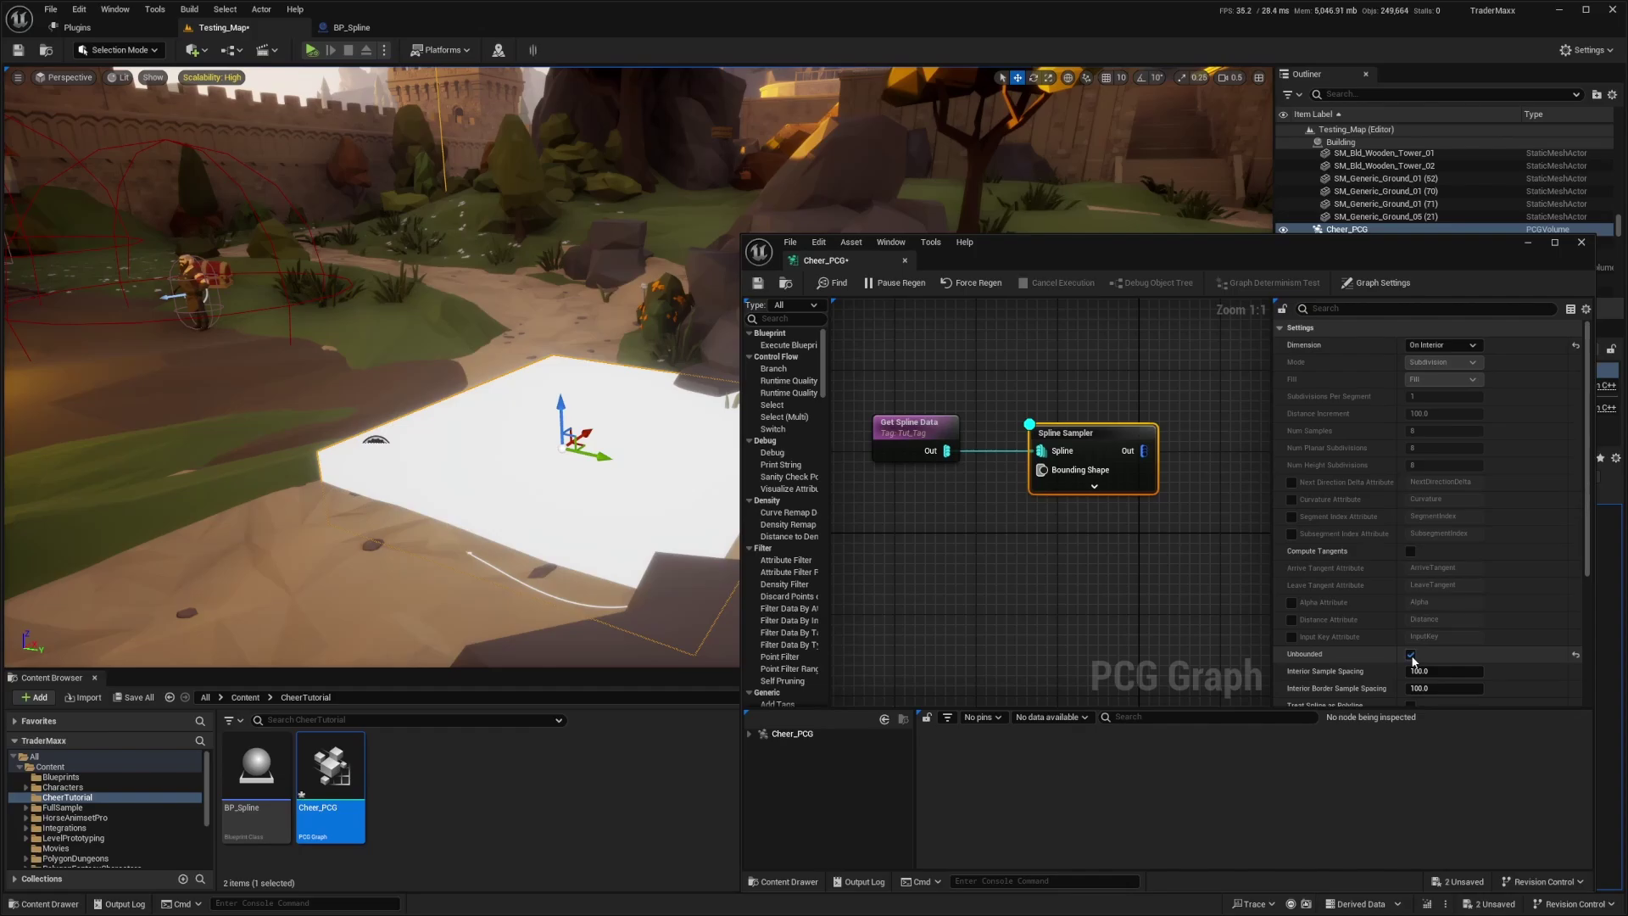
{"action": "scroll", "coordinate": [1449, 658], "scroll_direction": "down", "scroll_amount": 1}
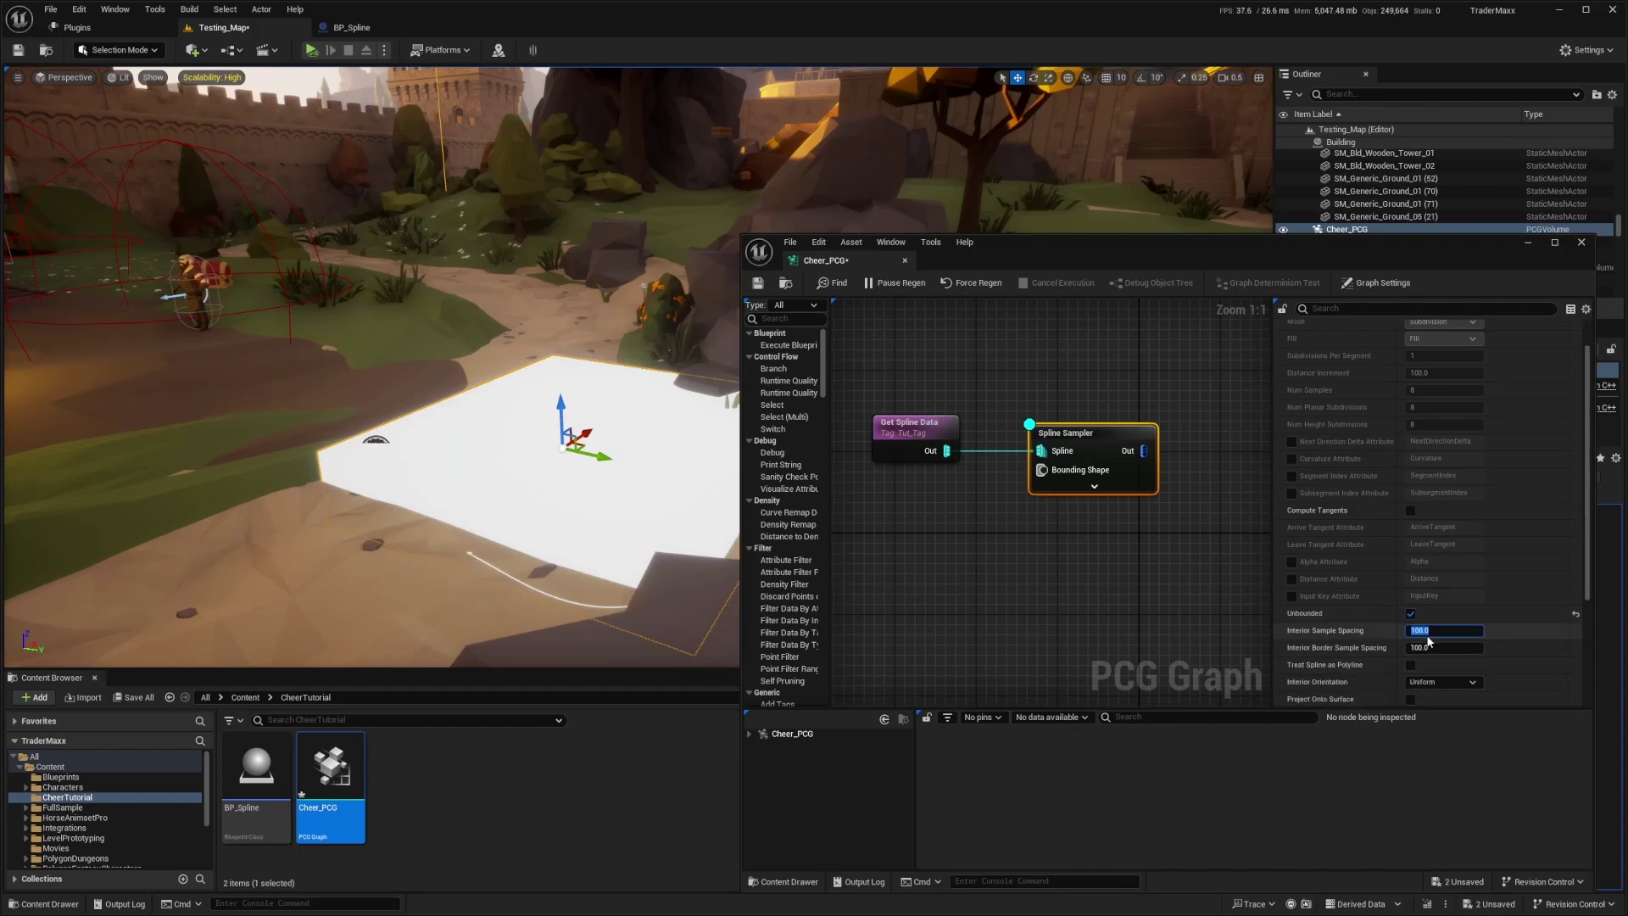
{"action": "type", "text": "50"}
{"action": "key", "text": "Tab"}
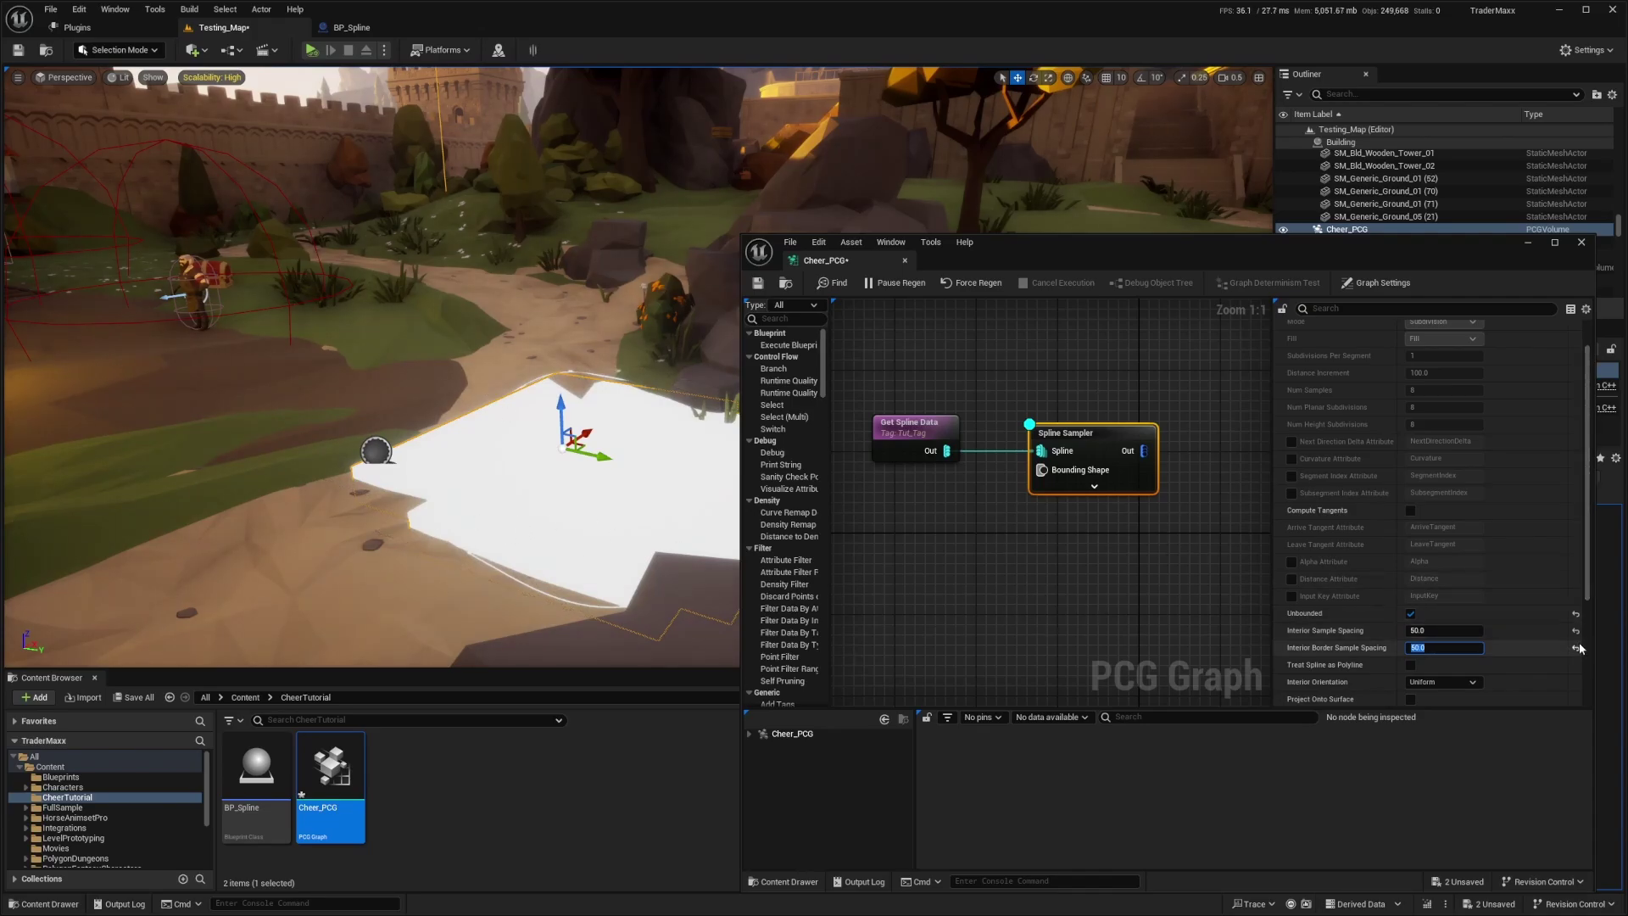
{"action": "scroll", "coordinate": [1579, 649], "scroll_direction": "down", "scroll_amount": 3}
{"action": "left_click", "coordinate": [1455, 510]}
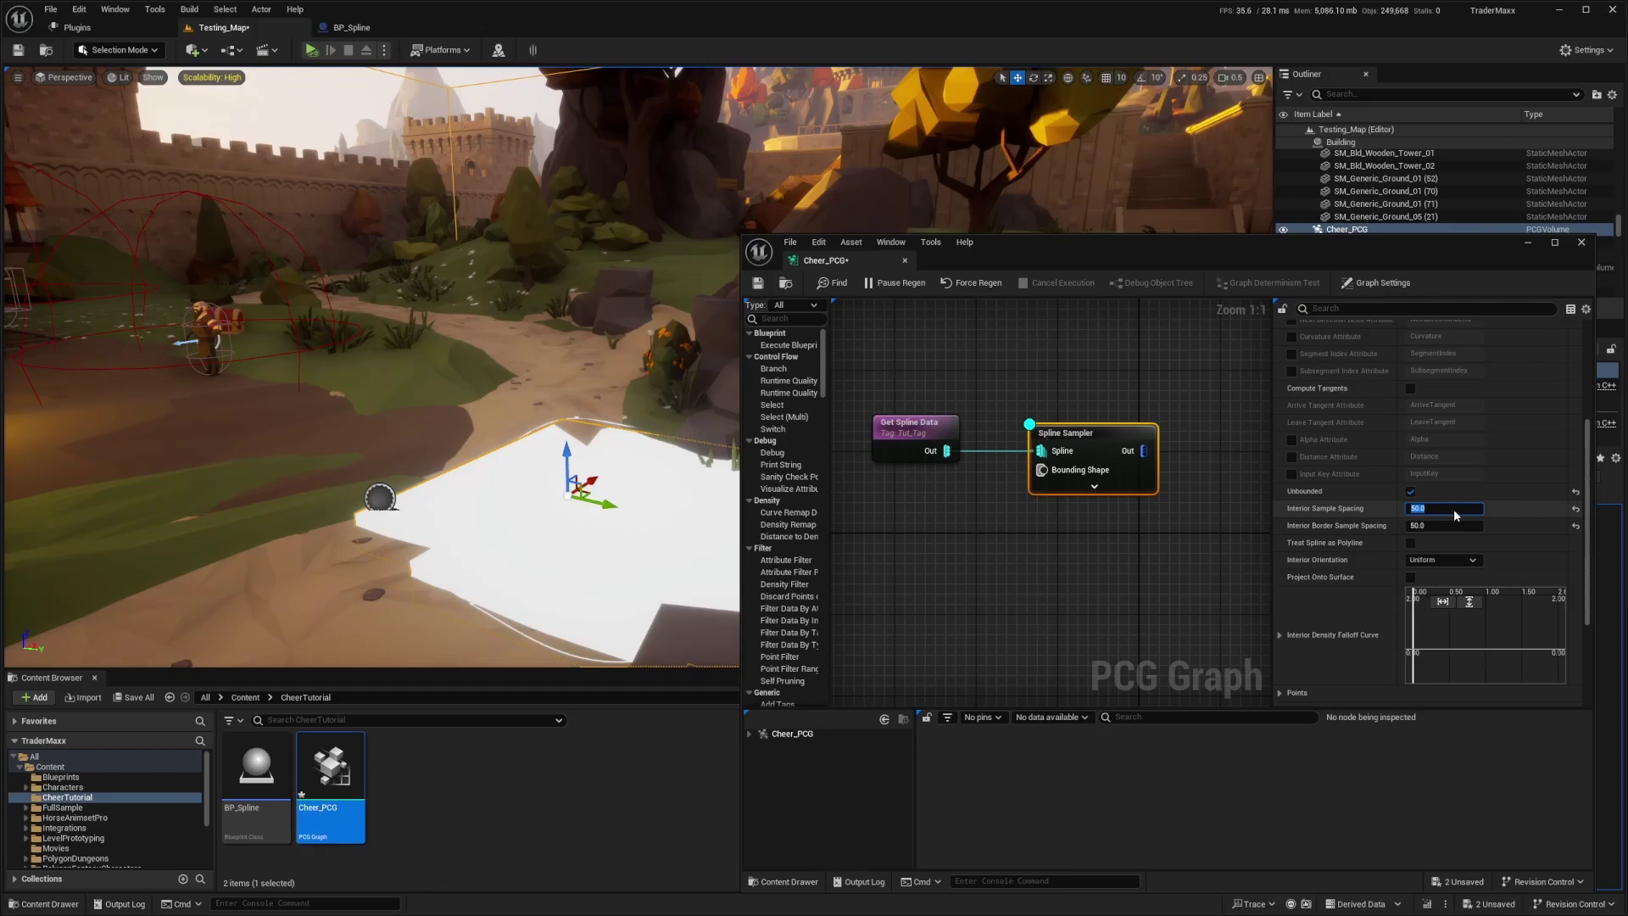
{"action": "key", "text": "Tab"}
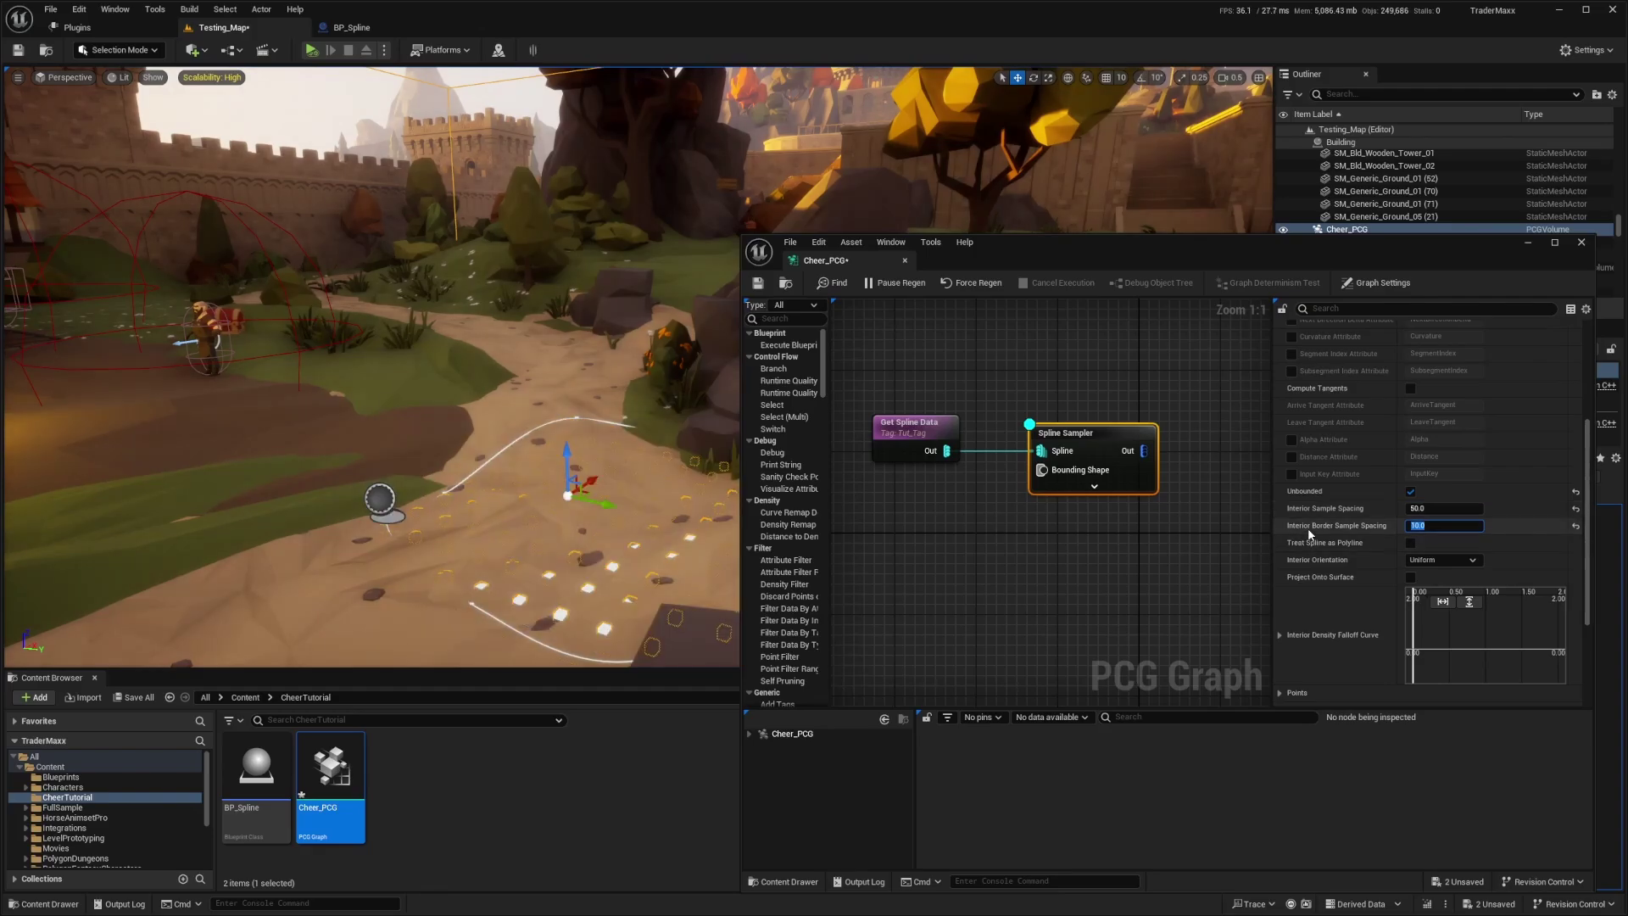
{"action": "key", "text": "Return"}
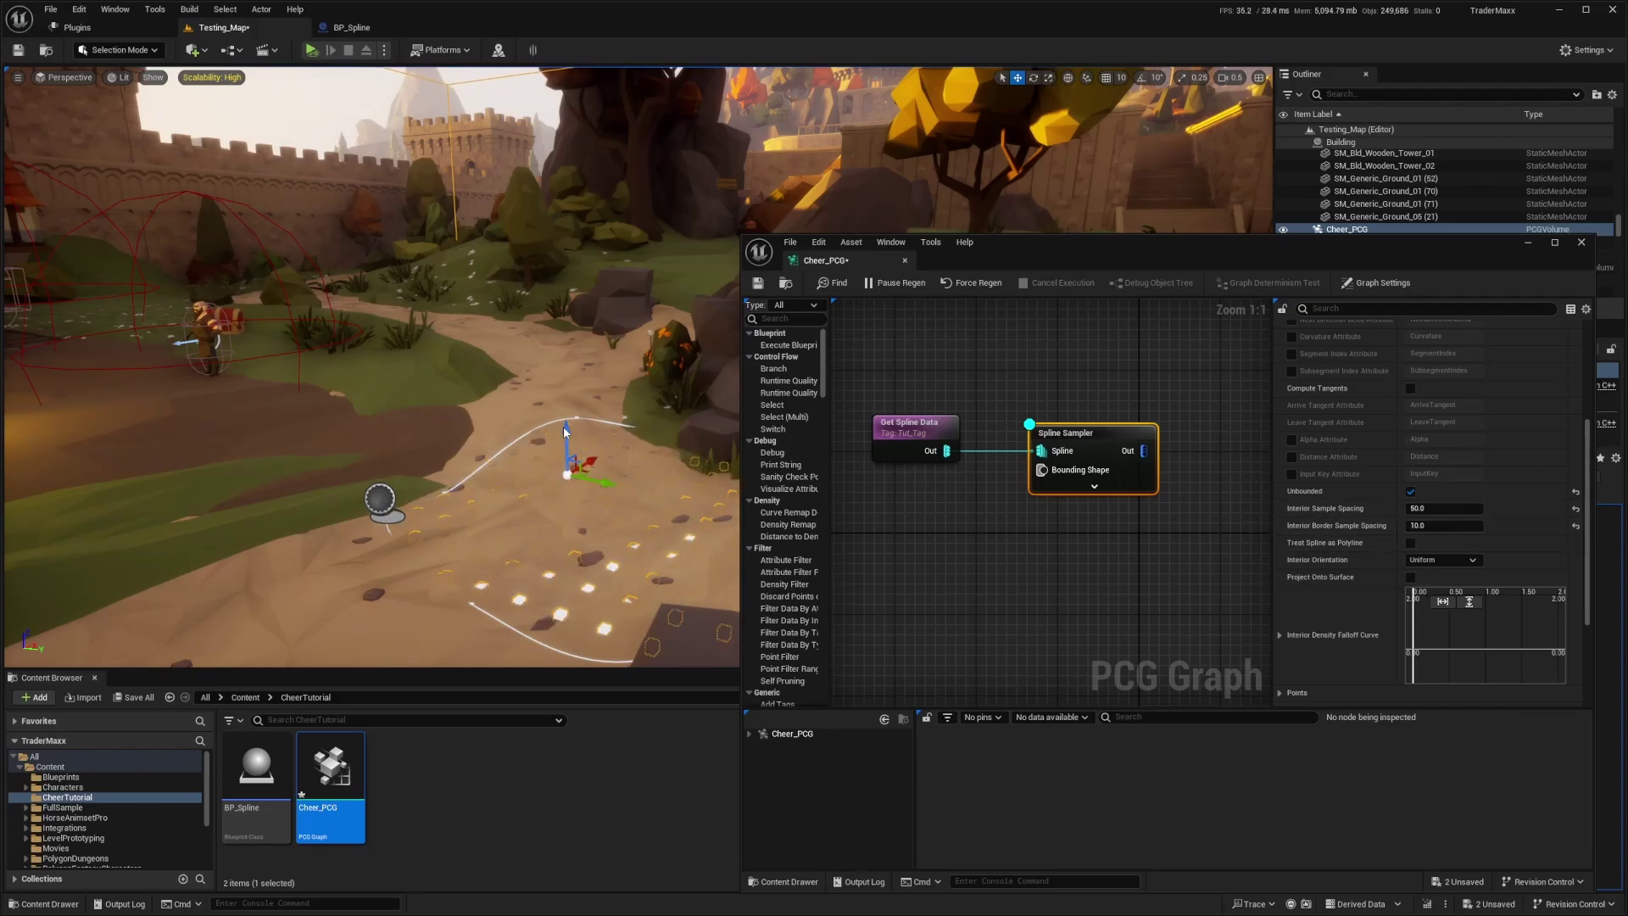
Raise a spline point, then set border spacing to 50 and interior spacing to 150
{"action": "mouse_move", "coordinate": [566, 433]}
{"action": "right_mouse_down"}
{"action": "mouse_move", "coordinate": [591, 448]}
{"action": "mouse_move", "coordinate": [565, 321]}
{"action": "right_mouse_up"}
{"action": "left_click_drag", "start_coordinate": [555, 291], "coordinate": [555, 229]}
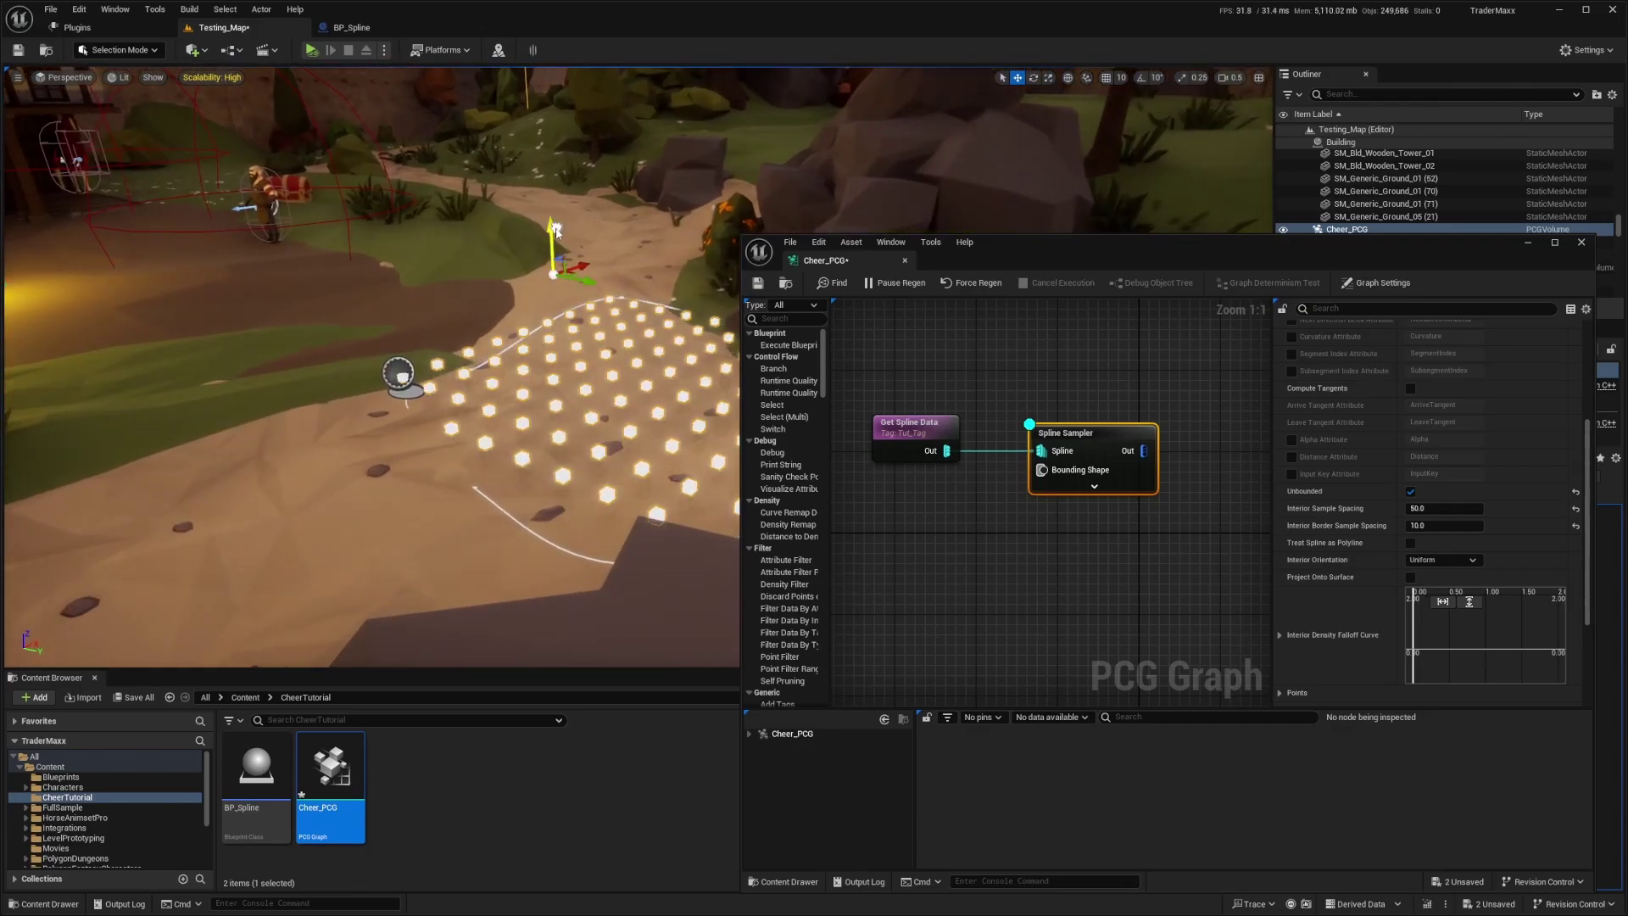
{"action": "right_click_drag", "start_coordinate": [555, 230], "coordinate": [560, 255]}
{"action": "type", "text": "10"}
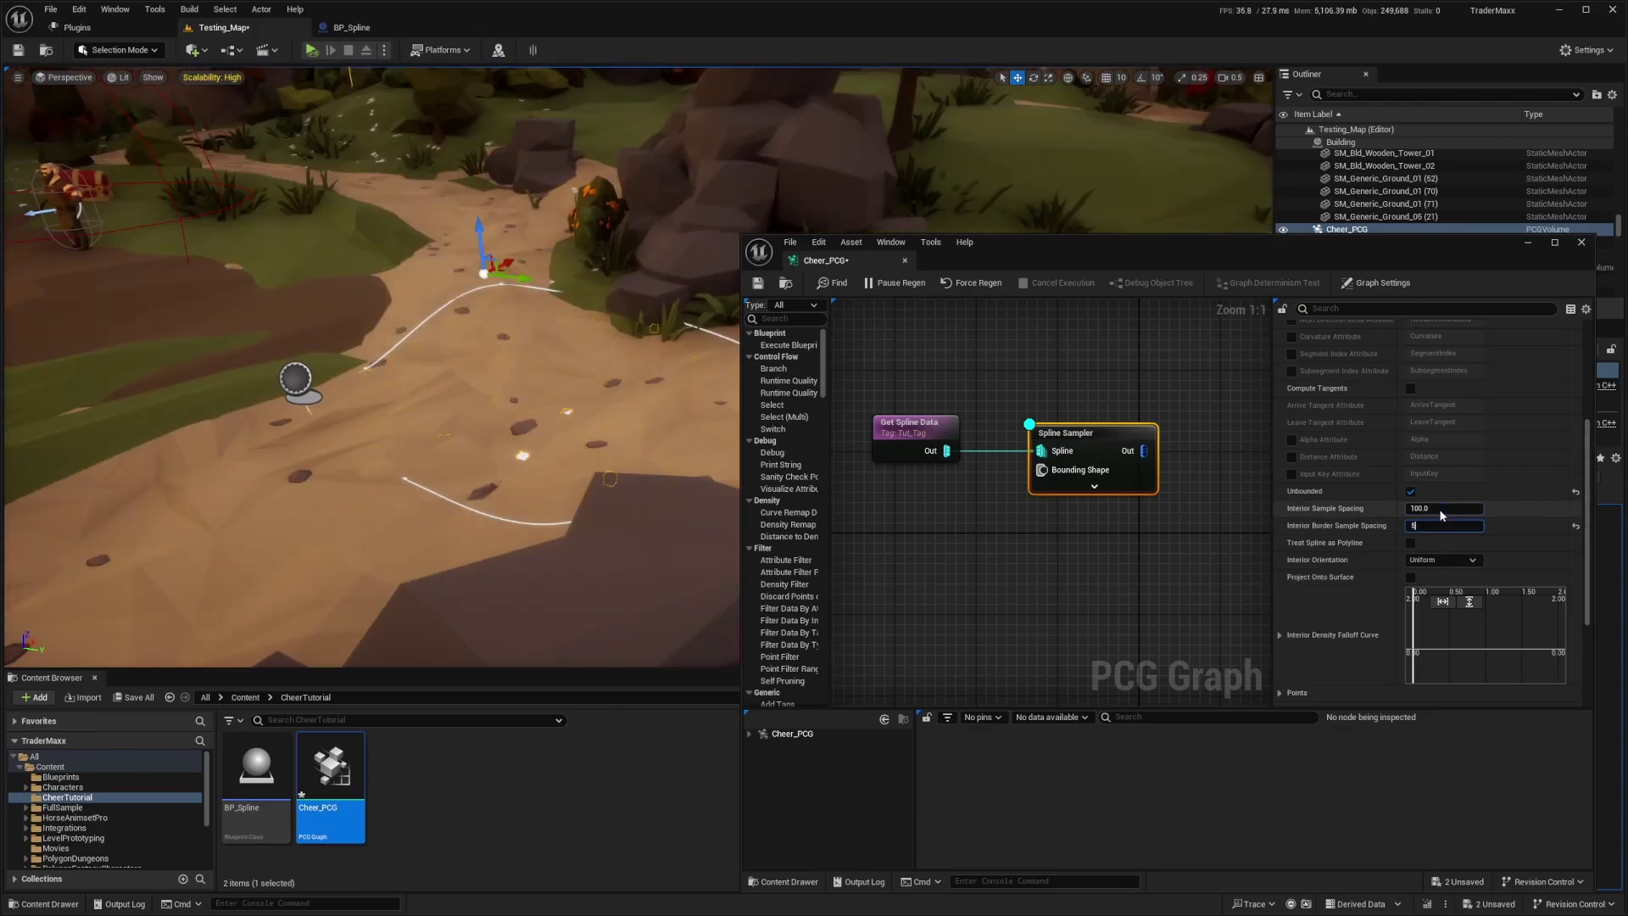
{"action": "type", "text": "0"}
{"action": "key", "text": "Return"}
{"action": "right_click_drag", "start_coordinate": [623, 417], "coordinate": [624, 423]}
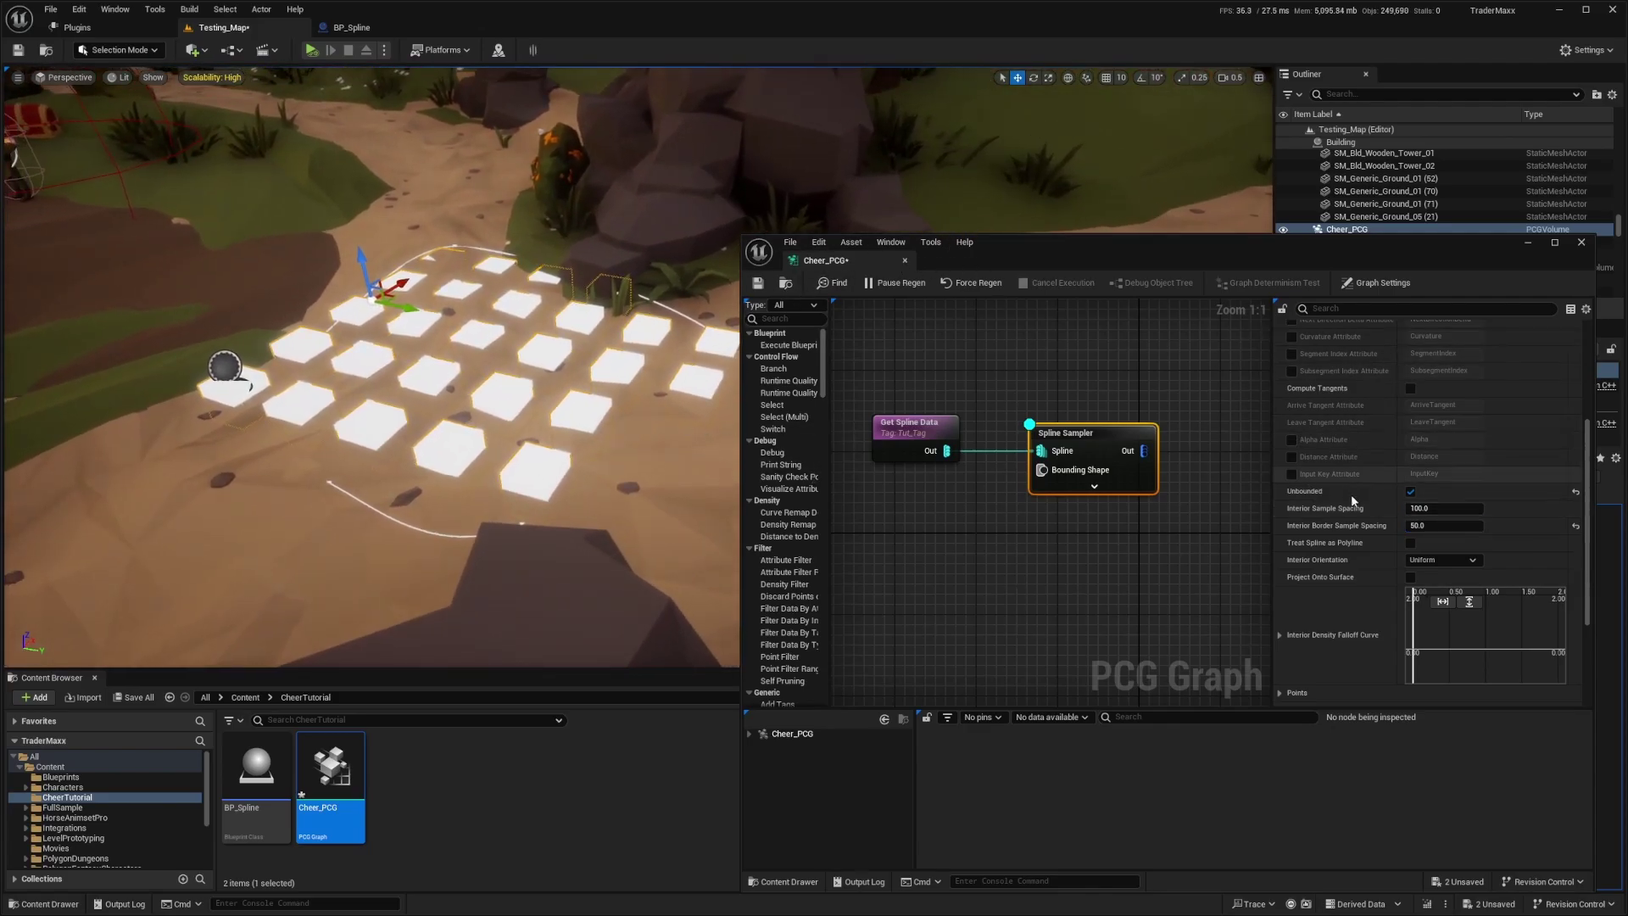
{"action": "left_click", "coordinate": [1435, 506]}
{"action": "type", "text": "10"}
{"action": "key", "text": "Return"}
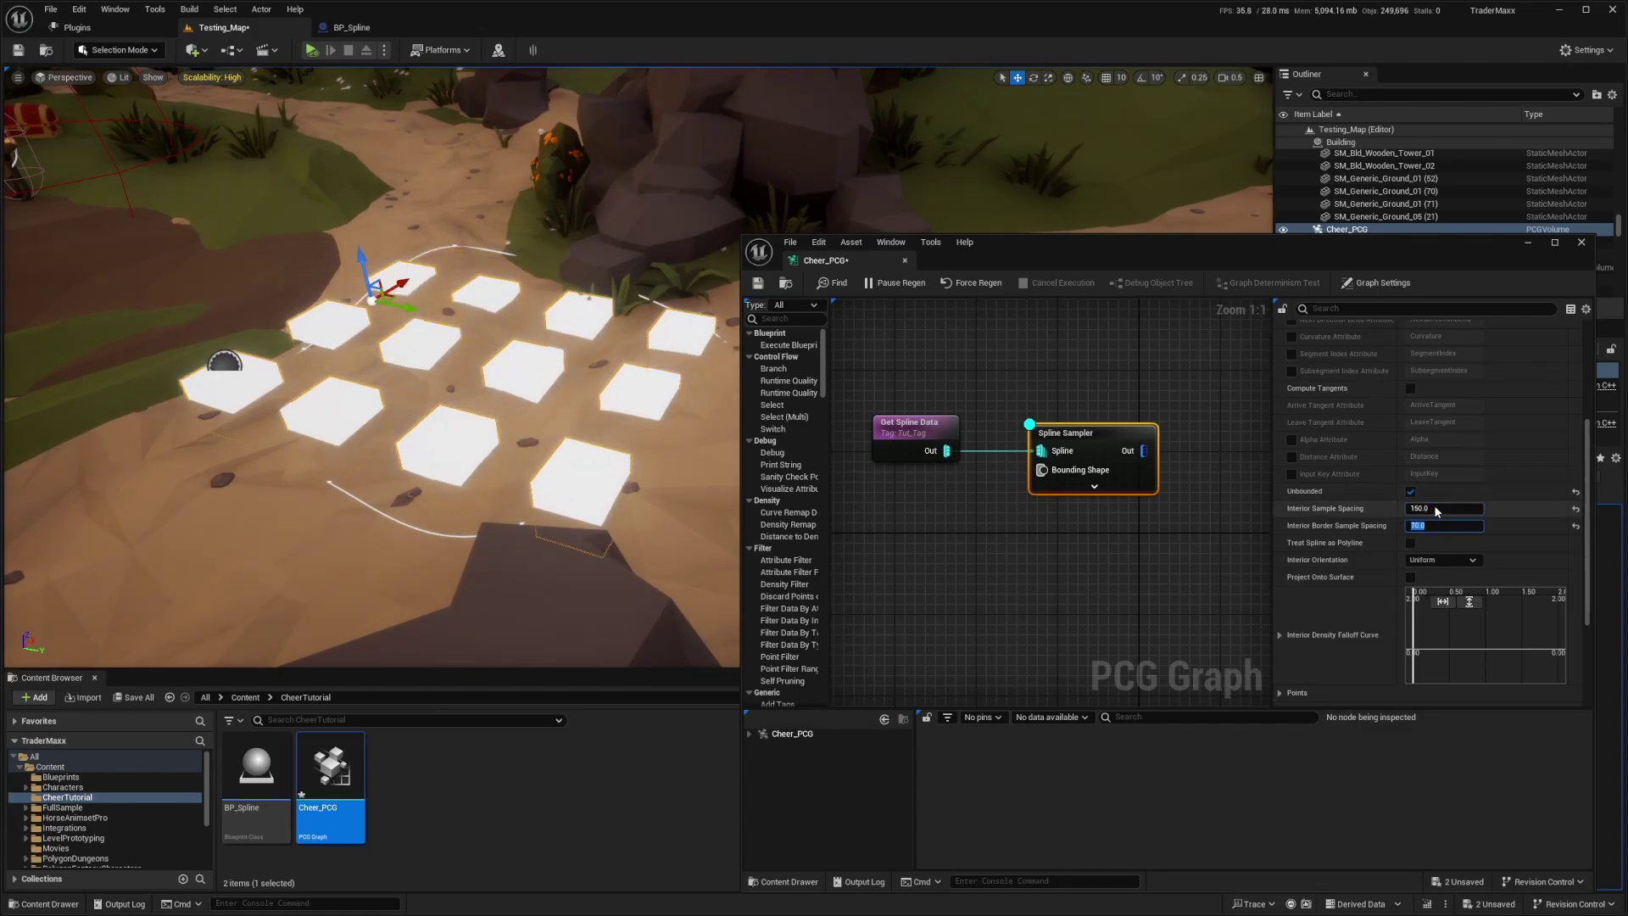
Chain a Transform Points node after the sampler, followed by a Spawn Actor node
{"action": "right_click_drag", "start_coordinate": [1157, 463], "coordinate": [1014, 464]}
{"action": "left_click_drag", "start_coordinate": [1043, 455], "coordinate": [1045, 460]}
{"action": "type", "text": "transf"}
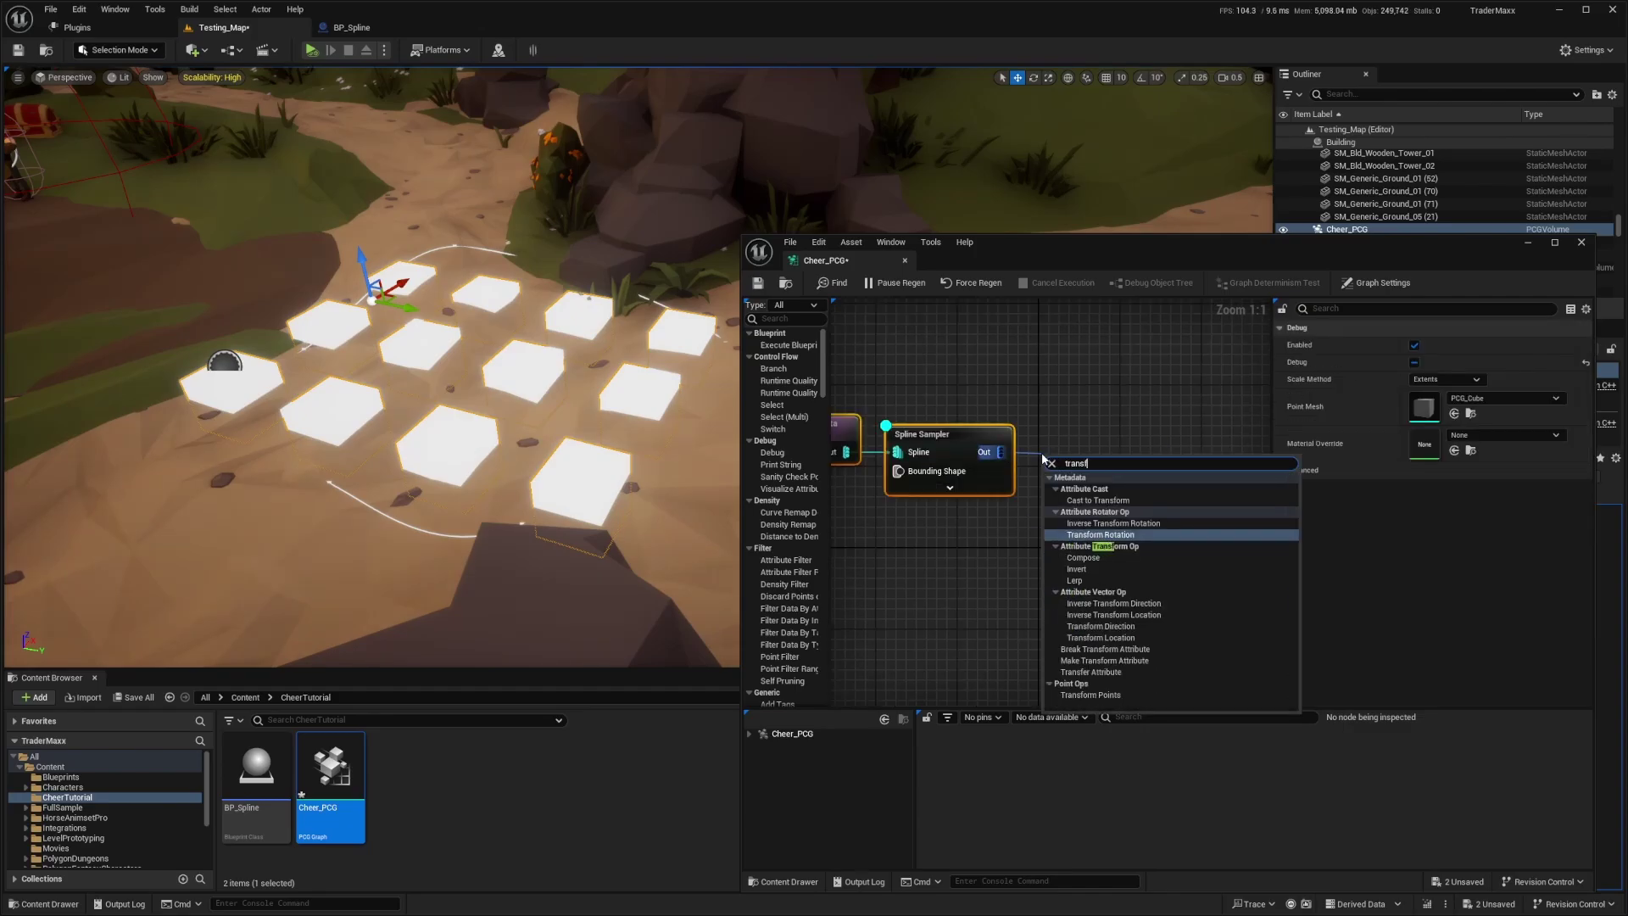
{"action": "type", "text": "orm point"}
{"action": "key", "text": "Return"}
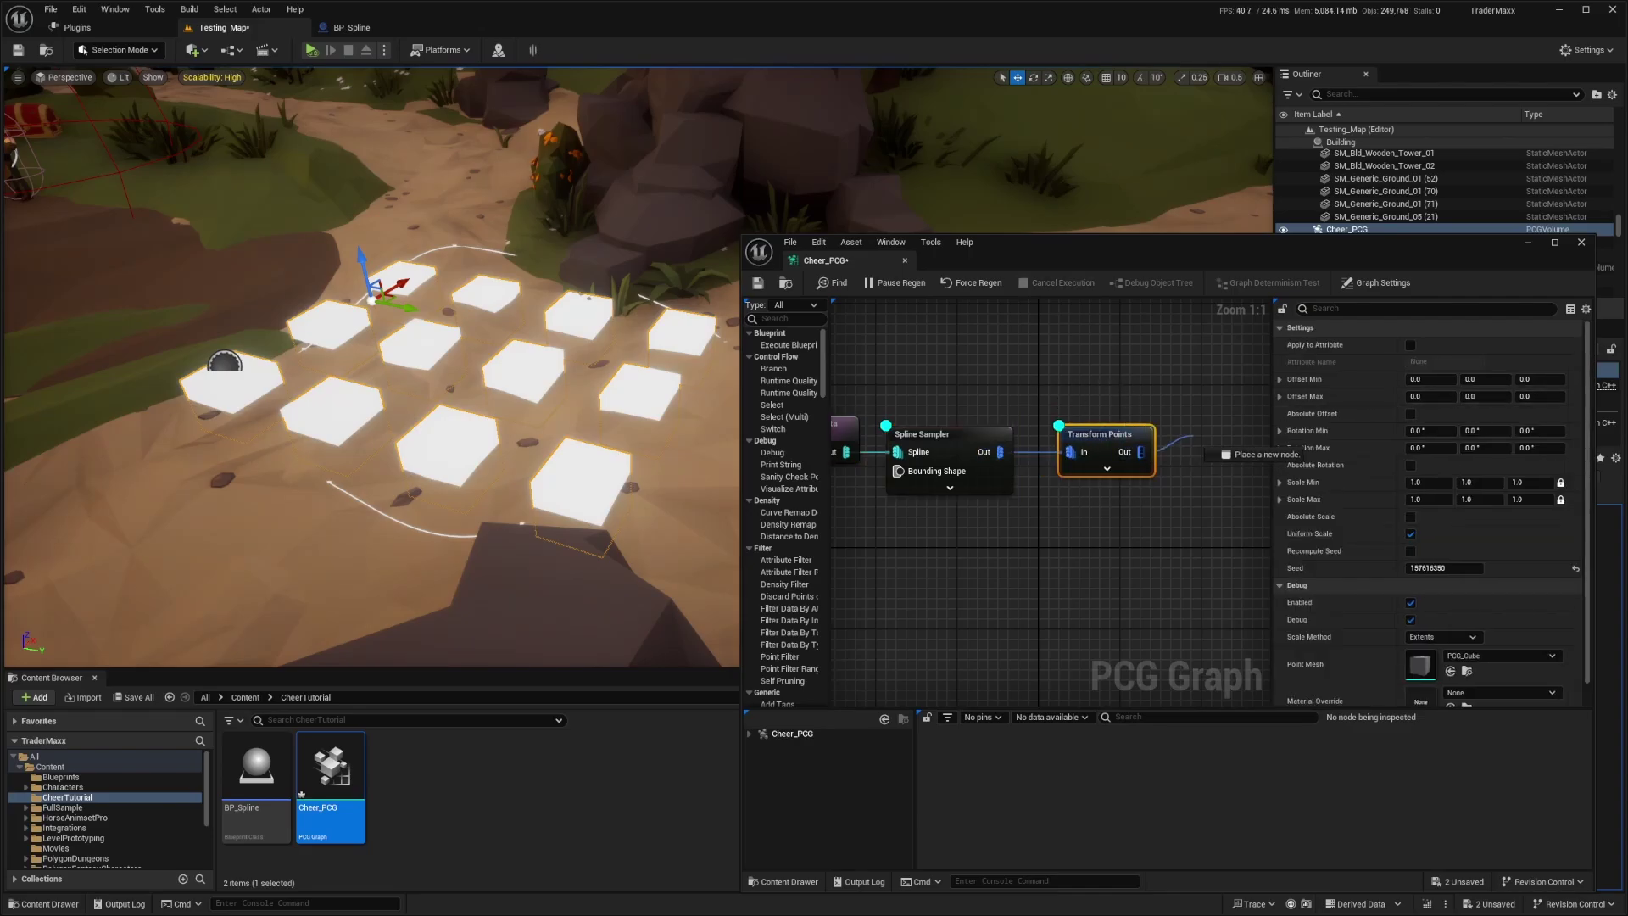
{"action": "left_click_drag", "start_coordinate": [1196, 440], "coordinate": [1196, 440]}
{"action": "type", "text": "spawn"}
{"action": "key", "text": "Return"}
Set Transform Points rotation Z to range from -15 to 15 and inspect the rotated points
{"action": "right_click_drag", "start_coordinate": [1197, 441], "coordinate": [1065, 428]}
{"action": "left_click", "coordinate": [974, 422]}
{"action": "type", "text": "-18"}
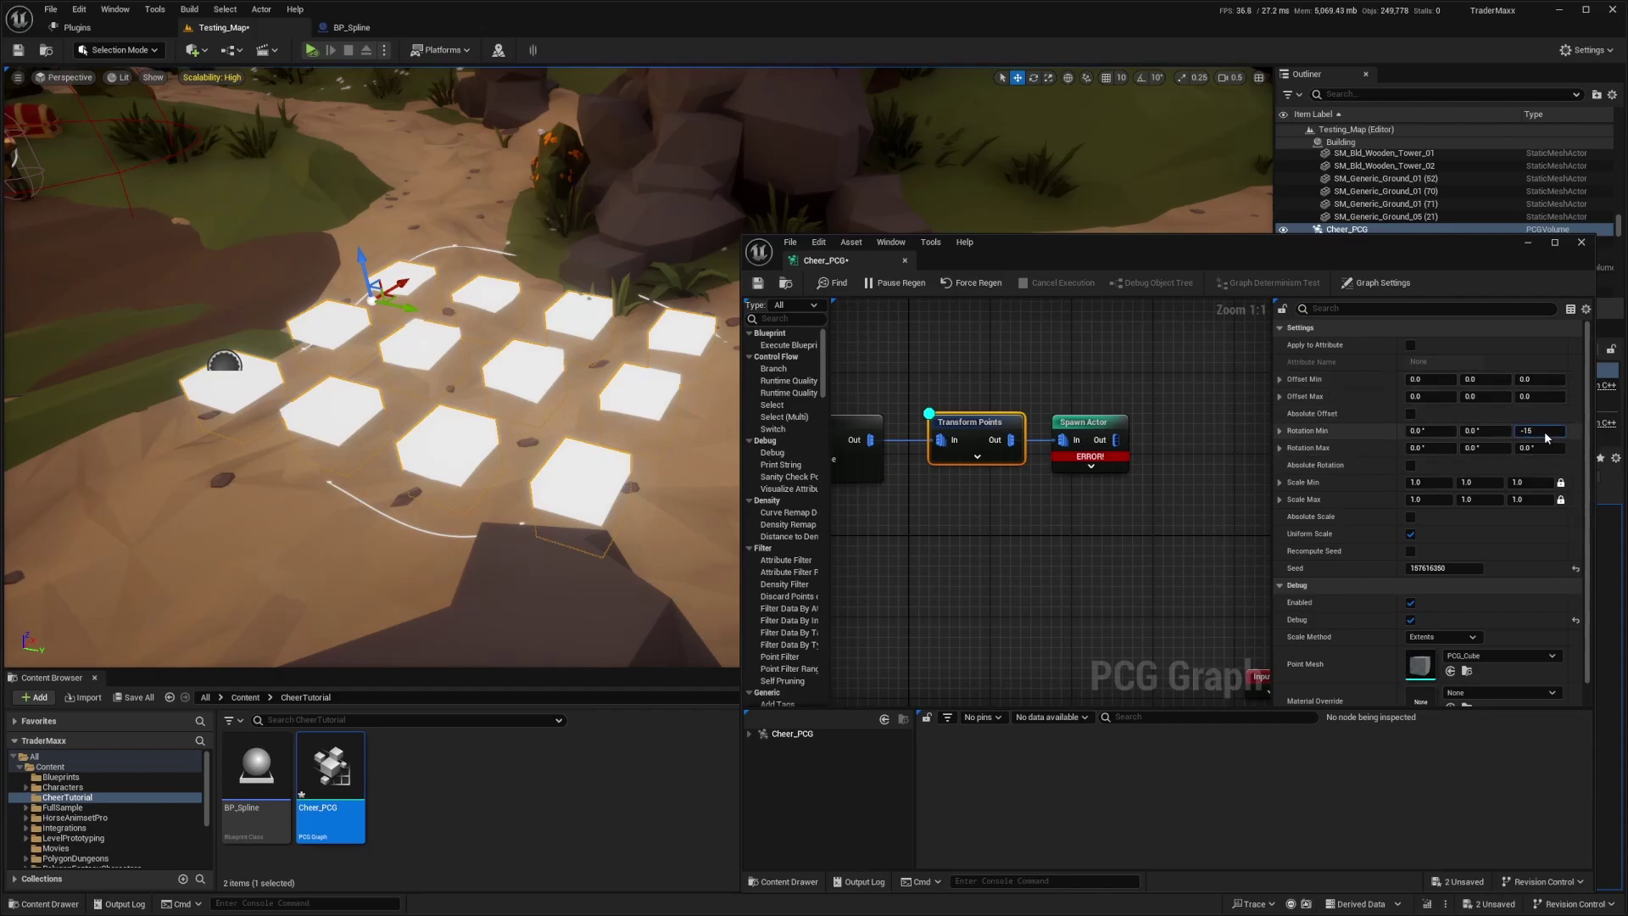
{"action": "key", "text": "Tab"}
{"action": "key", "text": "Tab"}
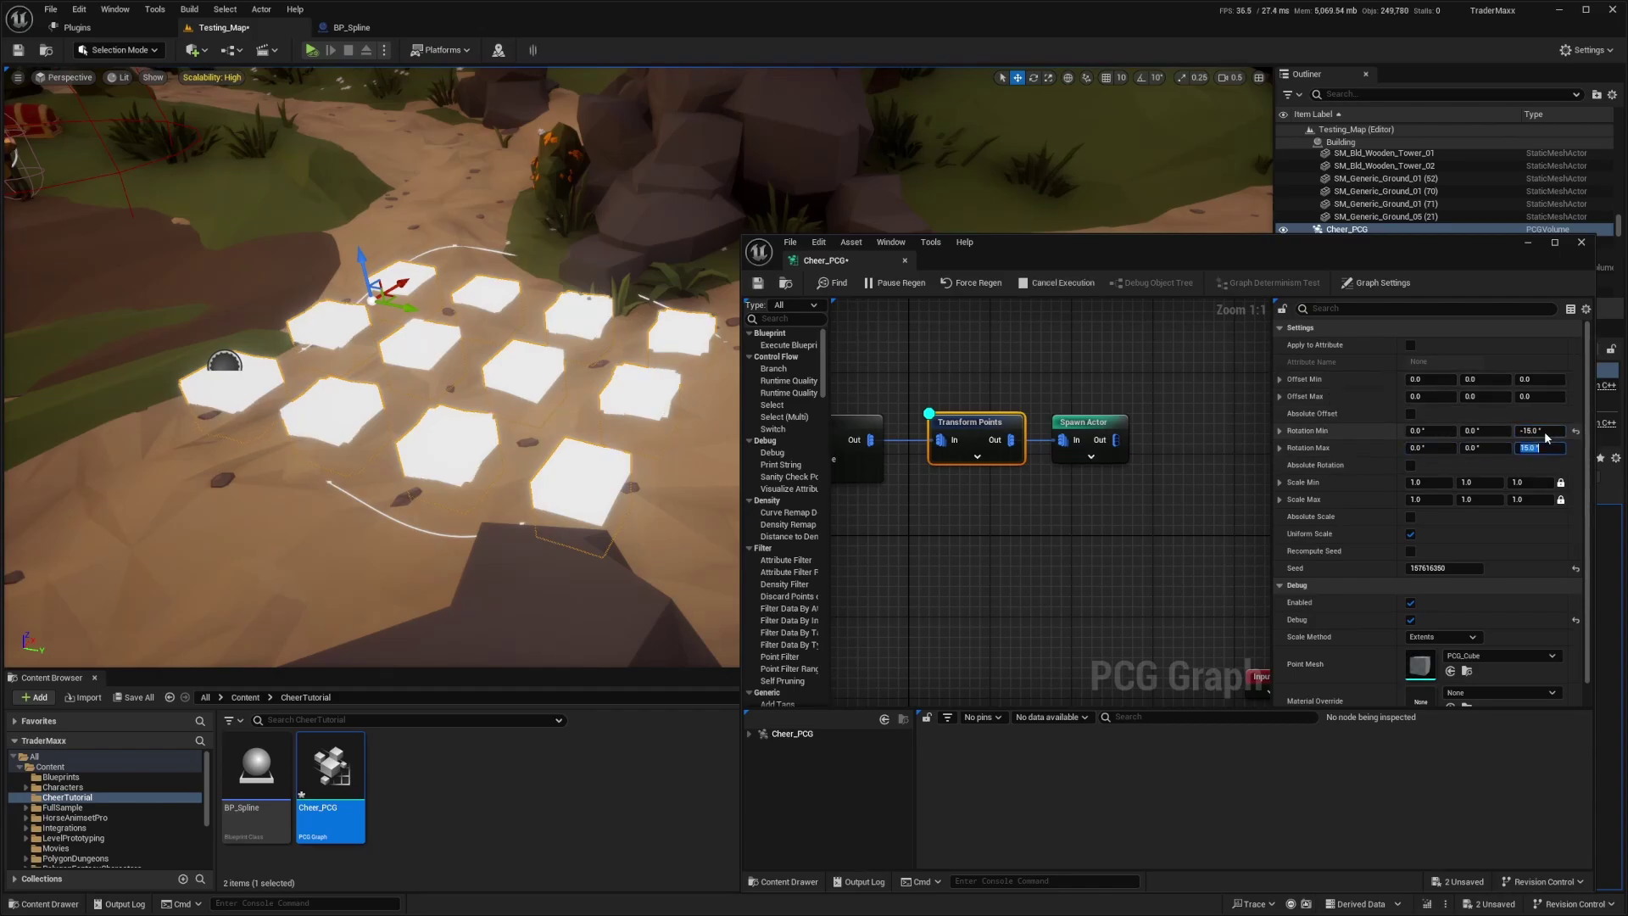
{"action": "key", "text": "Return"}
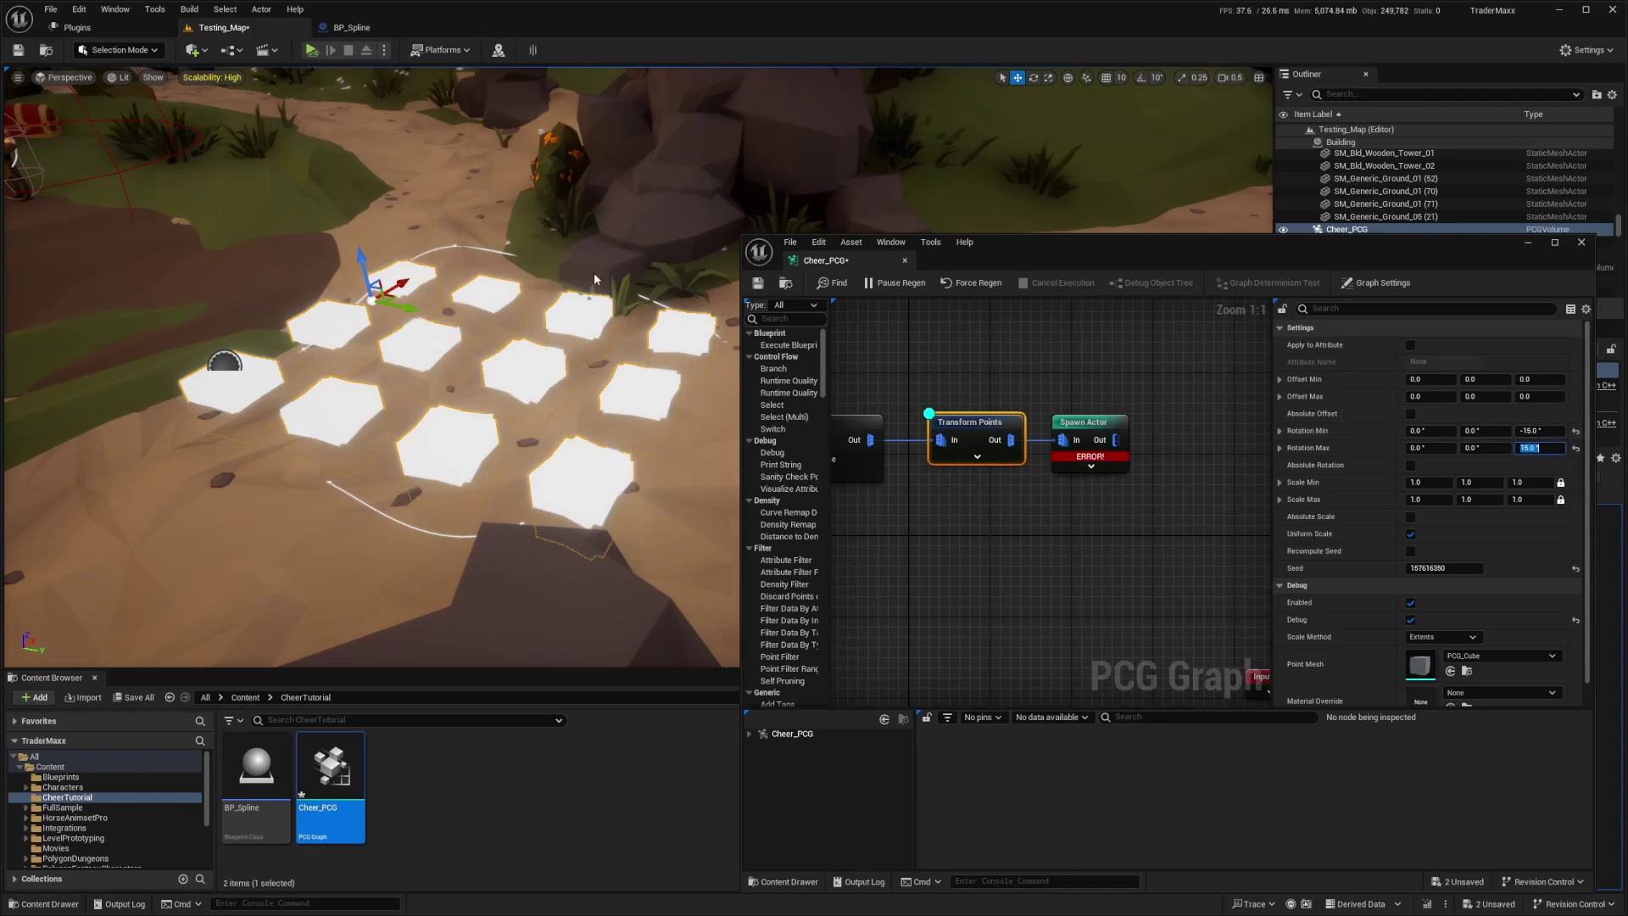
{"action": "right_click_drag", "start_coordinate": [590, 273], "coordinate": [577, 330]}
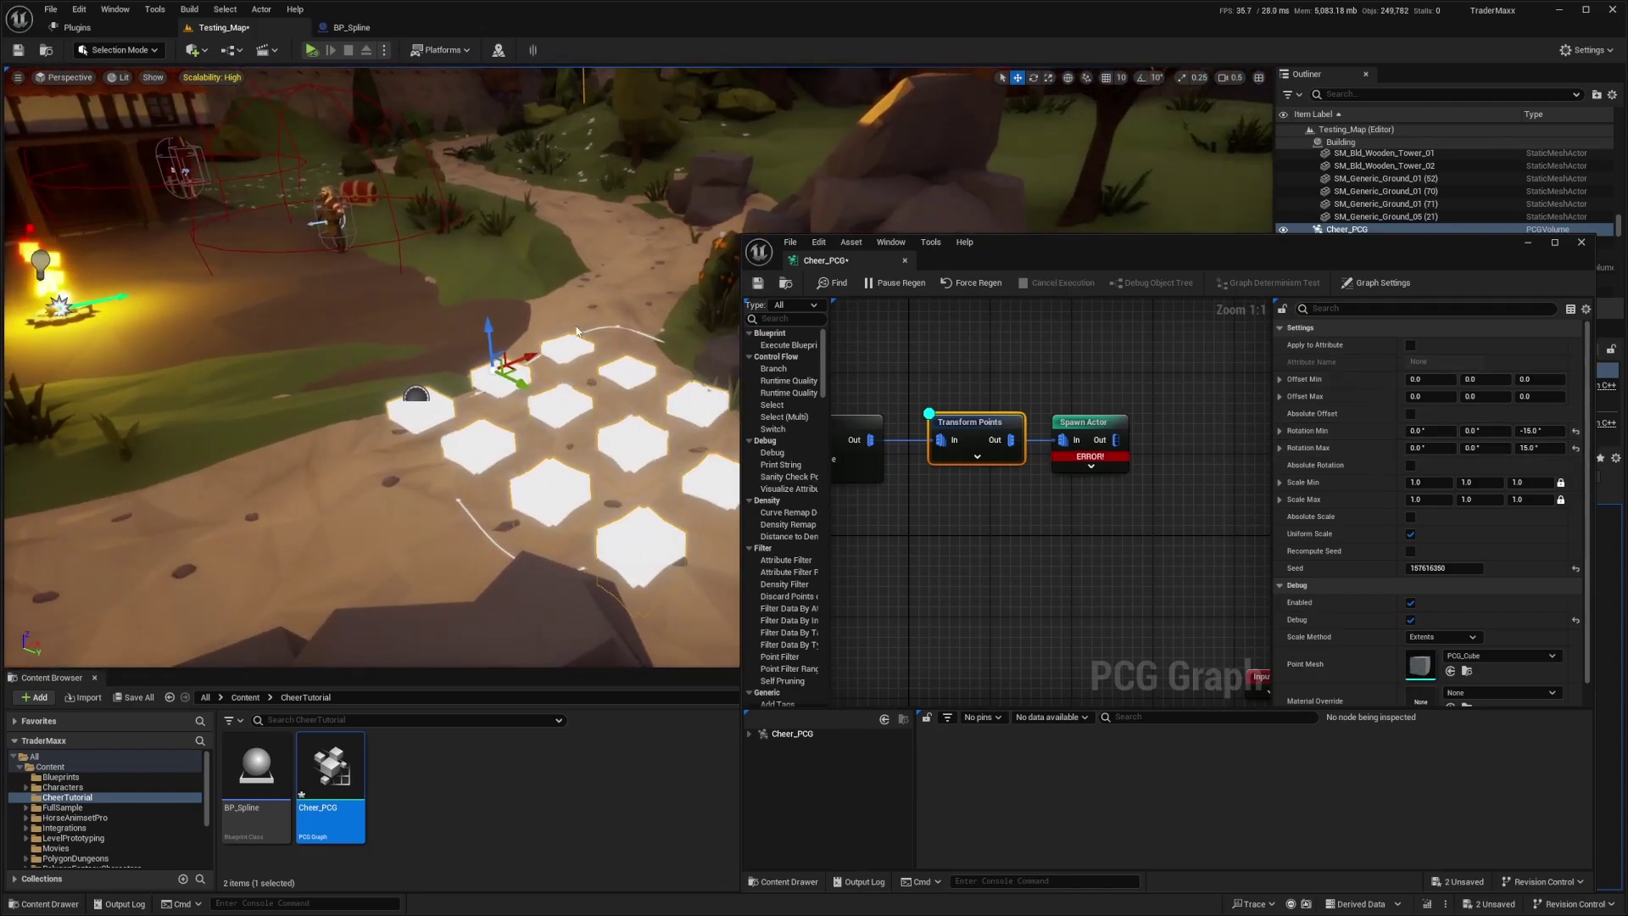
{"action": "right_click_drag", "start_coordinate": [577, 332], "coordinate": [591, 402]}
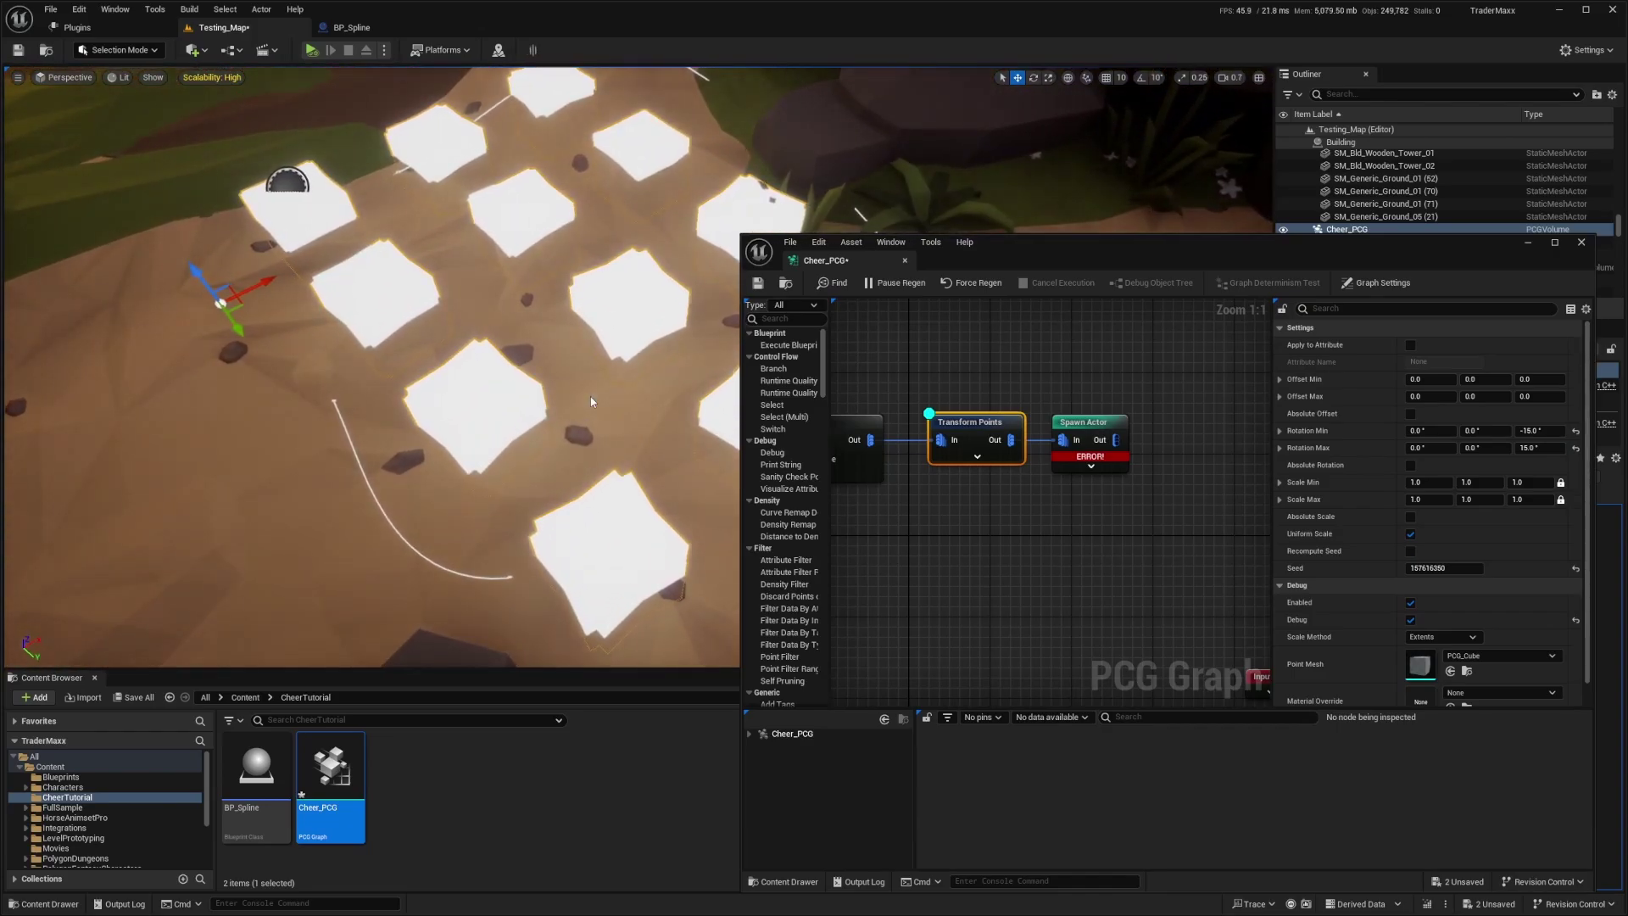
{"action": "left_click", "coordinate": [1110, 423]}
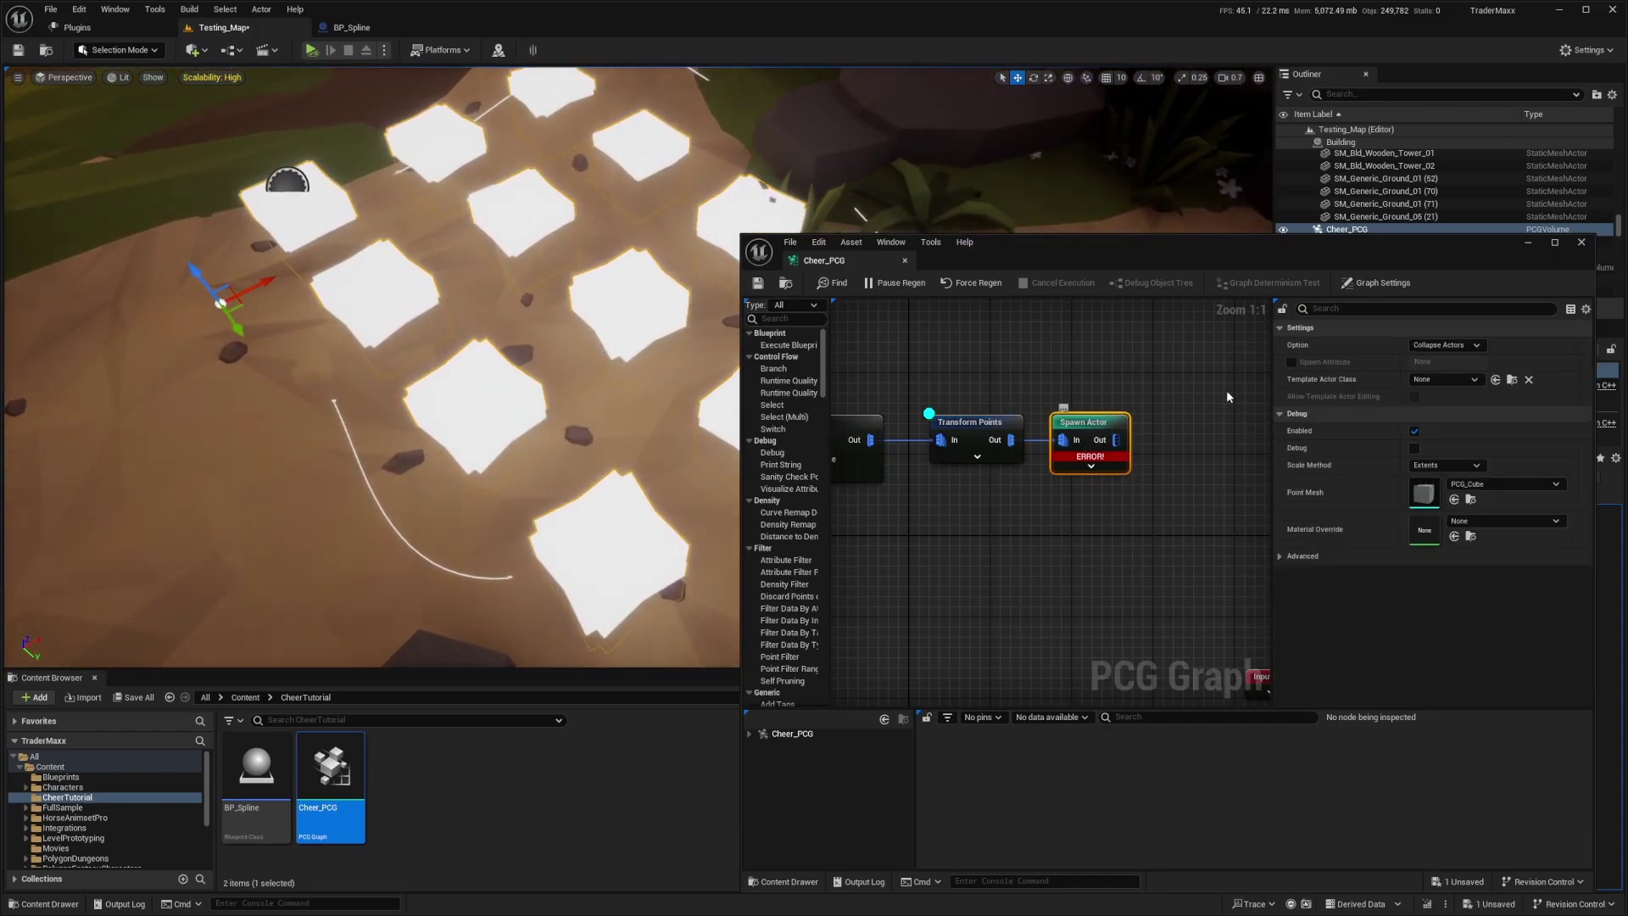
{"action": "left_click", "coordinate": [1300, 557]}
Dock the PCG graph tab, then create an Actor Blueprint named CheerCharacter1 in CheerTutorial
{"action": "left_click_drag", "start_coordinate": [823, 259], "coordinate": [490, 26]}
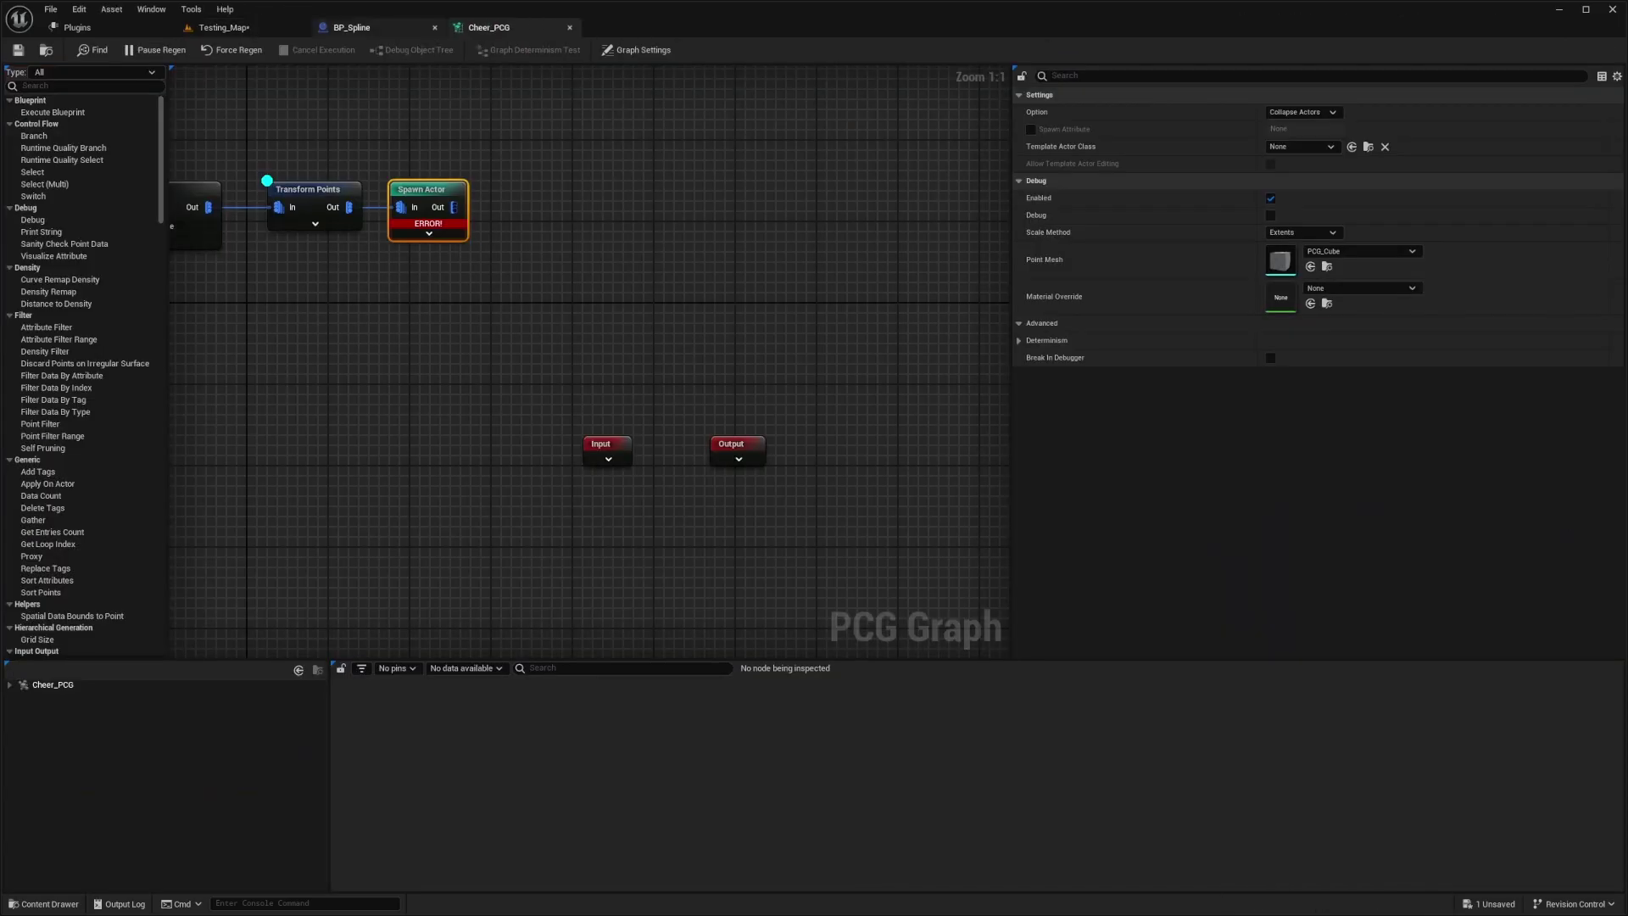
{"action": "left_click", "coordinate": [223, 26]}
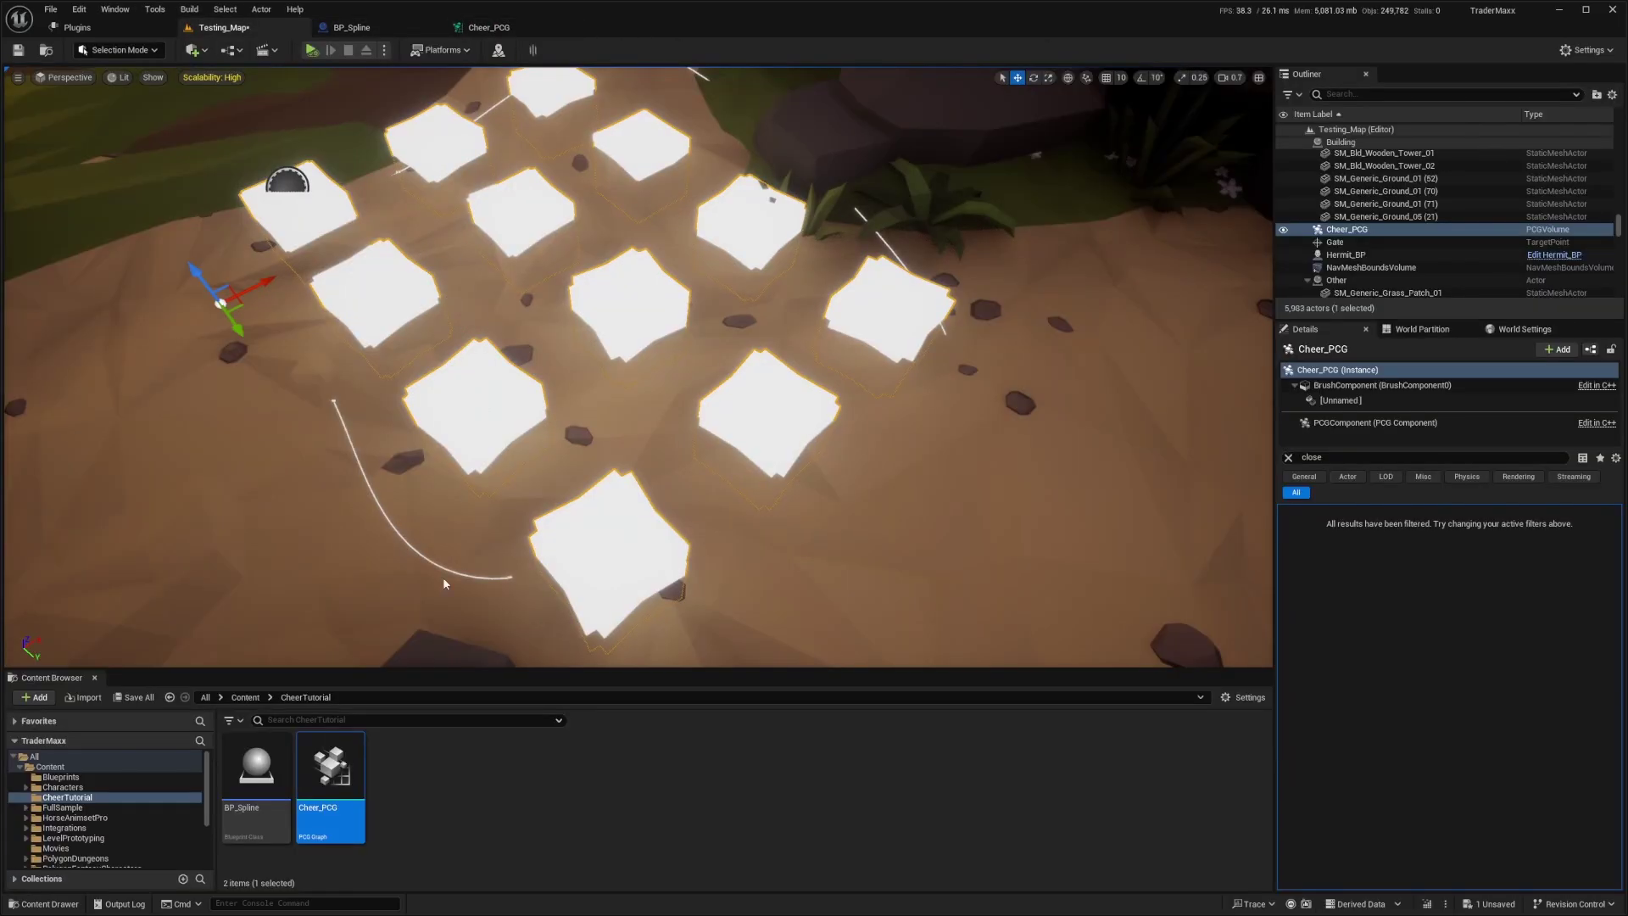
{"action": "right_click", "coordinate": [485, 384]}
{"action": "left_click", "coordinate": [410, 804]}
{"action": "right_click", "coordinate": [411, 804]}
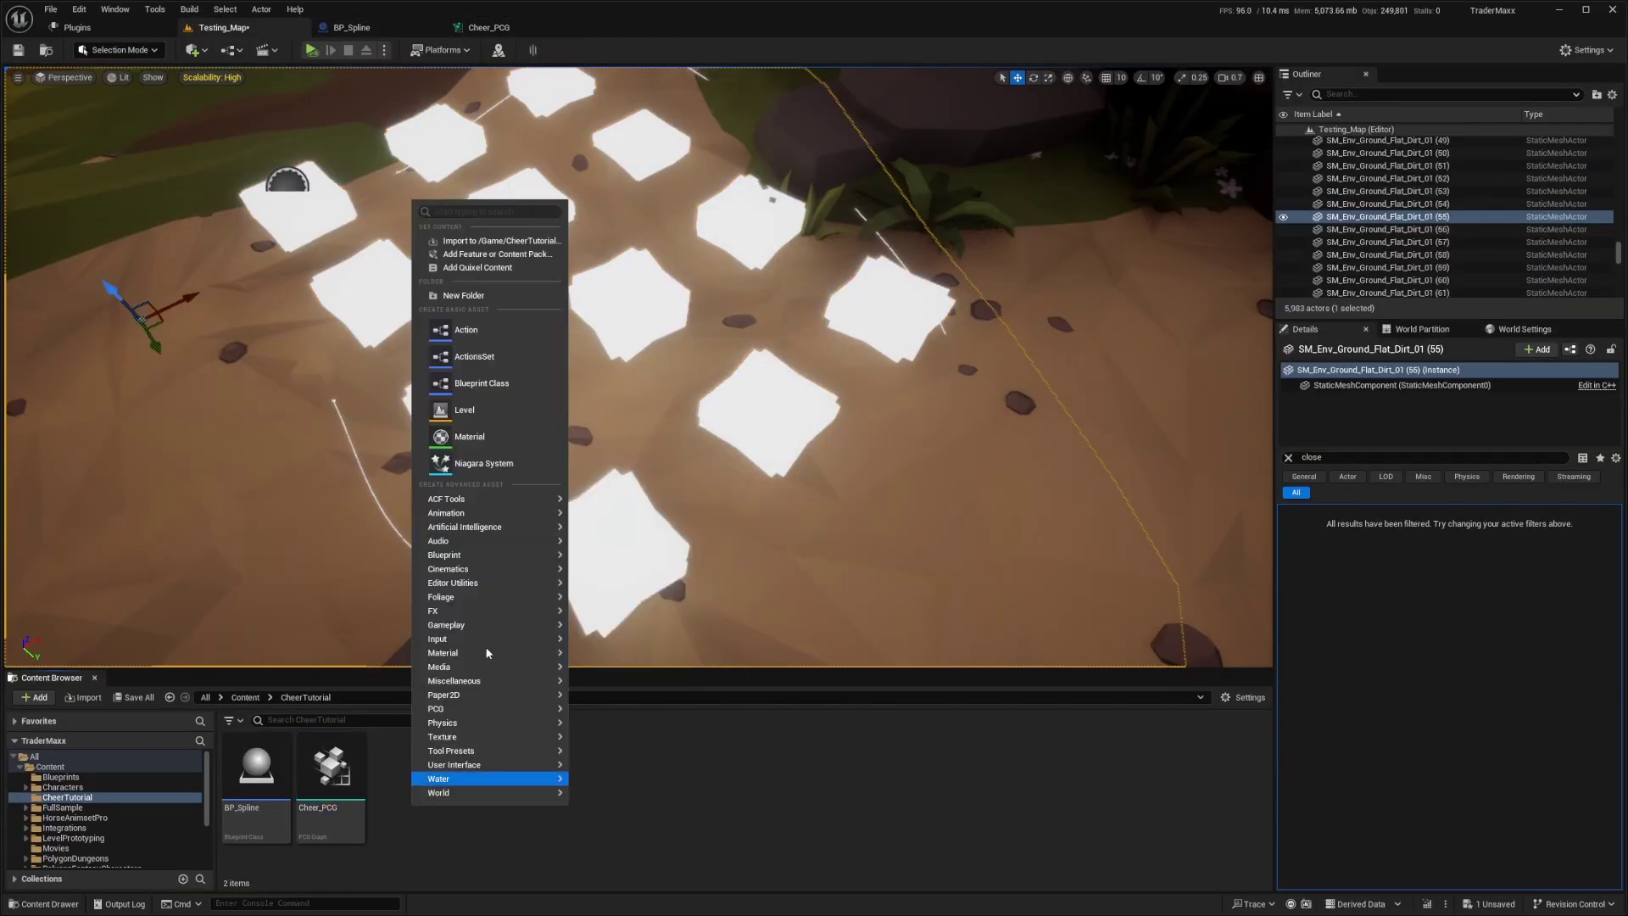
{"action": "left_click", "coordinate": [484, 384]}
{"action": "left_click", "coordinate": [672, 339]}
{"action": "type", "text": "CheerCharacter"}
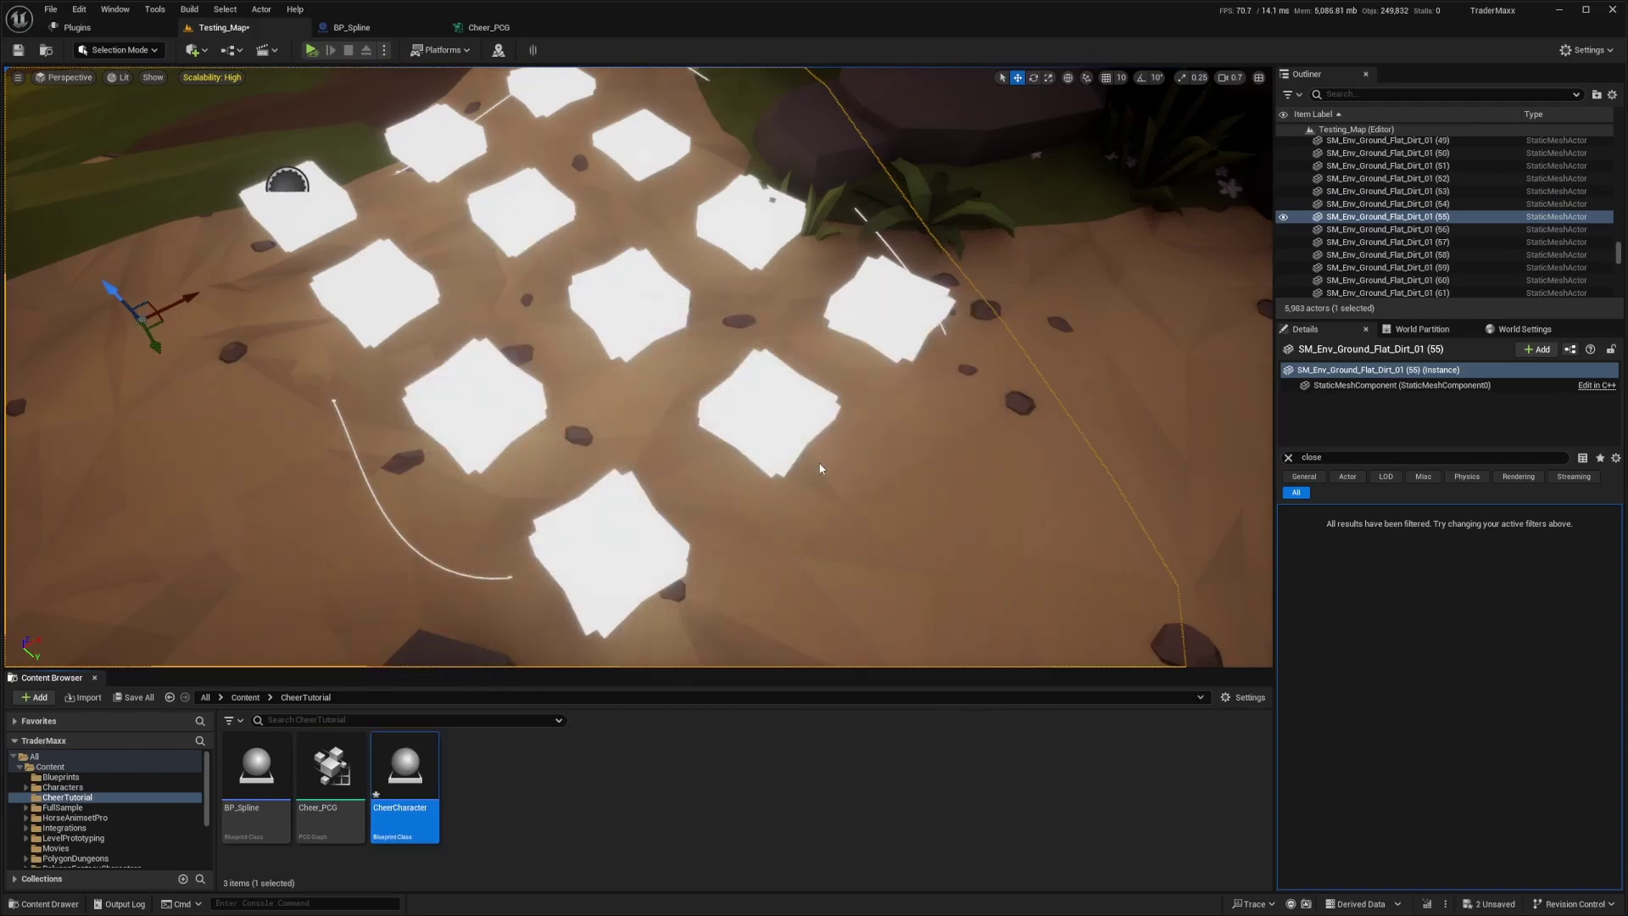
{"action": "key", "text": "Return"}
Add a Skeletal Mesh component to CheerCharacter1 using SK_Chr_Merchant_01
{"action": "double_click", "coordinate": [405, 779]}
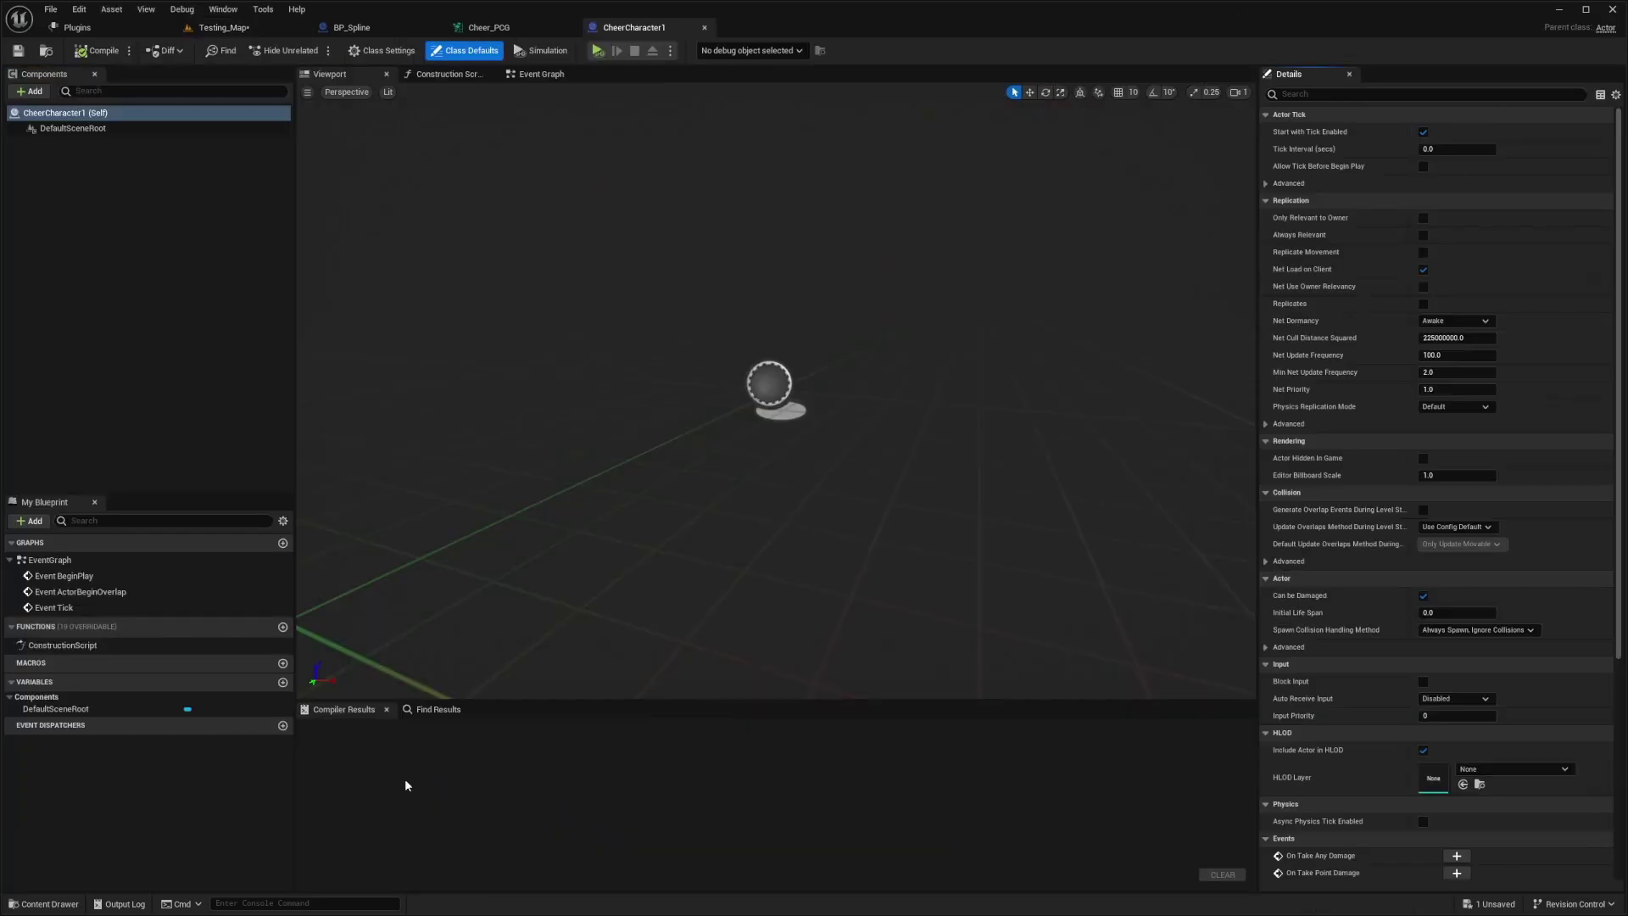
{"action": "left_click", "coordinate": [30, 92]}
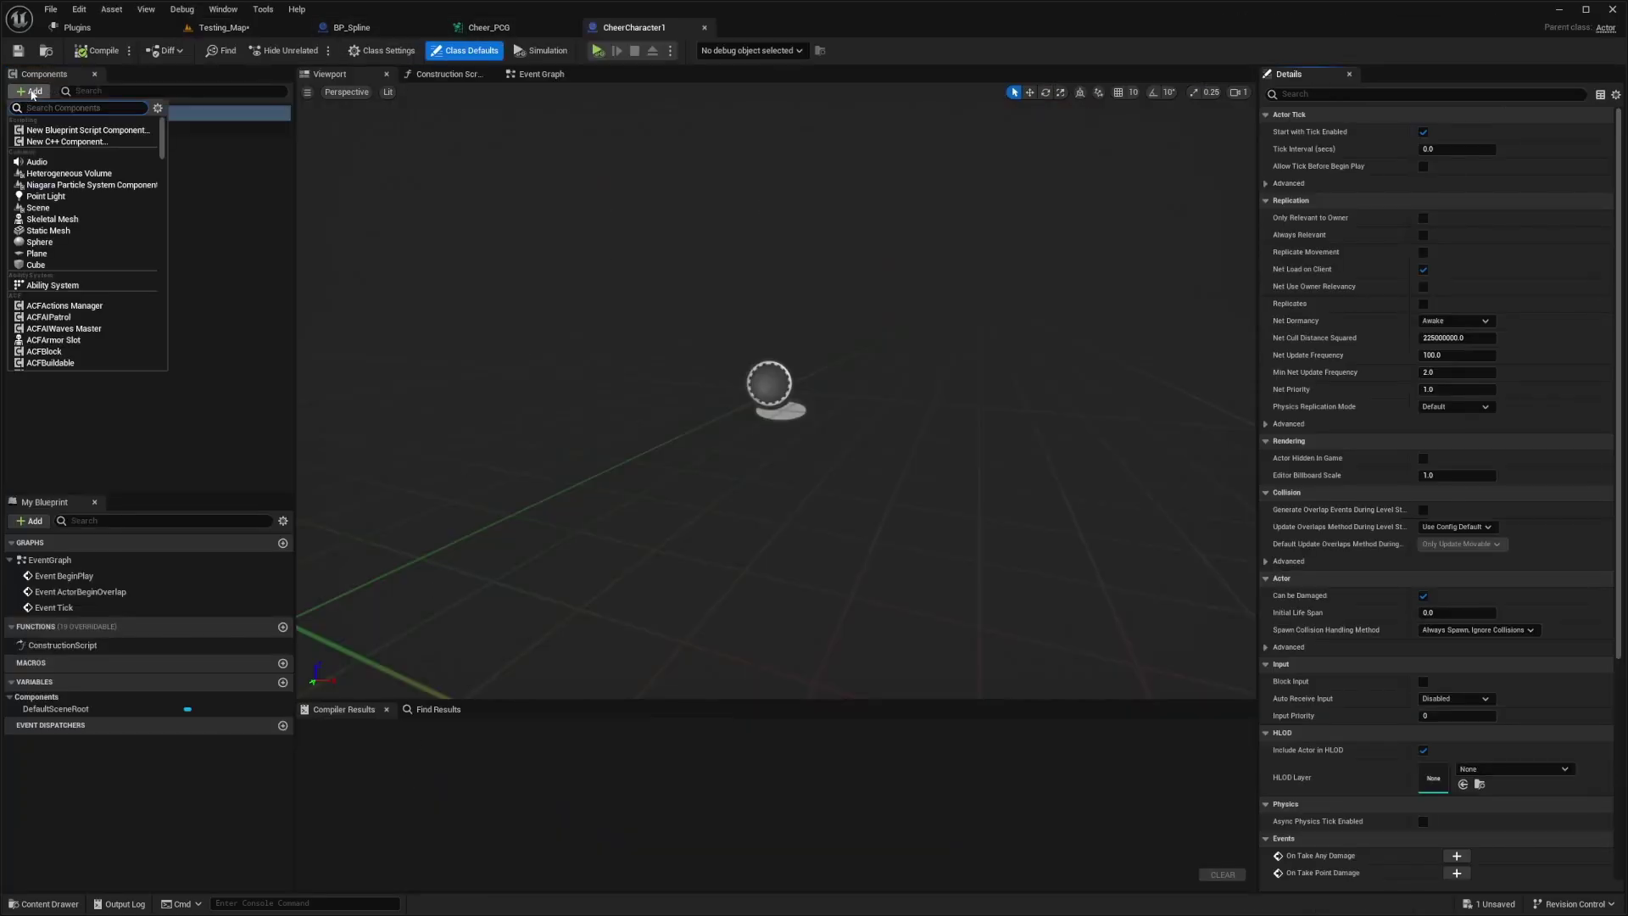
{"action": "type", "text": "skeletal m"}
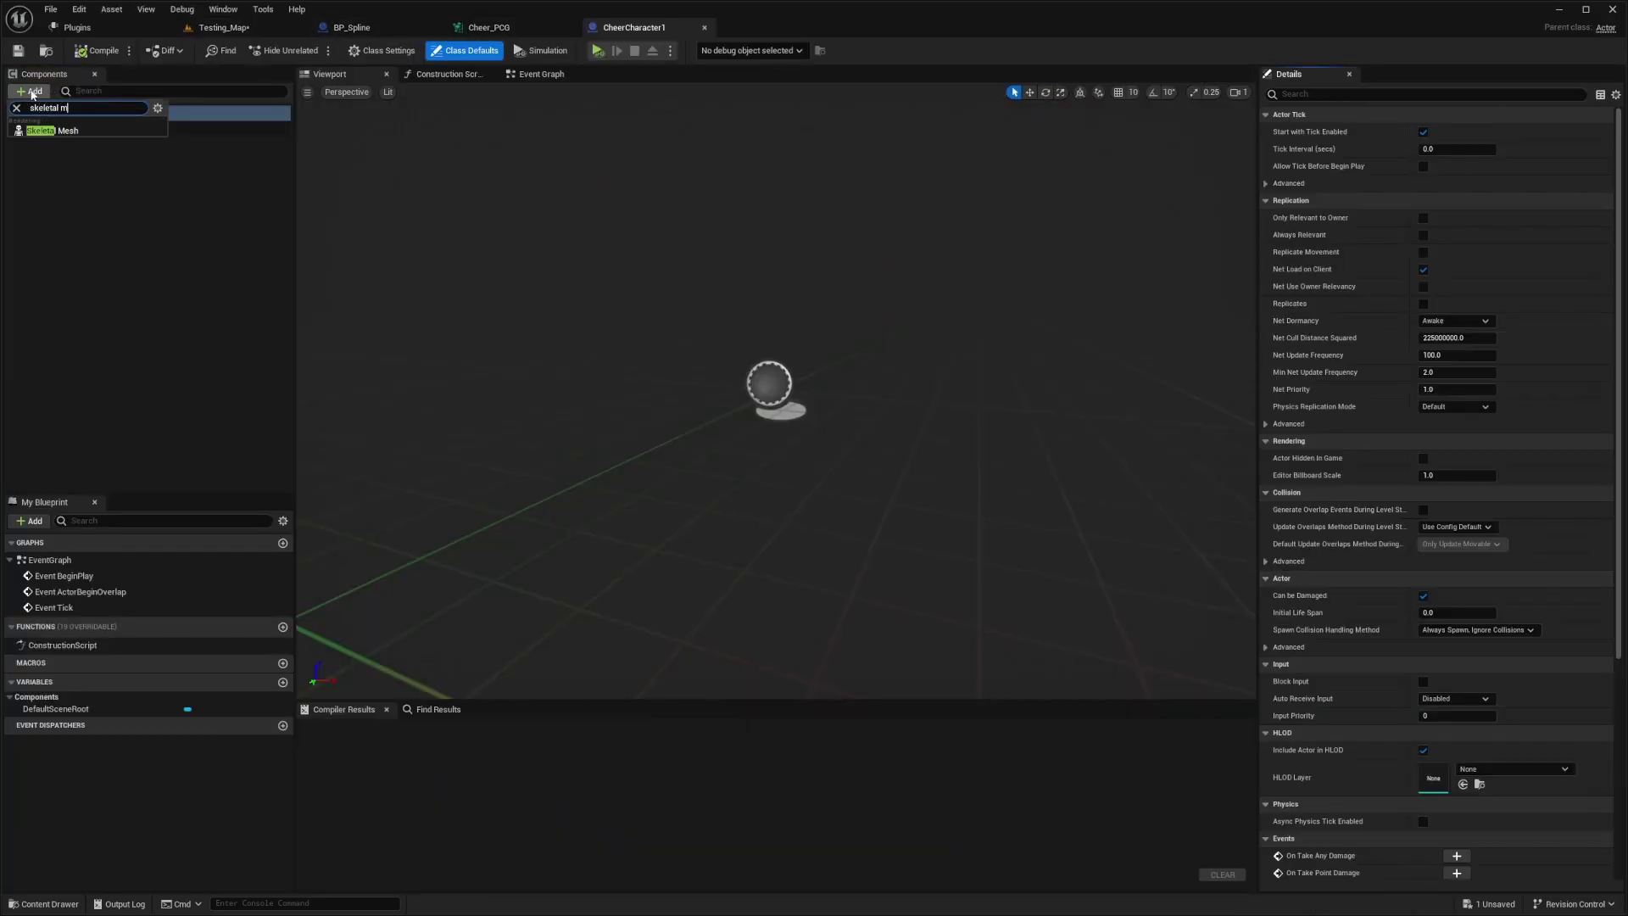
{"action": "left_click", "coordinate": [57, 131]}
{"action": "left_click", "coordinate": [1513, 459]}
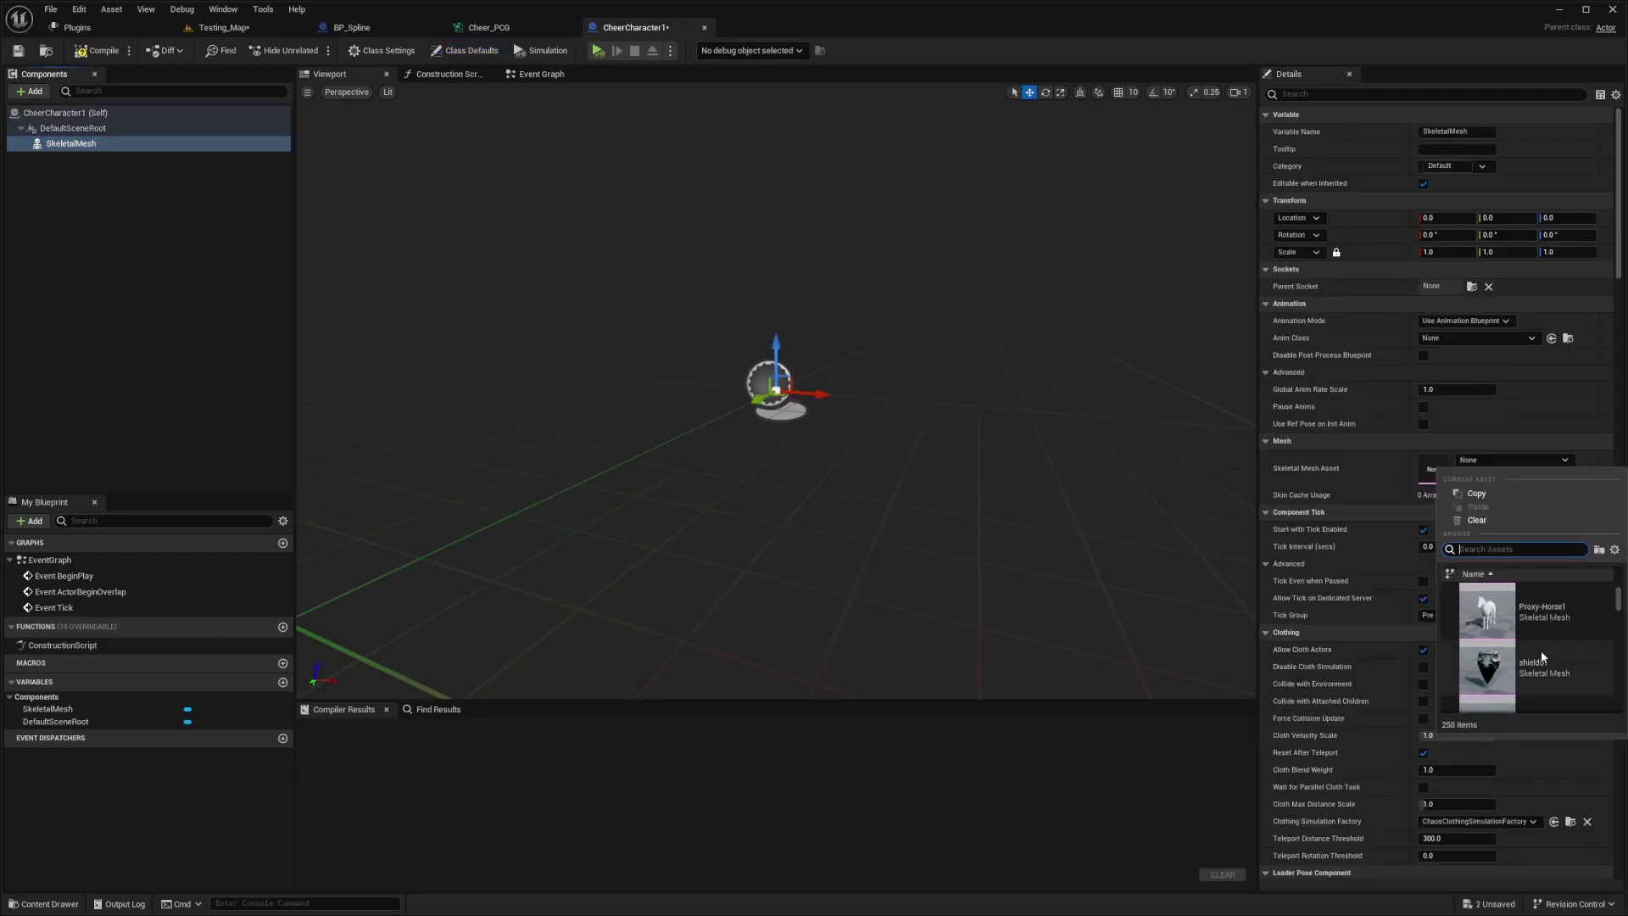
{"action": "scroll", "coordinate": [1541, 650], "scroll_direction": "down", "scroll_amount": 1}
{"action": "scroll", "coordinate": [1541, 650], "scroll_direction": "down", "scroll_amount": 1}
{"action": "scroll", "coordinate": [1533, 655], "scroll_direction": "down", "scroll_amount": 1}
{"action": "type", "text": "merchant"}
{"action": "left_click", "coordinate": [1504, 633]}
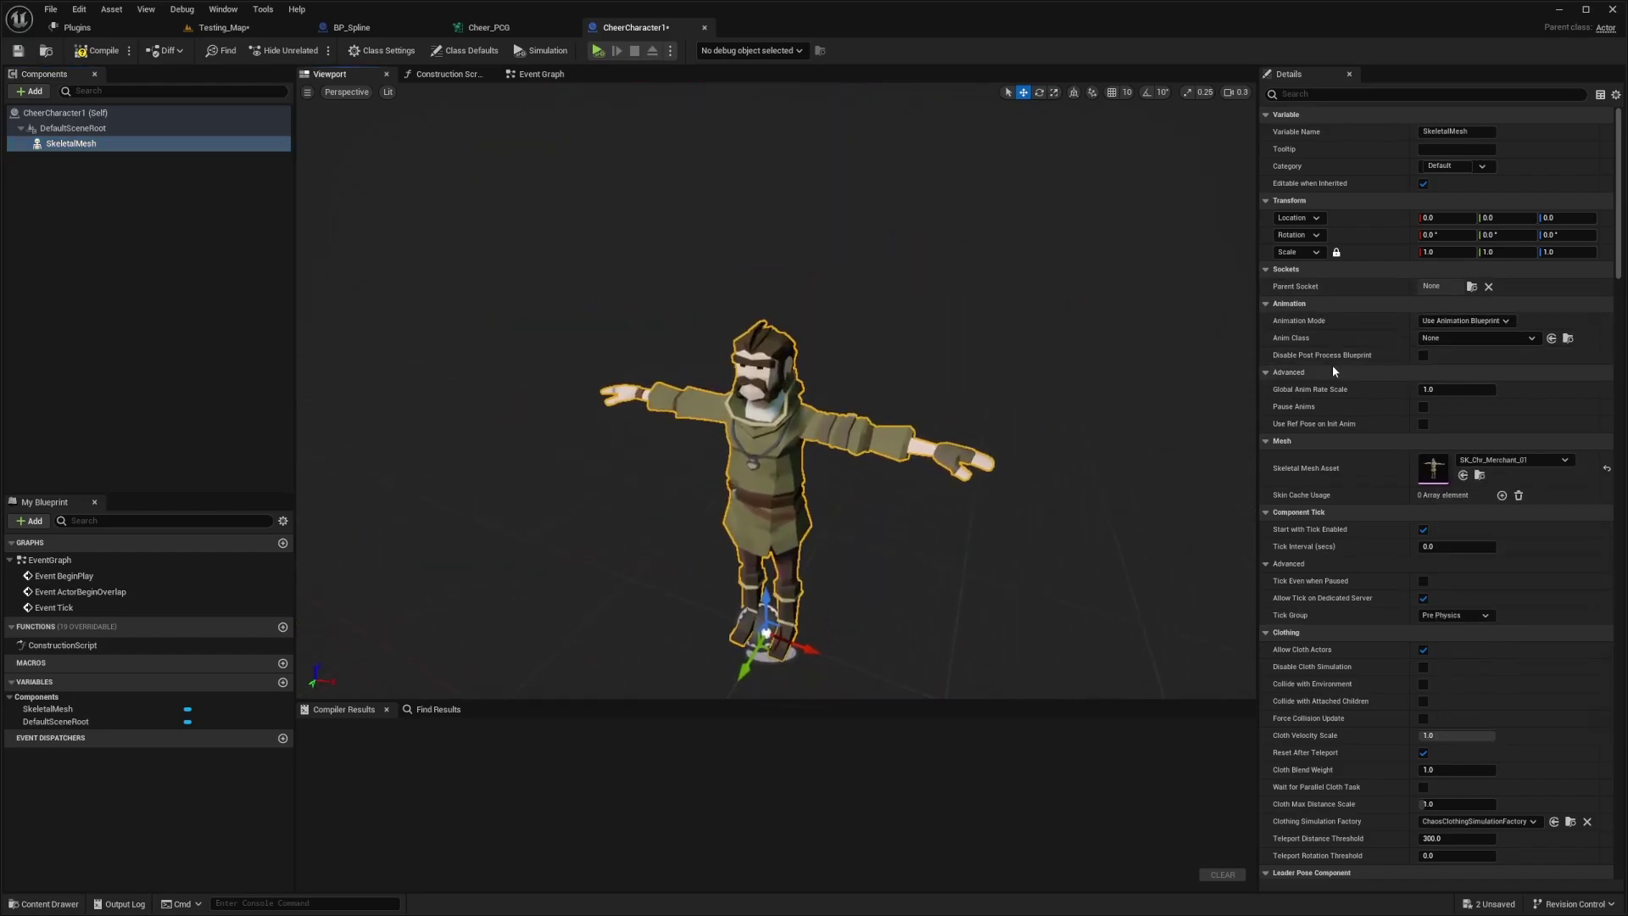
Set the mesh's Animation Mode to Use Animation Asset and compile the blueprint
{"action": "left_click", "coordinate": [1438, 321]}
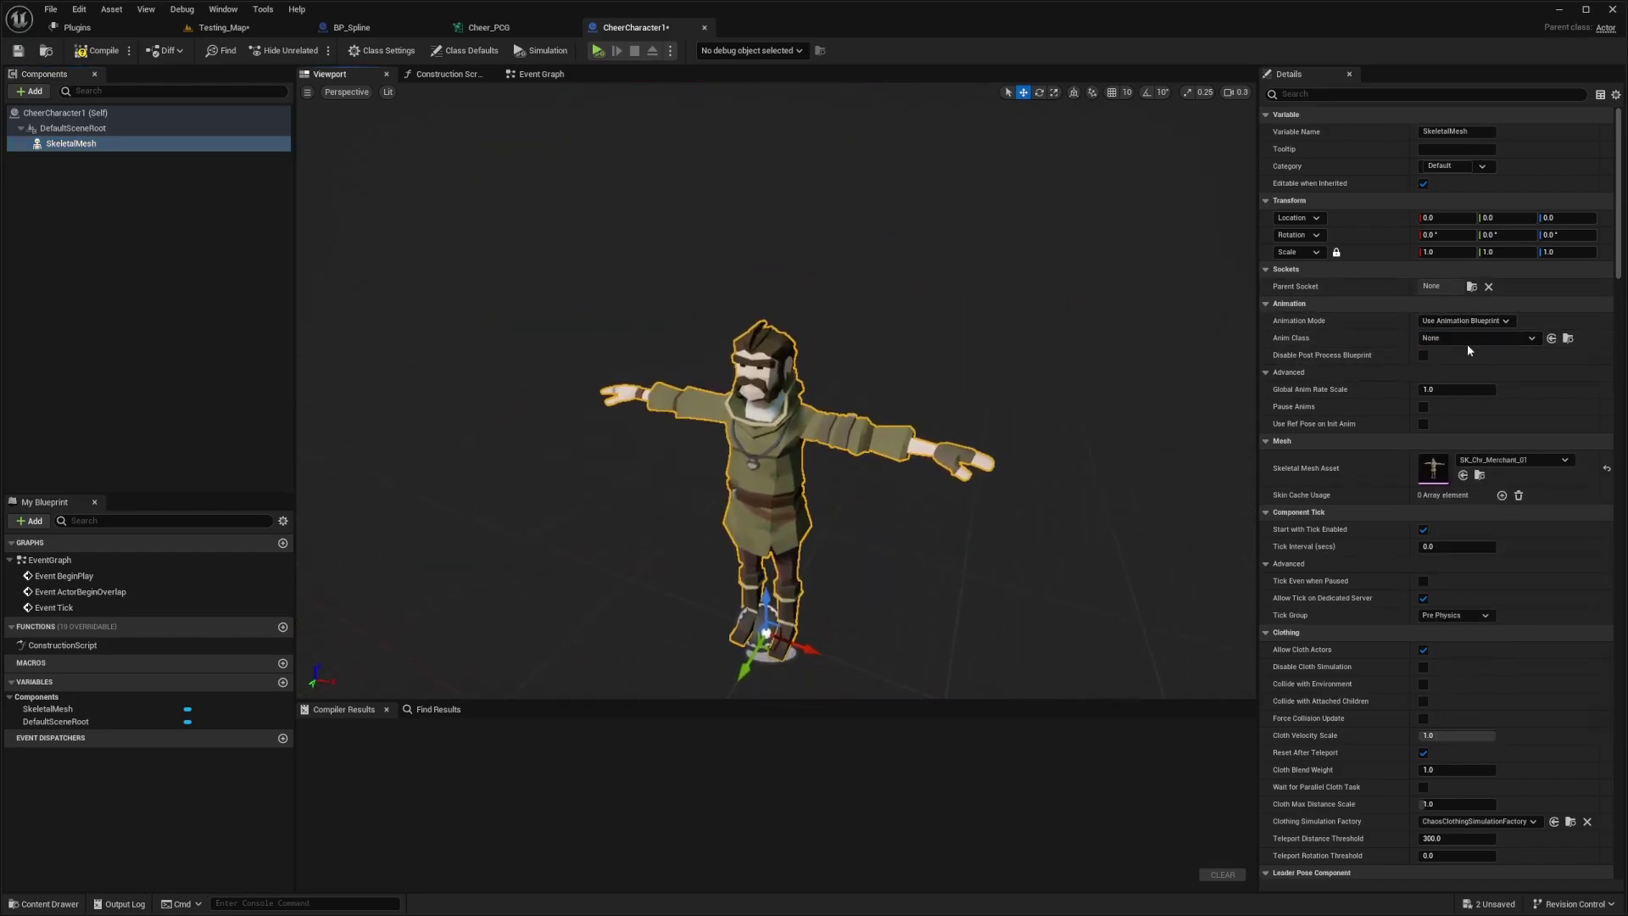
{"action": "left_click", "coordinate": [1466, 343]}
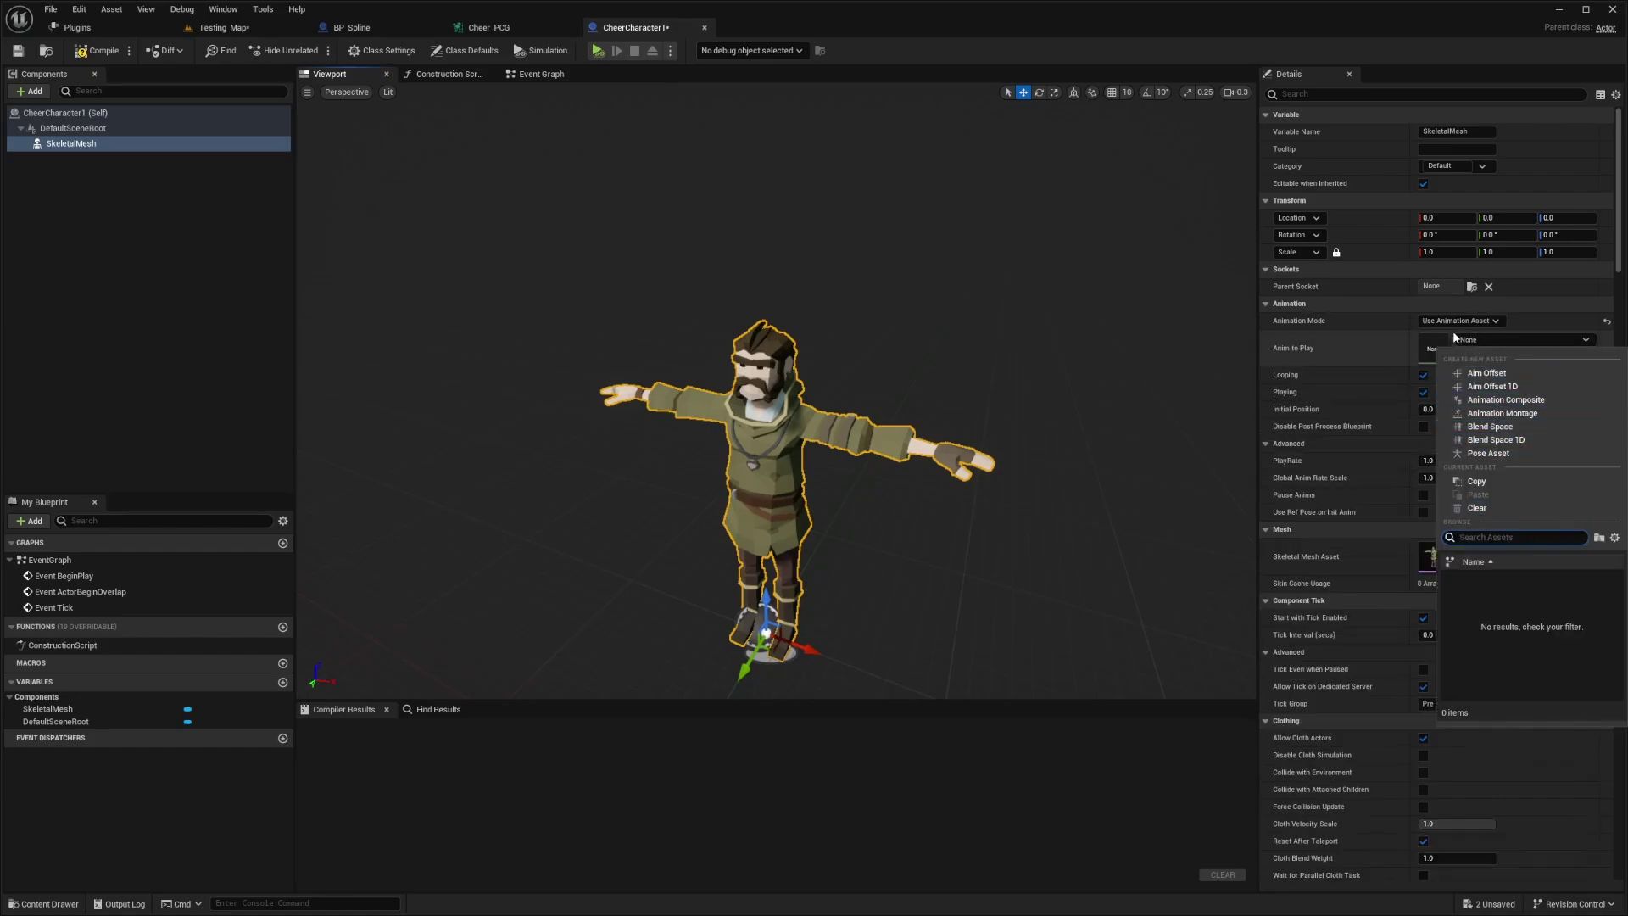
{"action": "left_click", "coordinate": [1469, 342]}
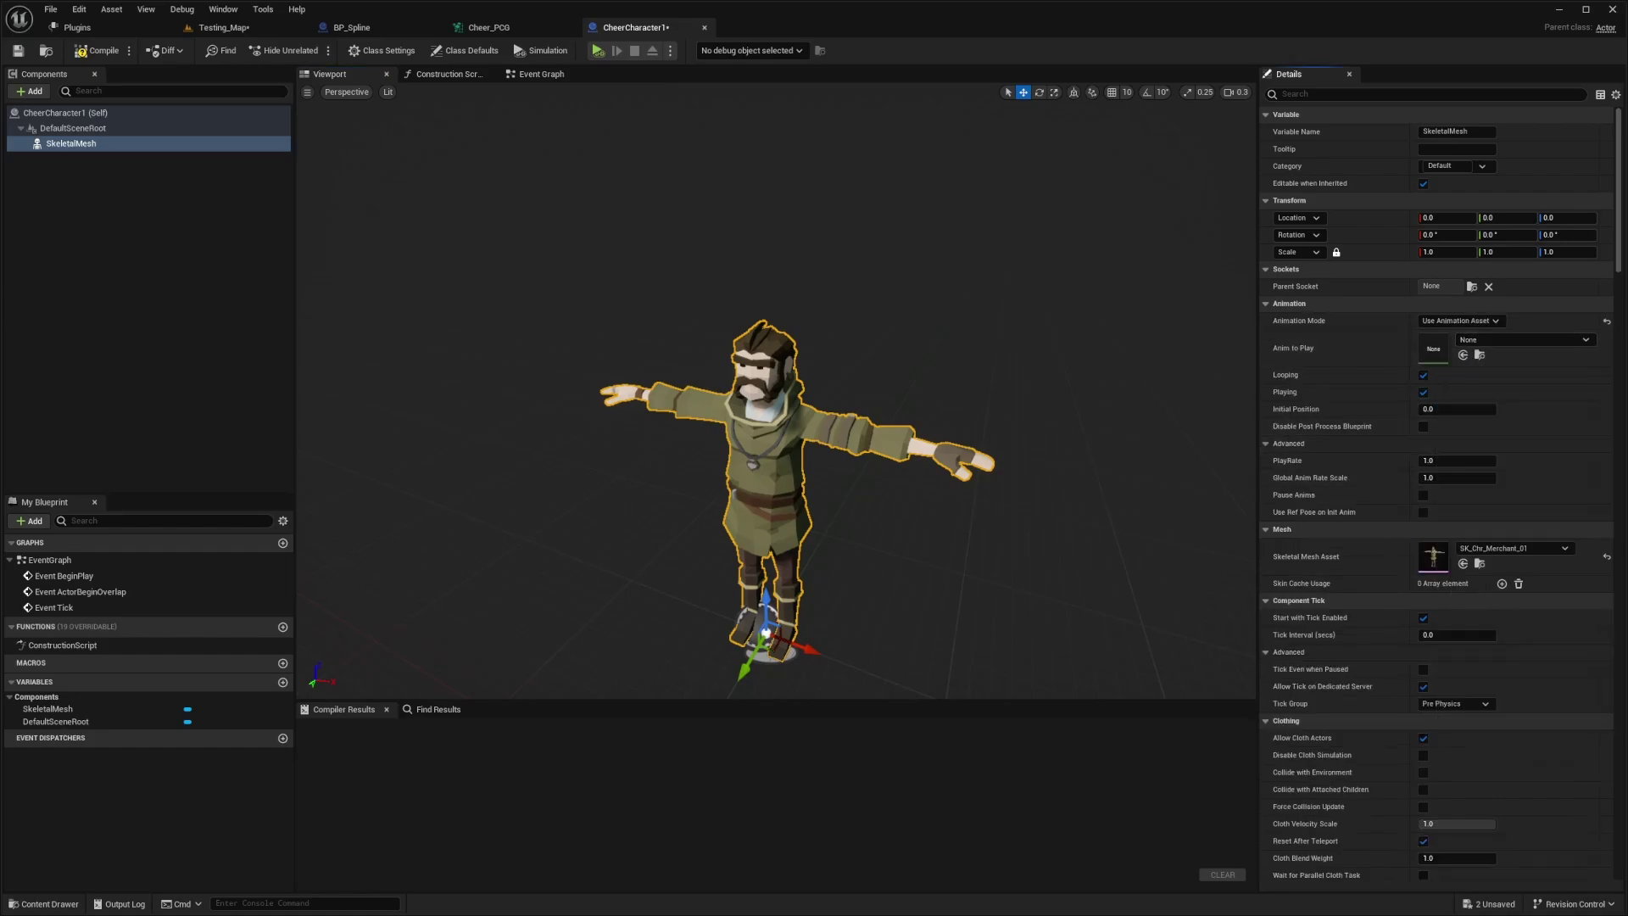
{"action": "left_click", "coordinate": [88, 53]}
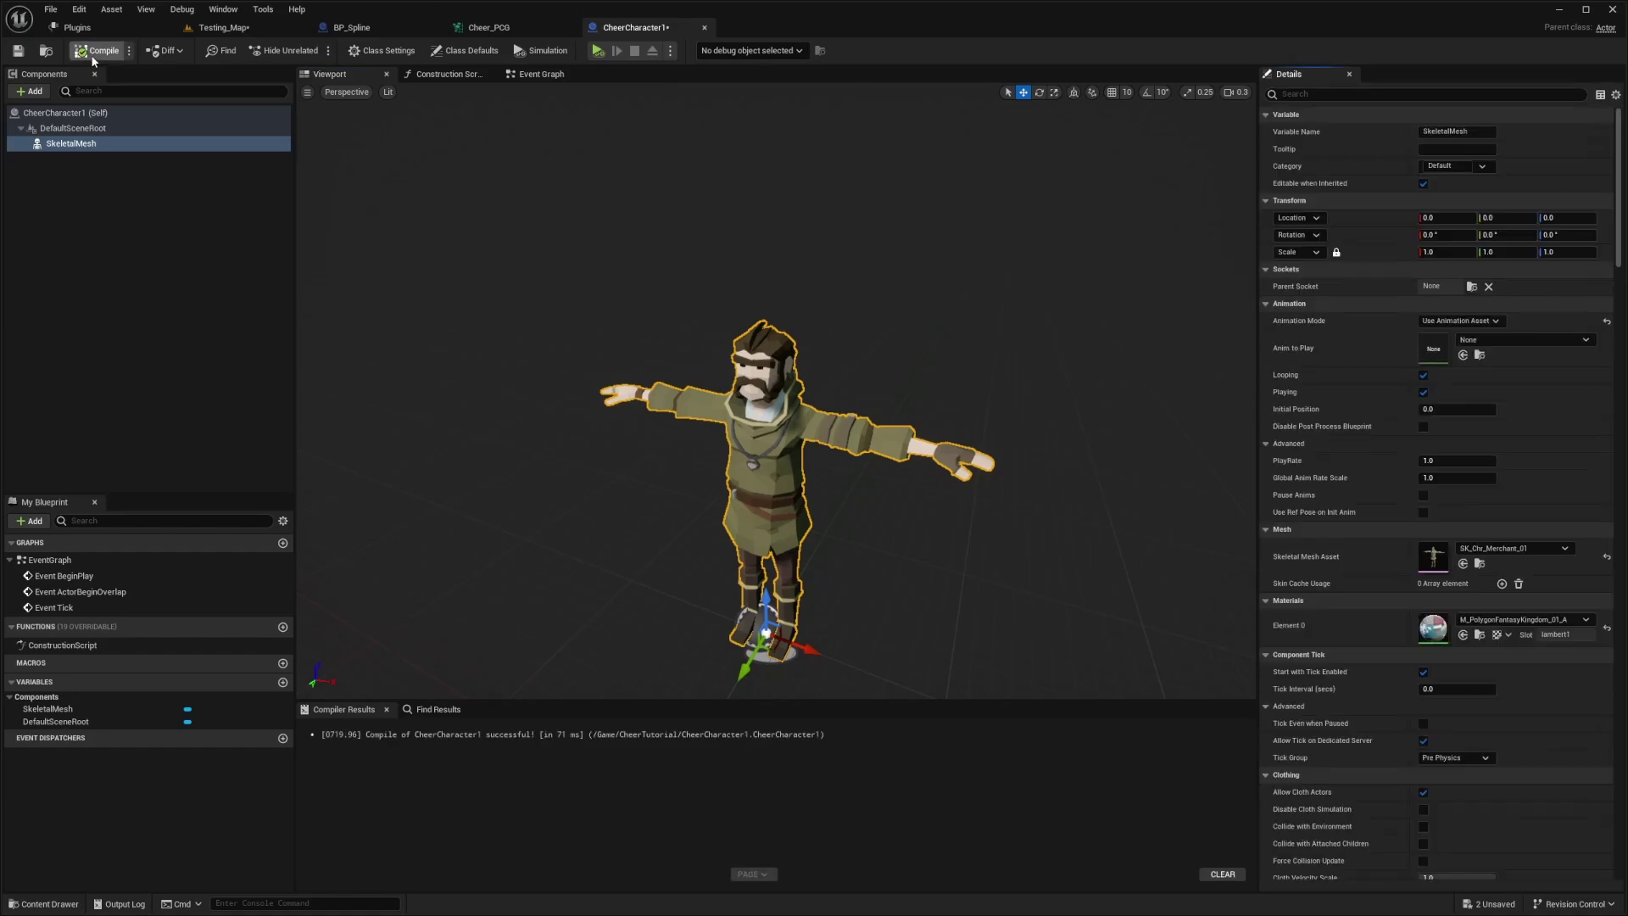
{"action": "left_click", "coordinate": [1469, 341]}
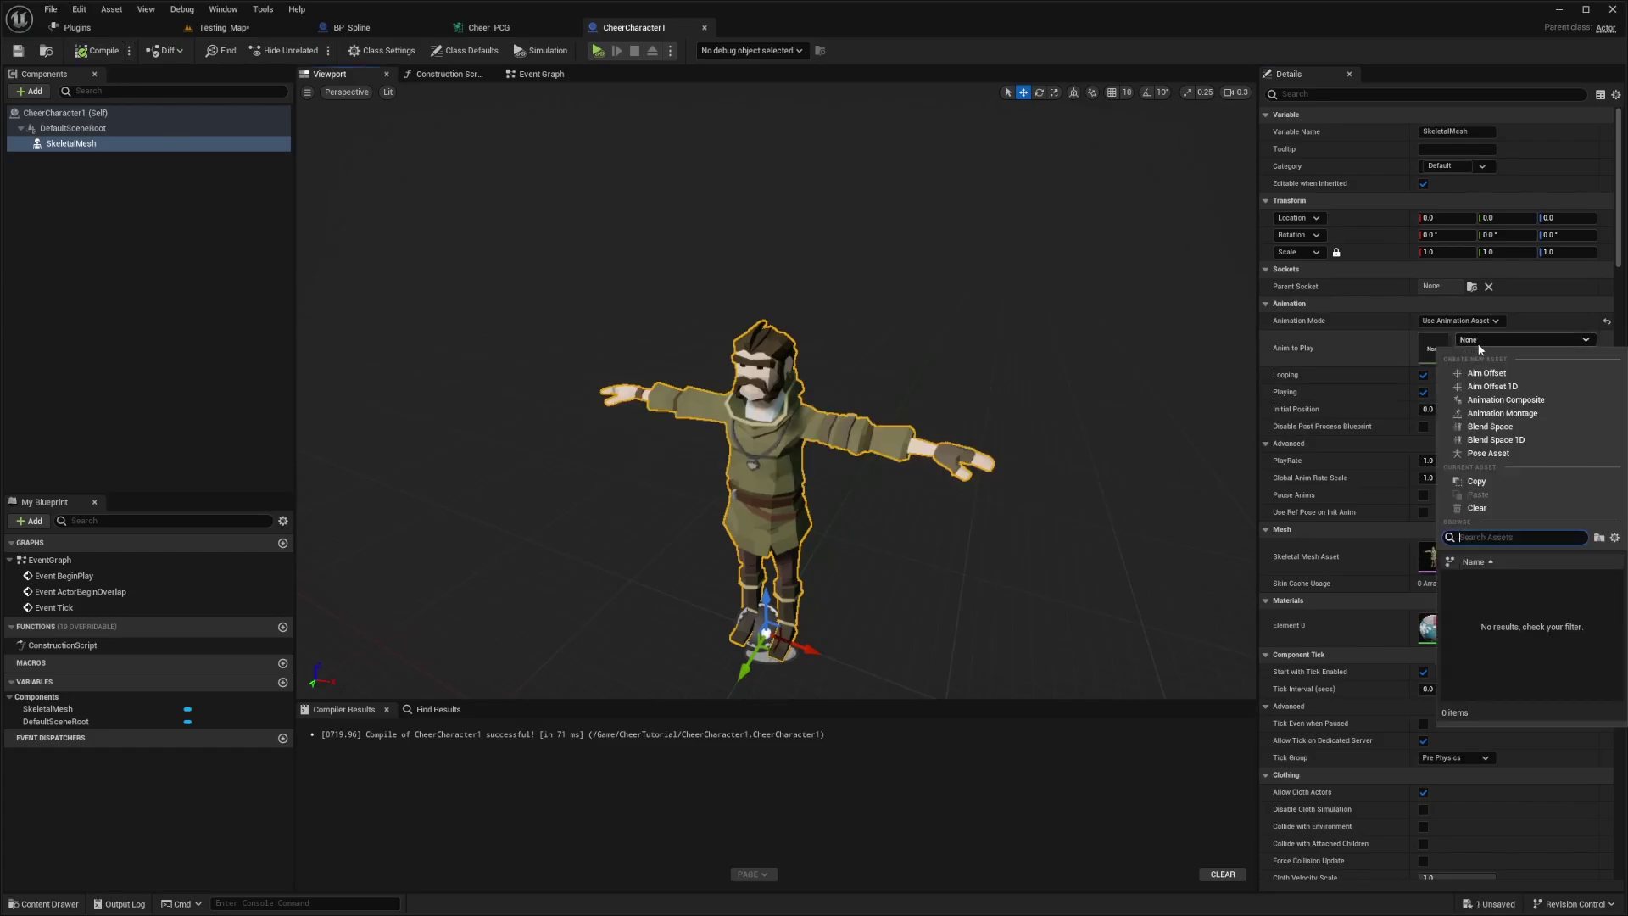
{"action": "left_click", "coordinate": [1478, 342]}
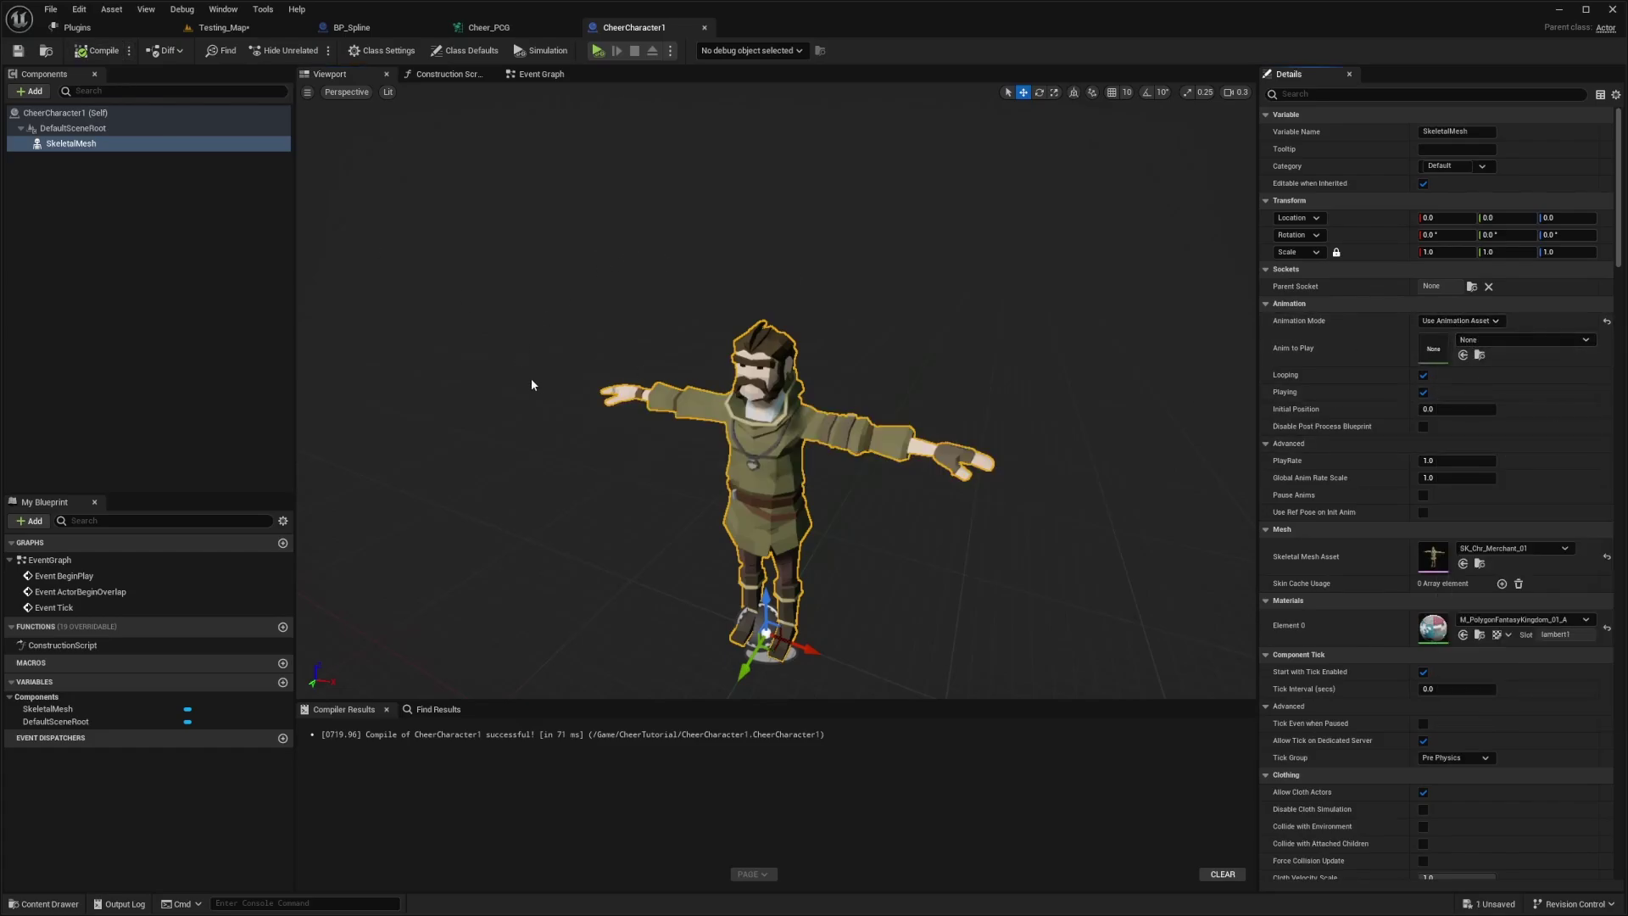
Download Mixamo's Cheering animation as FBX and bring it in with Import All
{"action": "key", "text": "alt+Tab"}
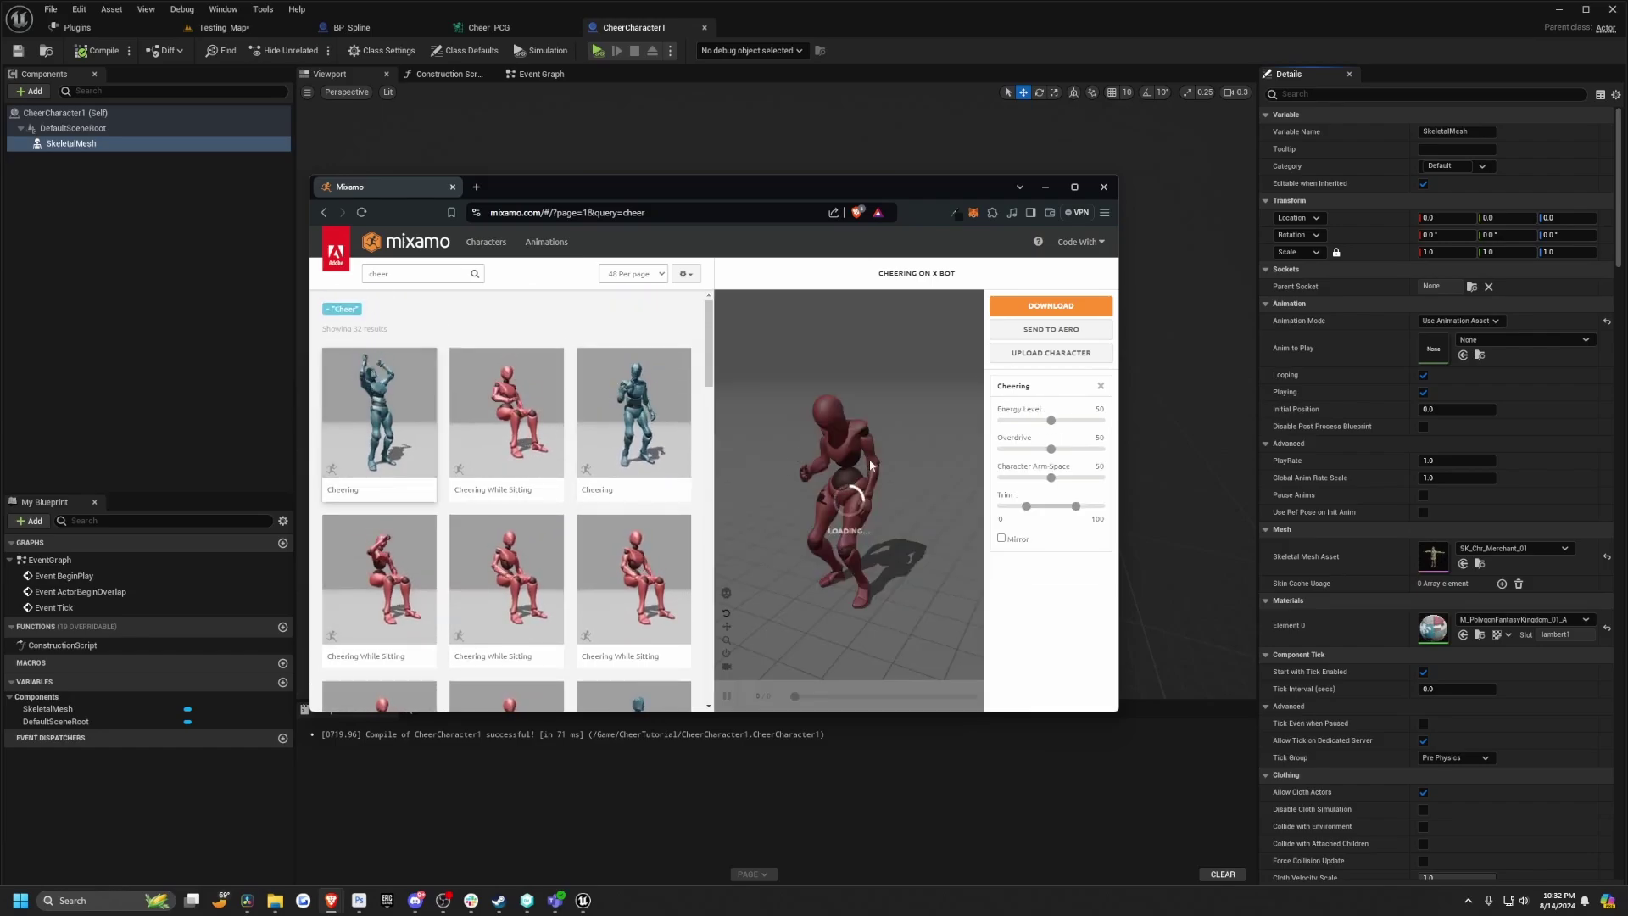
{"action": "left_click", "coordinate": [1050, 306]}
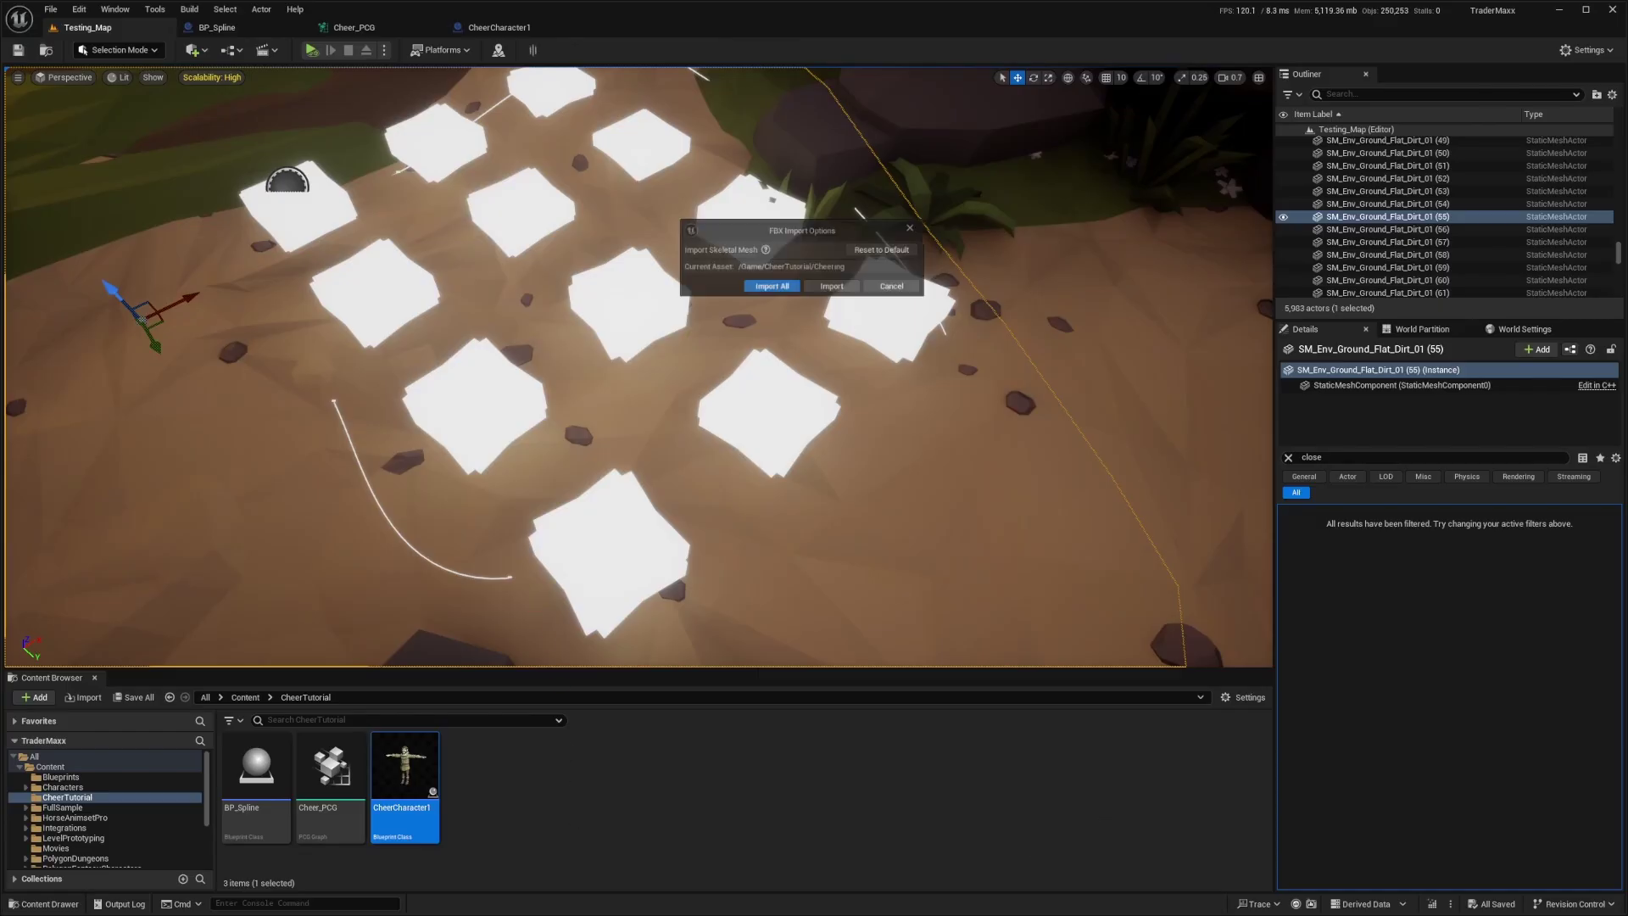
{"action": "left_click", "coordinate": [769, 688]}
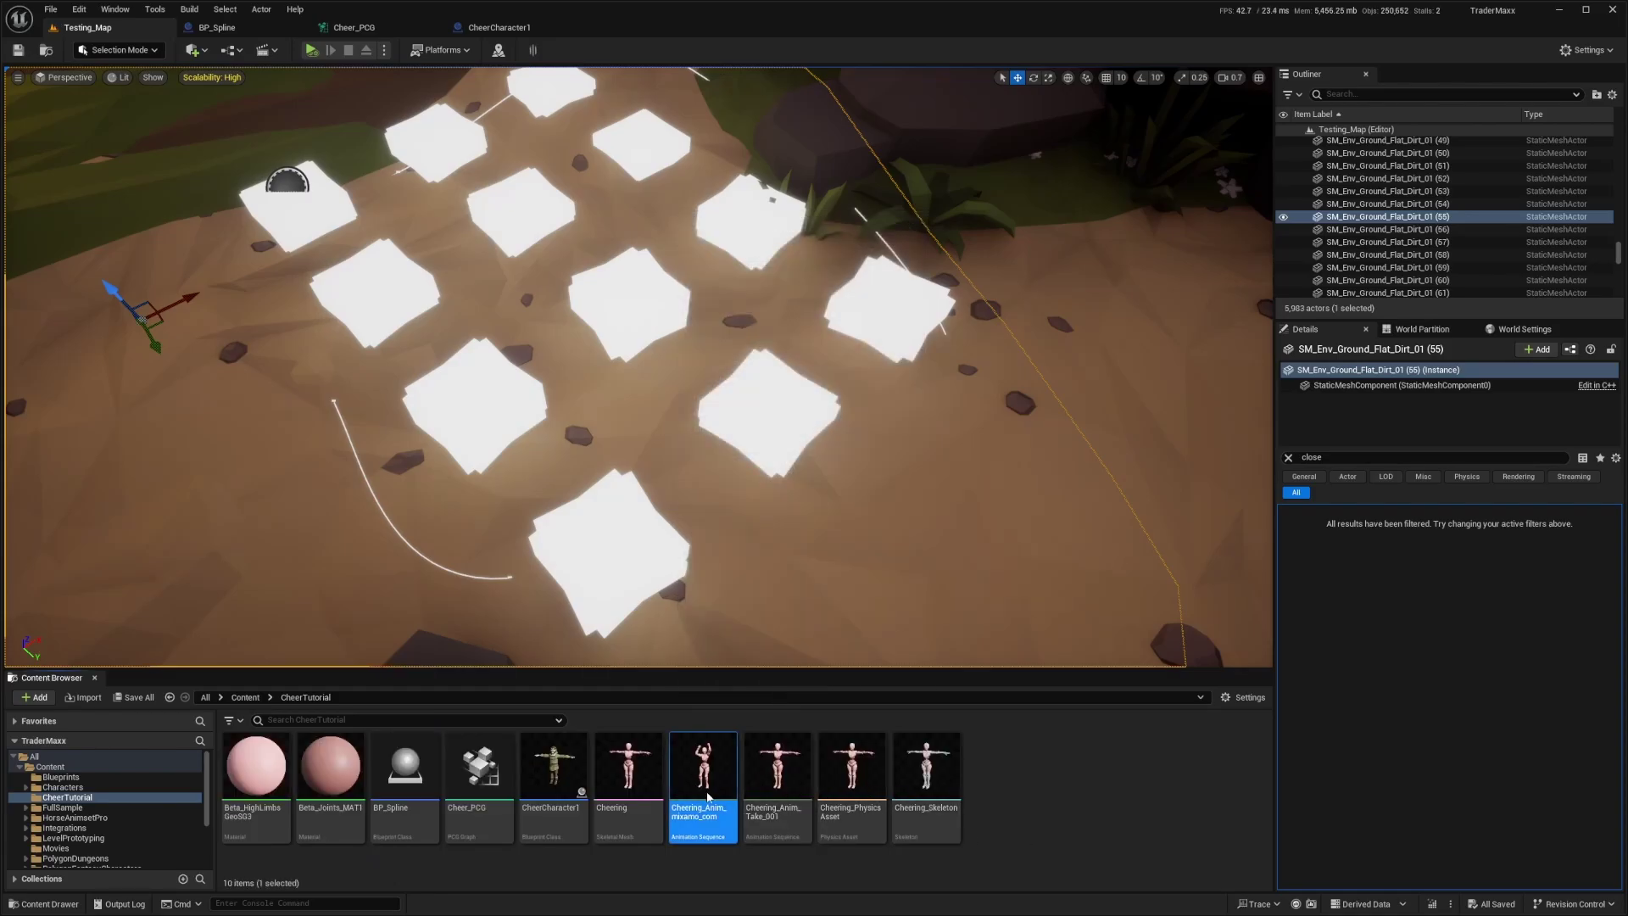
Retarget Cheering_Anim_mixamo_com onto SK_Chr_Merchant_01 and select the cheer animation
{"action": "right_click", "coordinate": [710, 773]}
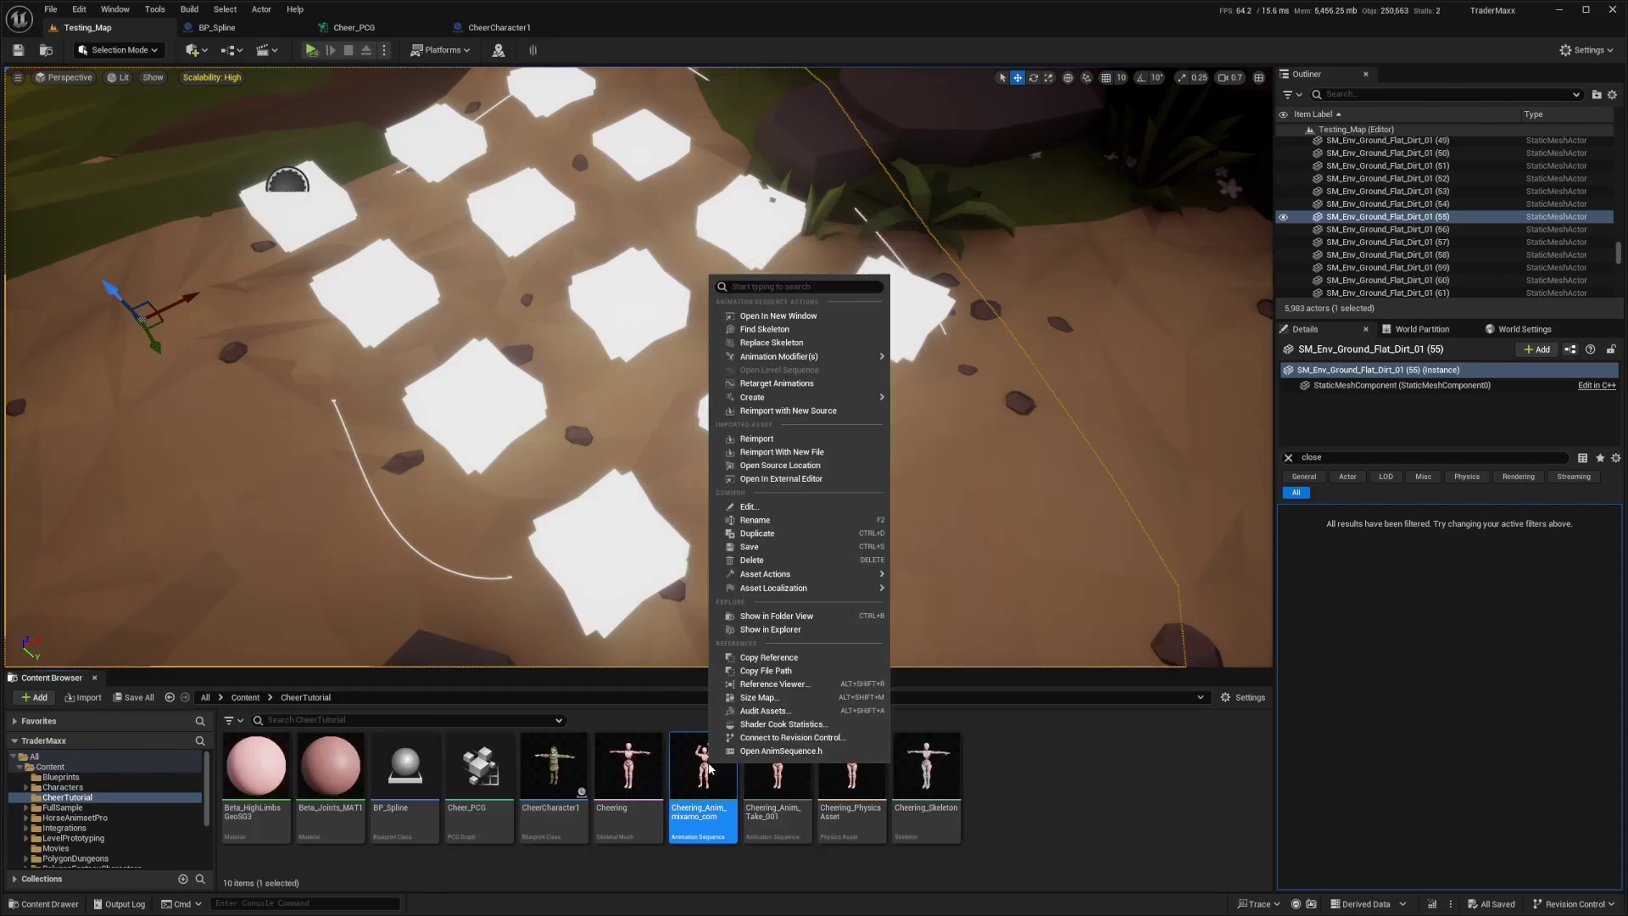
{"action": "left_click", "coordinate": [786, 387]}
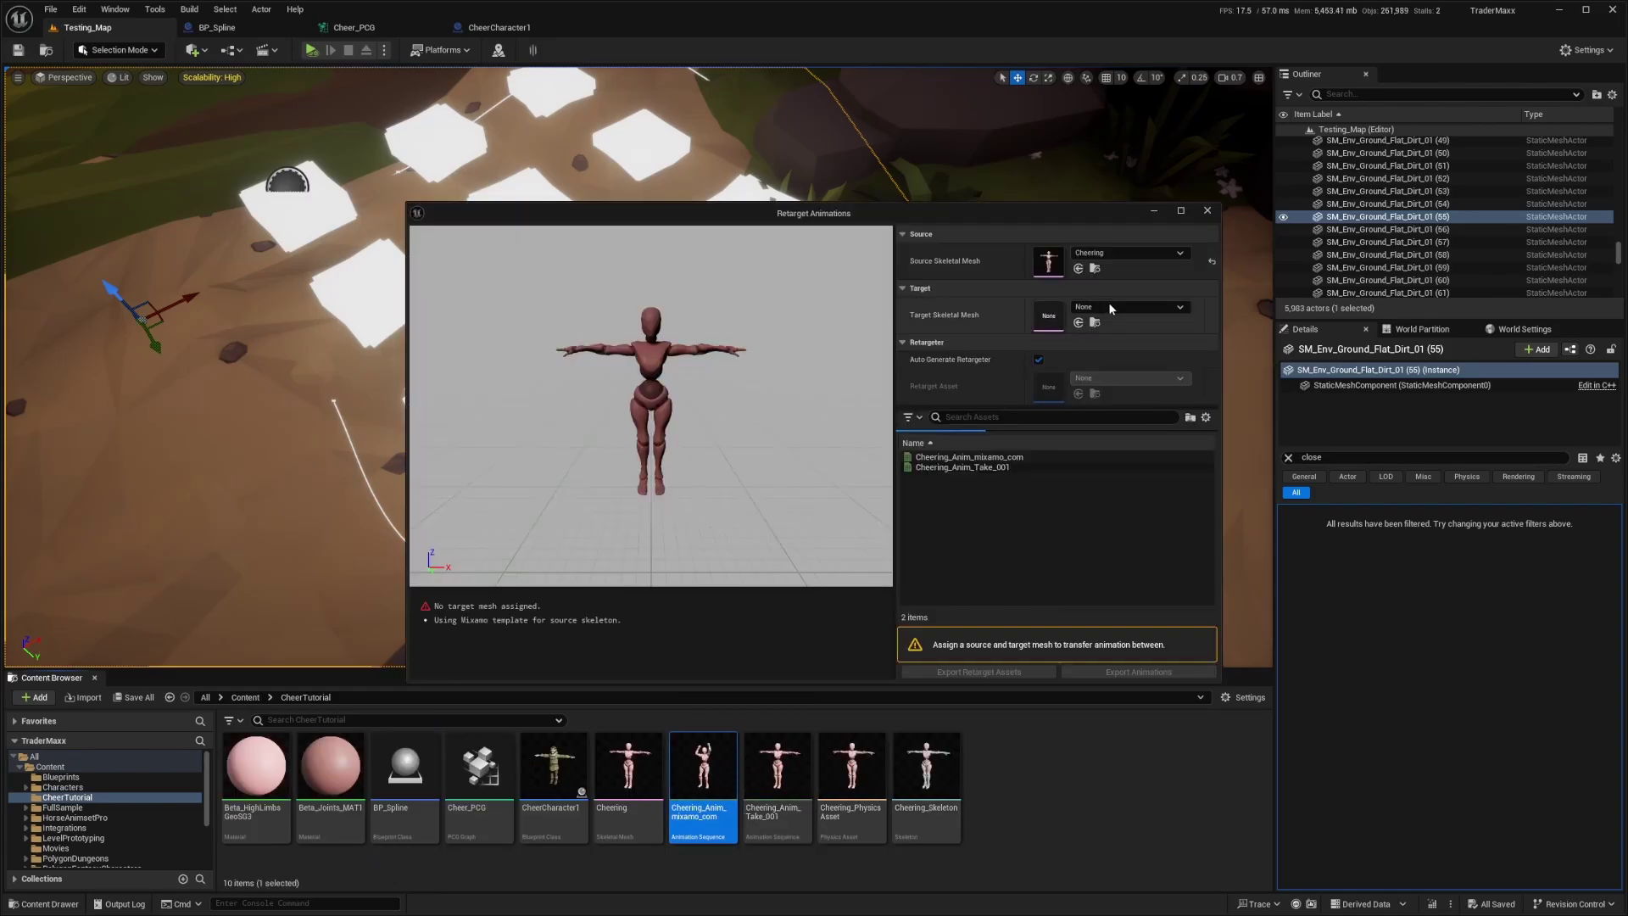
{"action": "left_click", "coordinate": [1111, 303]}
{"action": "type", "text": "merchant"}
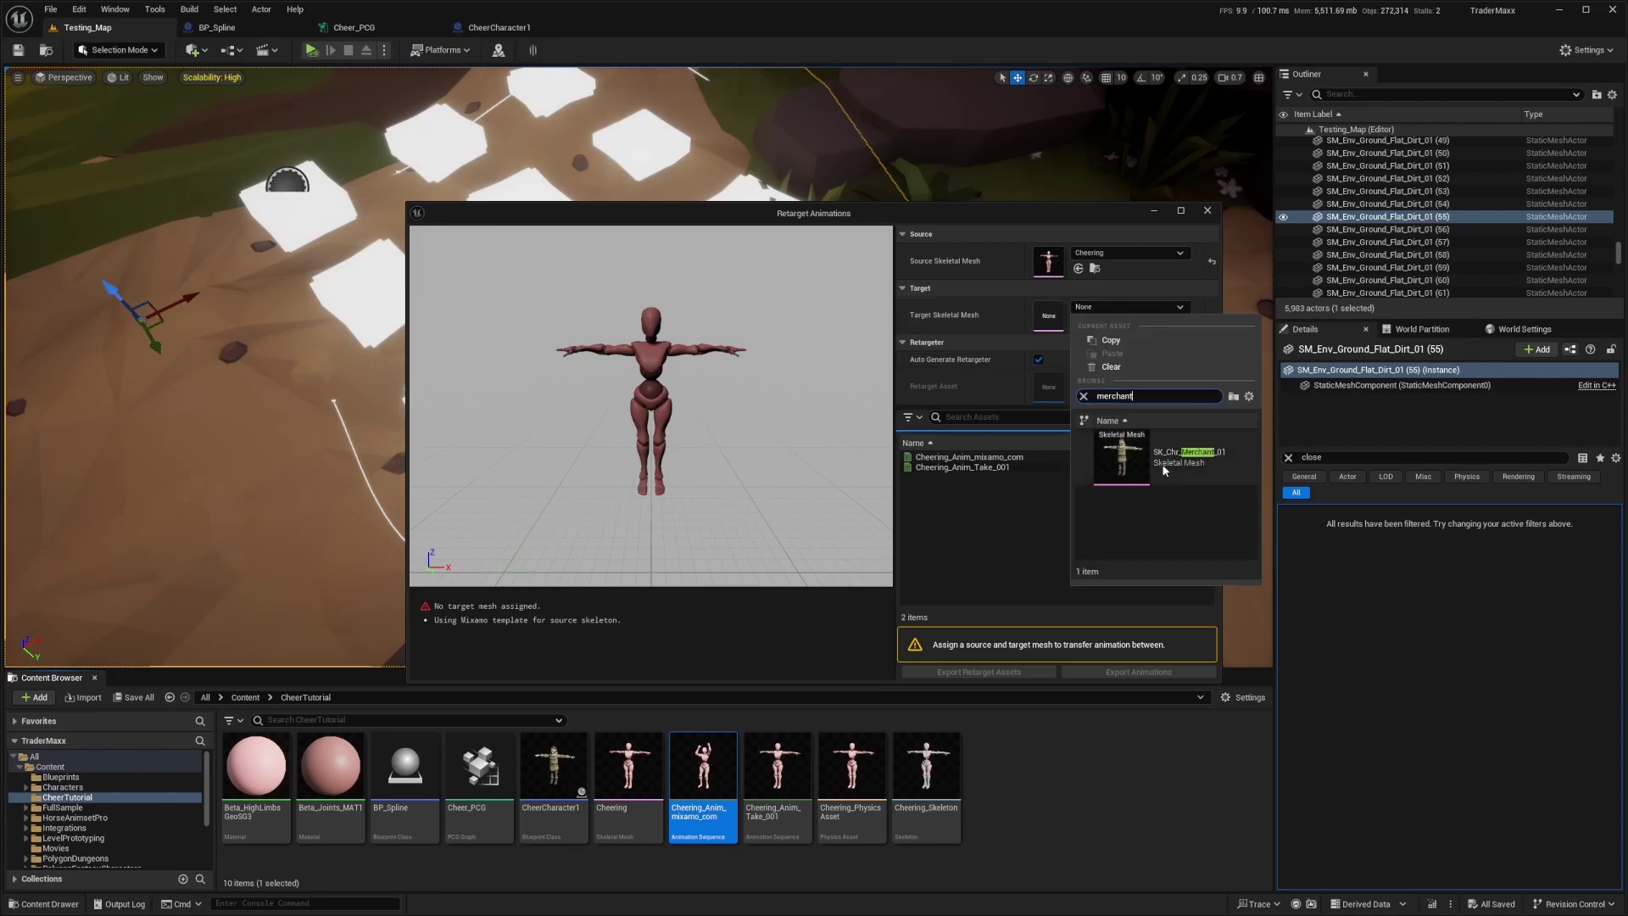
{"action": "left_click", "coordinate": [1164, 469]}
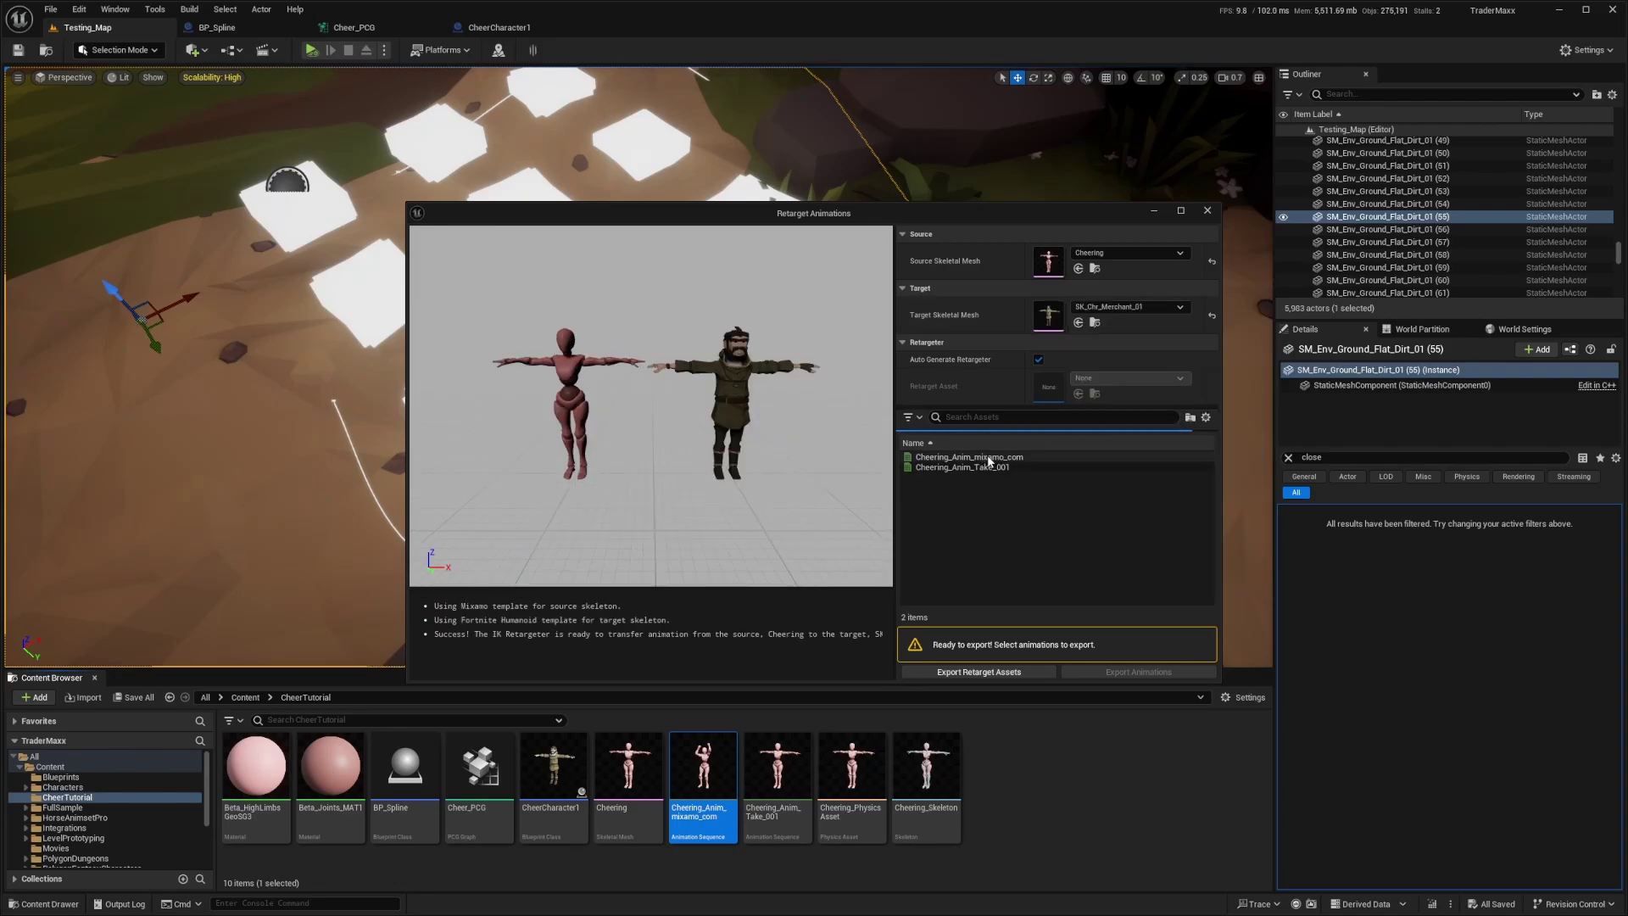
{"action": "left_click", "coordinate": [987, 457]}
{"action": "left_click_drag", "start_coordinate": [735, 411], "coordinate": [735, 412]}
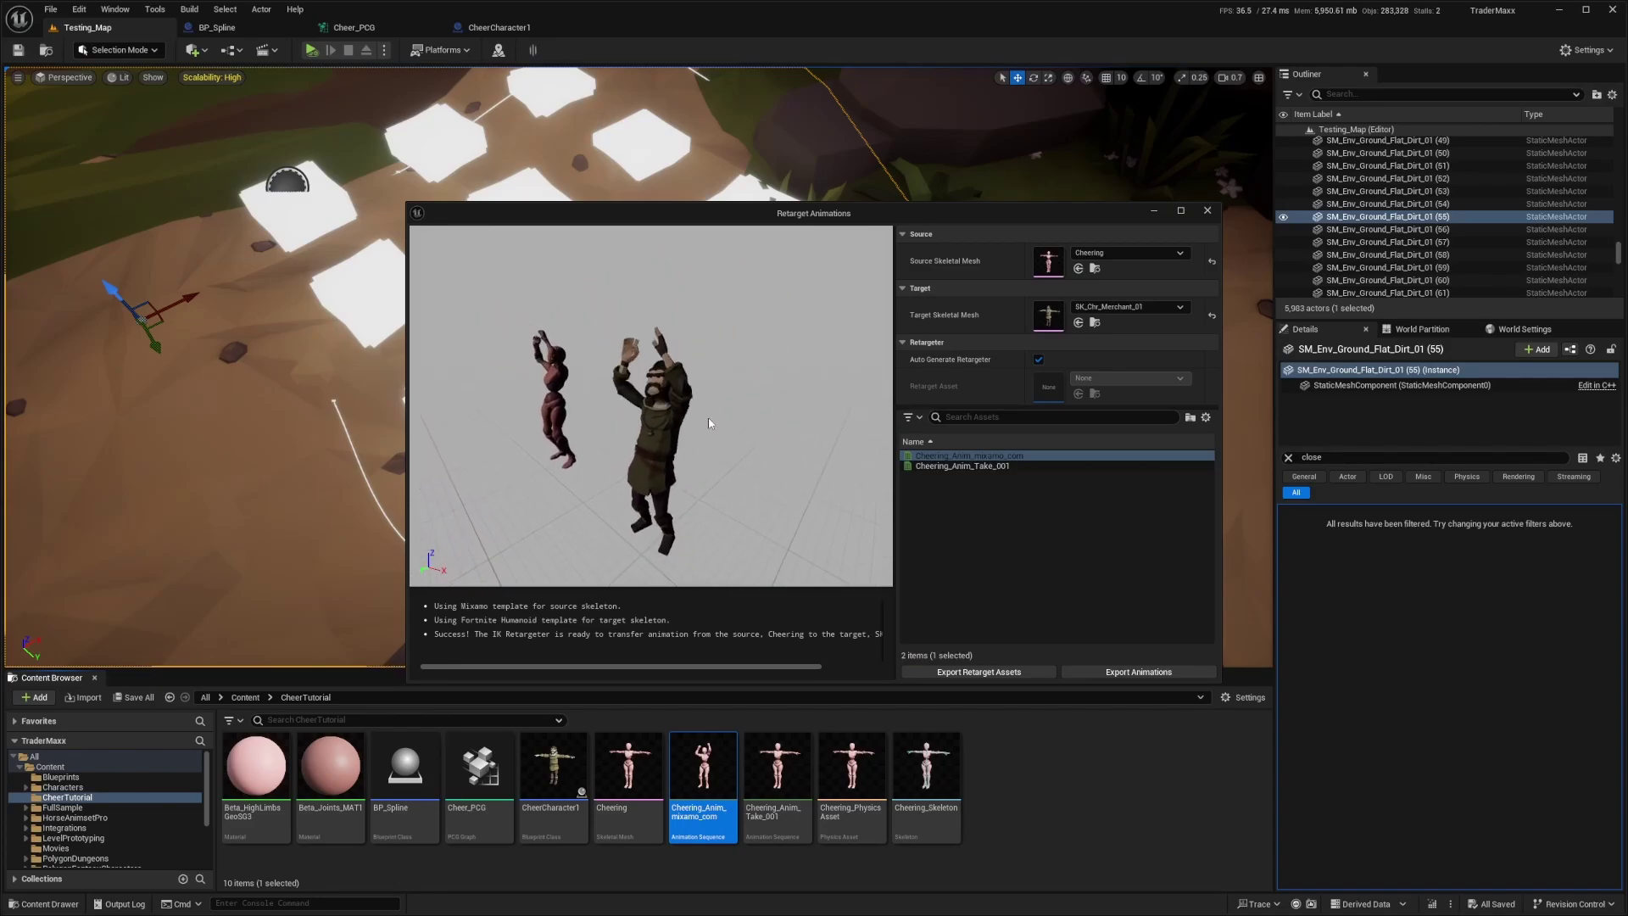
Export the retargeted cheer animation into the CheerTutorial folder
{"action": "left_click", "coordinate": [1139, 672]}
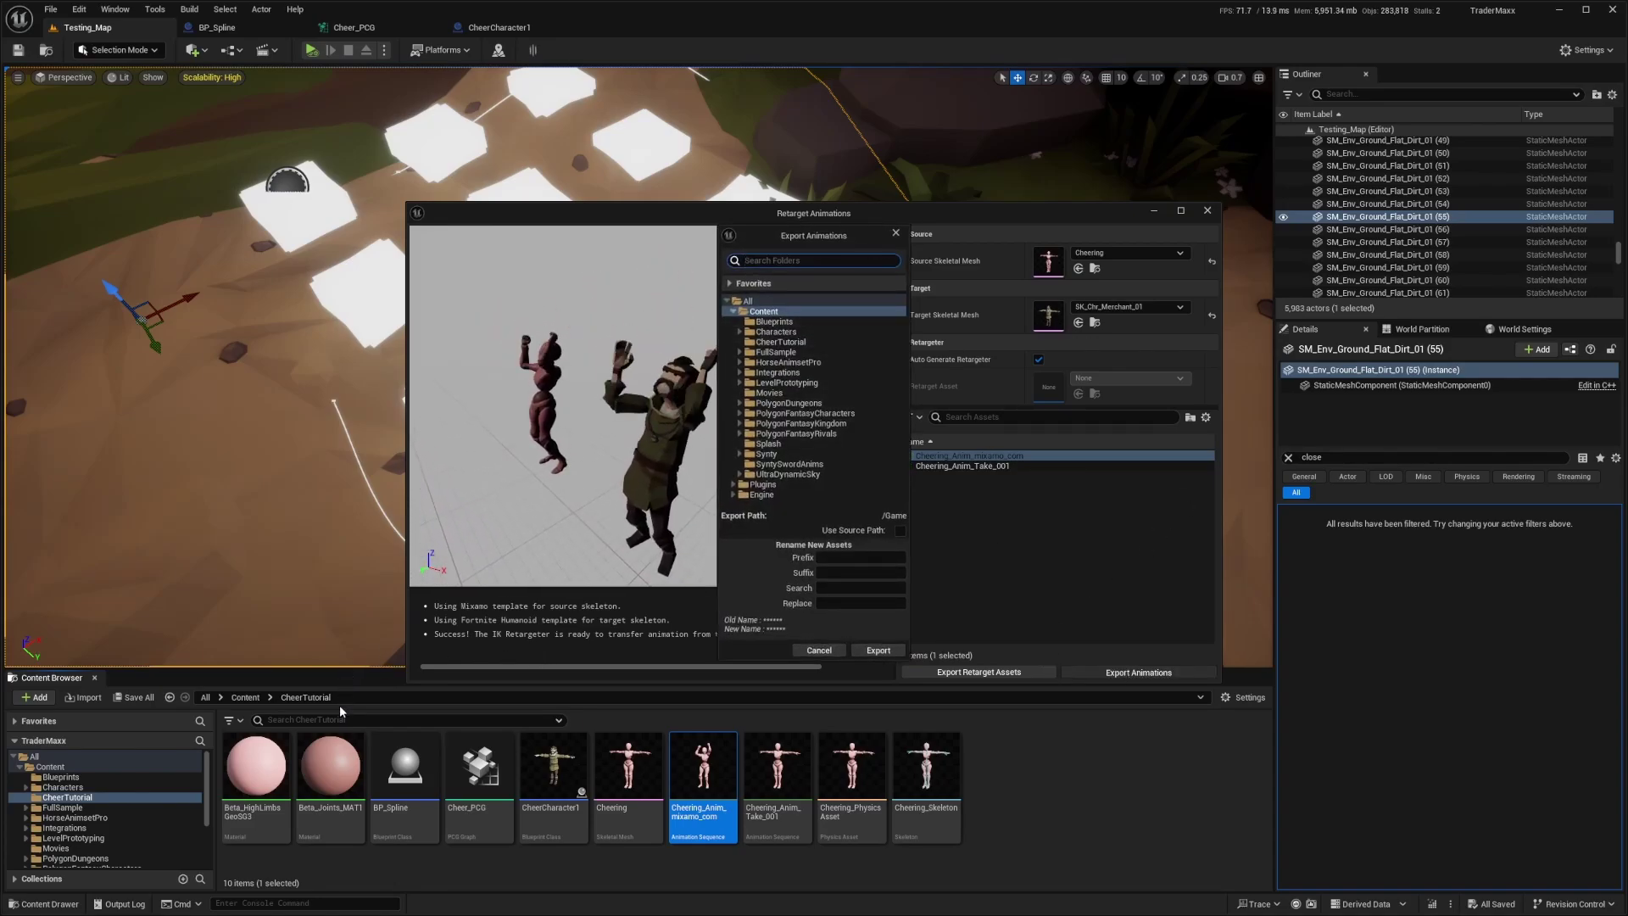
{"action": "left_click", "coordinate": [778, 343]}
{"action": "left_click", "coordinate": [878, 650]}
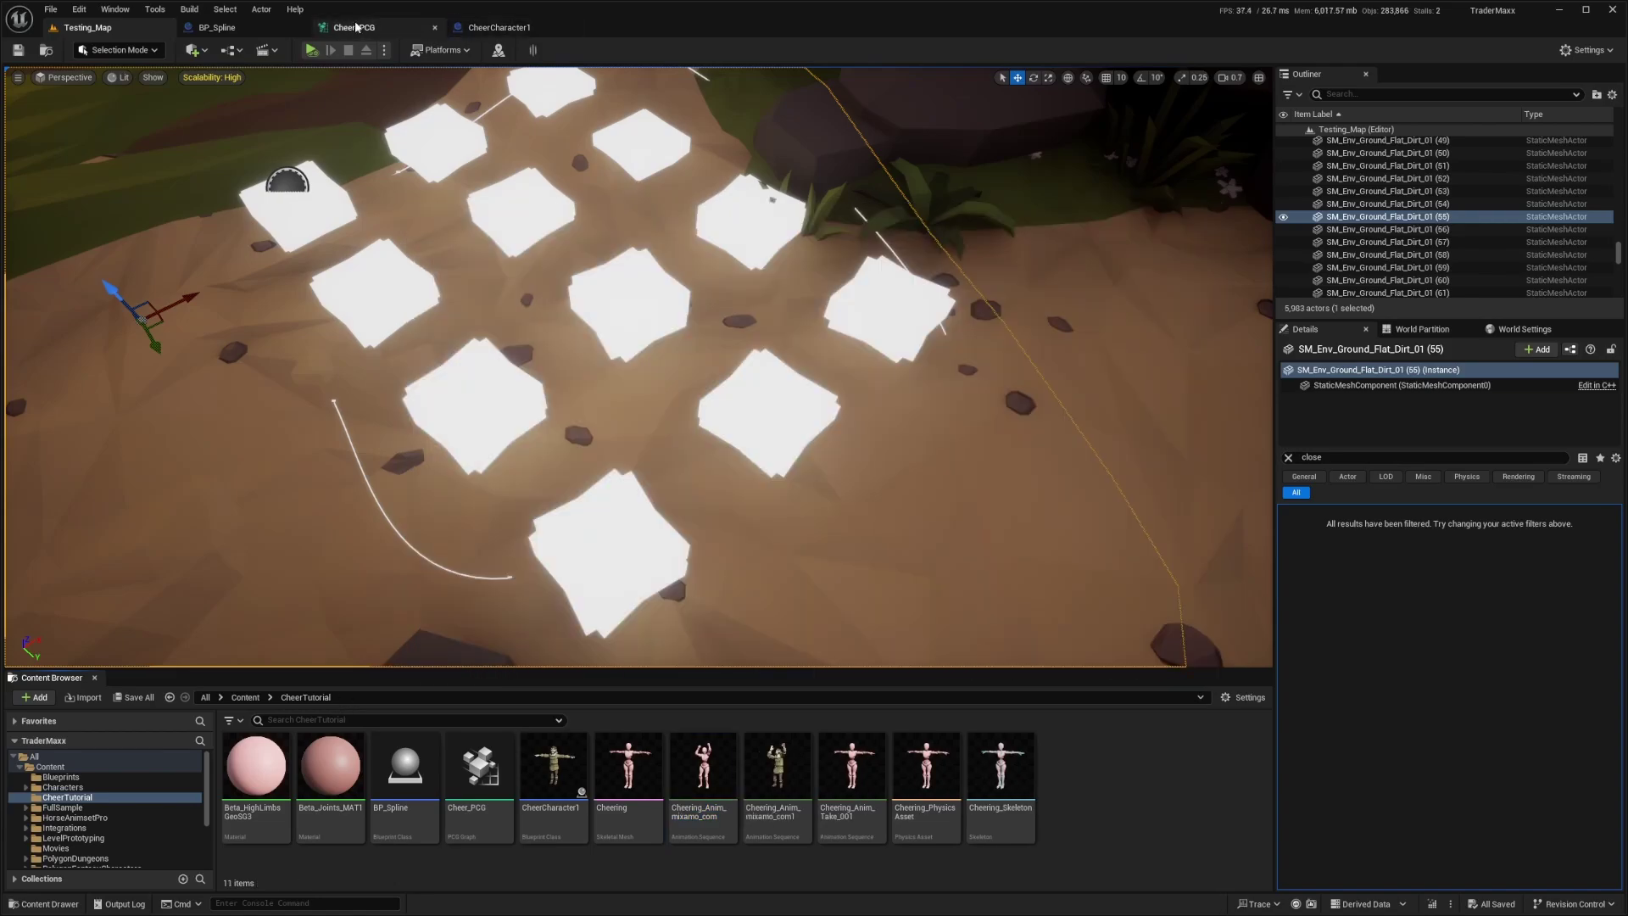
Set CheerCharacter1's Anim to Play to Cheering_Anim_mixamo_com1 in Use Animation Asset mode, then save and compile
{"action": "left_click", "coordinate": [497, 27]}
{"action": "left_click", "coordinate": [1476, 342]}
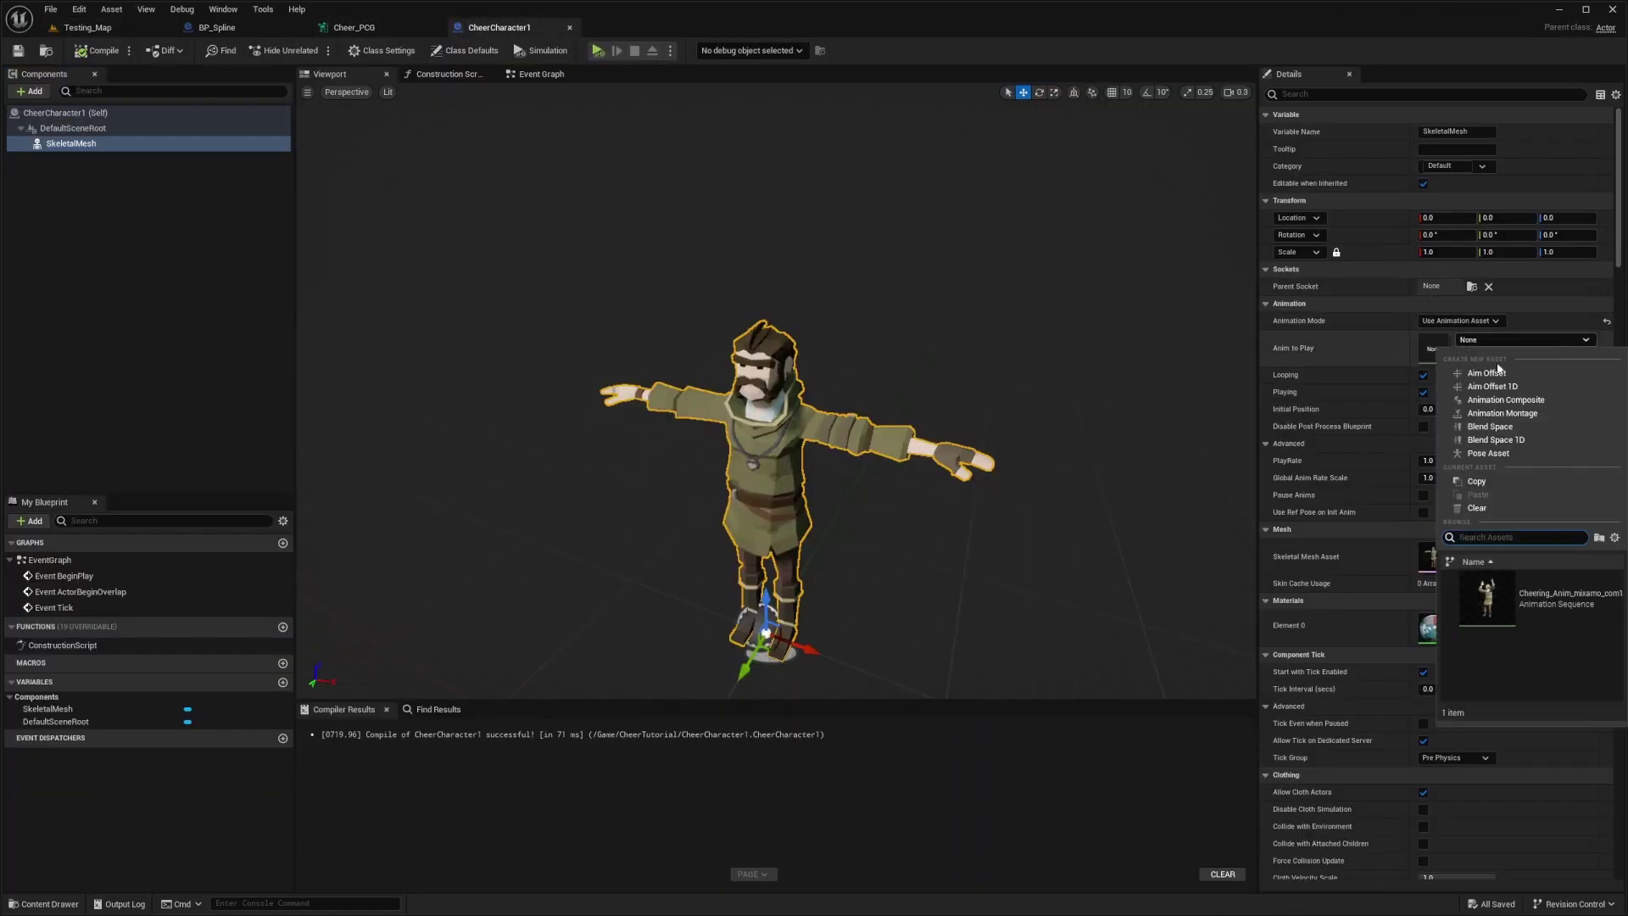
{"action": "left_click", "coordinate": [1516, 609]}
{"action": "key", "text": "ctrl+s"}
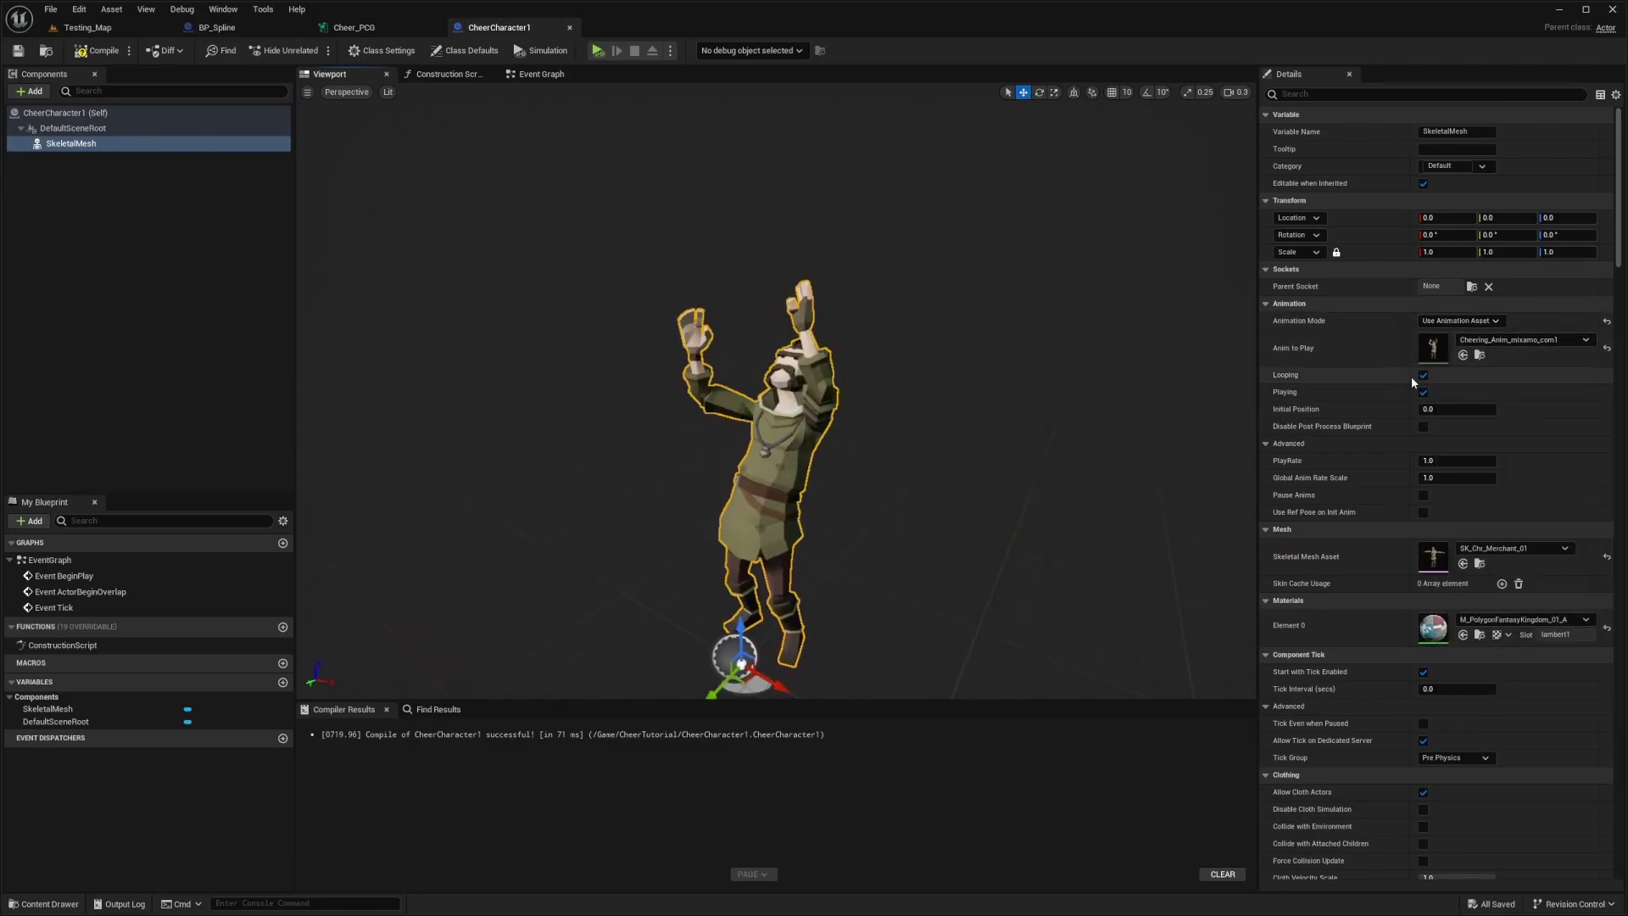
{"action": "left_click", "coordinate": [1476, 321]}
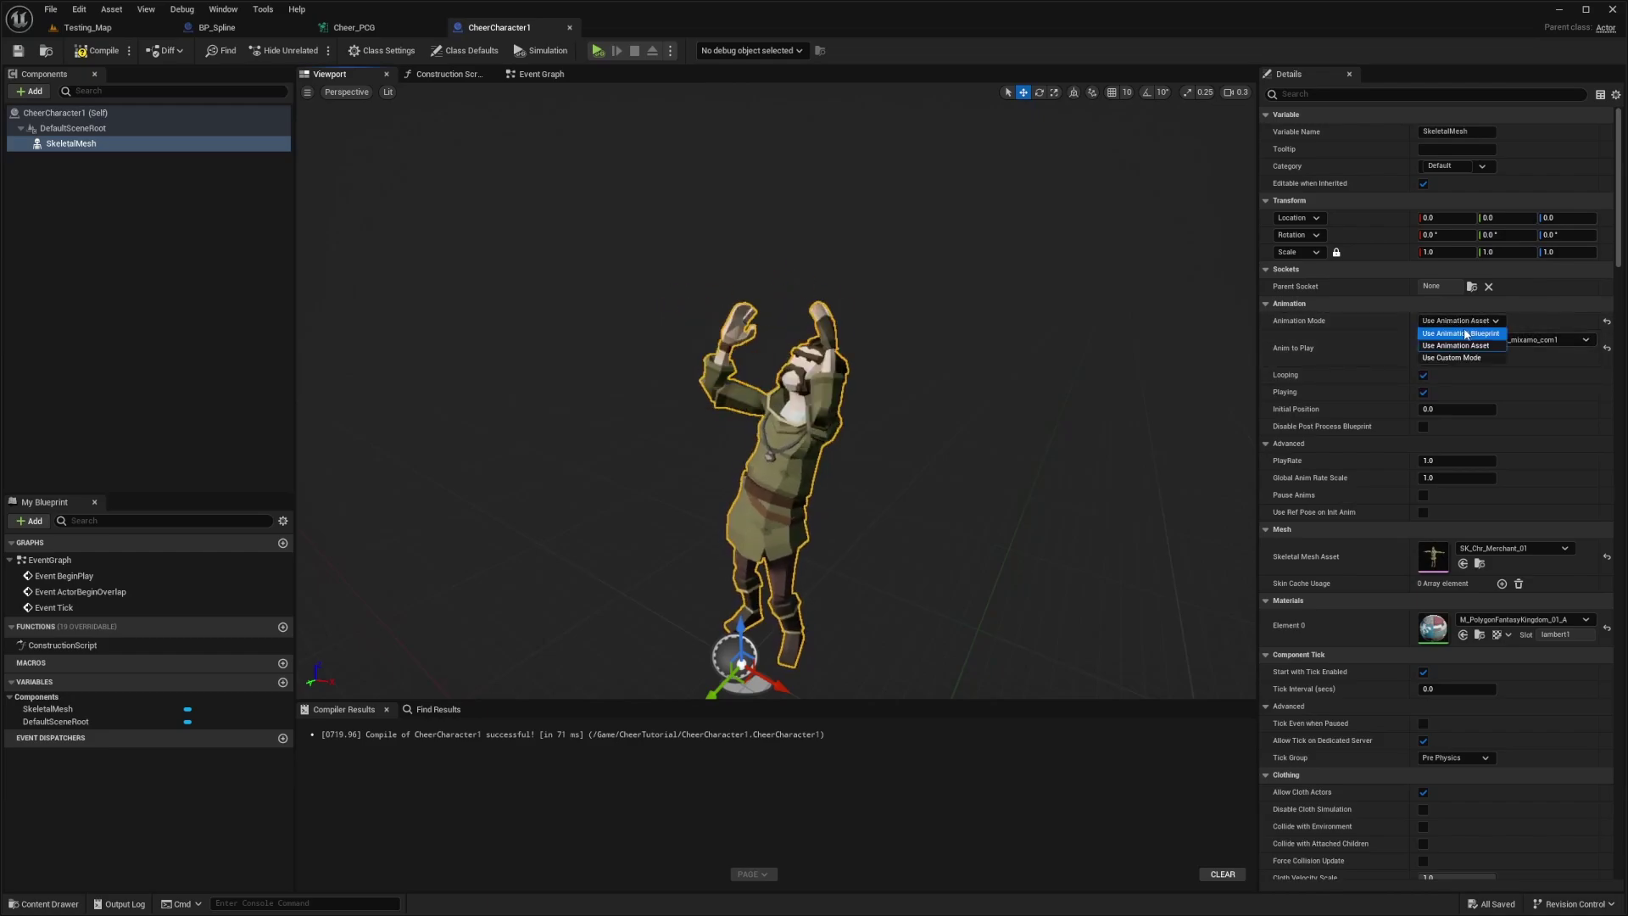
{"action": "left_click", "coordinate": [1469, 324]}
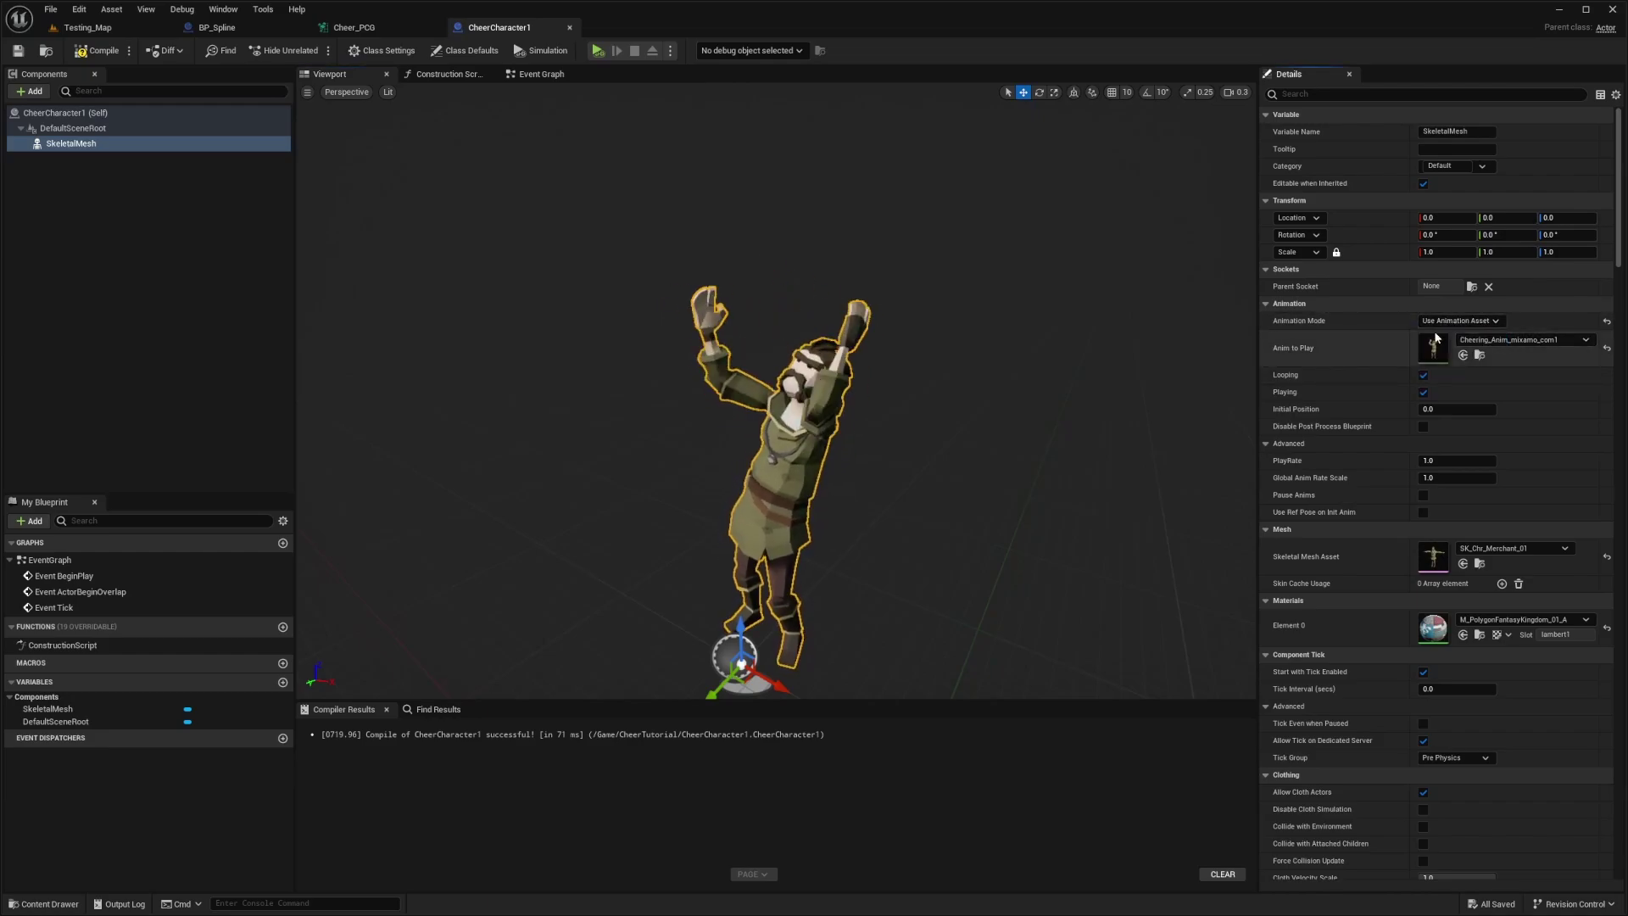
{"action": "left_click", "coordinate": [97, 51]}
{"action": "right_click_drag", "start_coordinate": [797, 319], "coordinate": [819, 303]}
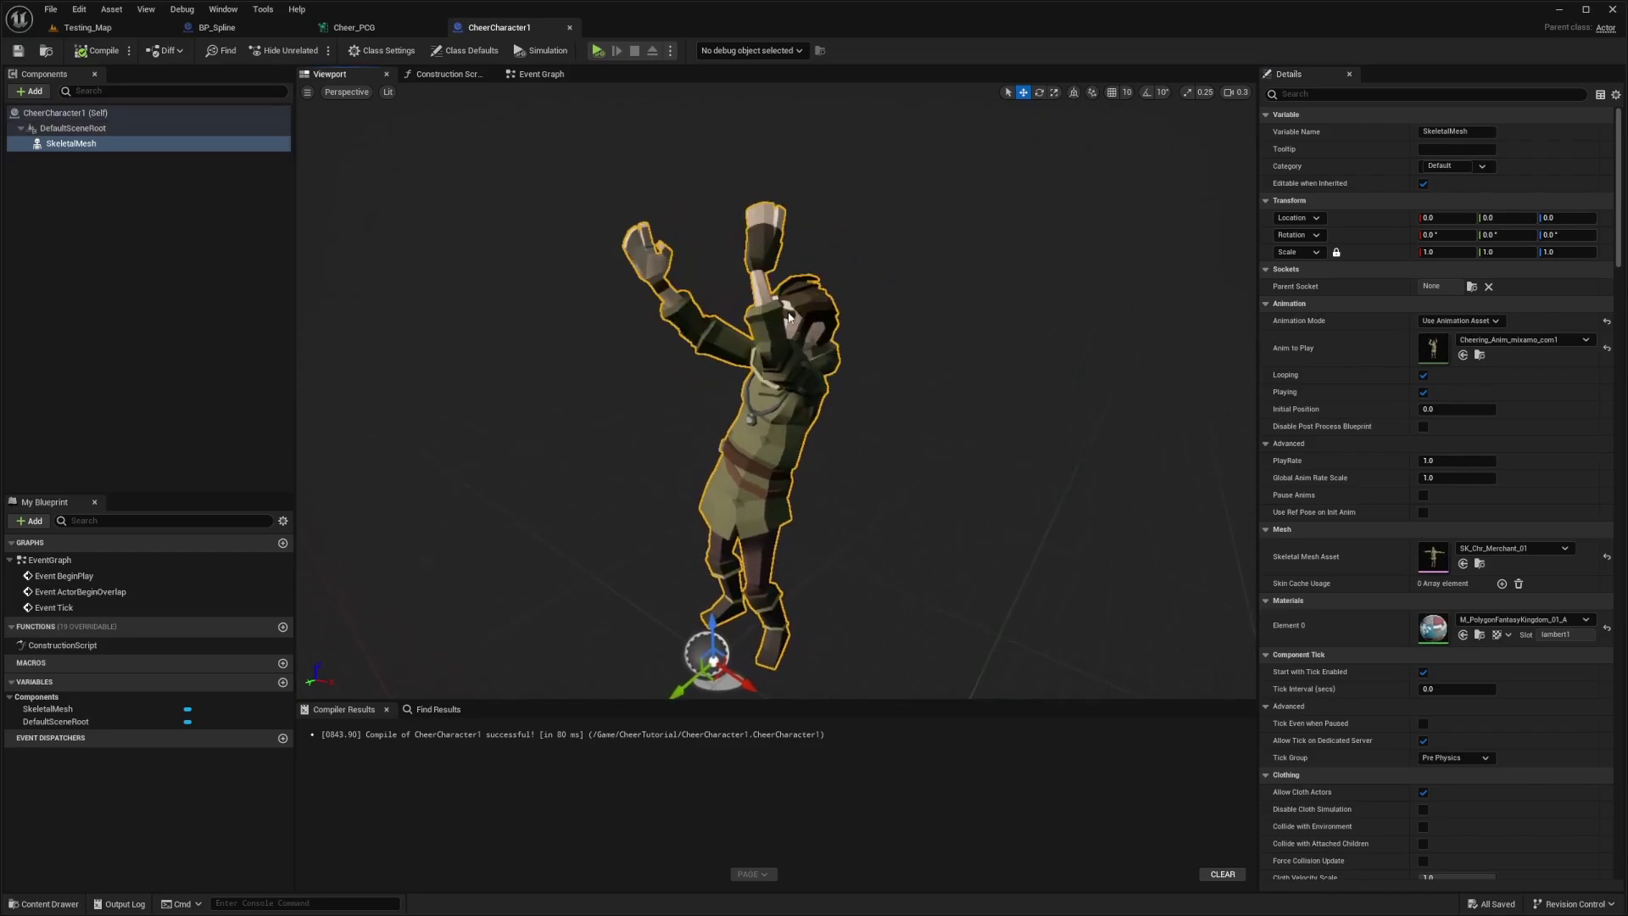
{"action": "scroll", "coordinate": [819, 303], "scroll_direction": "up", "scroll_amount": 2}
{"action": "scroll", "coordinate": [810, 302], "scroll_direction": "down", "scroll_amount": 2}
{"action": "scroll", "coordinate": [795, 310], "scroll_direction": "down", "scroll_amount": 1}
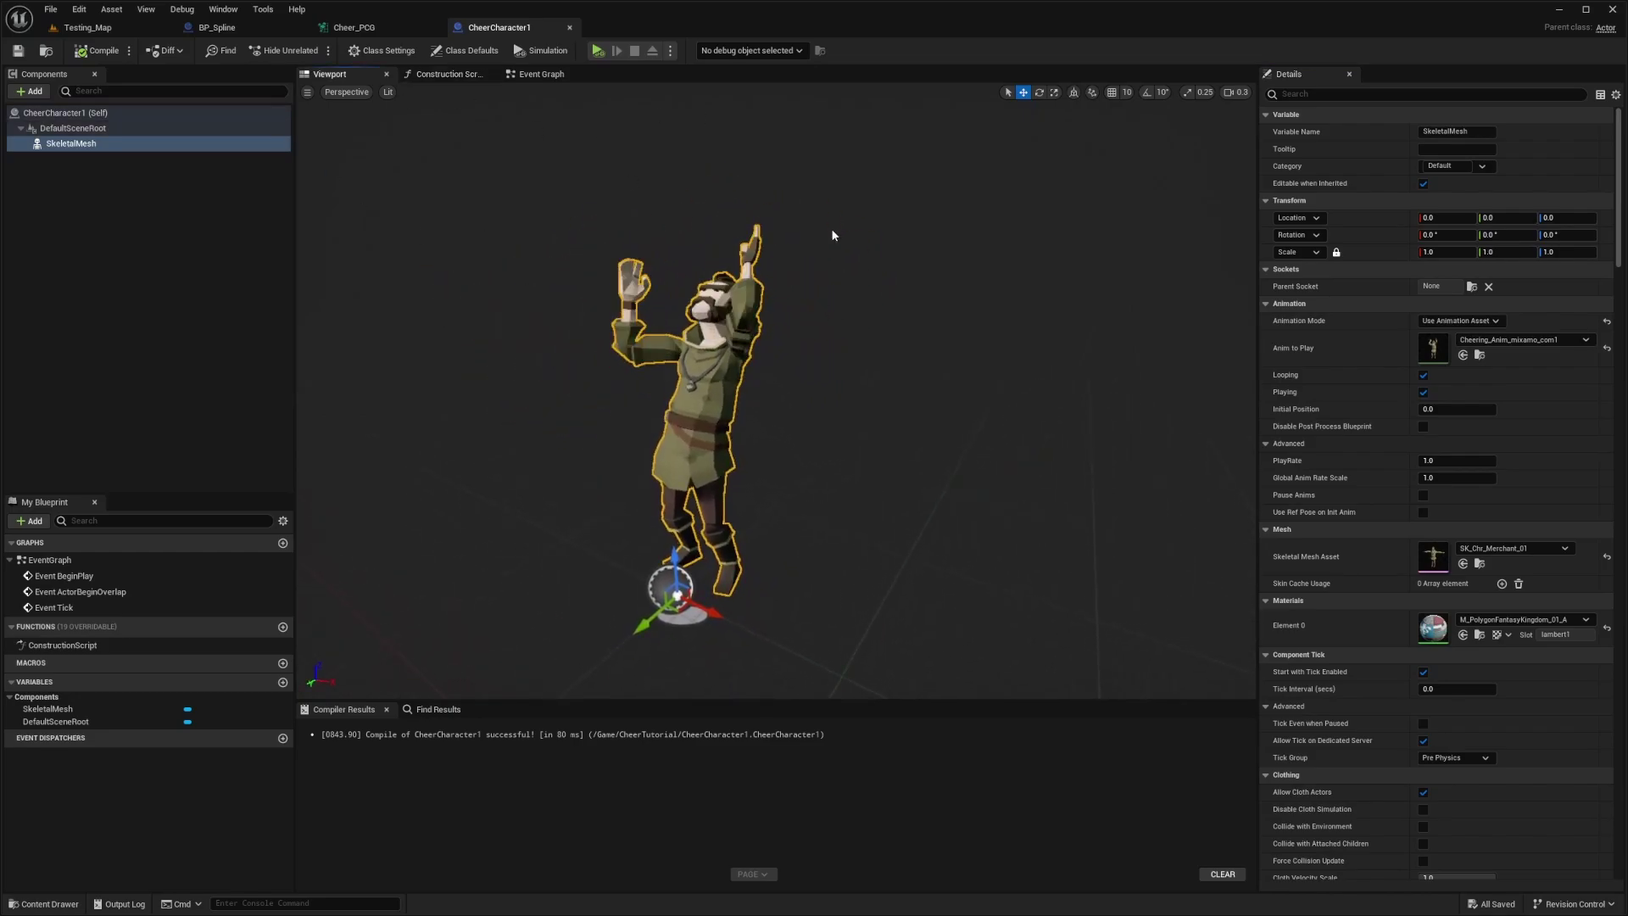
Set Cheer_PCG's Spawn Actor Template Actor Class to CheerCharacter1
{"action": "left_click", "coordinate": [354, 26]}
{"action": "right_click_drag", "start_coordinate": [463, 84], "coordinate": [595, 266]}
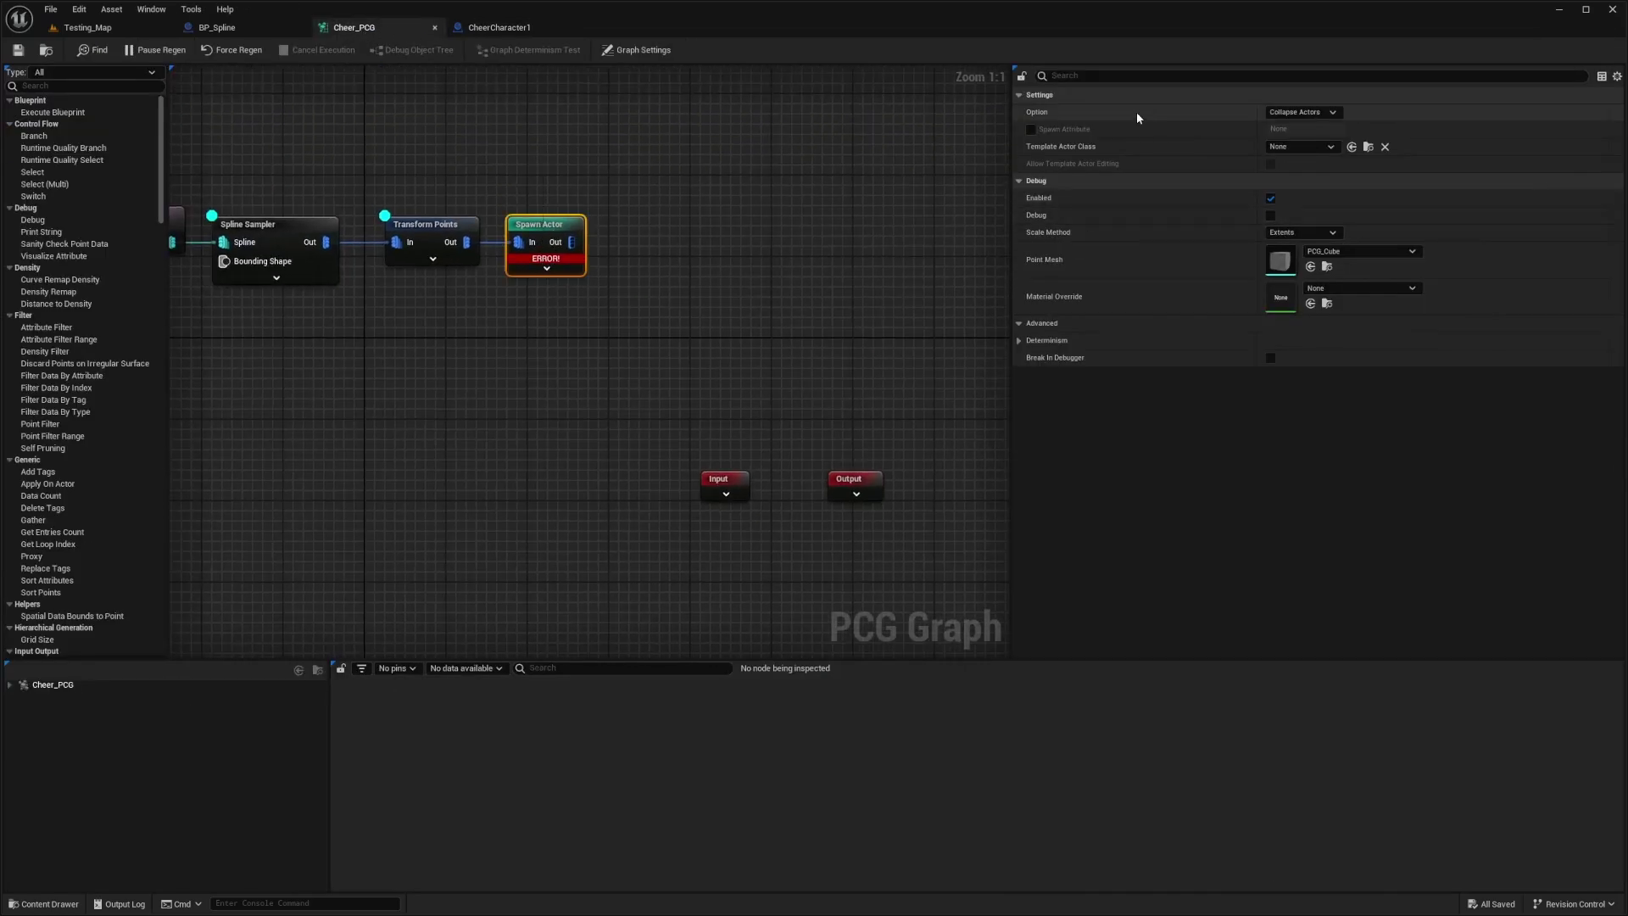
{"action": "left_click", "coordinate": [1295, 145]}
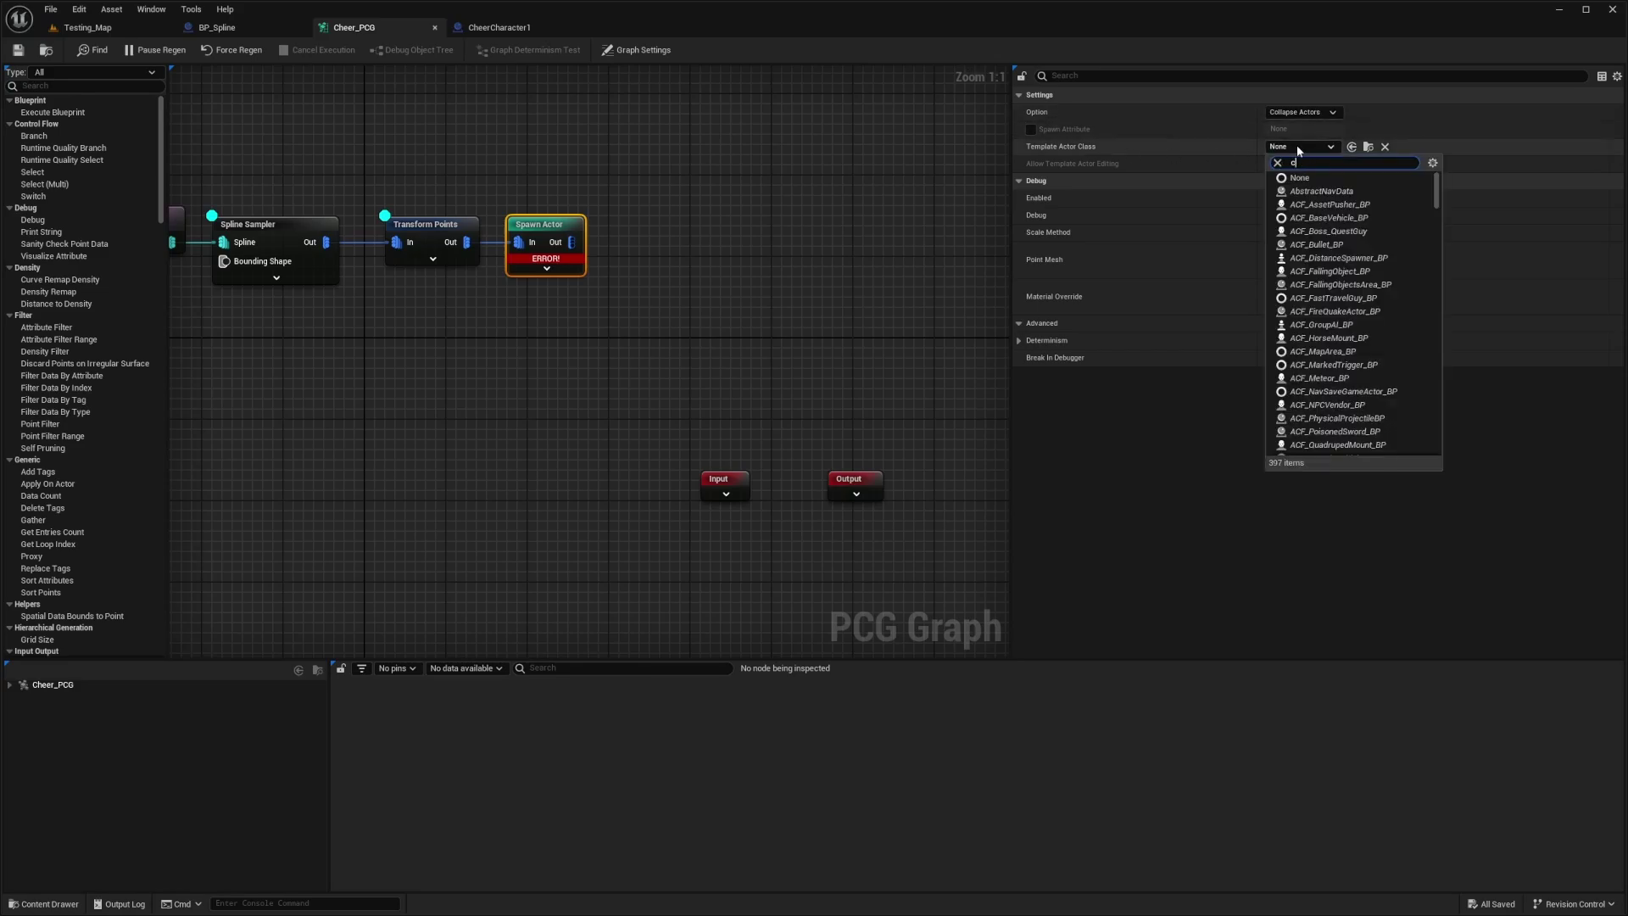
{"action": "type", "text": "cheer"}
{"action": "left_click", "coordinate": [1328, 198]}
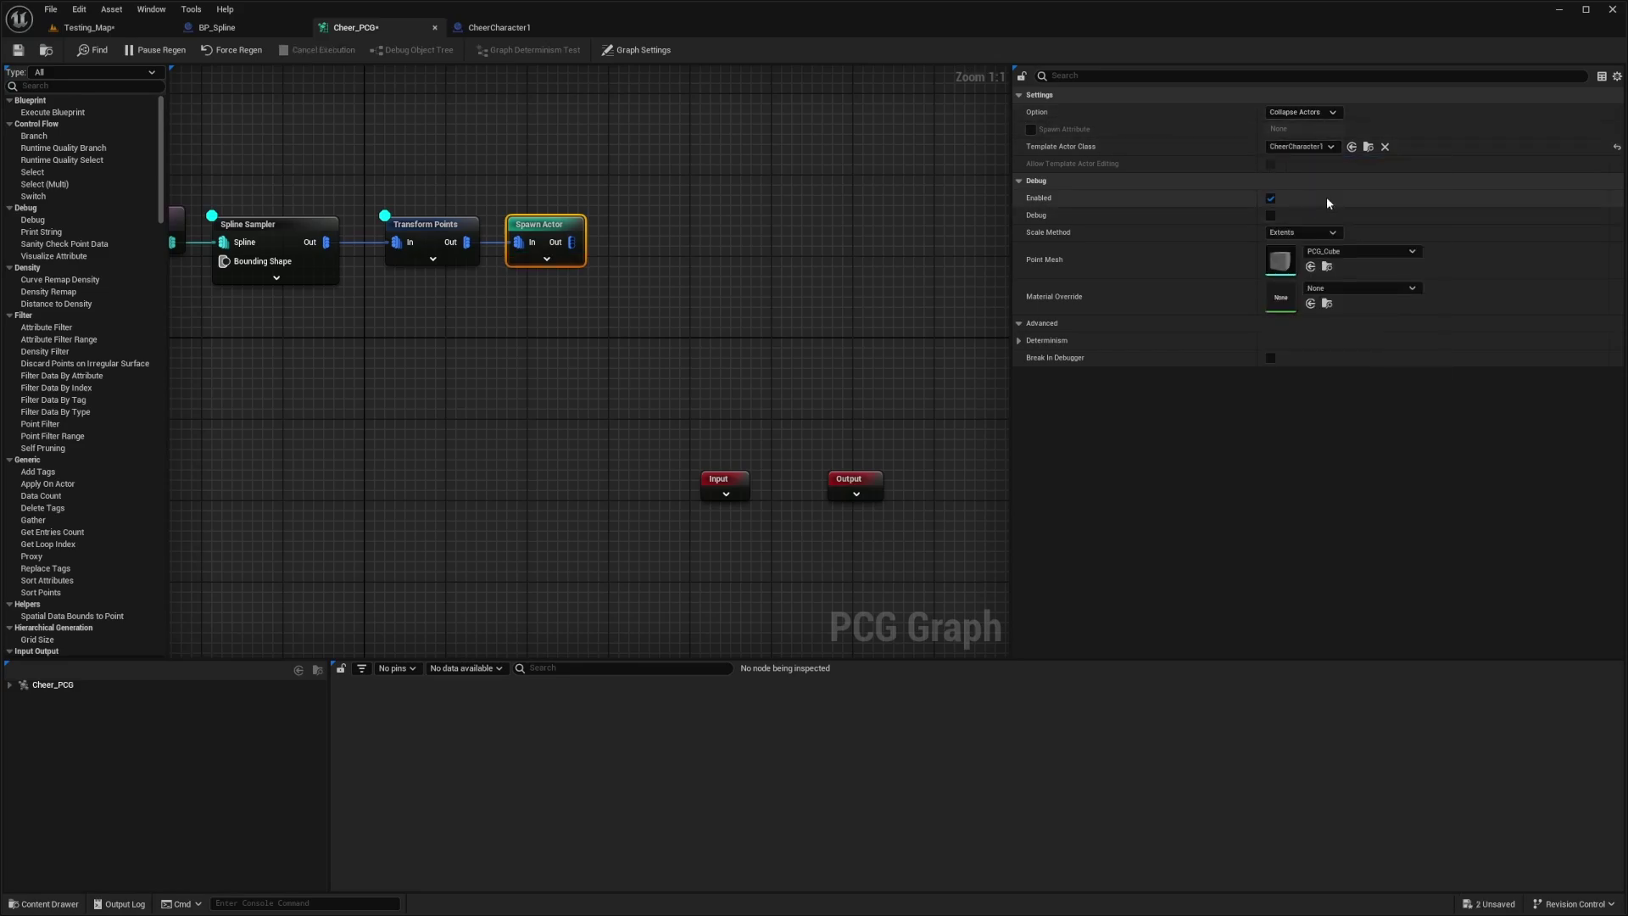
{"action": "left_click", "coordinate": [818, 214]}
Float the Cheer_PCG graph beside the Testing_Map level view and save
{"action": "left_click_drag", "start_coordinate": [365, 28], "coordinate": [1069, 445]}
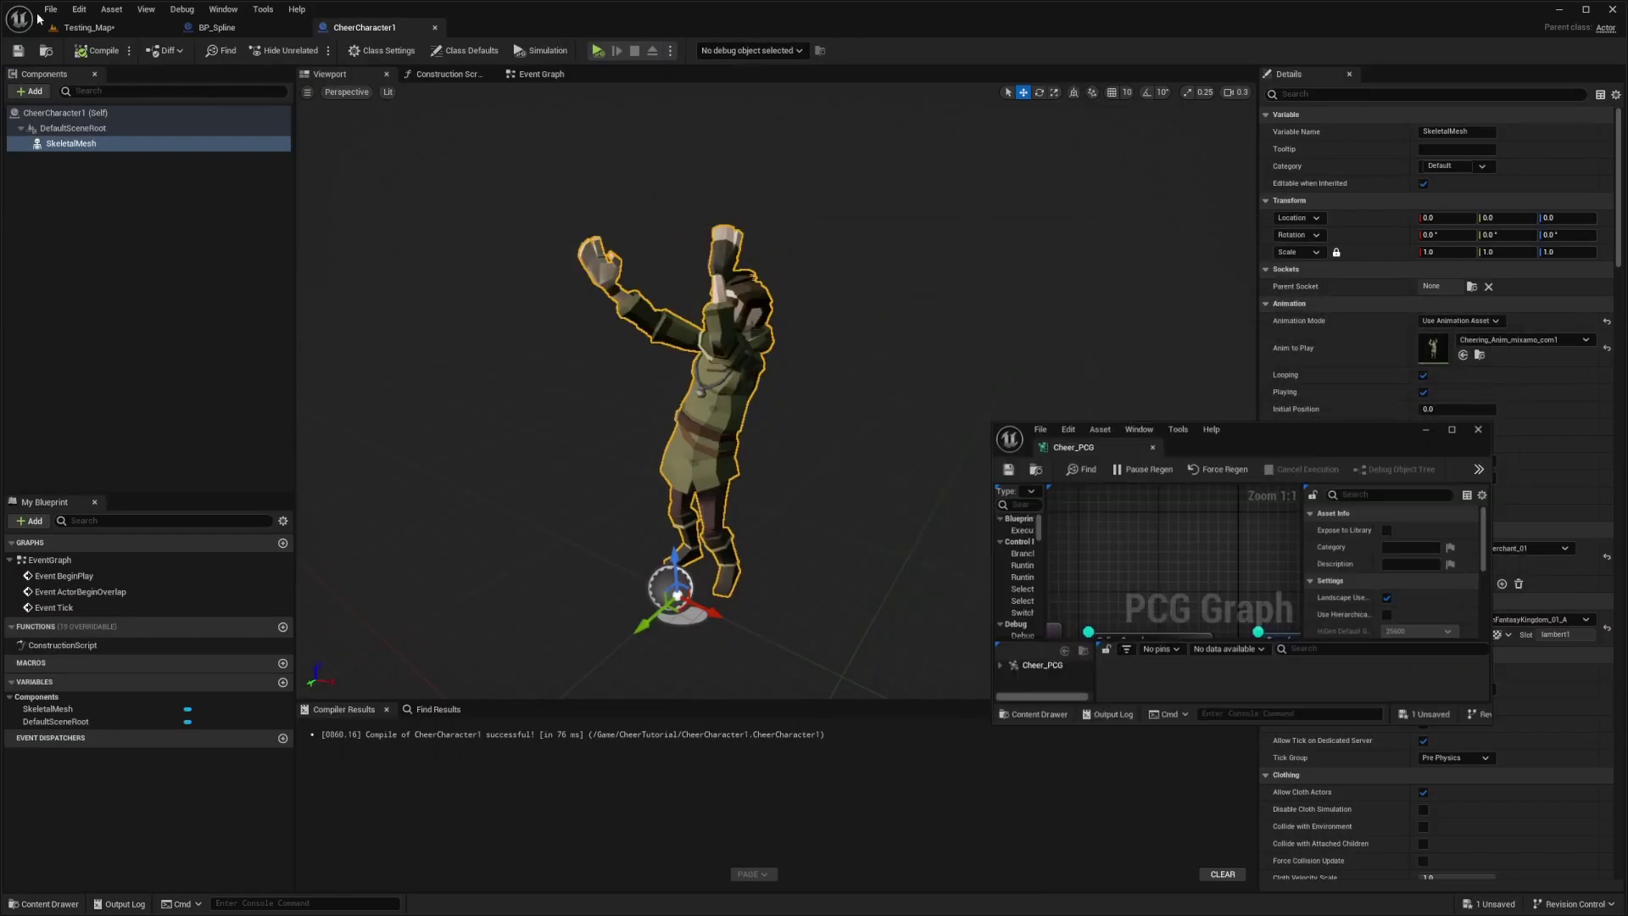
{"action": "left_click", "coordinate": [99, 32]}
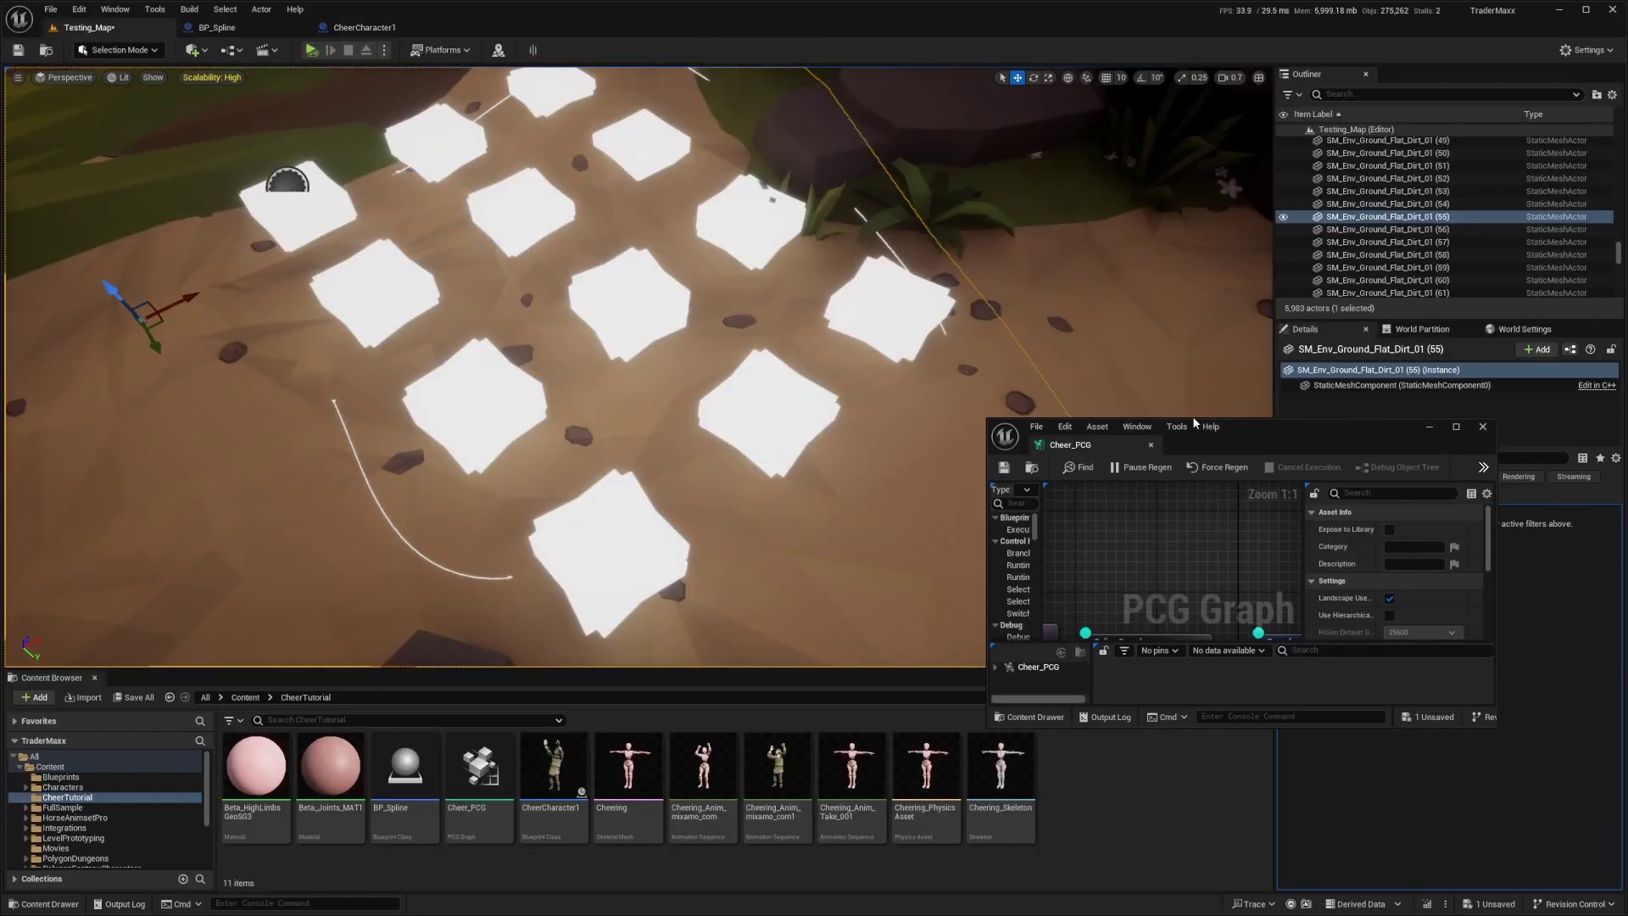
{"action": "left_click_drag", "start_coordinate": [1194, 424], "coordinate": [1026, 54]}
{"action": "right_click_drag", "start_coordinate": [509, 318], "coordinate": [569, 254]}
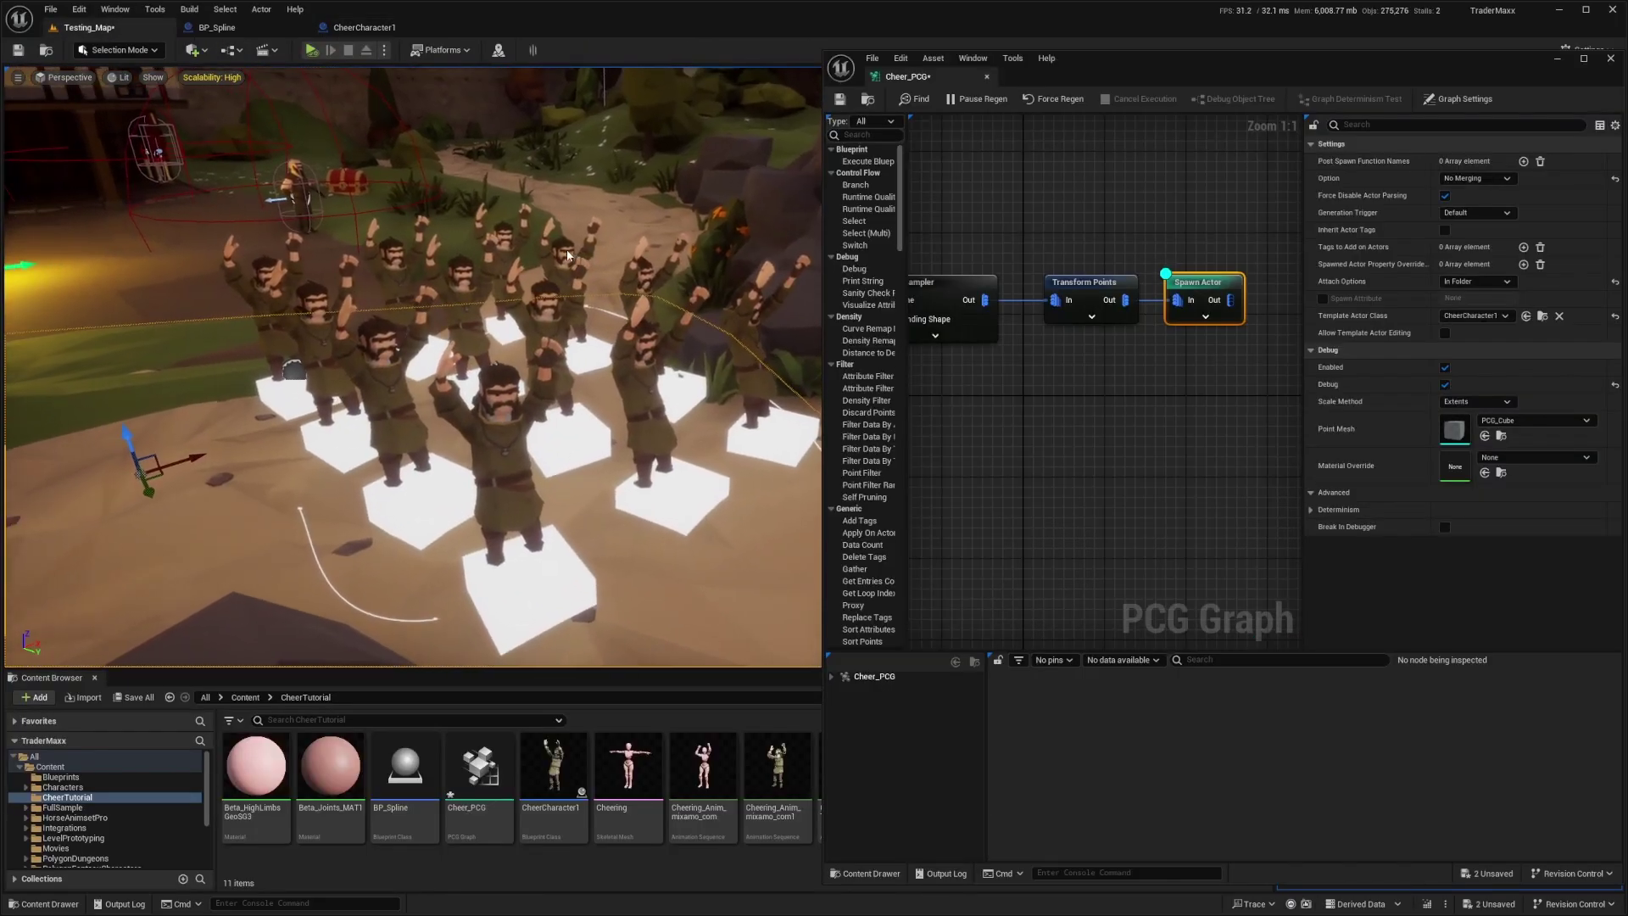
{"action": "key", "text": "ctrl+s"}
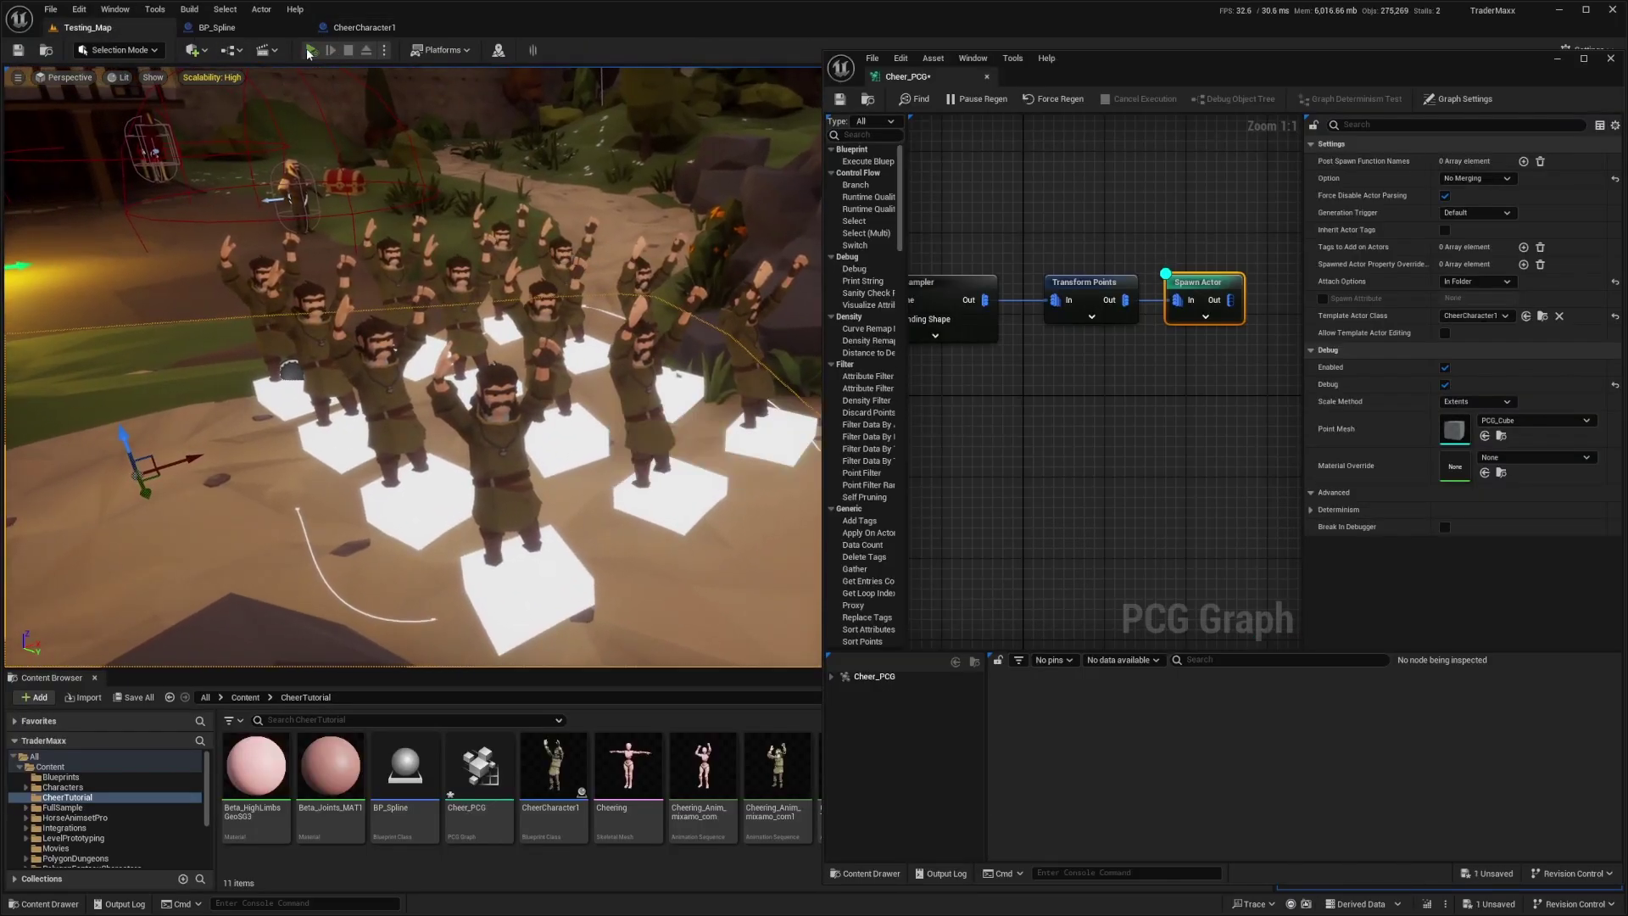
Play the level to test the crowd, then close the error log
{"action": "left_click", "coordinate": [309, 50]}
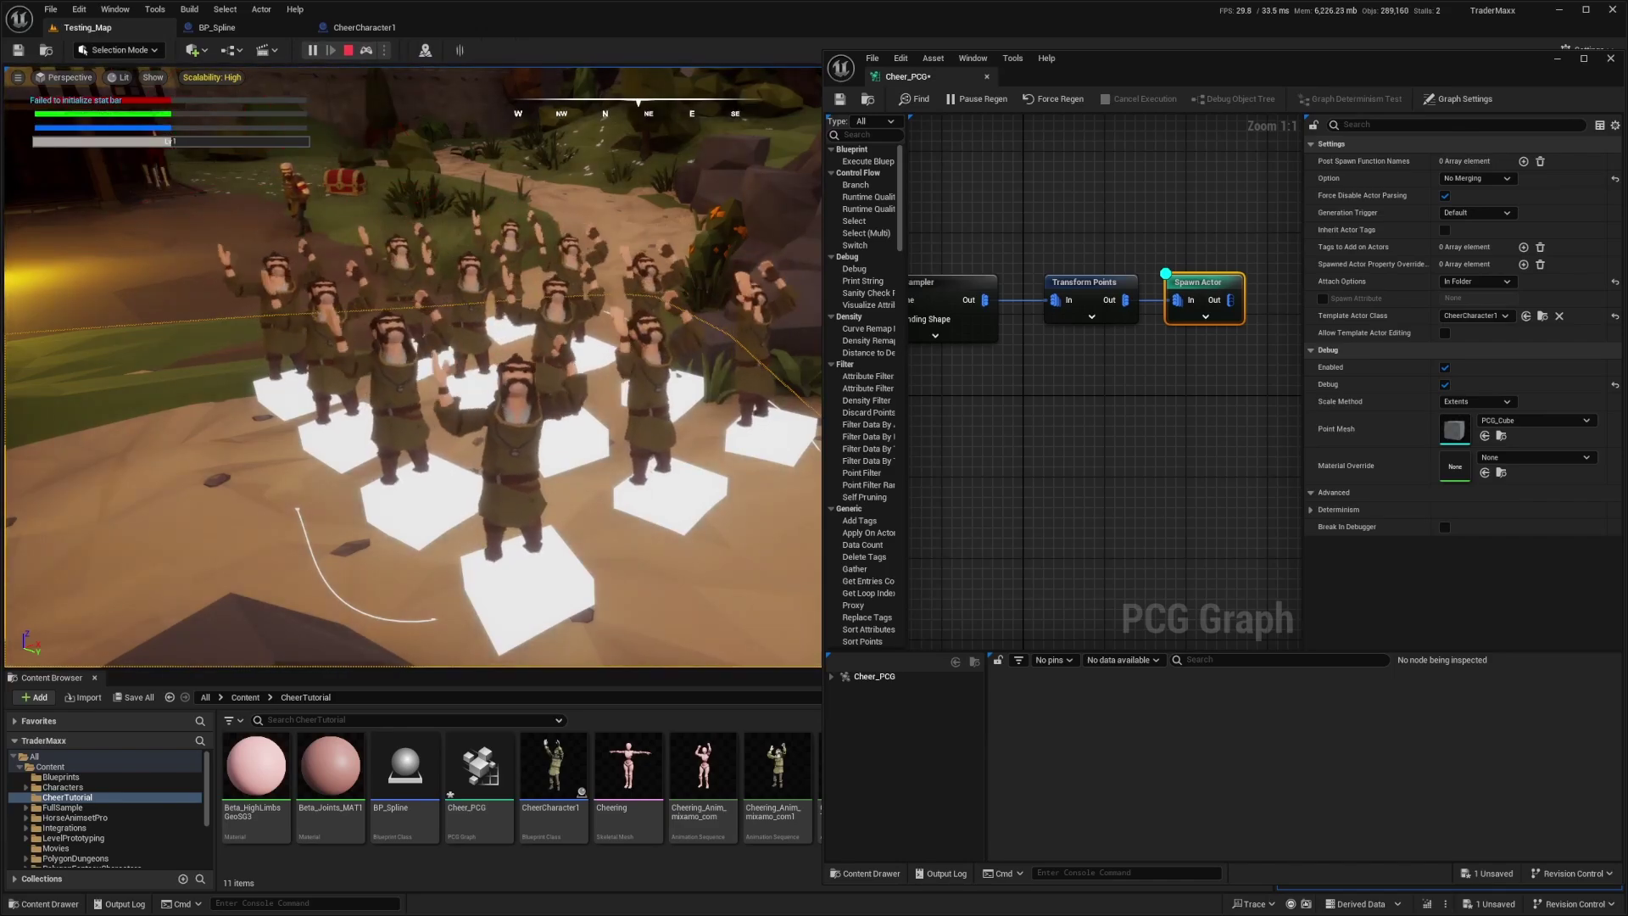
{"action": "key", "text": "Escape"}
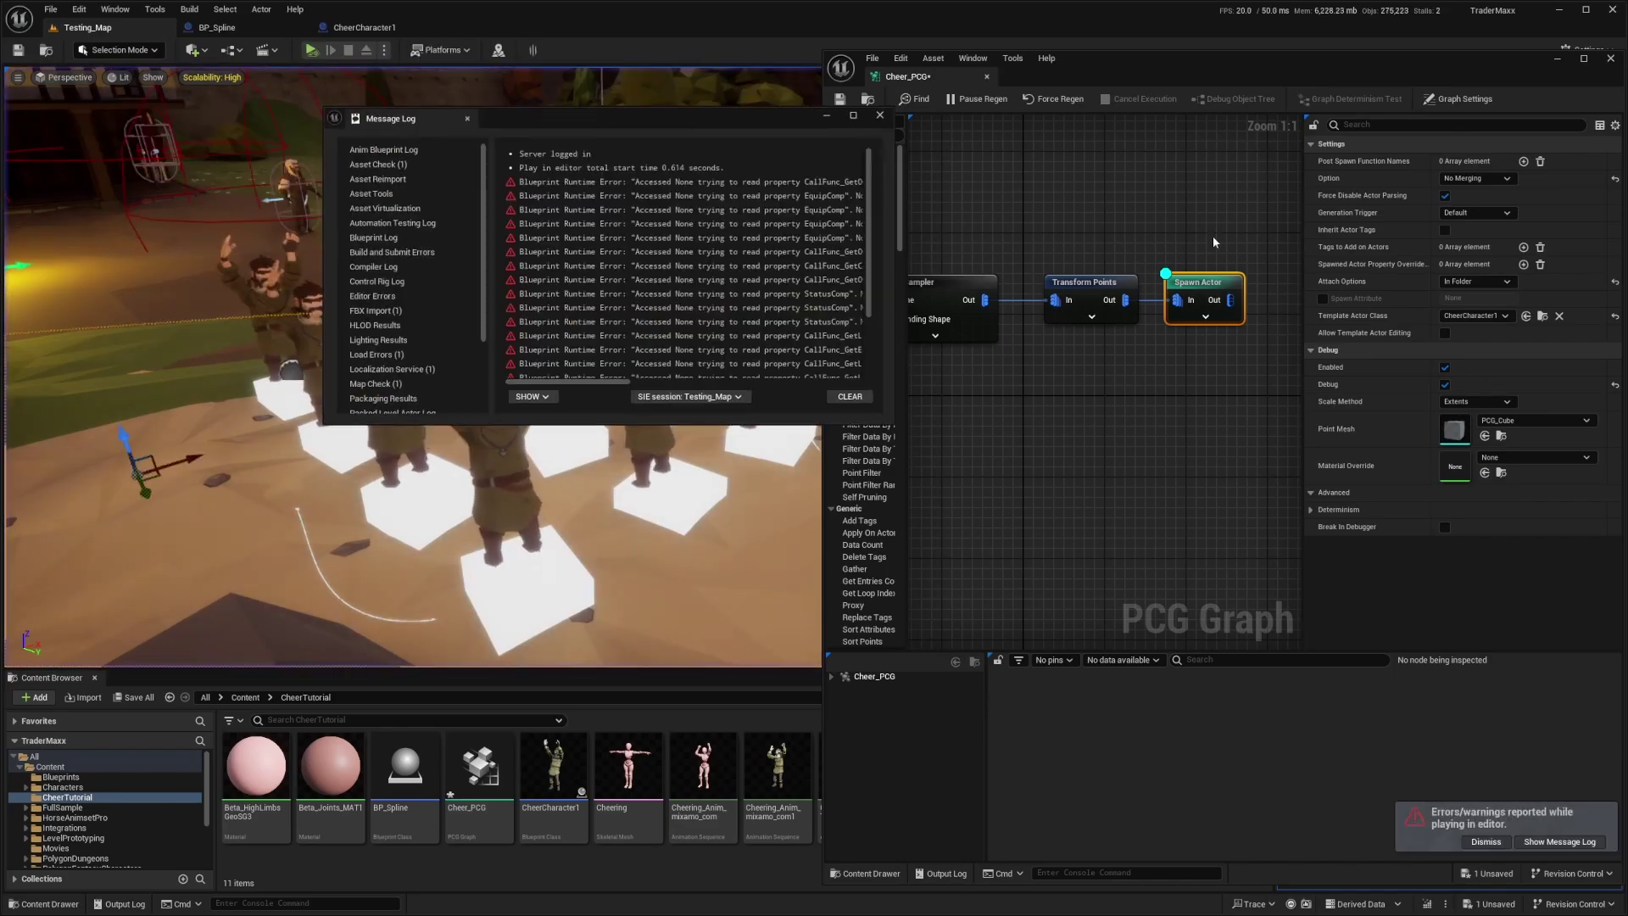
{"action": "left_click", "coordinate": [815, 120]}
{"action": "left_click", "coordinate": [876, 116]}
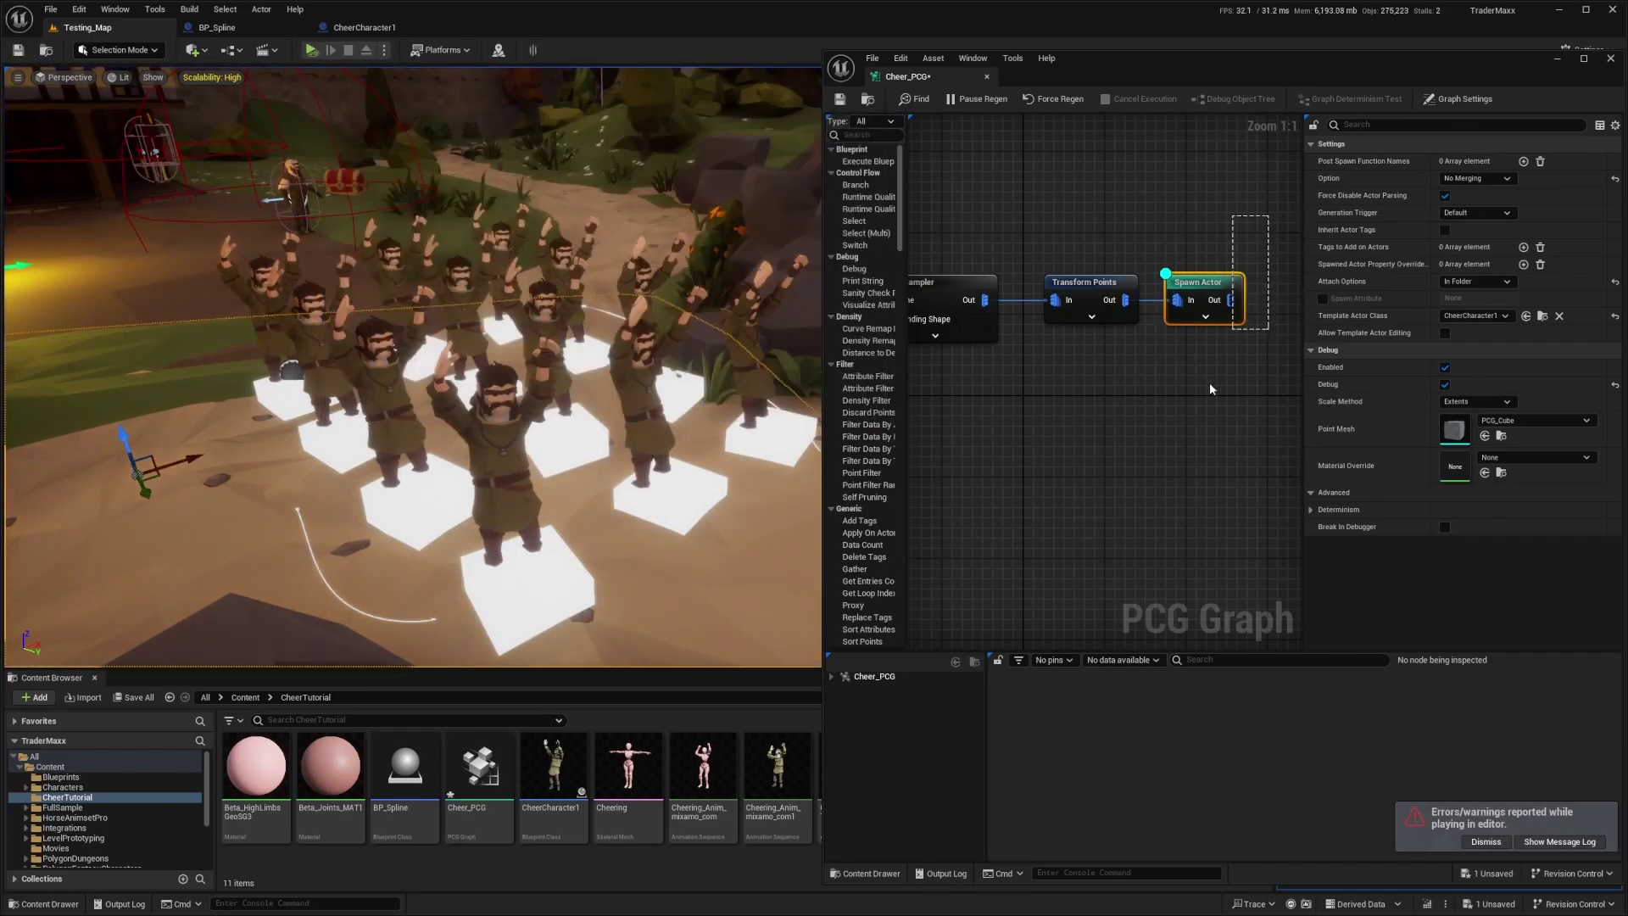
Turn off Debug on Spawn Actor and inspect the spawned crowd in the spline area
{"action": "key", "text": "d"}
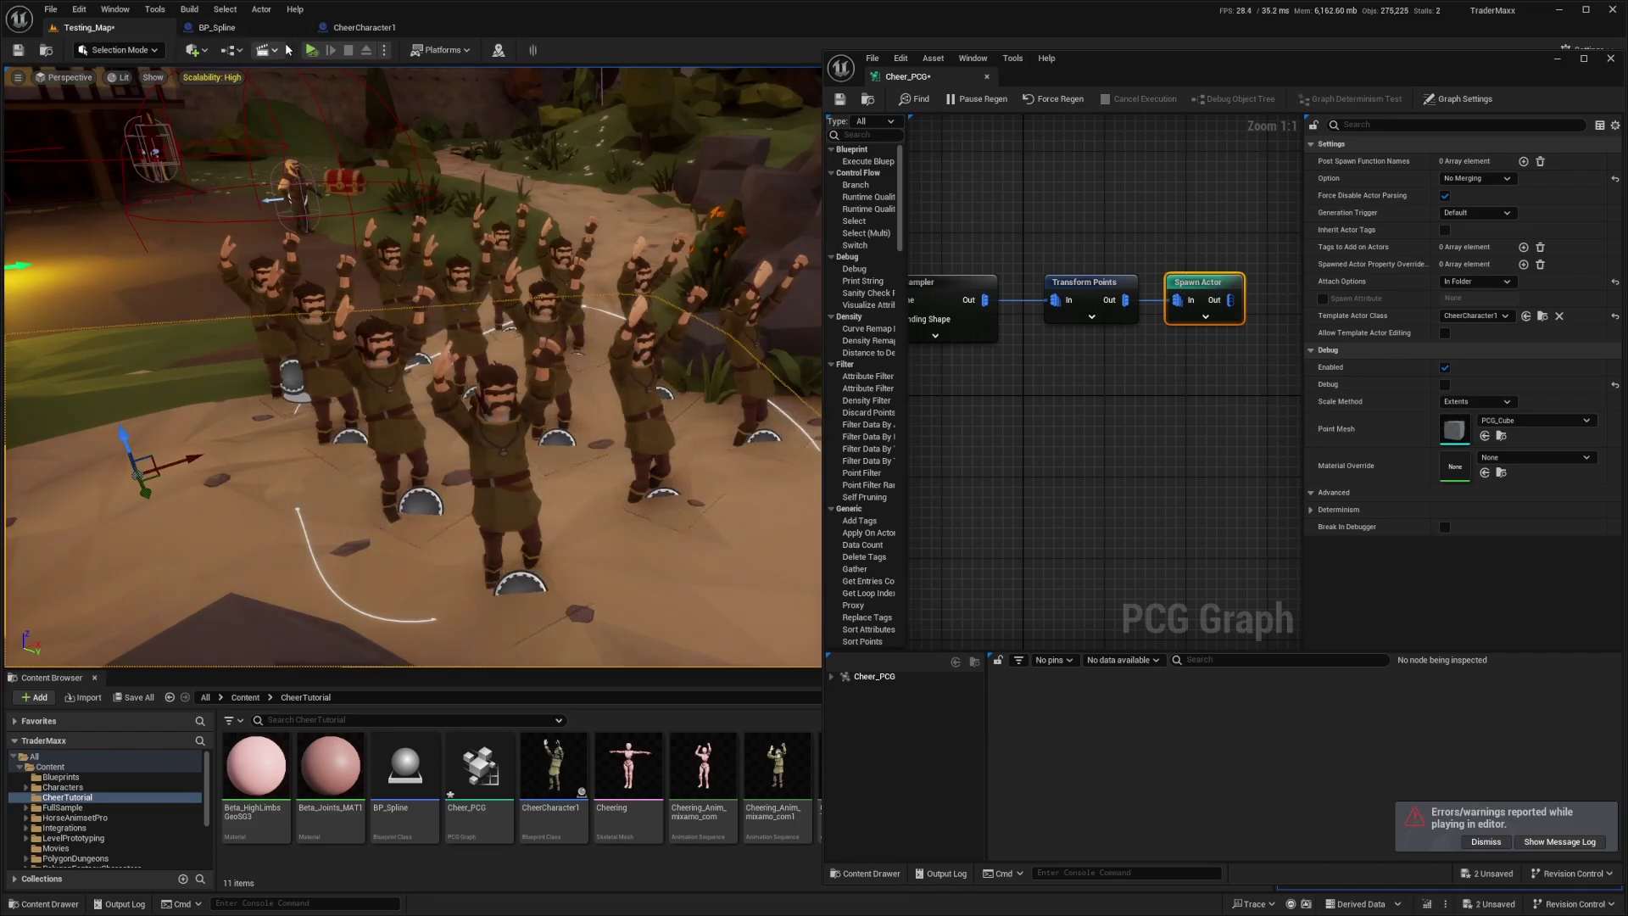
{"action": "right_click_drag", "start_coordinate": [420, 319], "coordinate": [507, 193]}
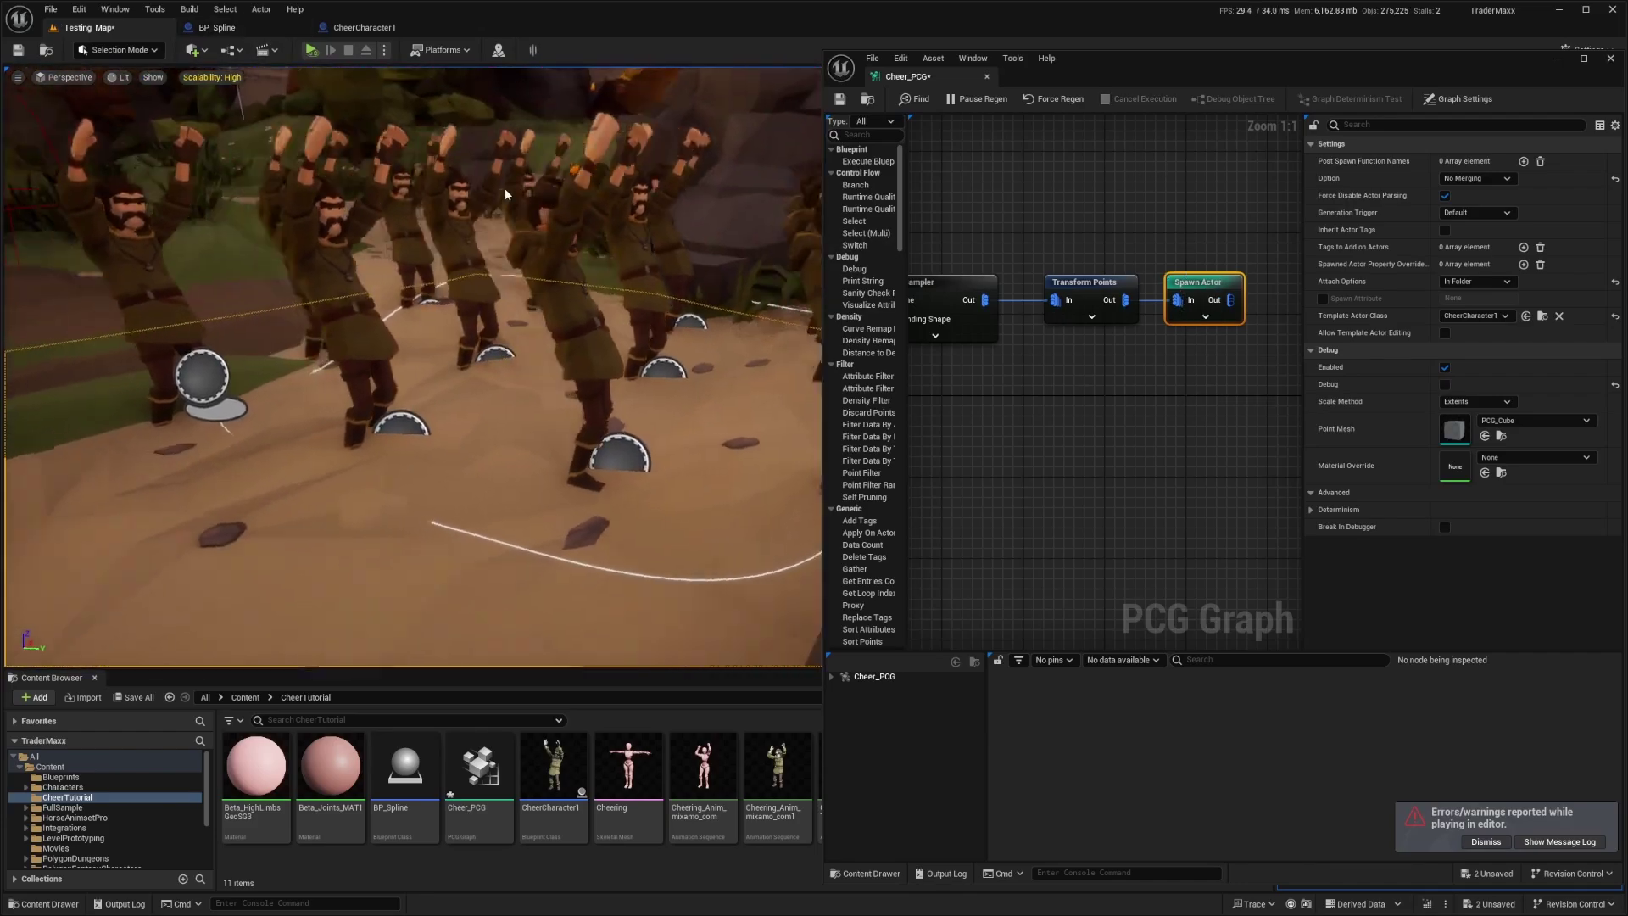
{"action": "right_click_drag", "start_coordinate": [508, 193], "coordinate": [363, 163]}
{"action": "left_click", "coordinate": [414, 328]}
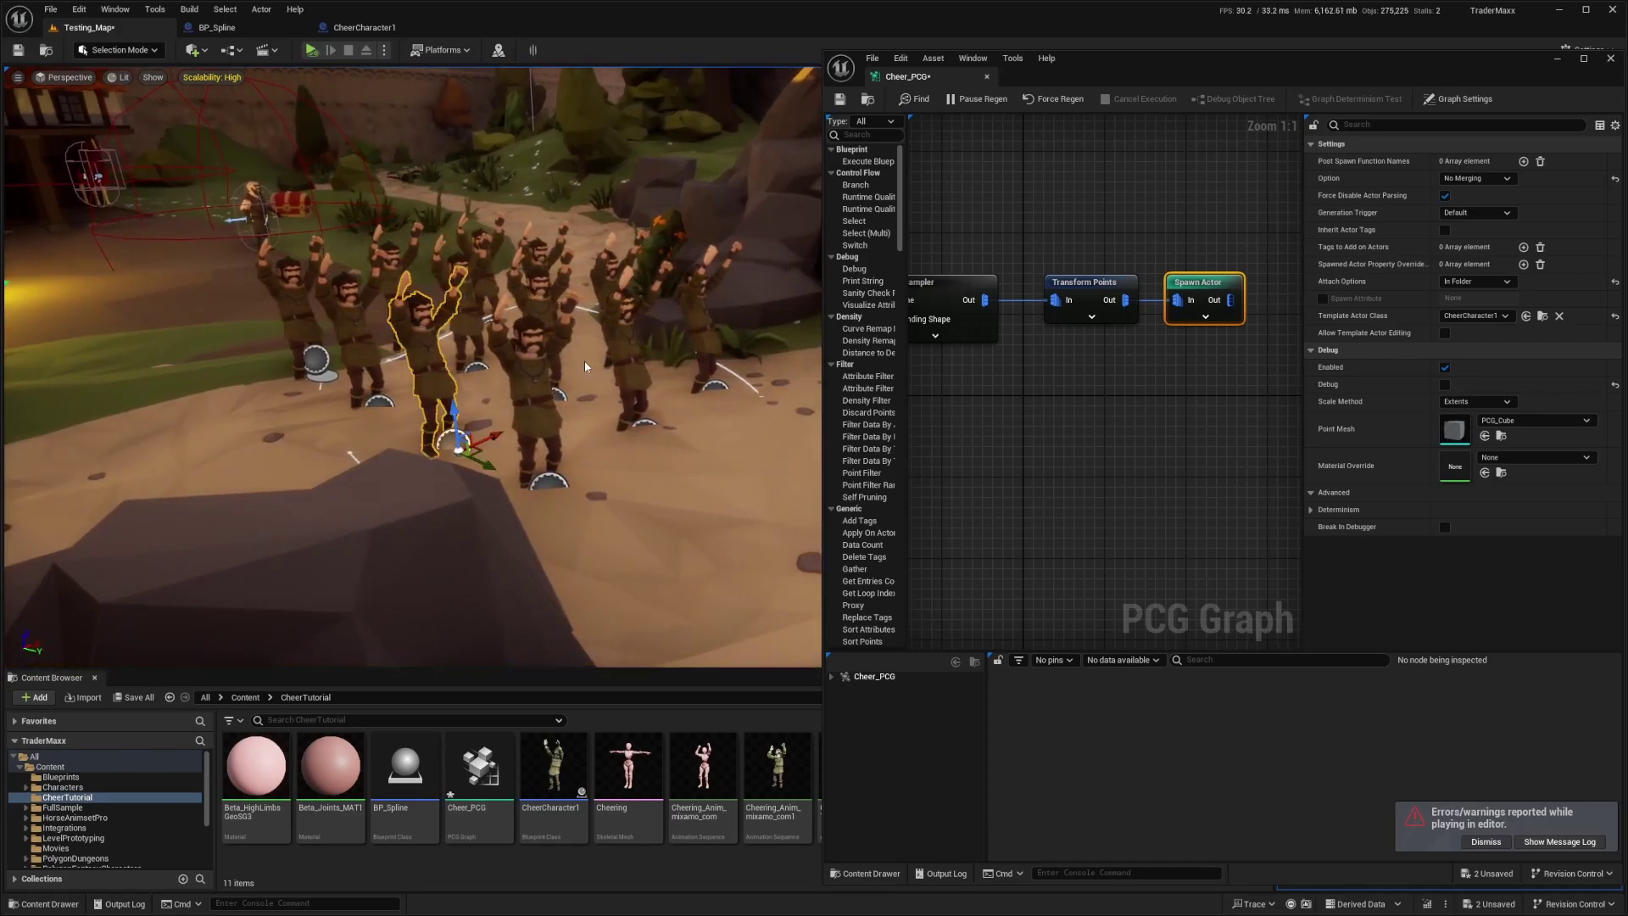
{"action": "left_click", "coordinate": [711, 414]}
{"action": "right_click_drag", "start_coordinate": [297, 303], "coordinate": [297, 303]}
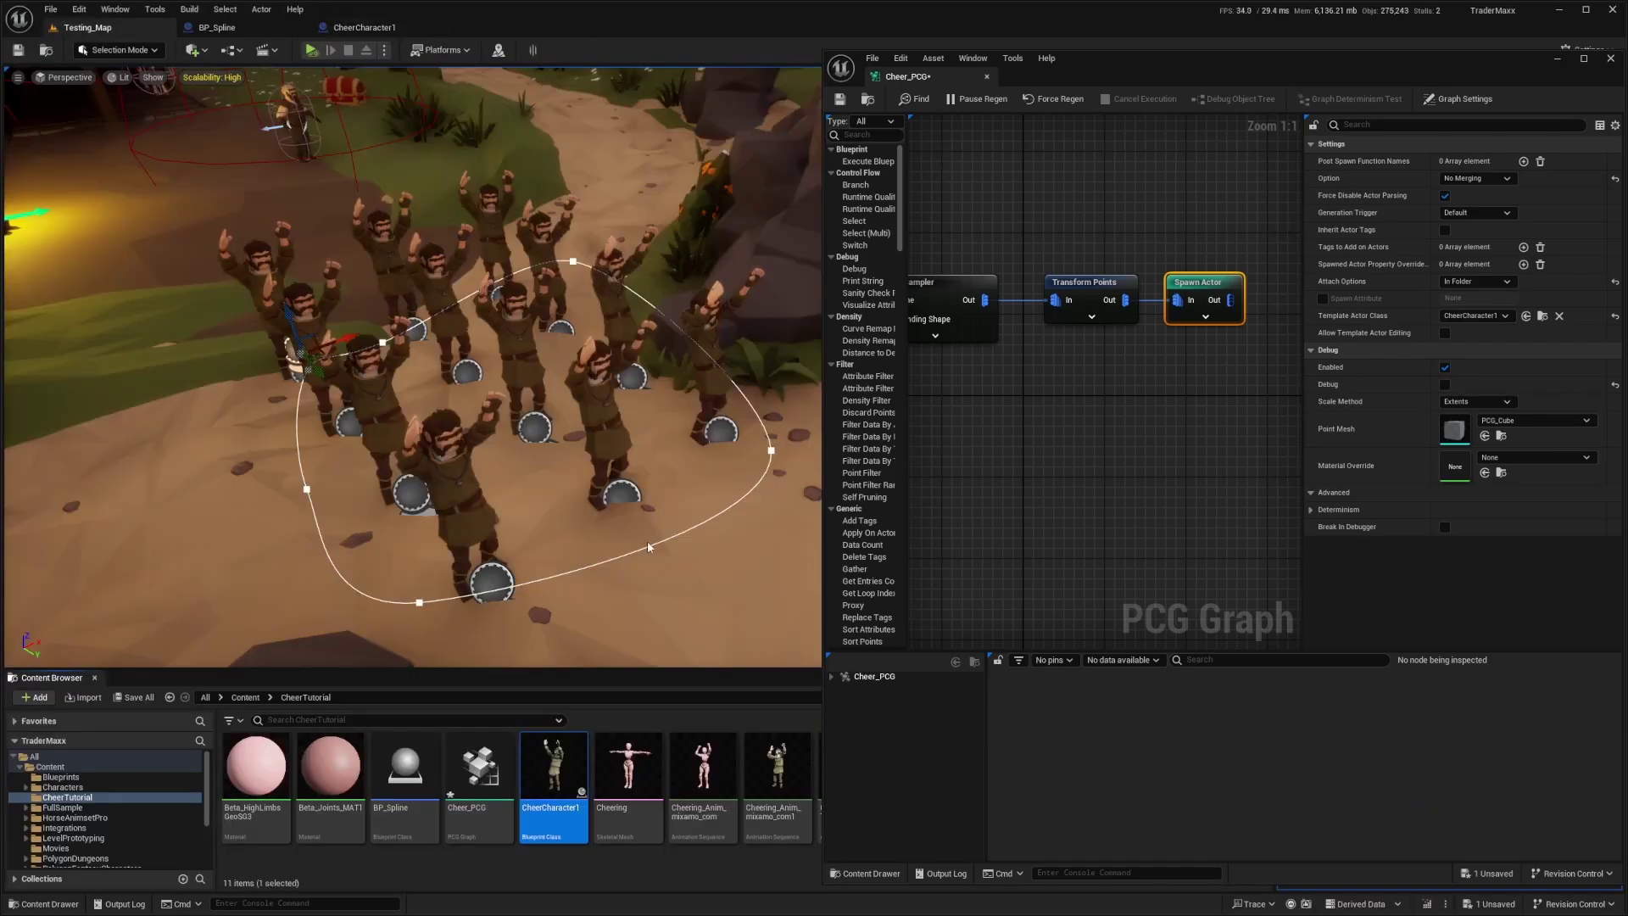
Duplicate the character into CheerCharacter2, open it, and check its skeletal mesh Animation Mode
{"action": "key", "text": "ctrl+d"}
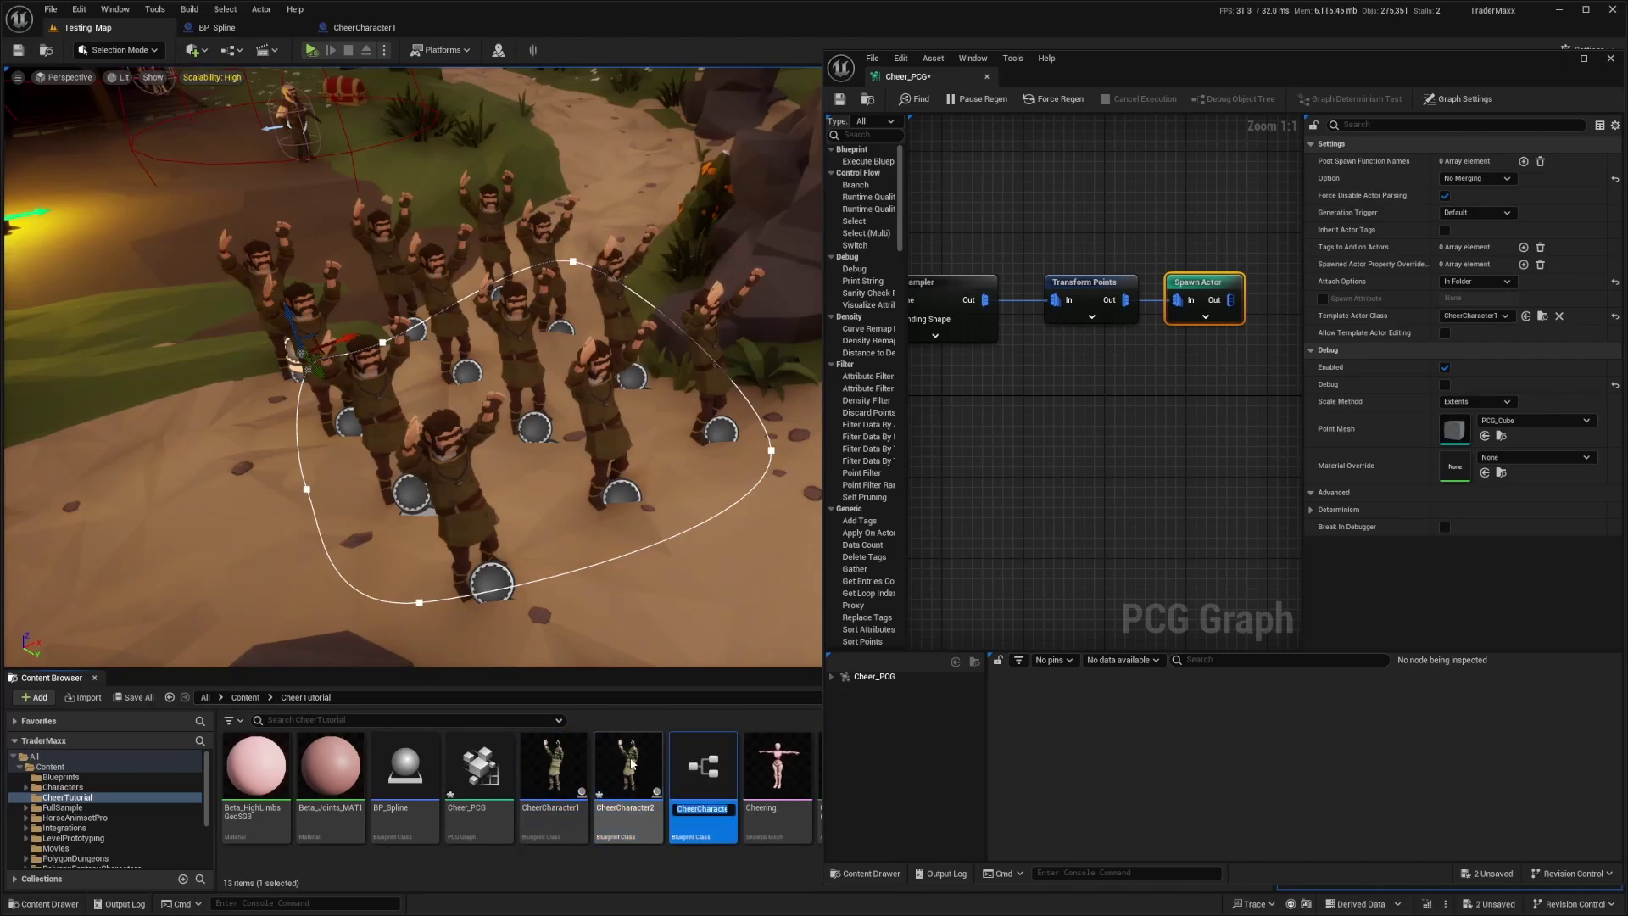
{"action": "double_click", "coordinate": [628, 779]}
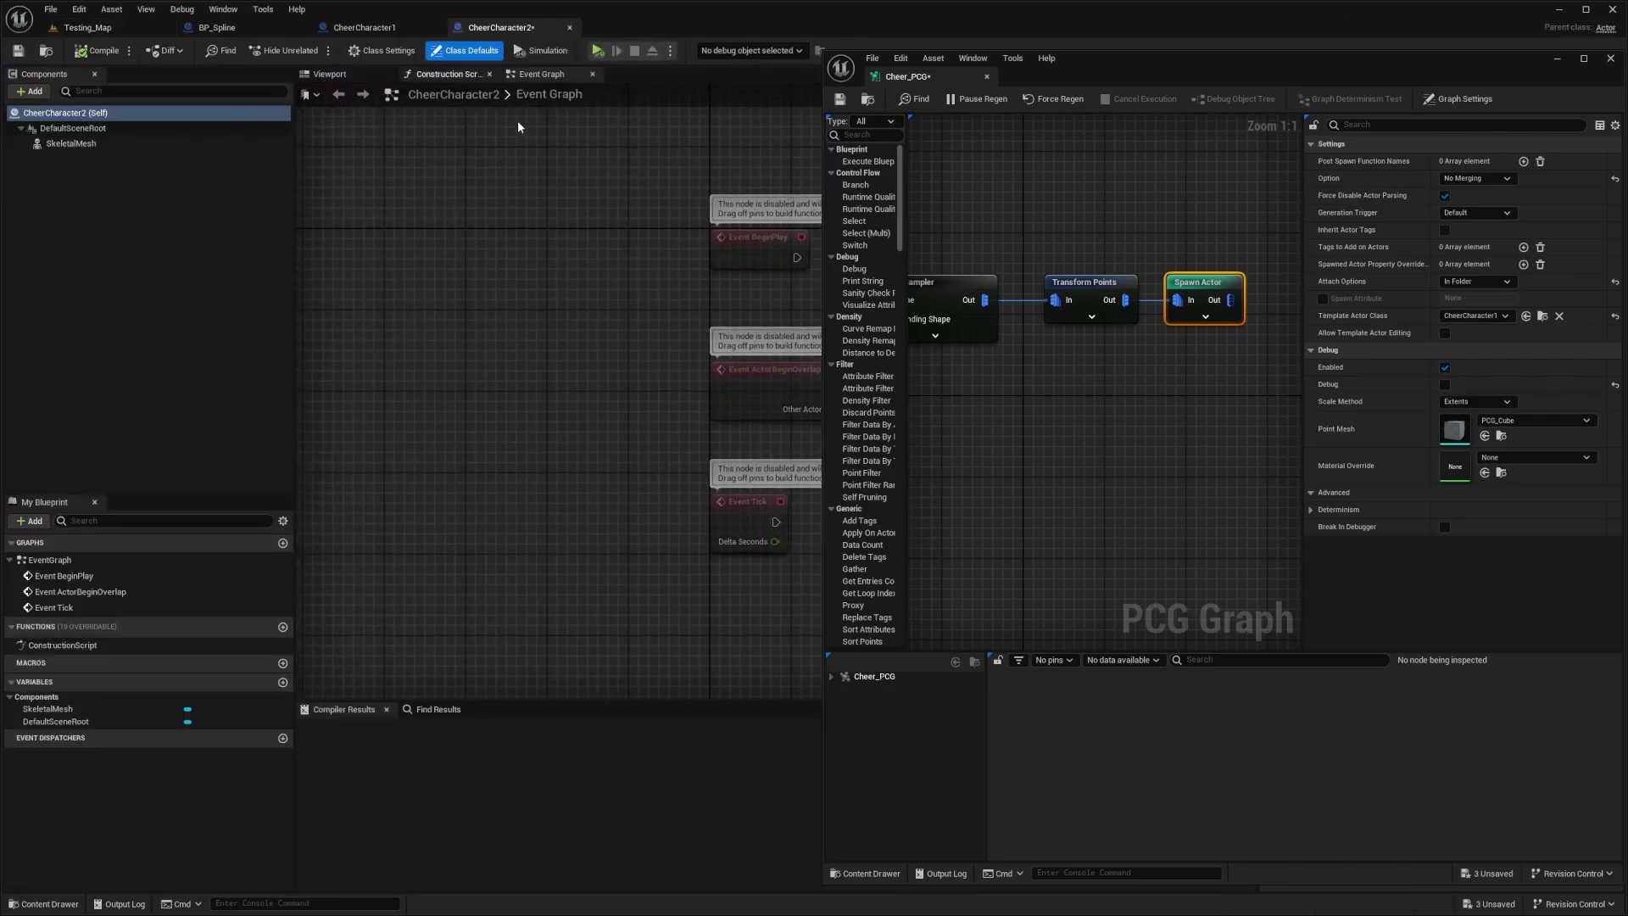
{"action": "left_click_drag", "start_coordinate": [908, 76], "coordinate": [624, 29]}
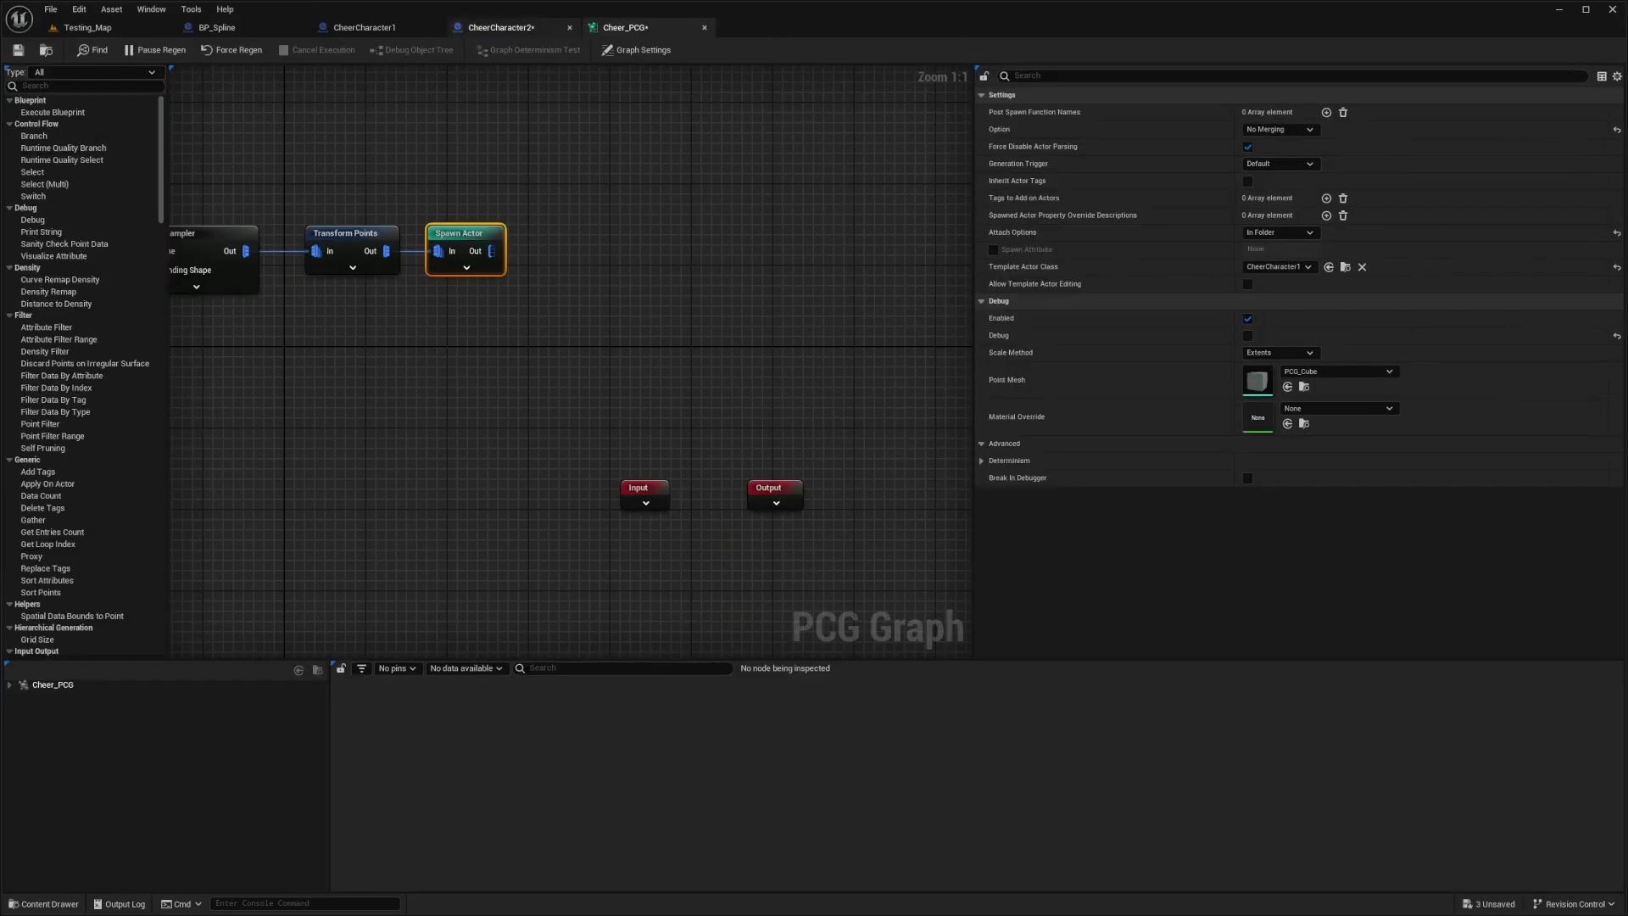
{"action": "left_click", "coordinate": [502, 27]}
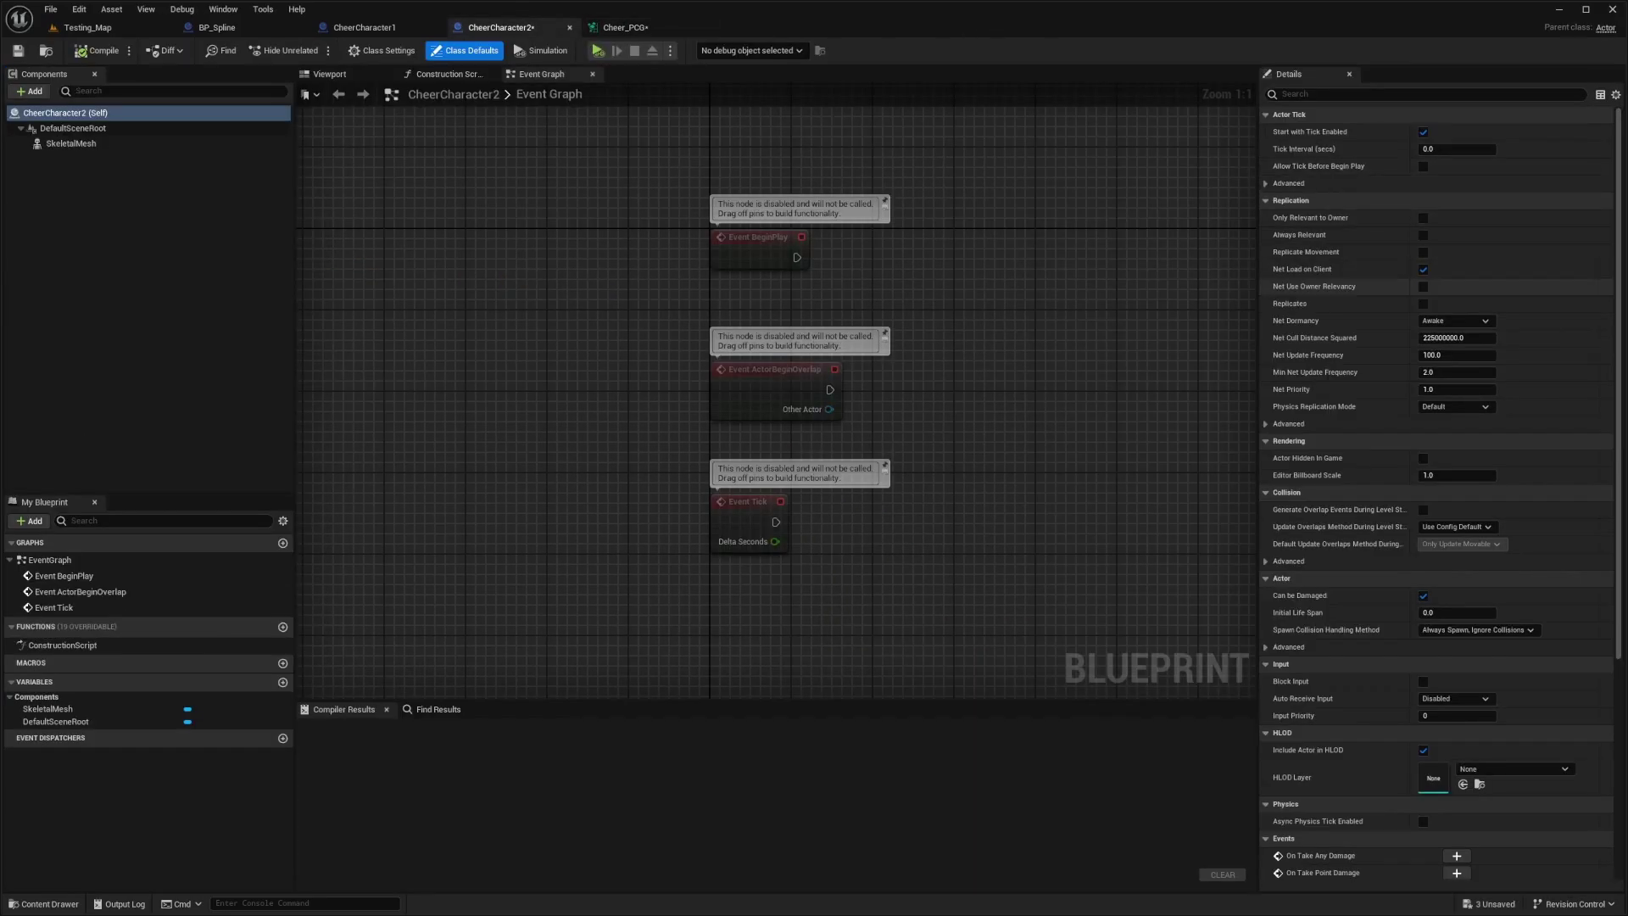
{"action": "left_click", "coordinate": [70, 143]}
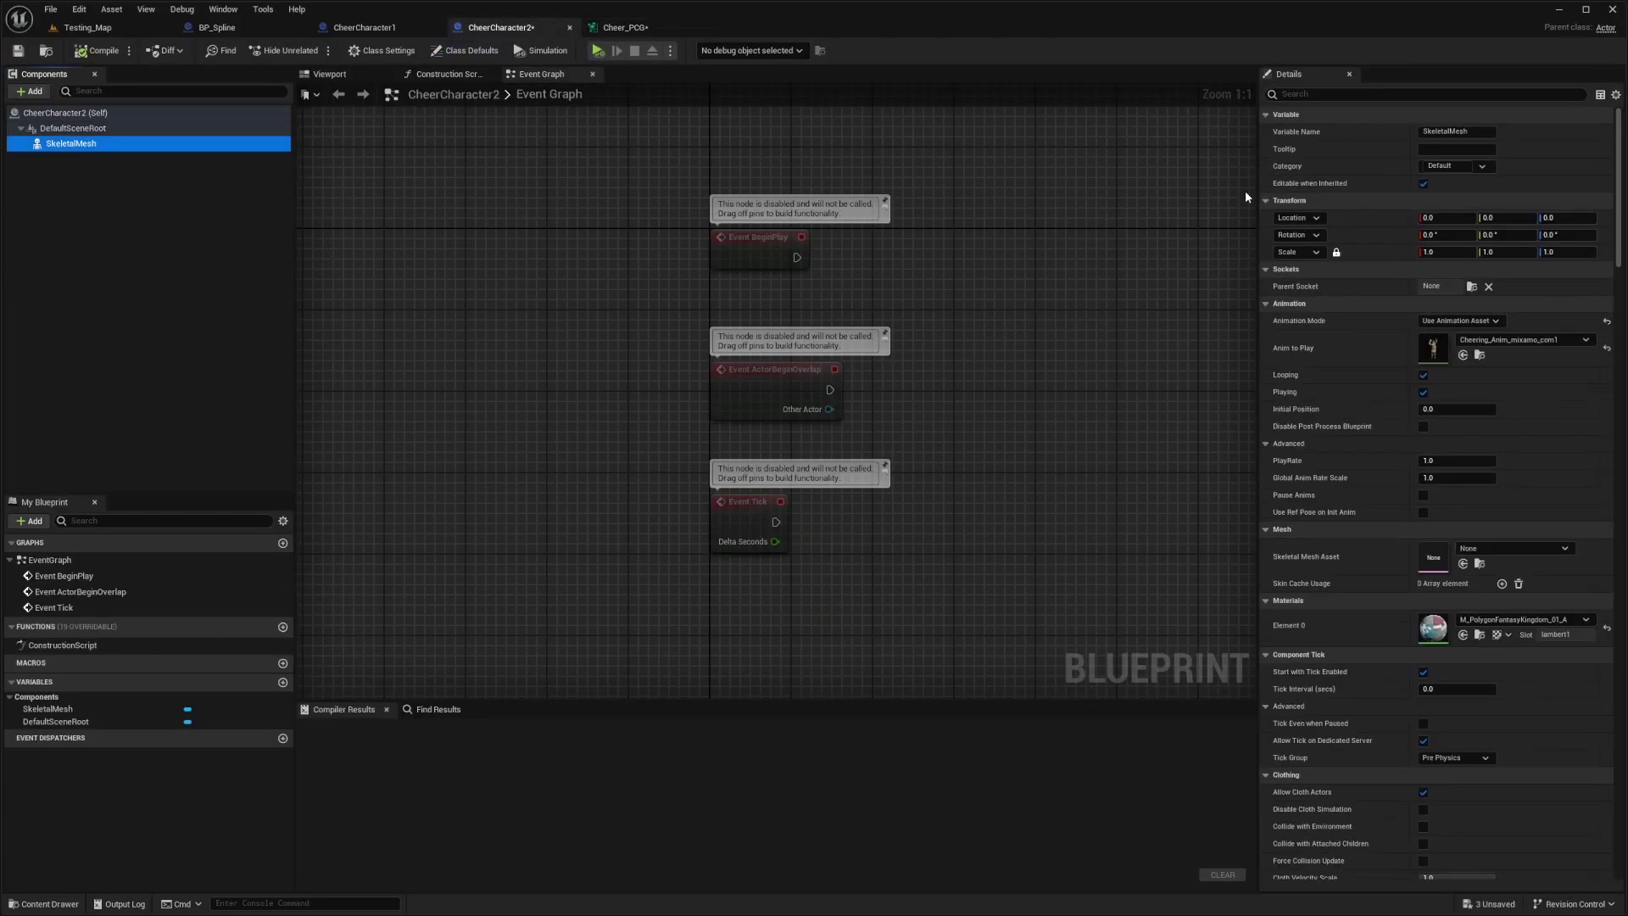
{"action": "left_click", "coordinate": [1461, 320]}
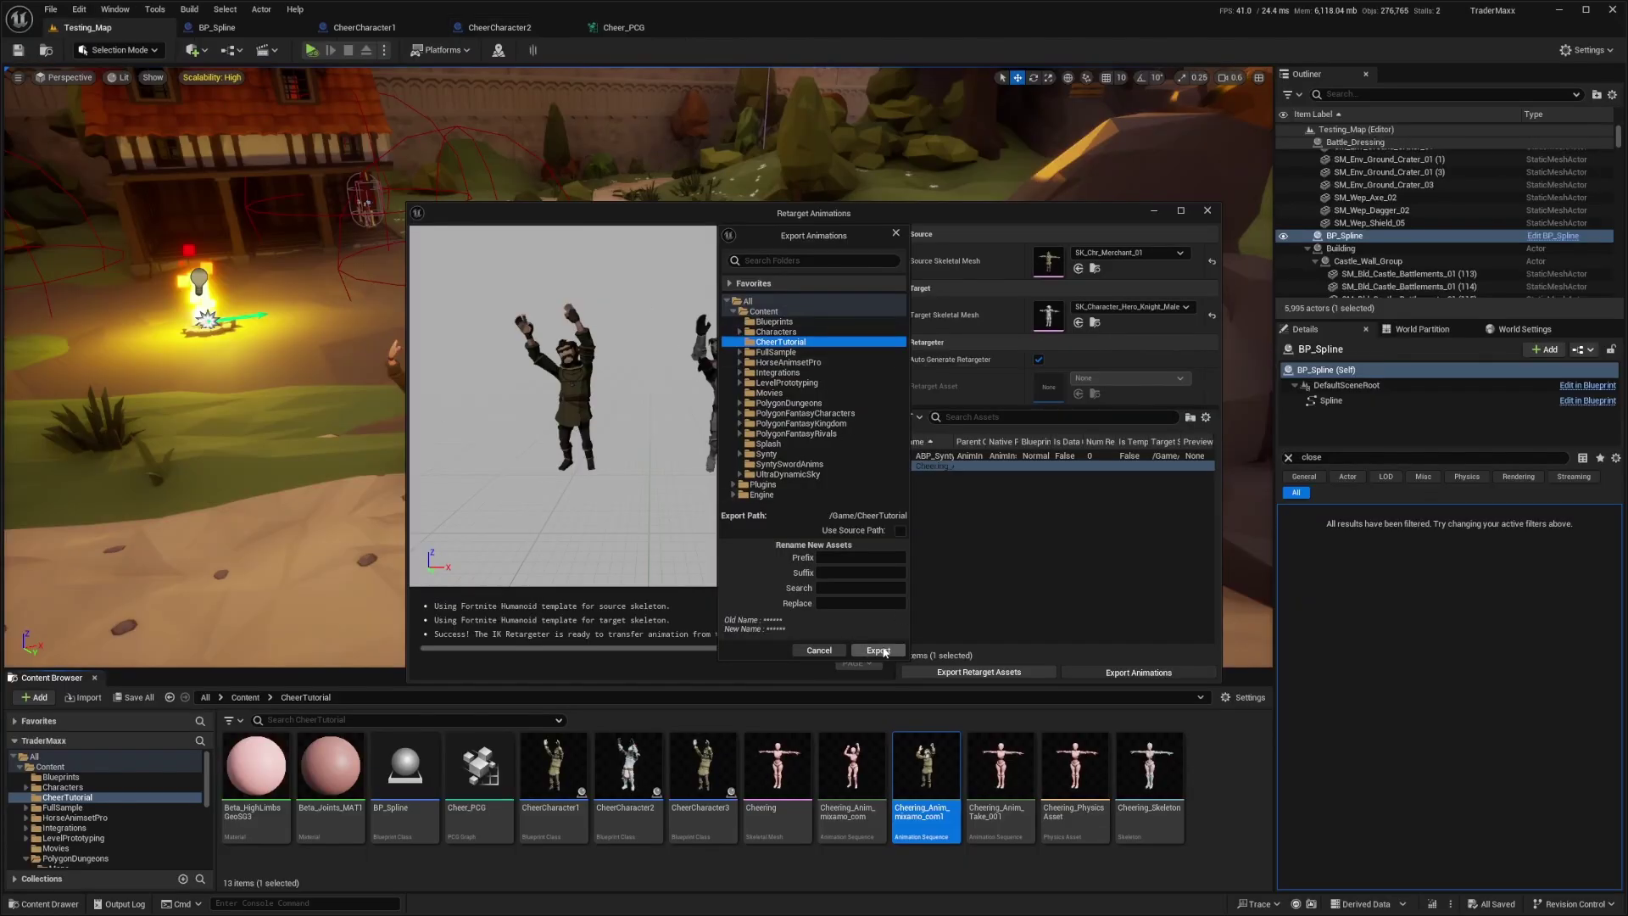
Export the knight-retargeted cheer, then retarget Cheering_Anim_mixamo_com1 to the wizard and export to CheerTutorial
{"action": "left_click", "coordinate": [882, 652]}
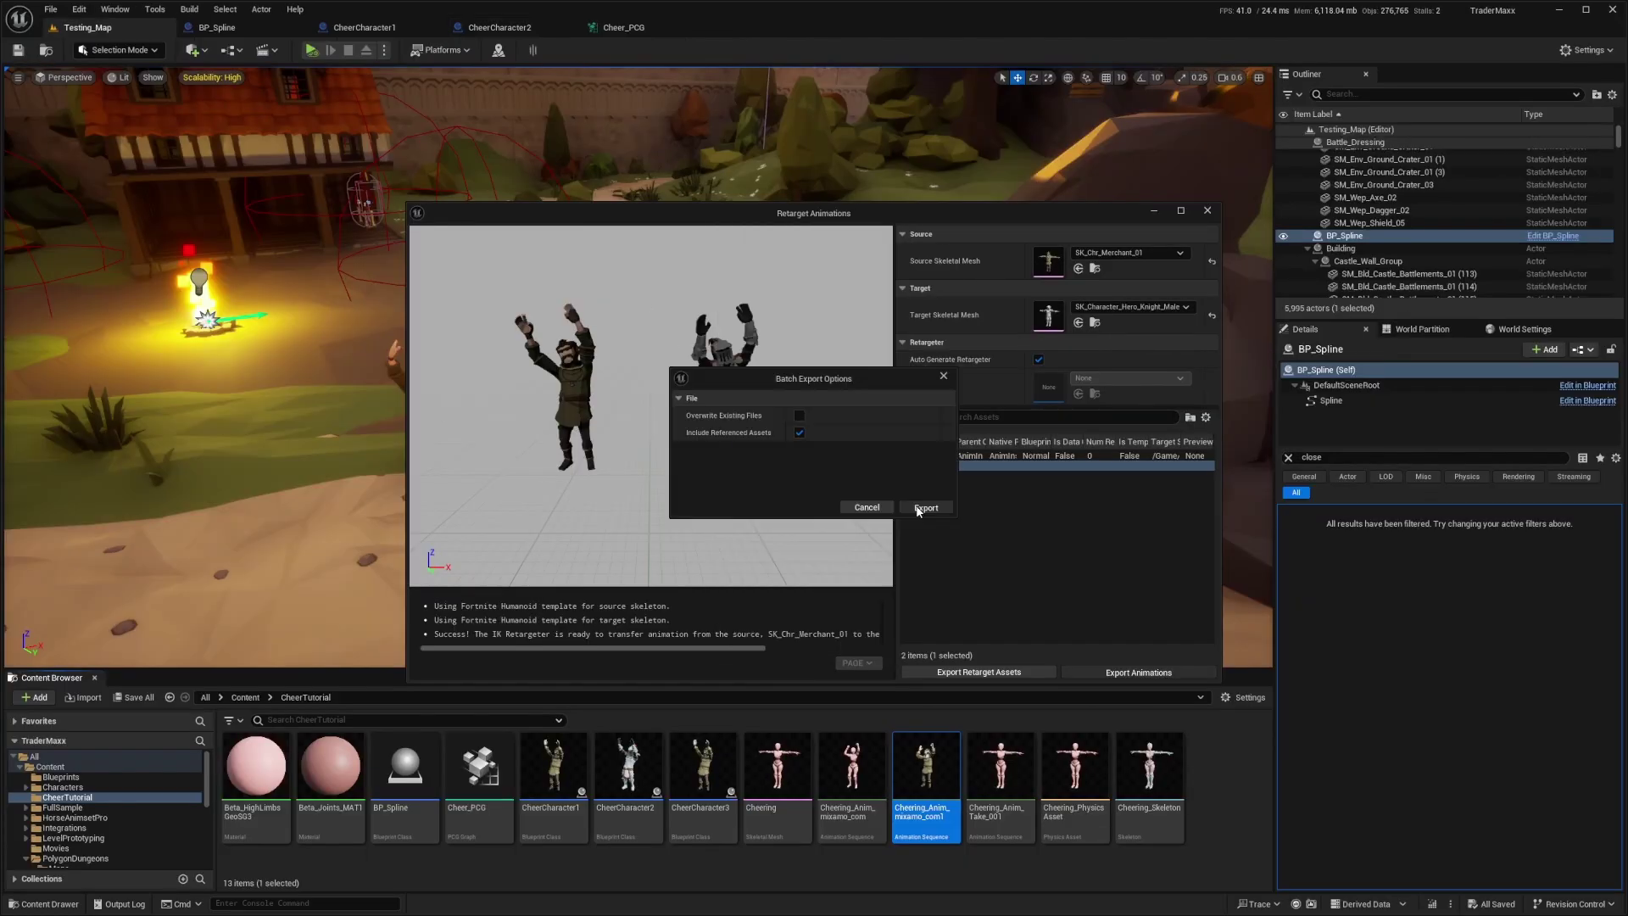
{"action": "right_click", "coordinate": [928, 778]}
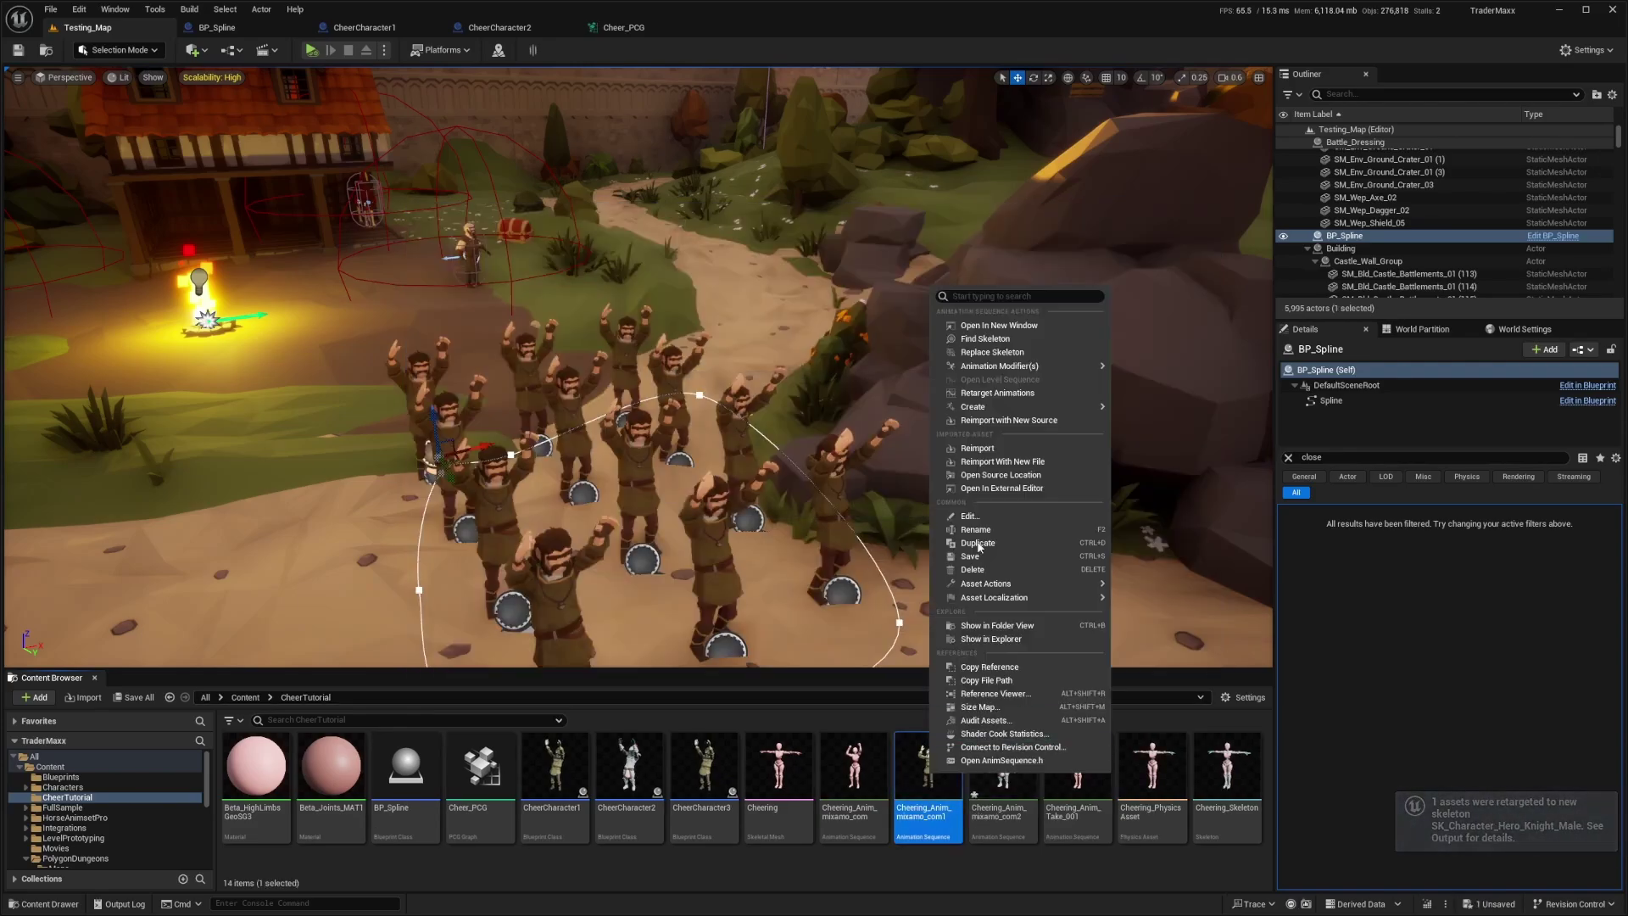
{"action": "left_click", "coordinate": [1013, 394]}
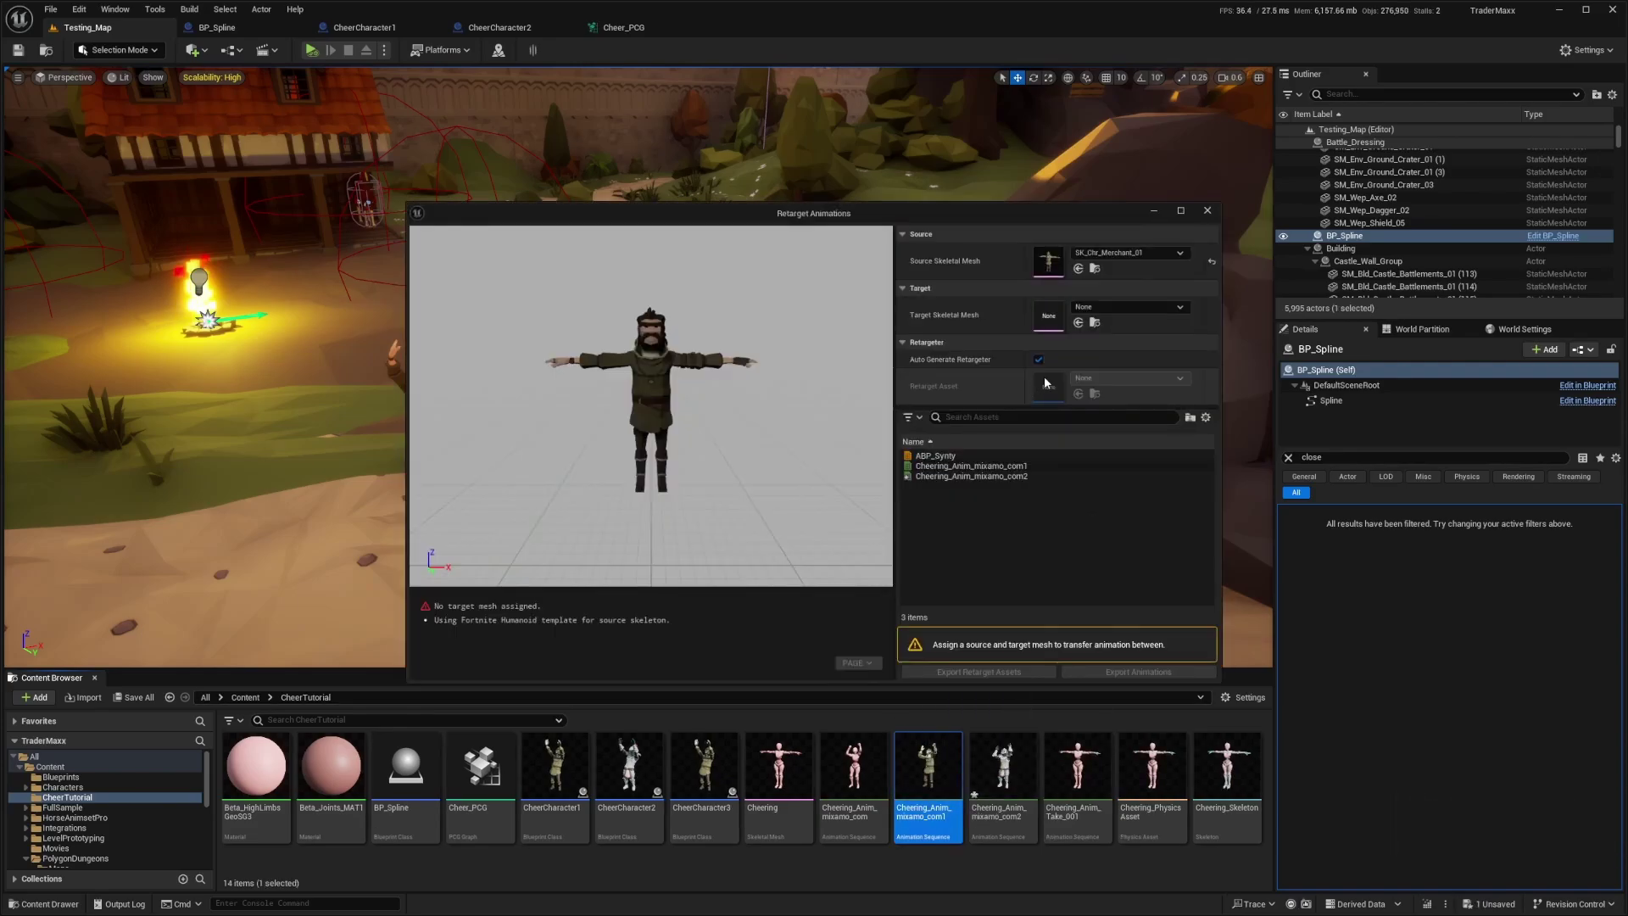
{"action": "left_click", "coordinate": [1128, 307]}
{"action": "type", "text": "wiz"}
{"action": "left_click", "coordinate": [1169, 448]}
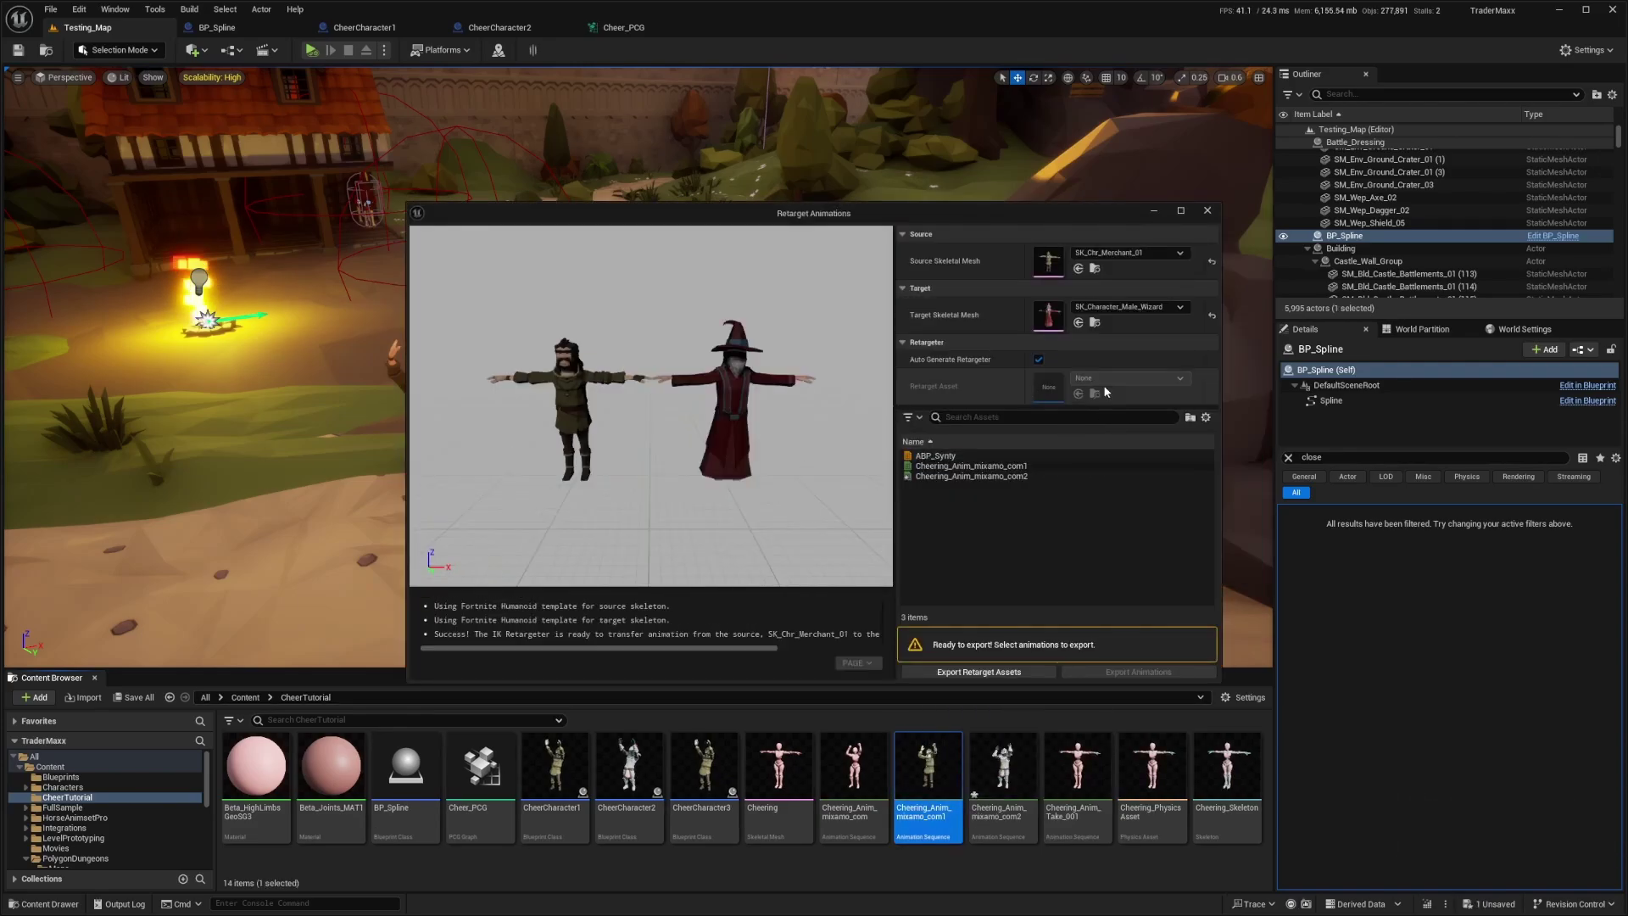
{"action": "left_click", "coordinate": [970, 467]}
{"action": "left_click", "coordinate": [1138, 672]}
{"action": "left_click", "coordinate": [781, 343]}
{"action": "left_click", "coordinate": [879, 650]}
{"action": "left_click", "coordinate": [913, 506]}
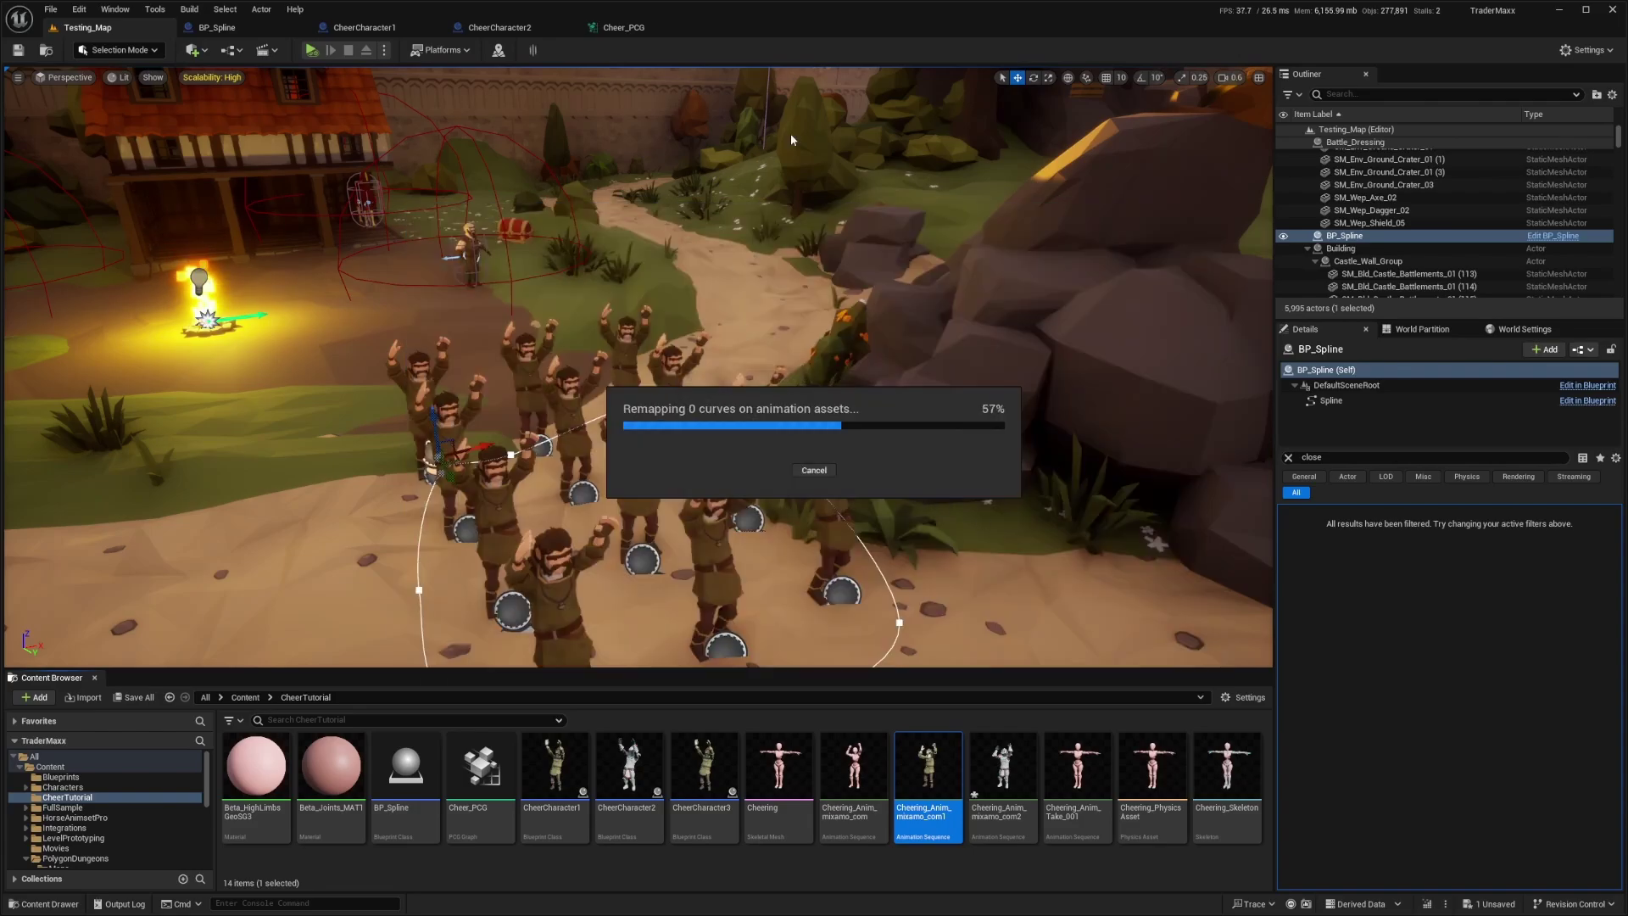
Set CheerCharacter2's Anim to Play to Cheering_Anim_mixamo_com2, compile and save, then open CheerCharacter3
{"action": "left_click", "coordinate": [496, 27]}
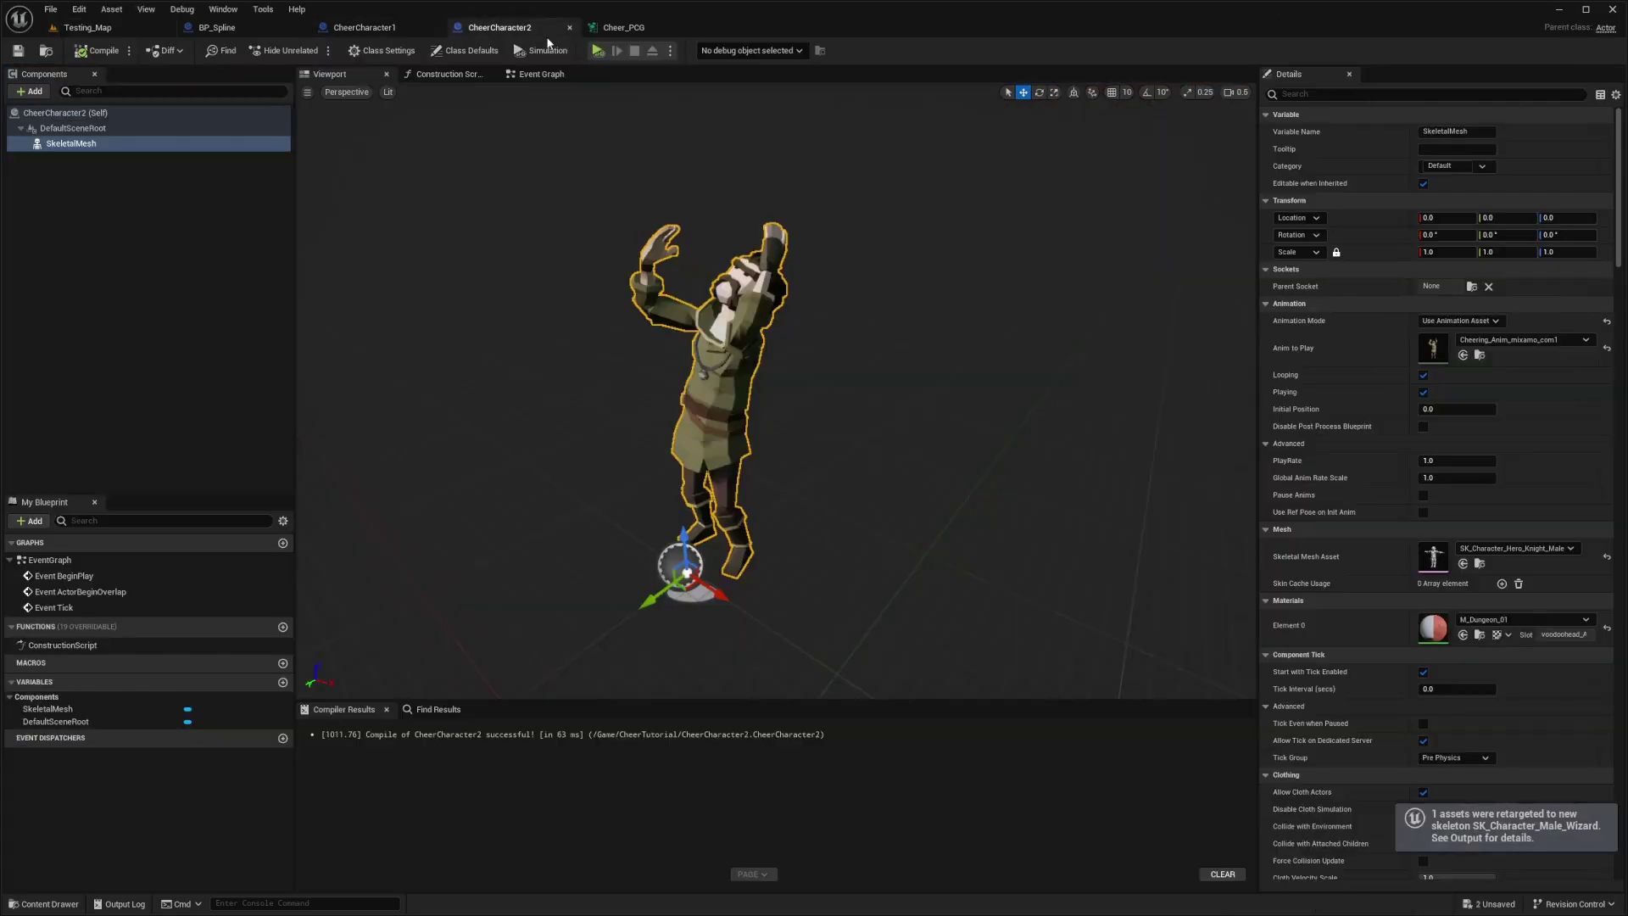
{"action": "left_click", "coordinate": [1499, 342]}
{"action": "left_click", "coordinate": [1509, 521]}
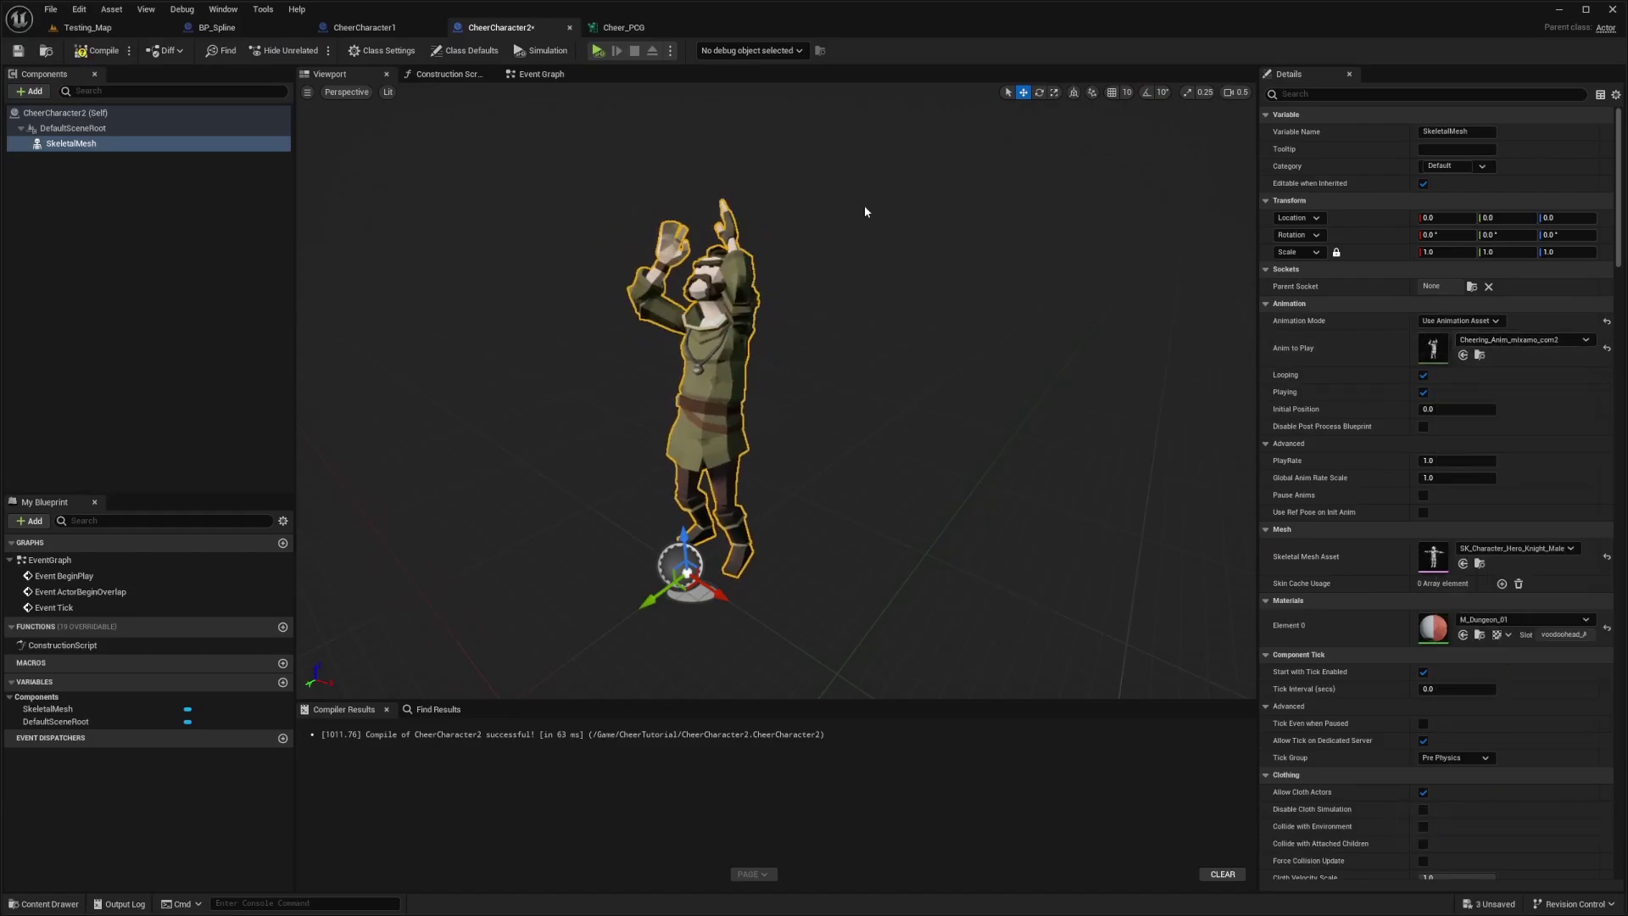
{"action": "left_click", "coordinate": [98, 49]}
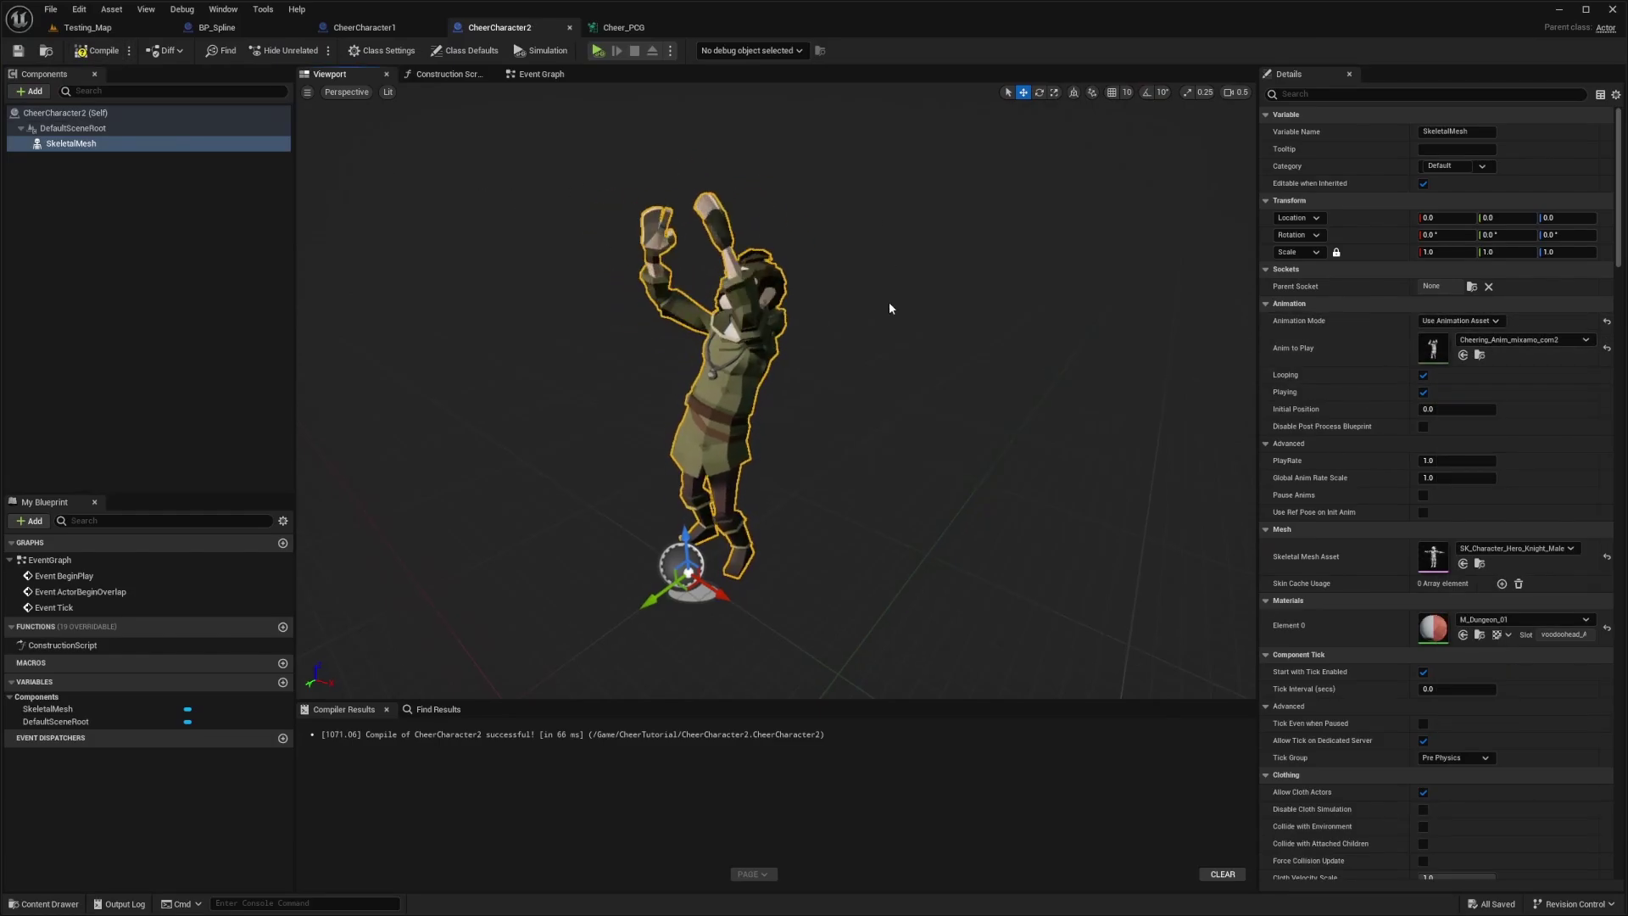
{"action": "scroll", "coordinate": [1459, 583], "scroll_direction": "down", "scroll_amount": 1}
{"action": "scroll", "coordinate": [1458, 584], "scroll_direction": "up", "scroll_amount": 1}
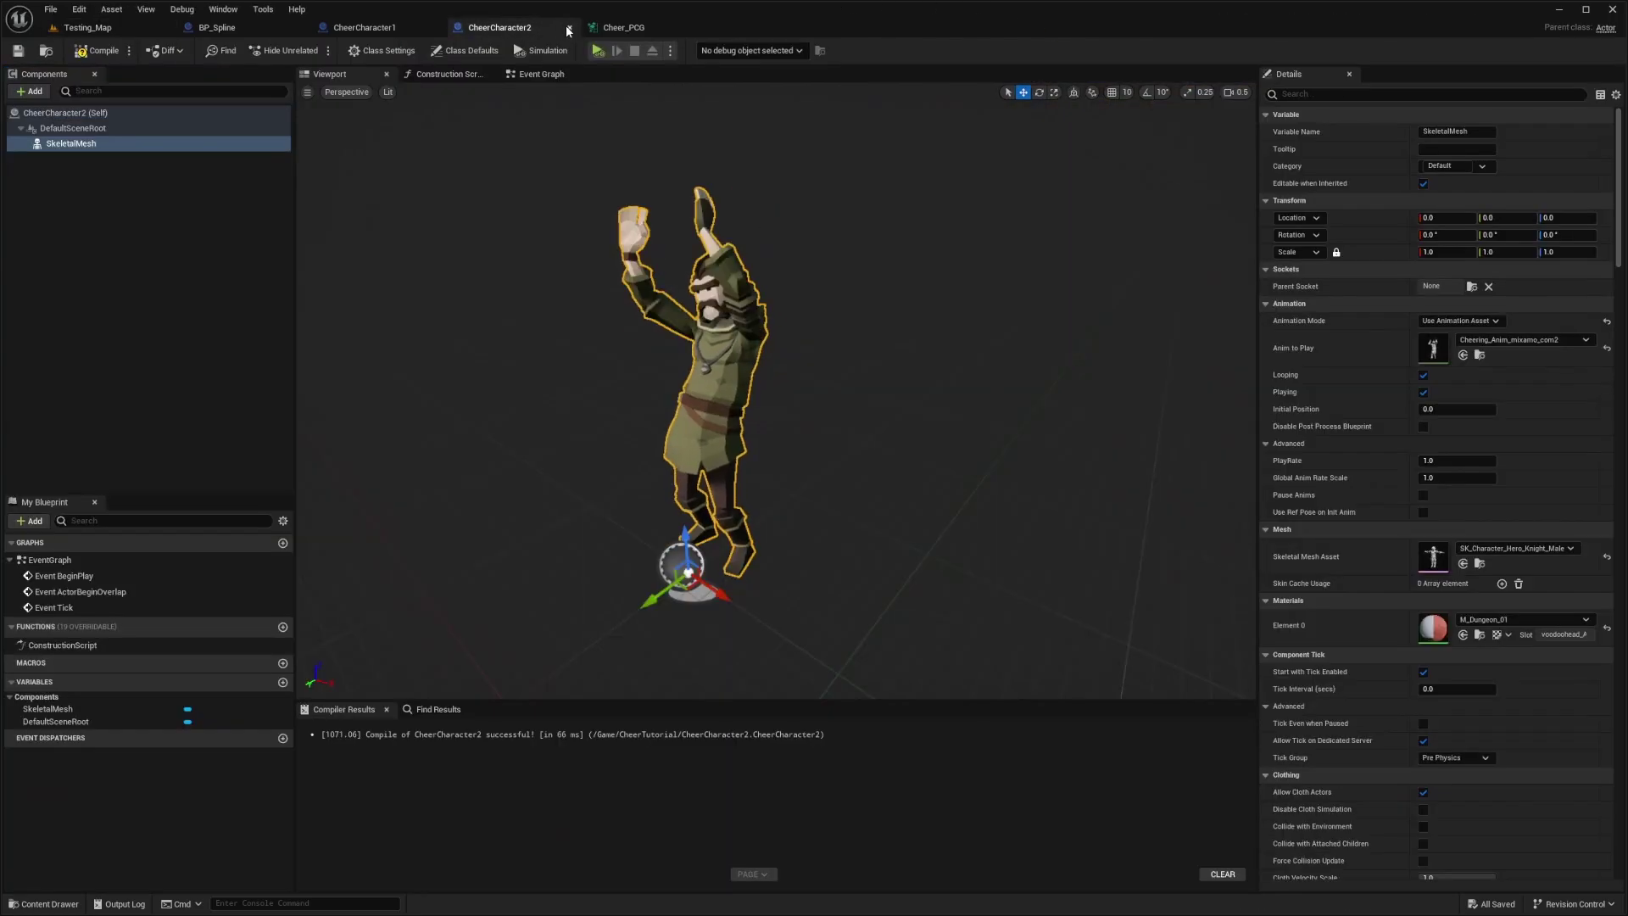
{"action": "left_click", "coordinate": [569, 27]}
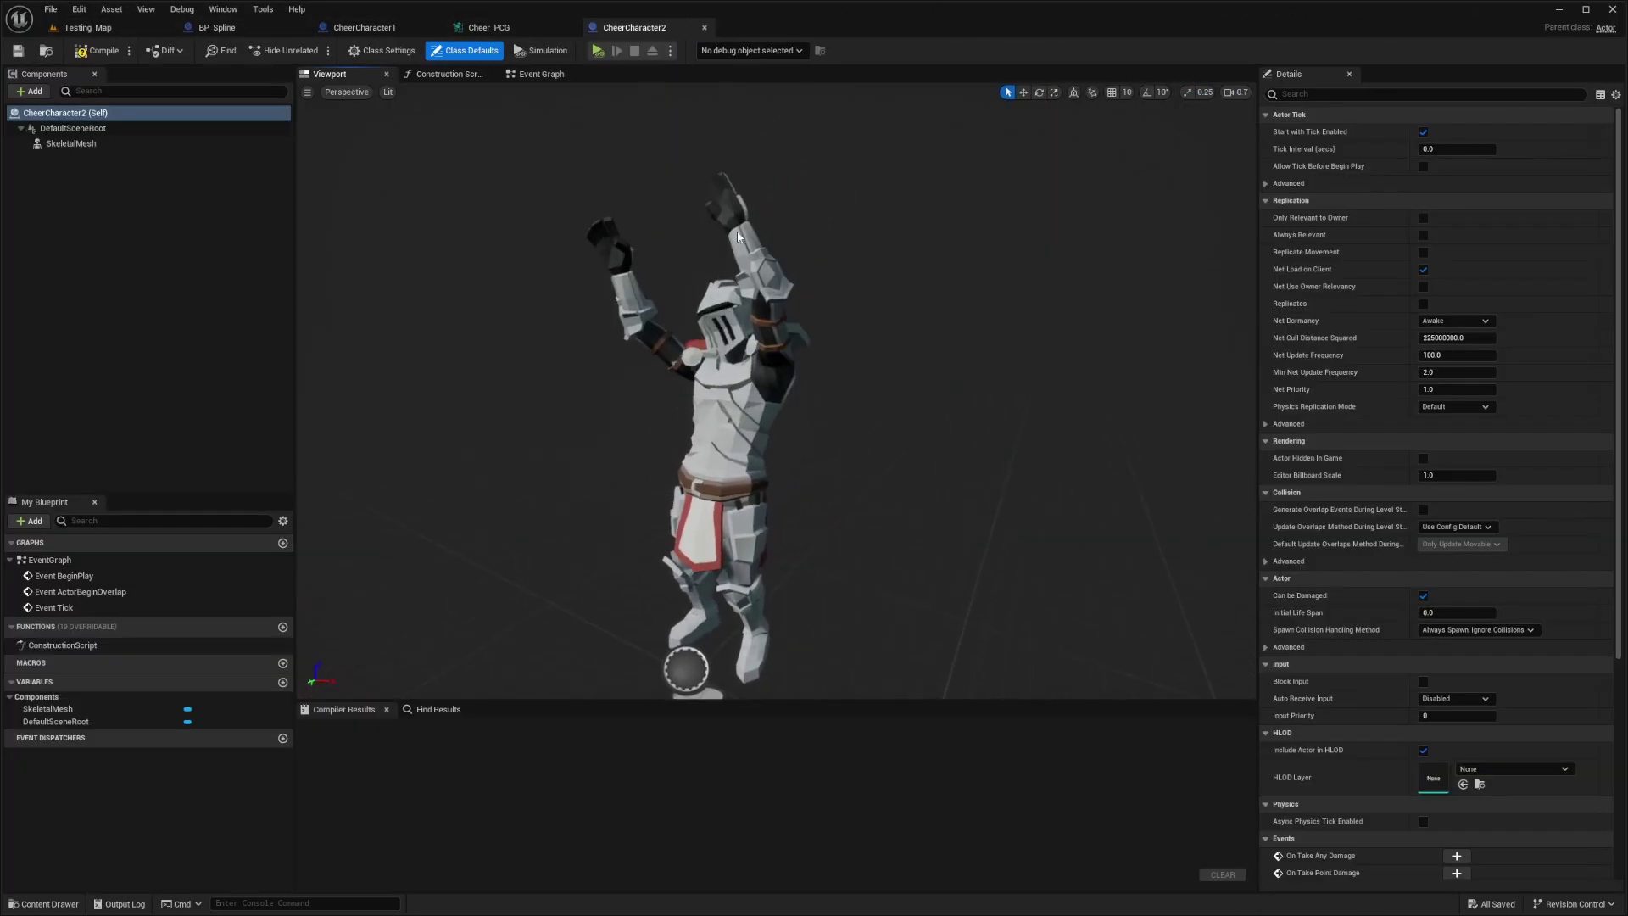
{"action": "left_click", "coordinate": [102, 54]}
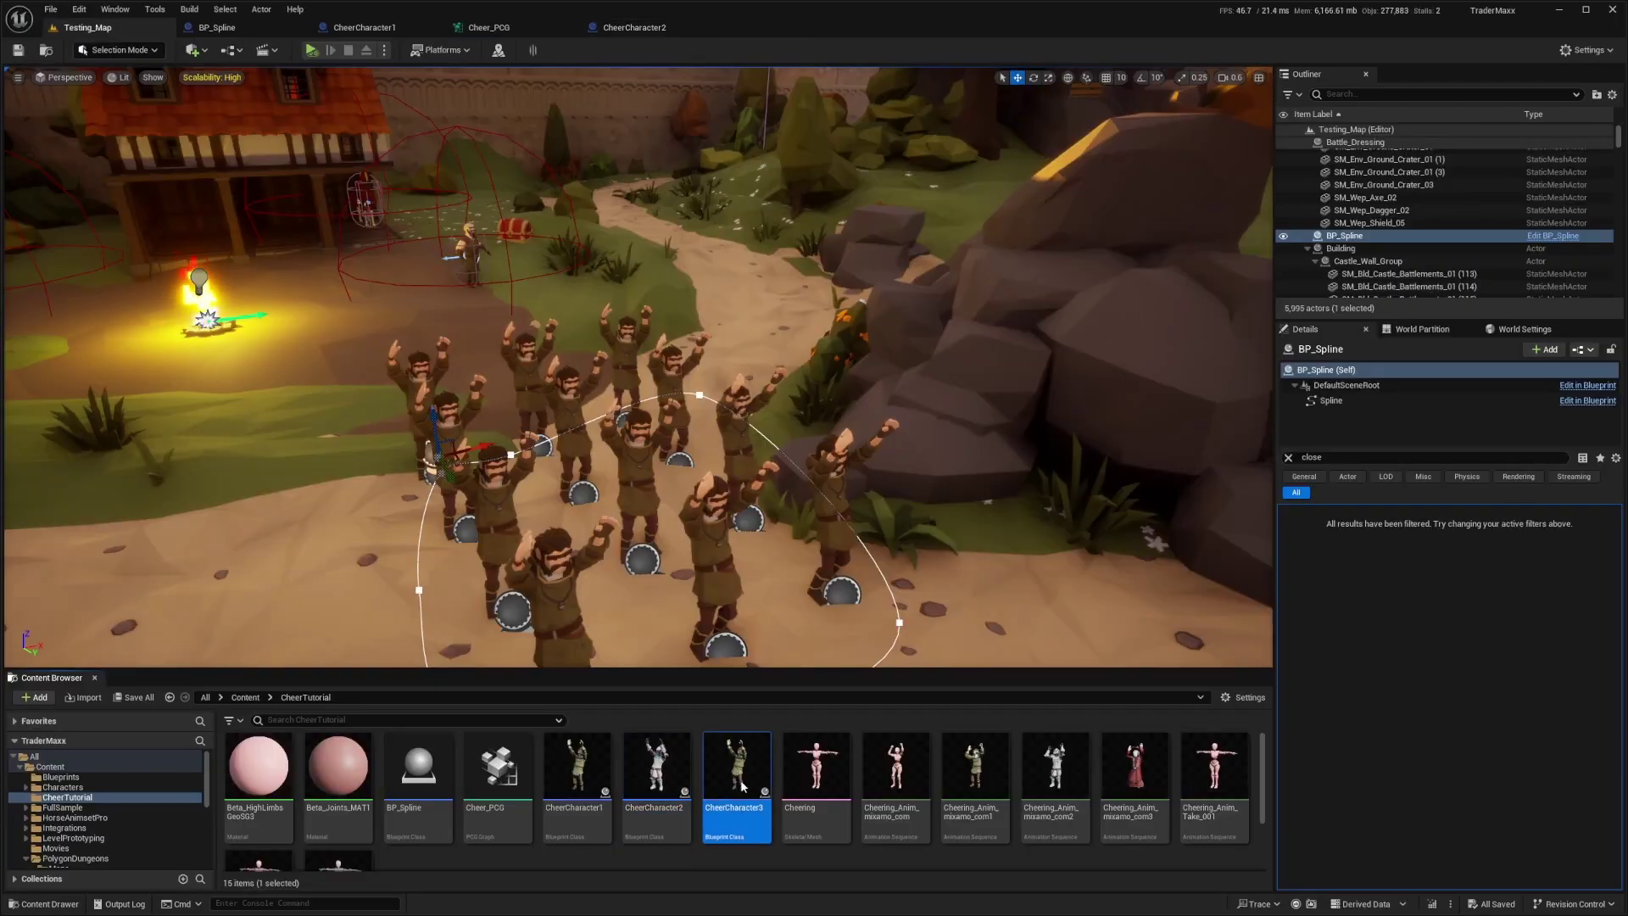
{"action": "double_click", "coordinate": [743, 785]}
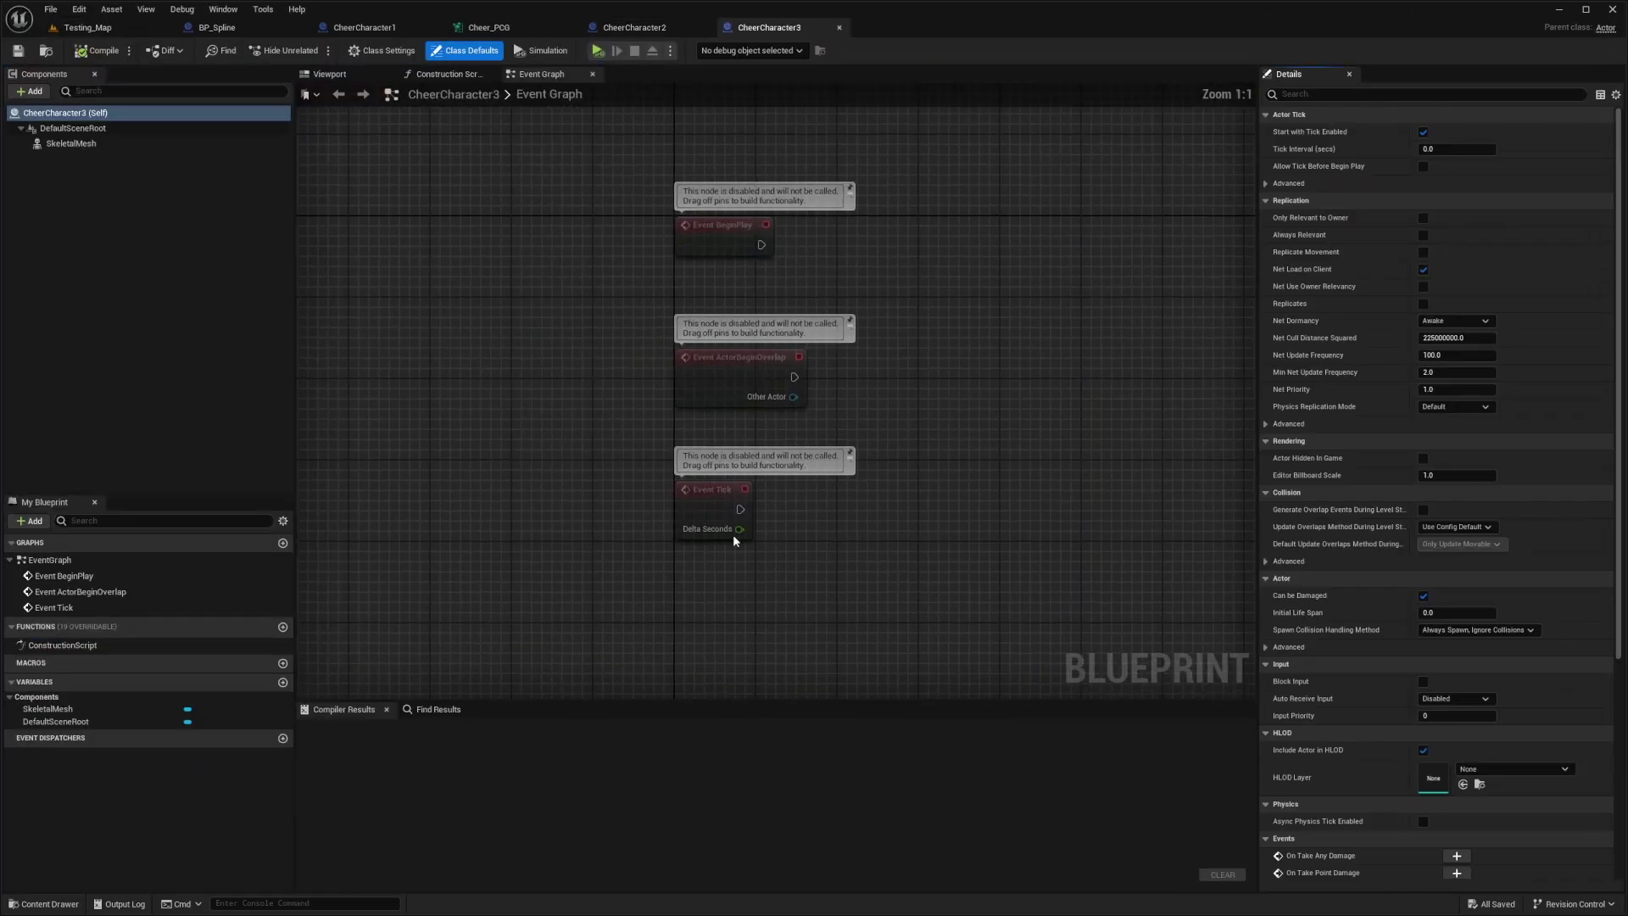
In Cheer_PCG's Spline Sampler, try Interior Sample Spacing 200, then settle on 100
{"action": "left_click", "coordinate": [510, 28]}
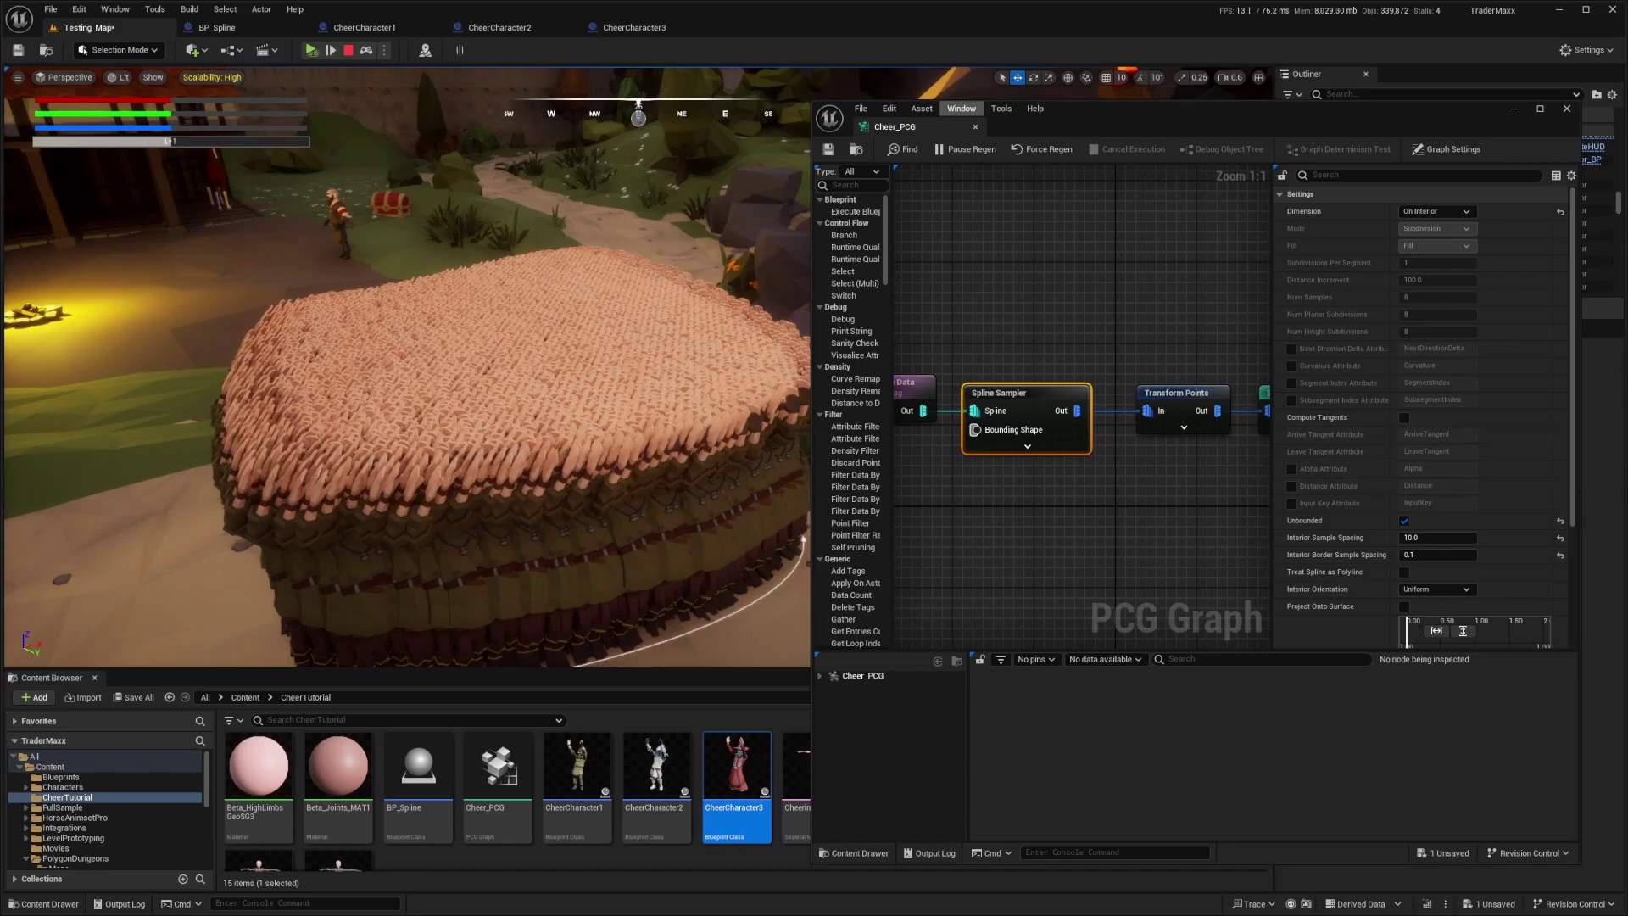
{"action": "left_click", "coordinate": [1018, 535]}
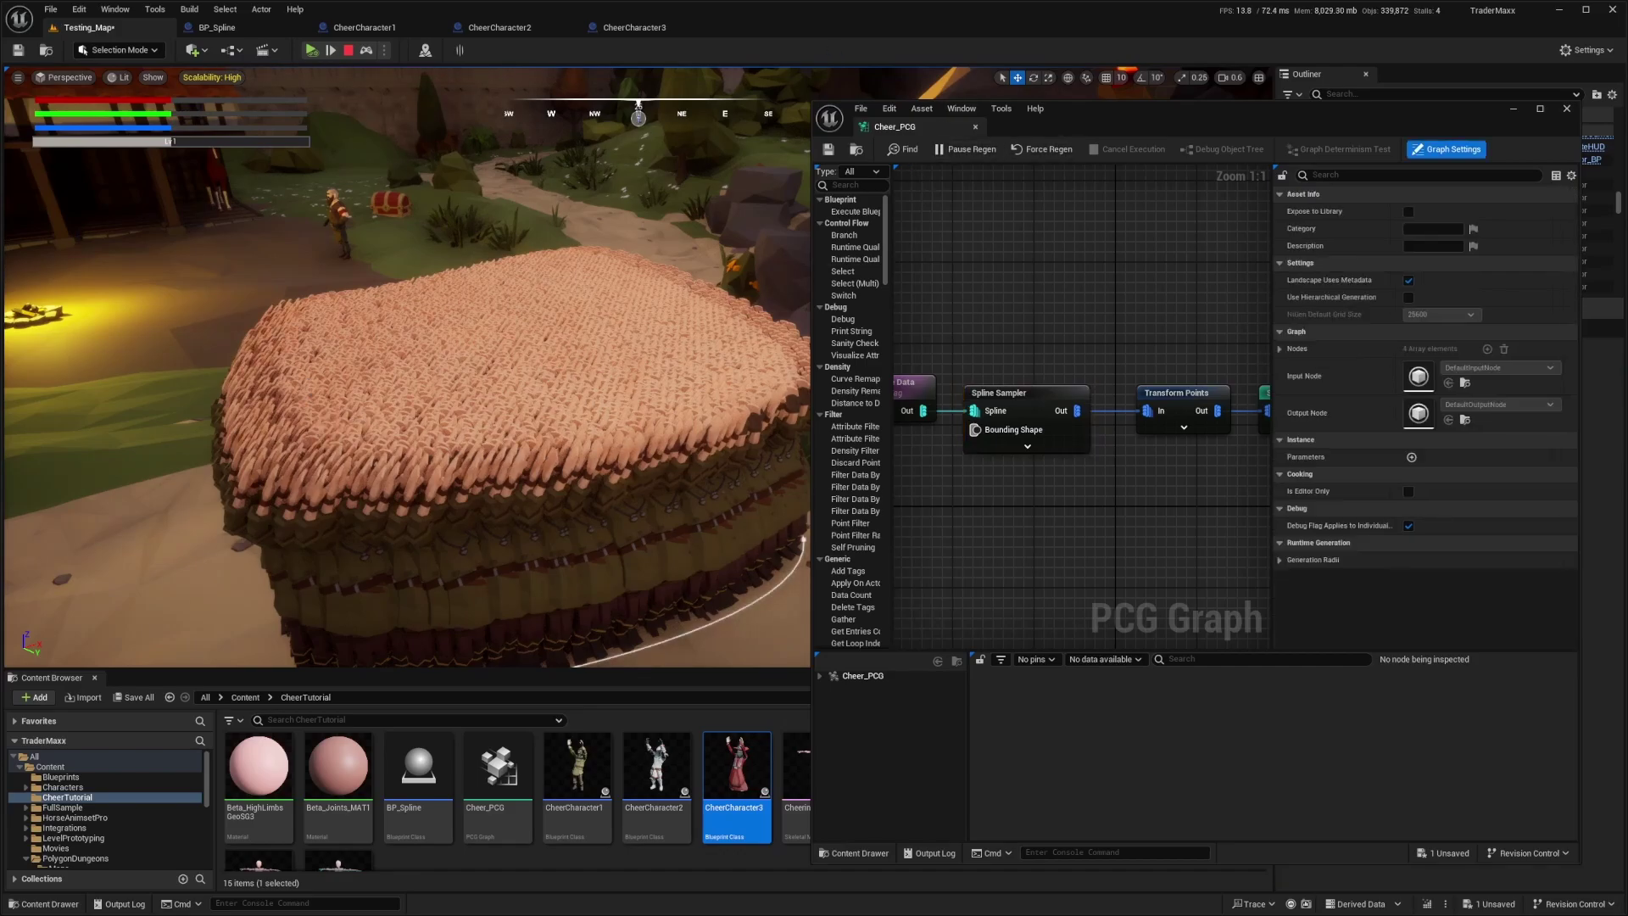
{"action": "left_click", "coordinate": [1062, 410]}
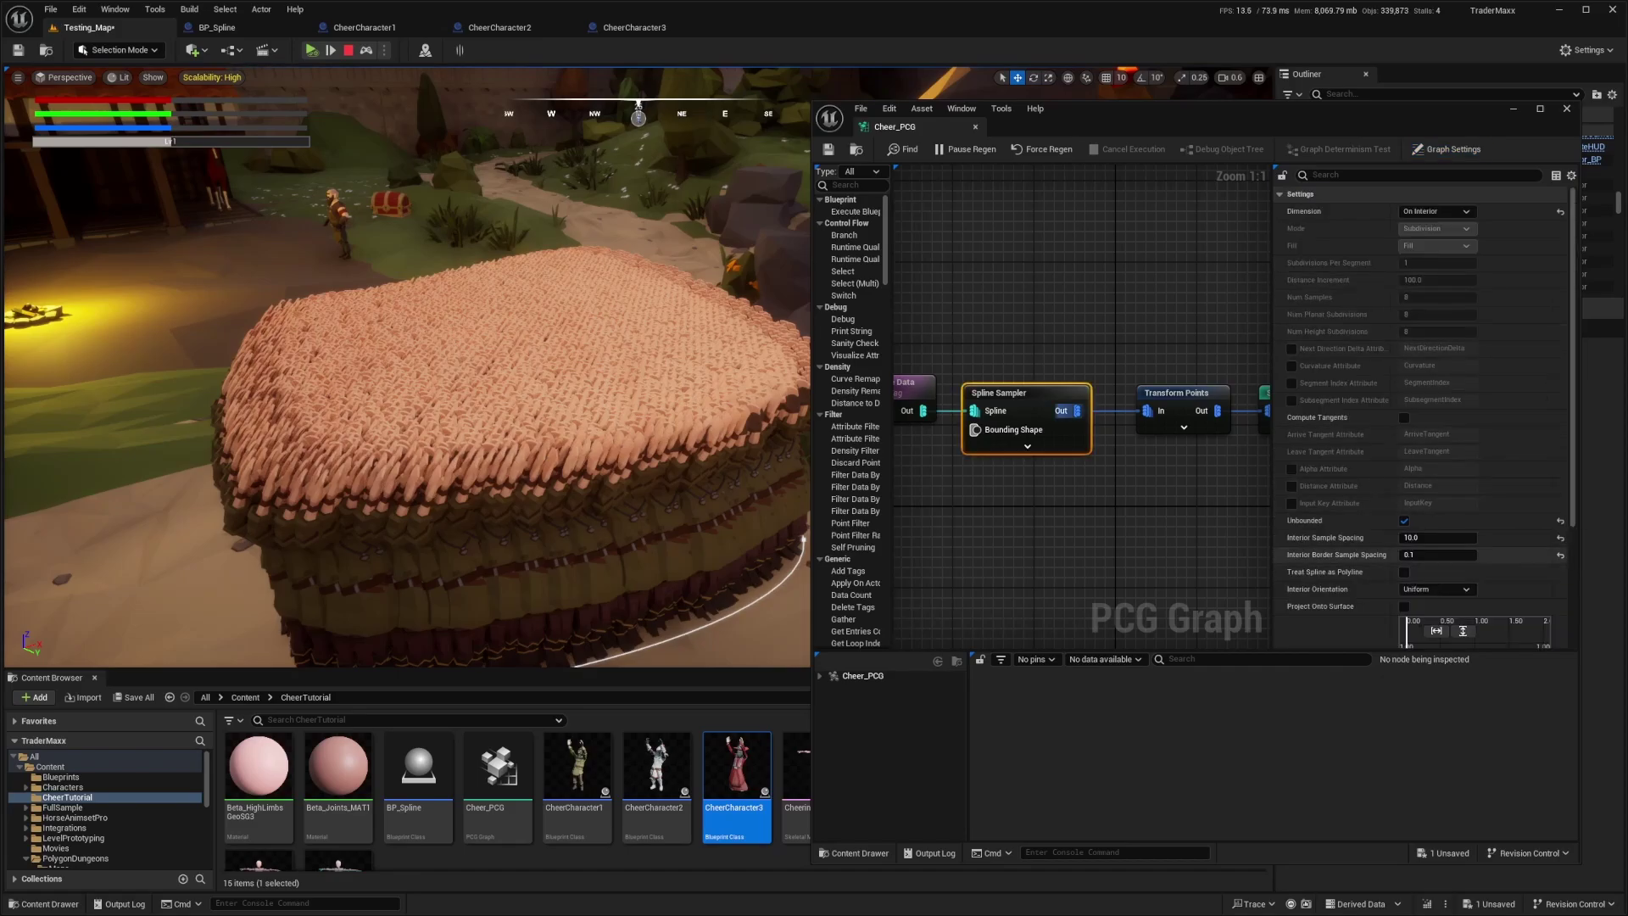
{"action": "type", "text": "200"}
{"action": "key", "text": "Return"}
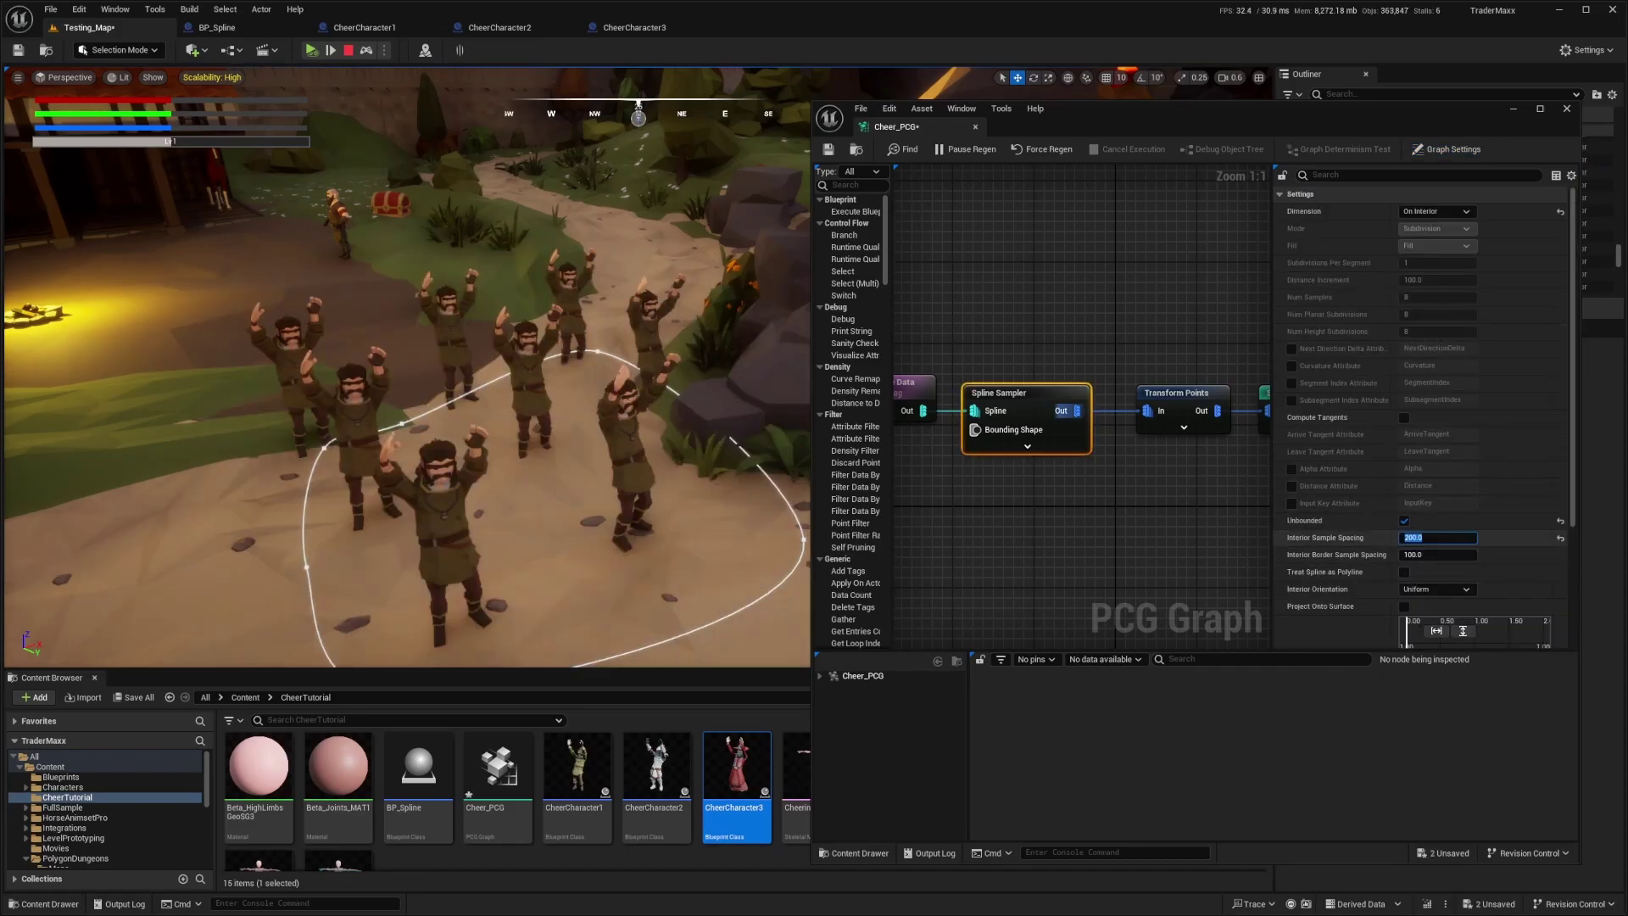
{"action": "type", "text": "100"}
{"action": "key", "text": "Return"}
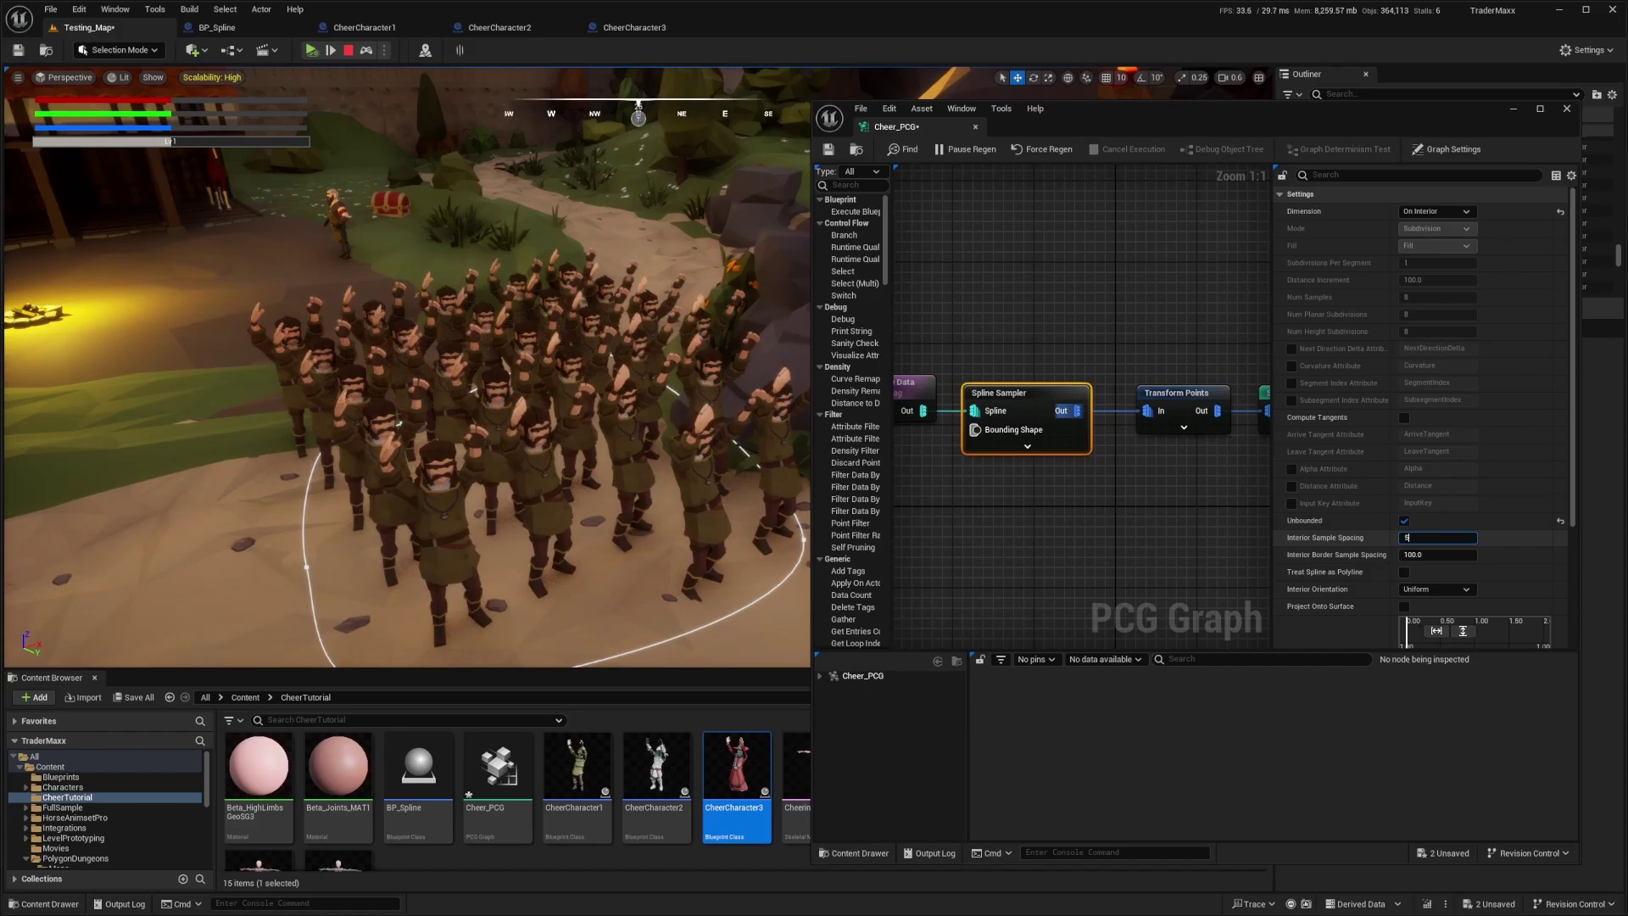
{"action": "key", "text": "Return"}
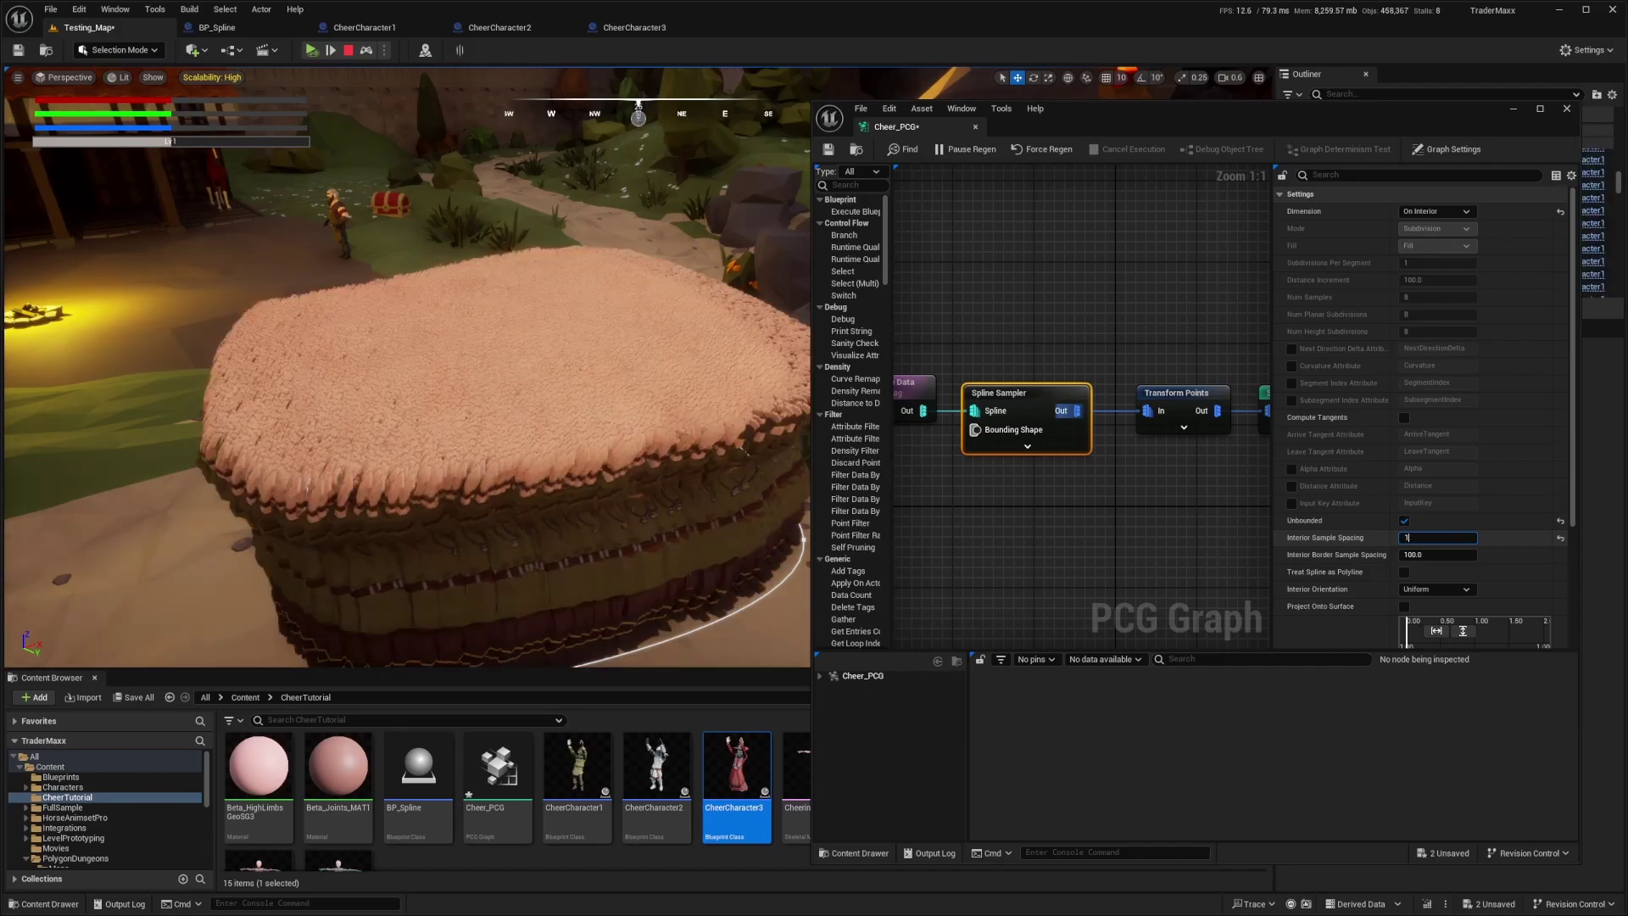
Set Transform Points rotation so crowd points turn randomly between -45 and 45 degrees
{"action": "left_click", "coordinate": [1183, 405]}
{"action": "key", "text": "f"}
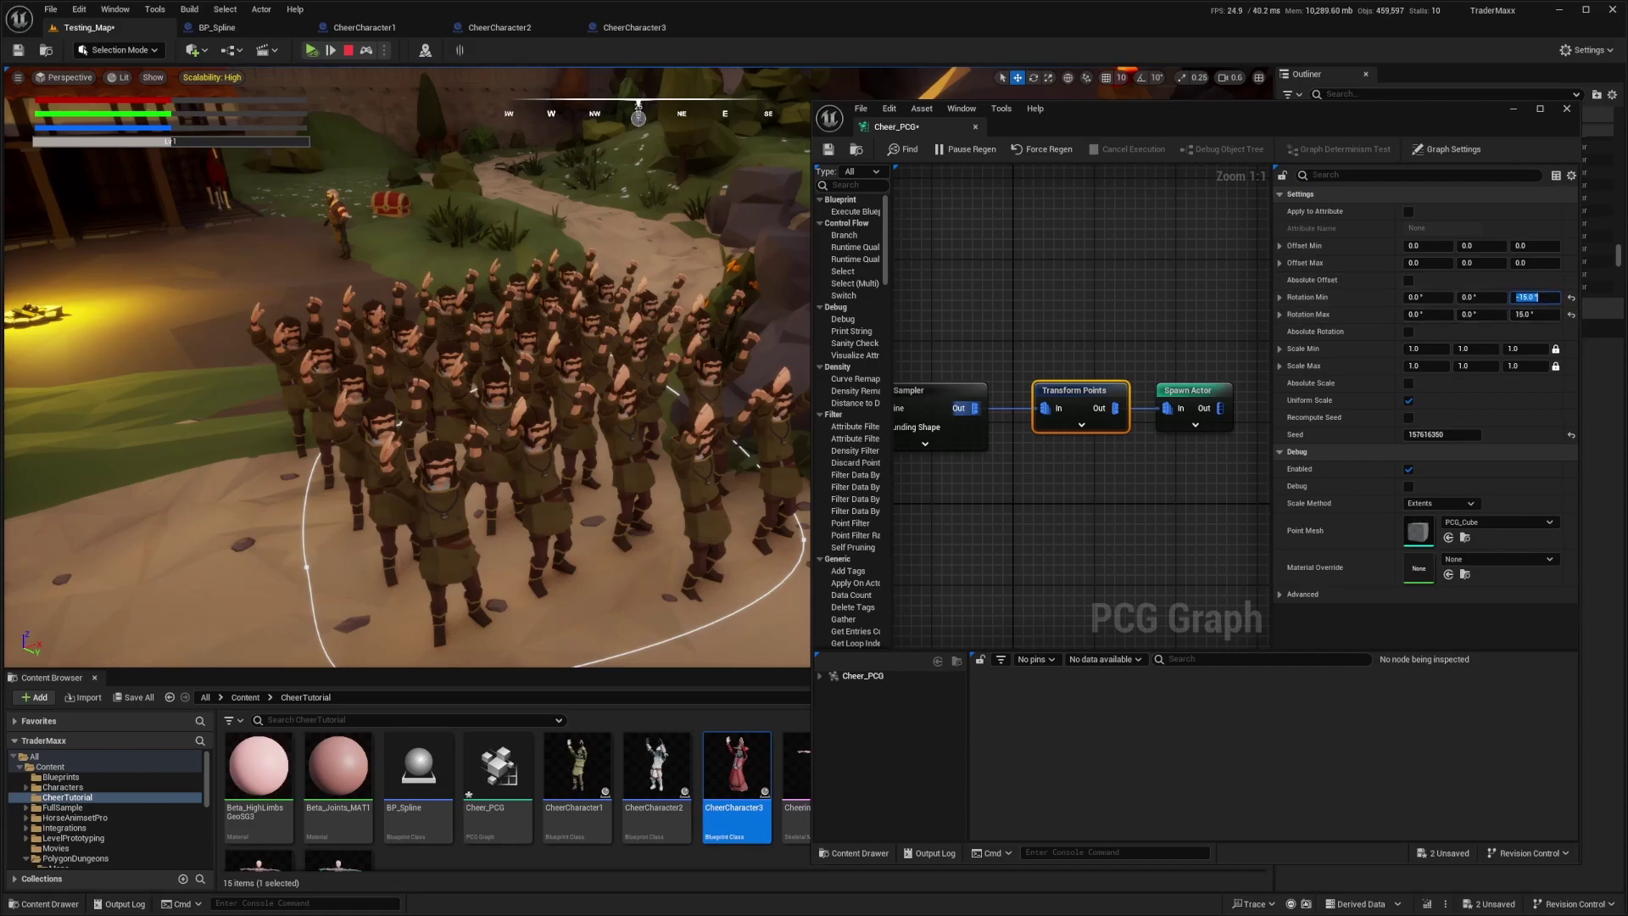
{"action": "key", "text": "Return"}
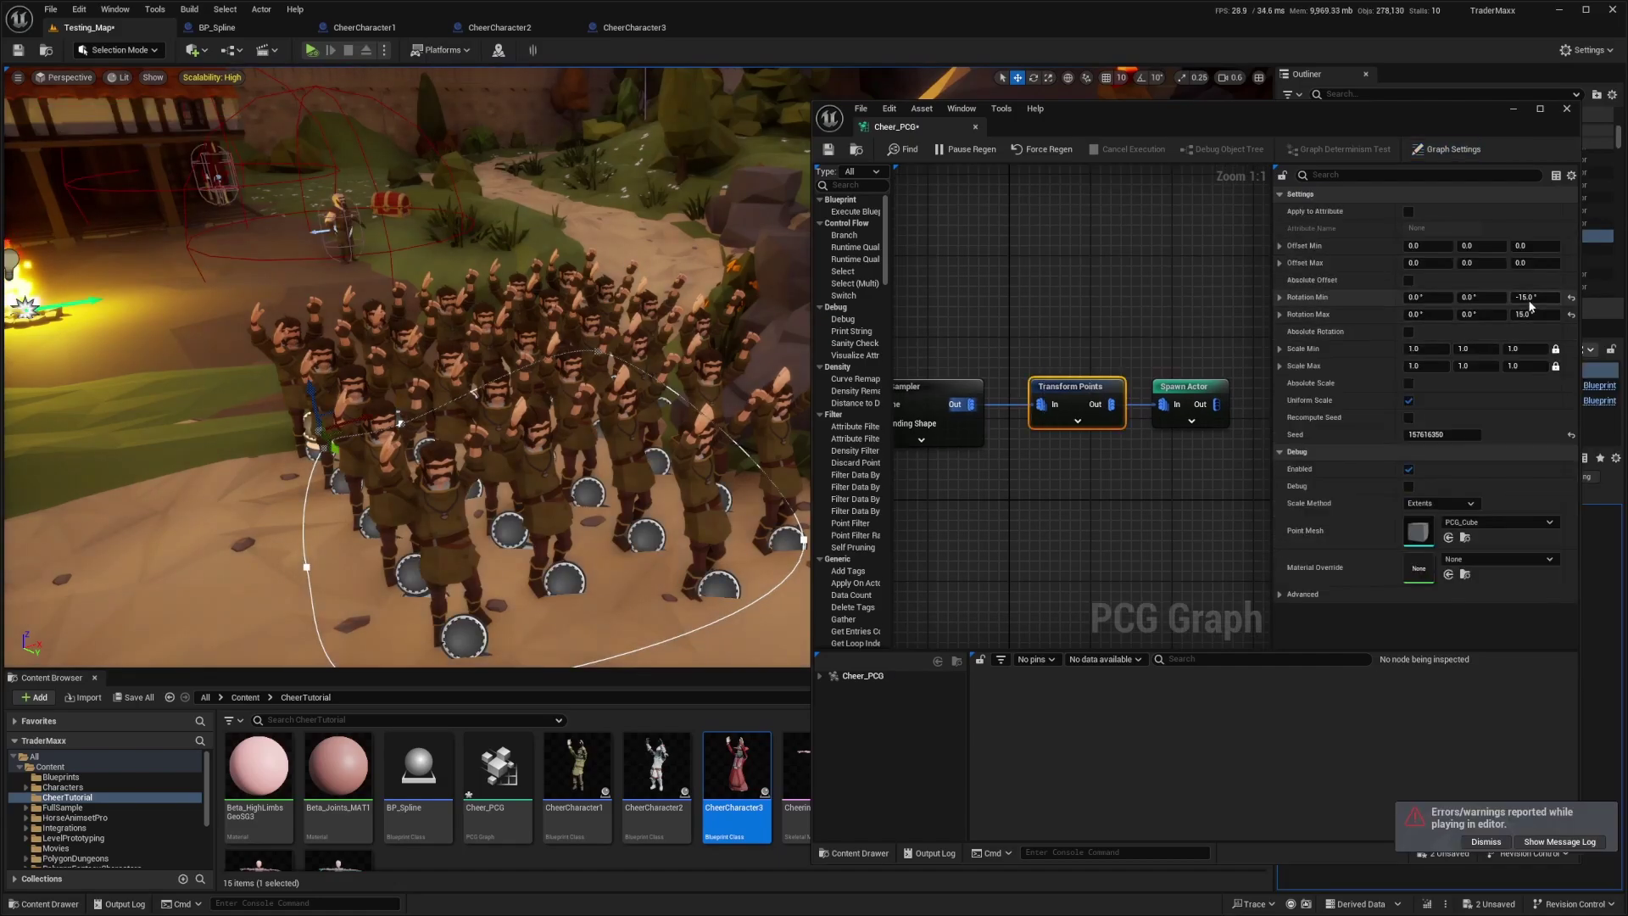
{"action": "type", "text": "90"}
{"action": "key", "text": "Return"}
{"action": "type", "text": "-"}
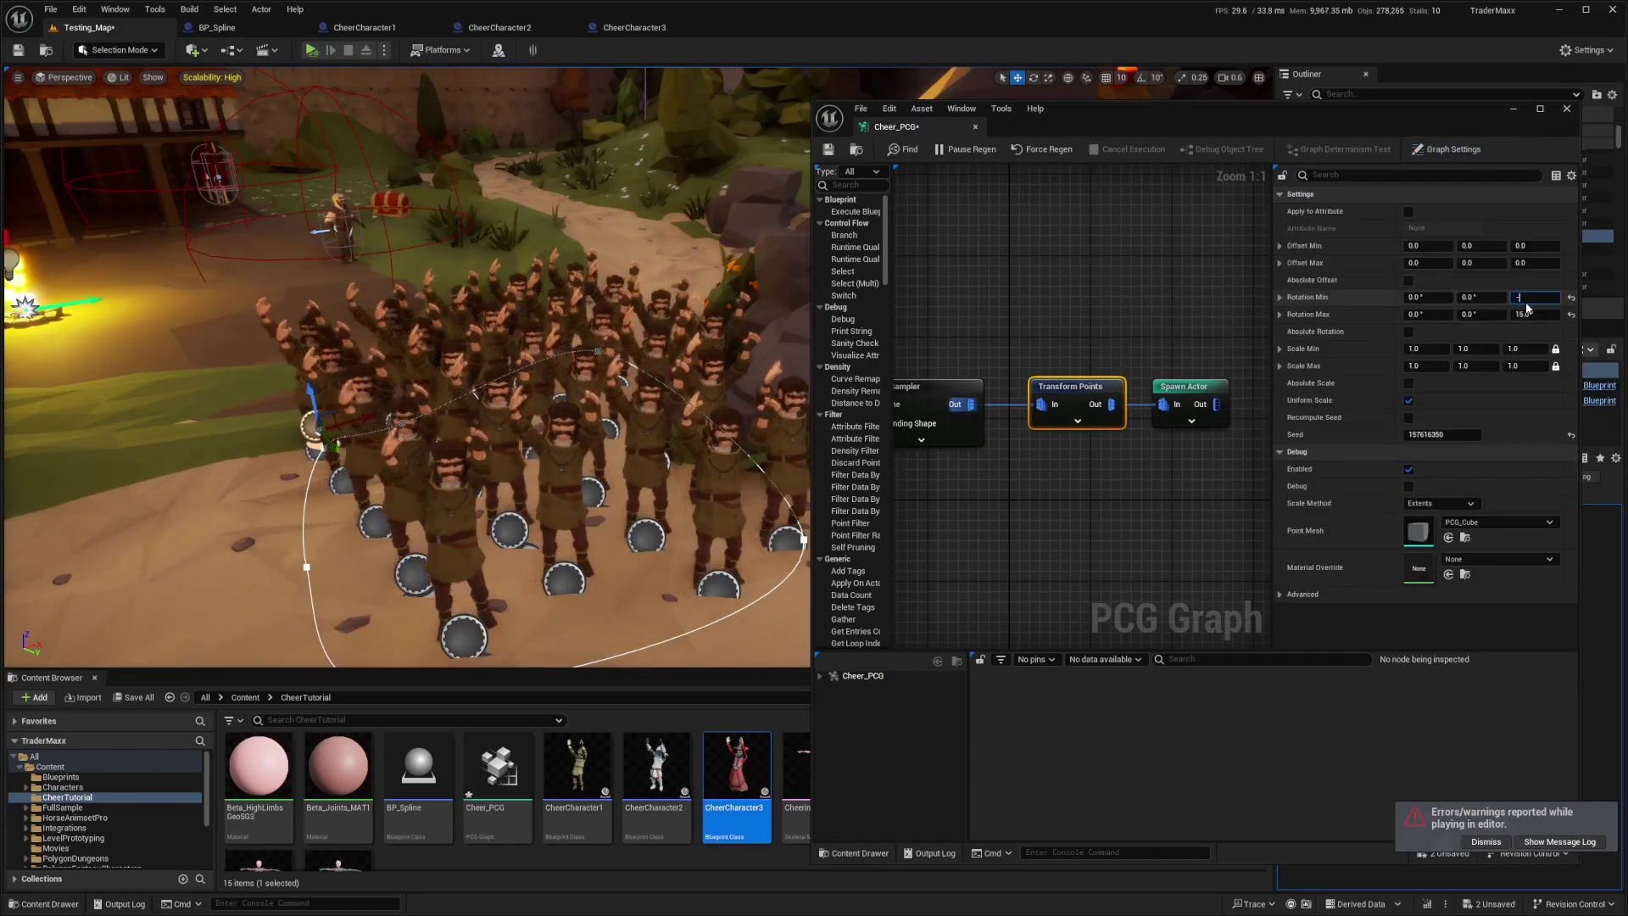
{"action": "type", "text": "180"}
{"action": "key", "text": "Return"}
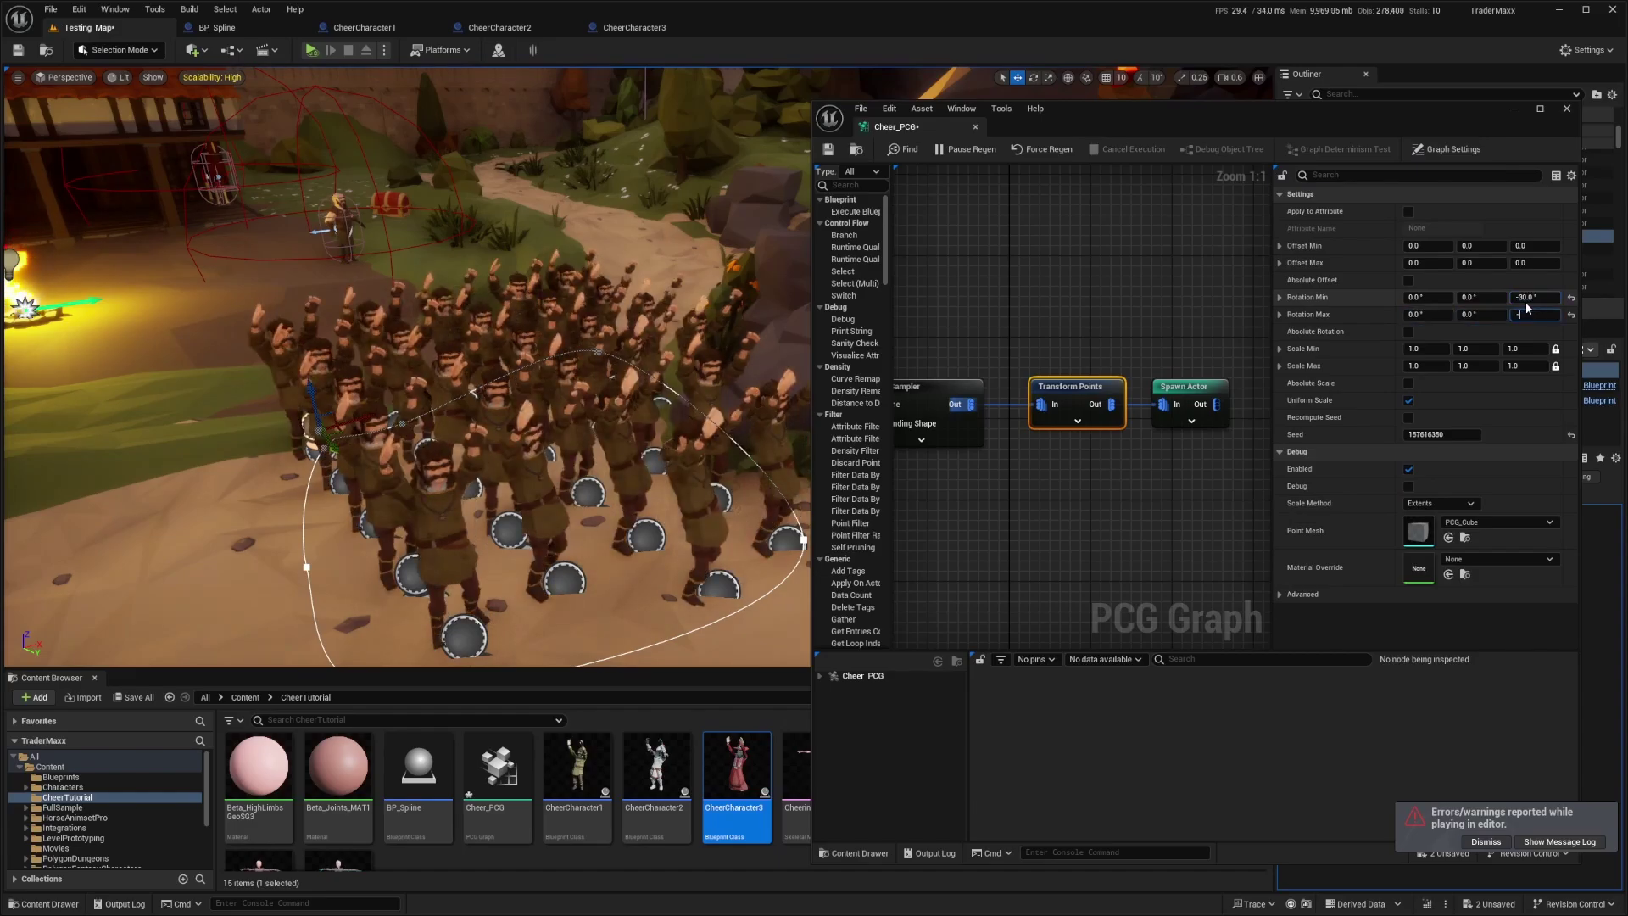
{"action": "key", "text": "Return"}
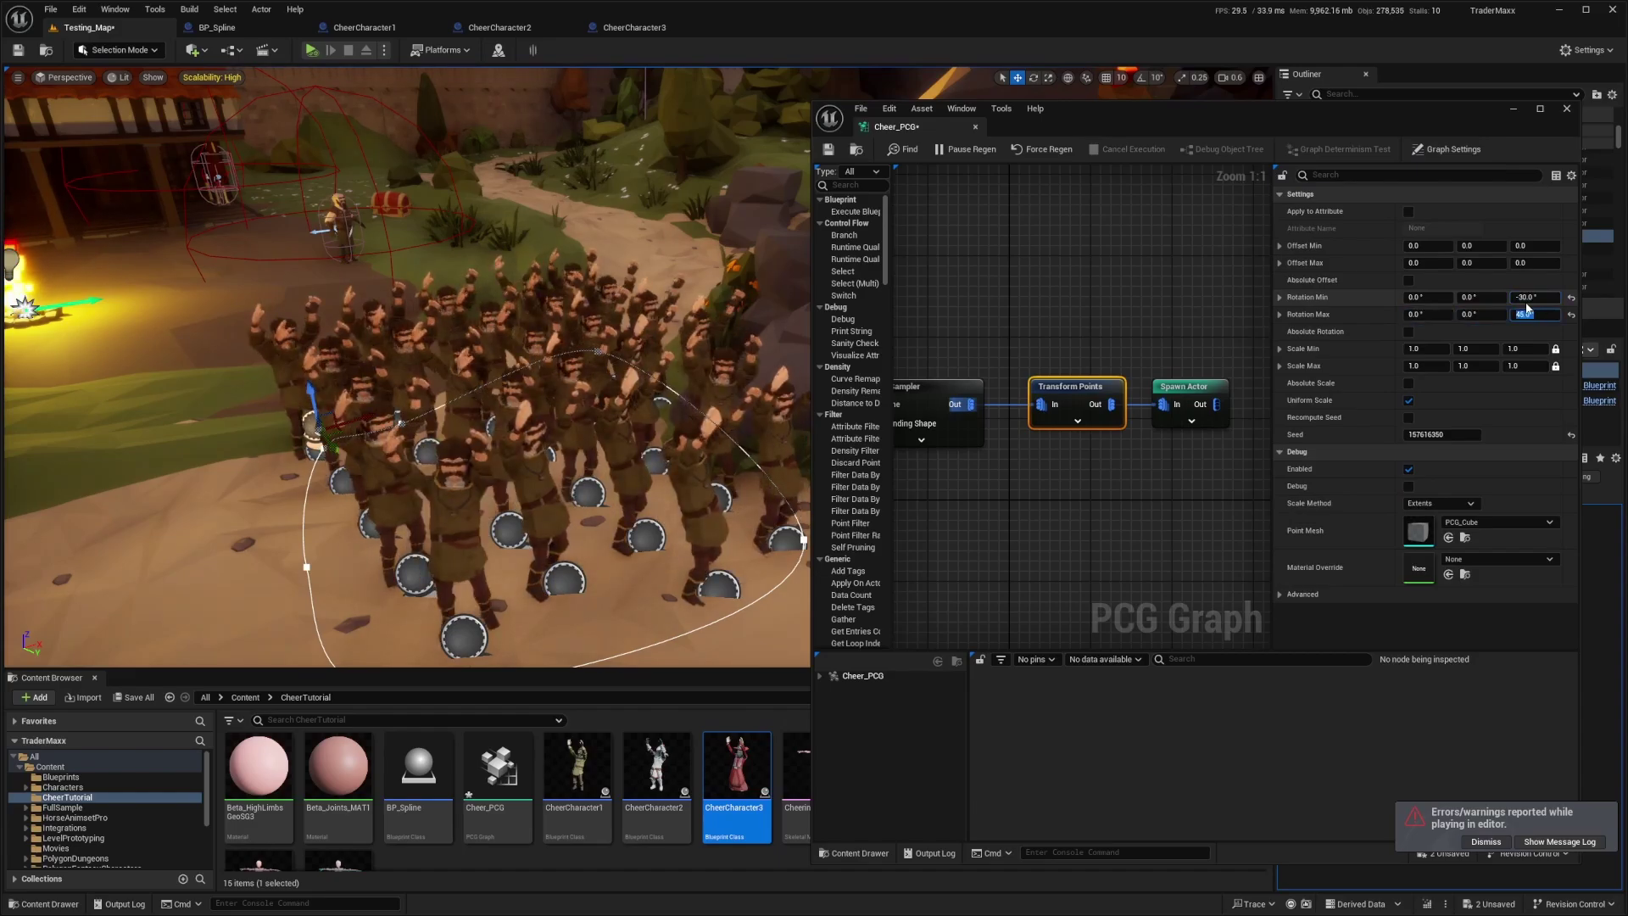
{"action": "type", "text": "-45"}
{"action": "key", "text": "Return"}
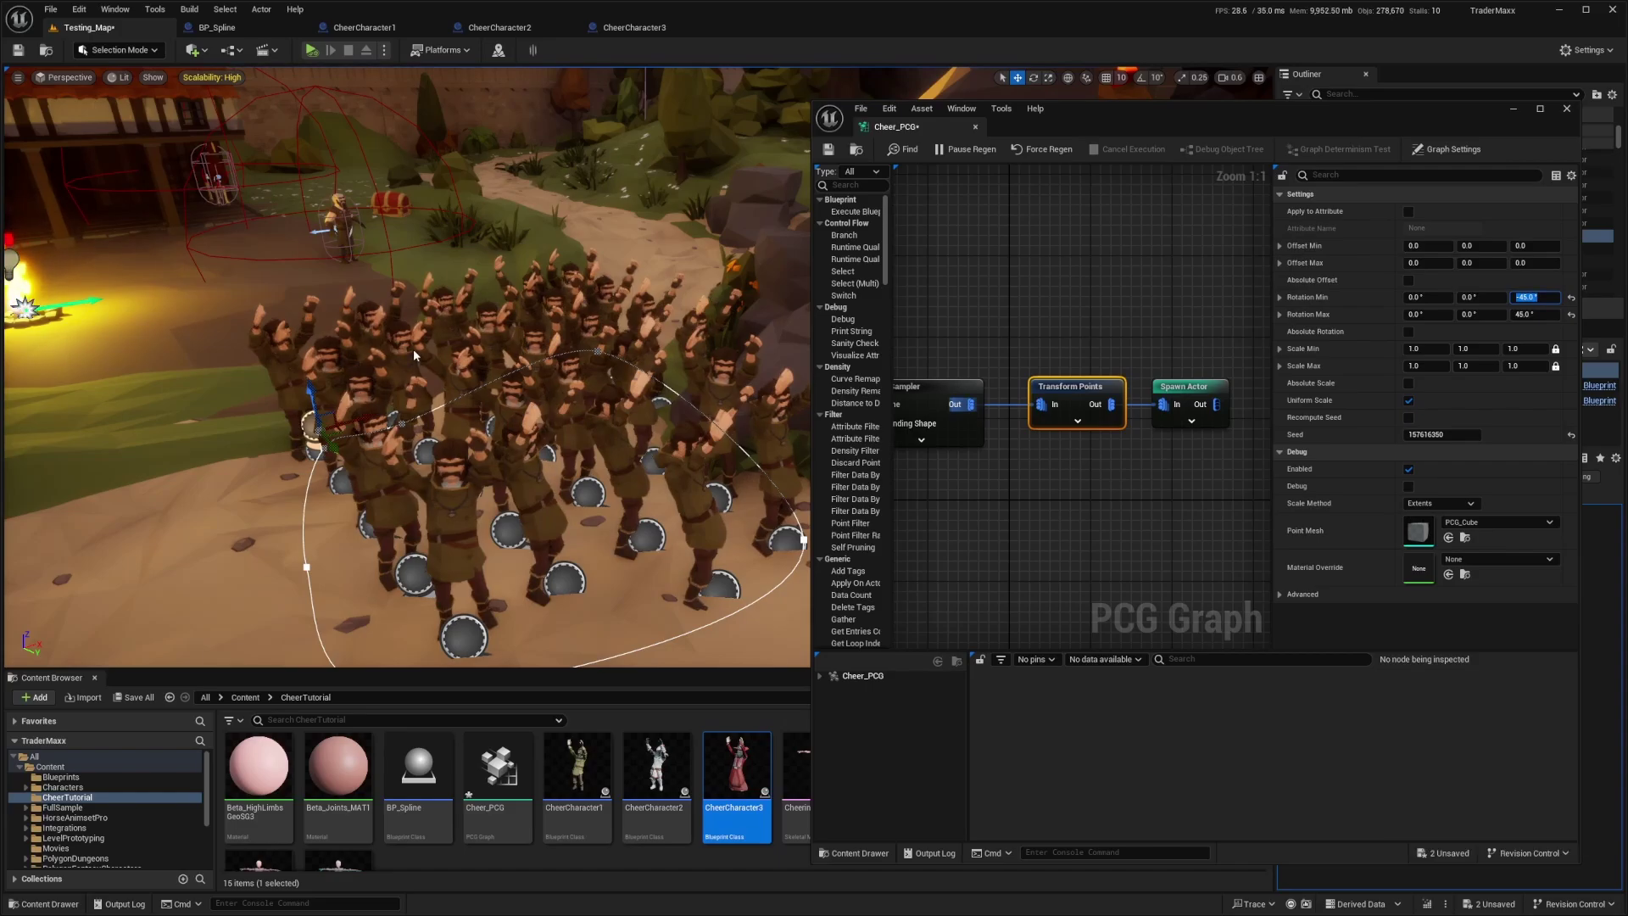
Select the Spawn Actor node, move it higher, and duplicate it
{"action": "right_click_drag", "start_coordinate": [1177, 324], "coordinate": [1075, 324]}
{"action": "mouse_move", "coordinate": [1091, 409]}
{"action": "left_mouse_down"}
{"action": "mouse_move", "coordinate": [1111, 320]}
{"action": "mouse_move", "coordinate": [1107, 407]}
{"action": "mouse_move", "coordinate": [1109, 364]}
{"action": "left_mouse_up"}
{"action": "key", "text": "ctrl+d"}
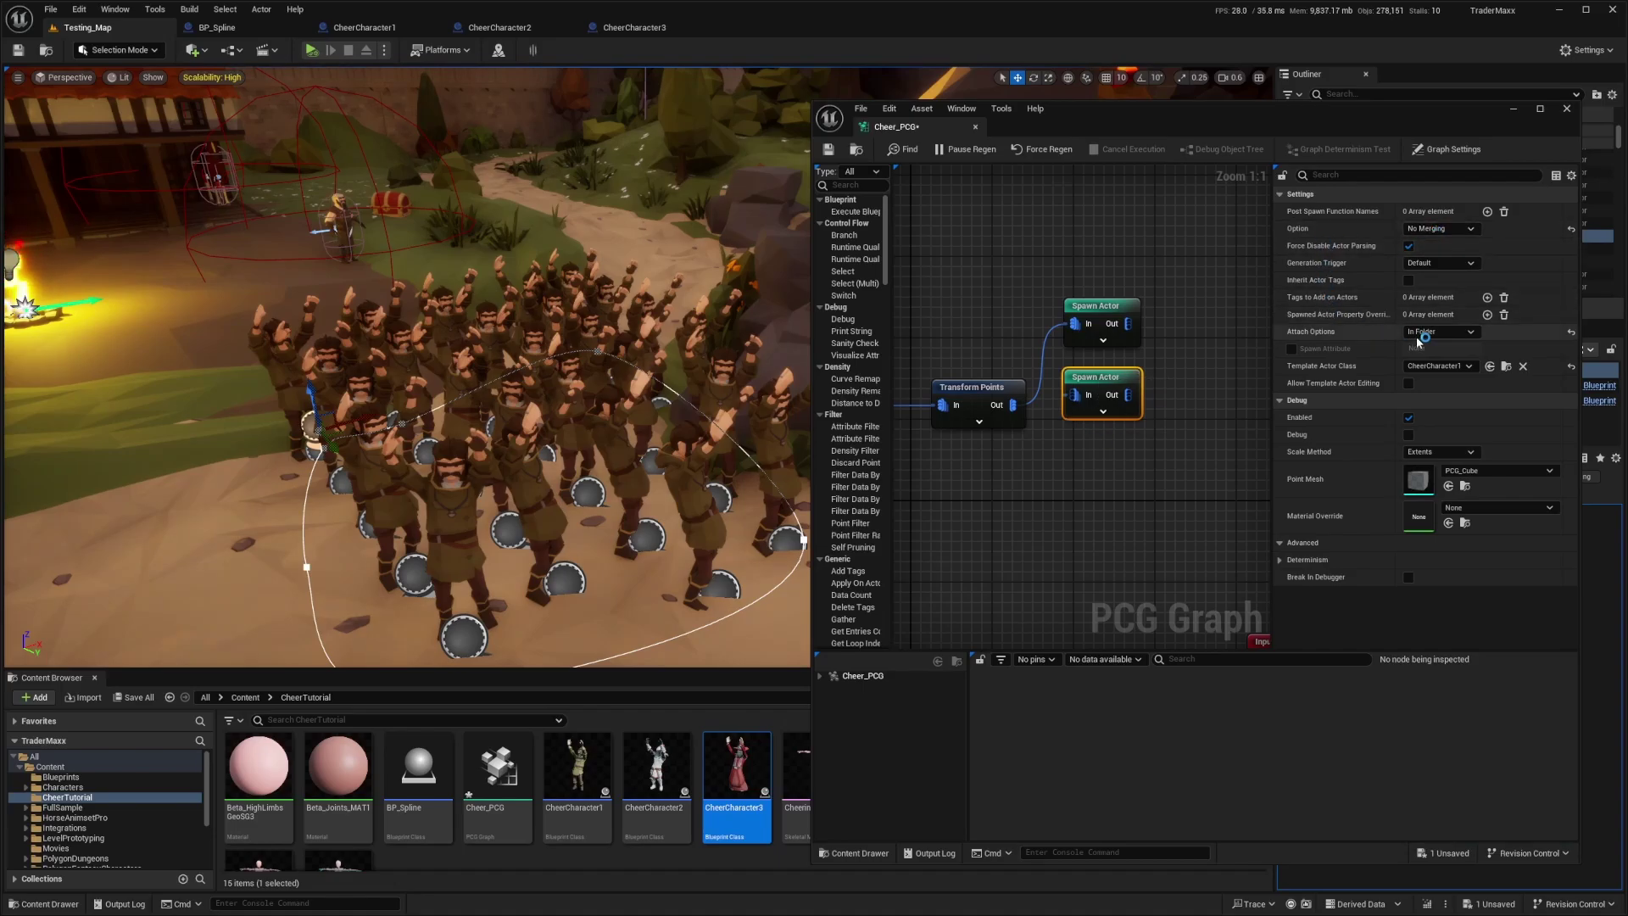
Make the first copy spawn CheerCharacter2 and place a third Spawn Actor node
{"action": "left_click", "coordinate": [1442, 366]}
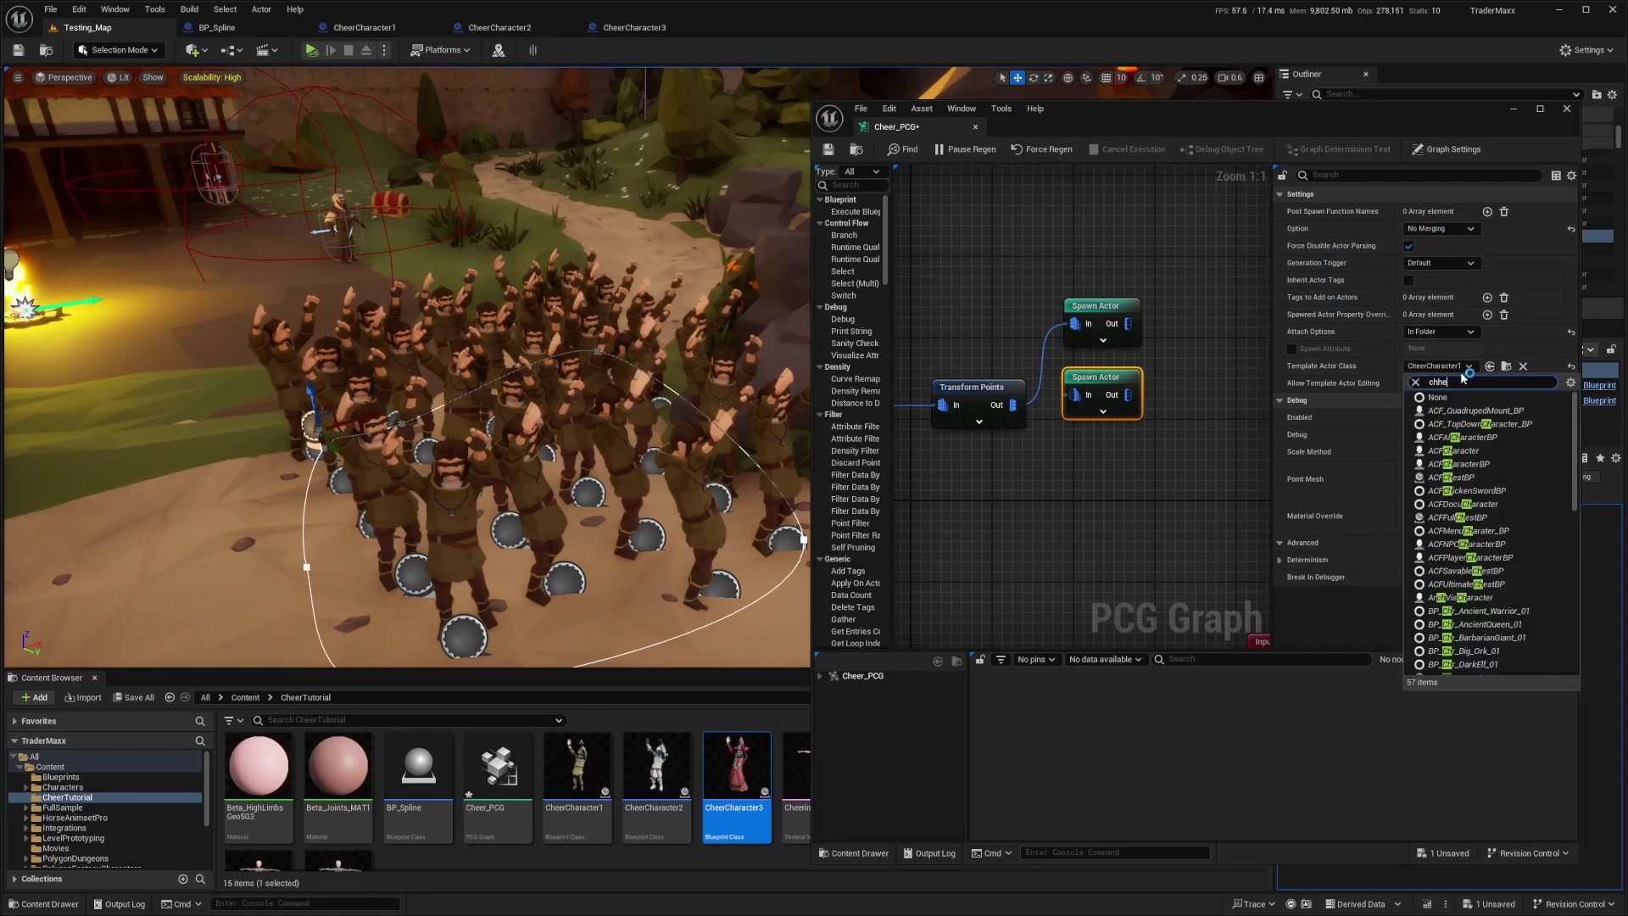
{"action": "left_click", "coordinate": [1476, 623]}
{"action": "key", "text": "ctrl+d"}
{"action": "key", "text": "ctrl+d"}
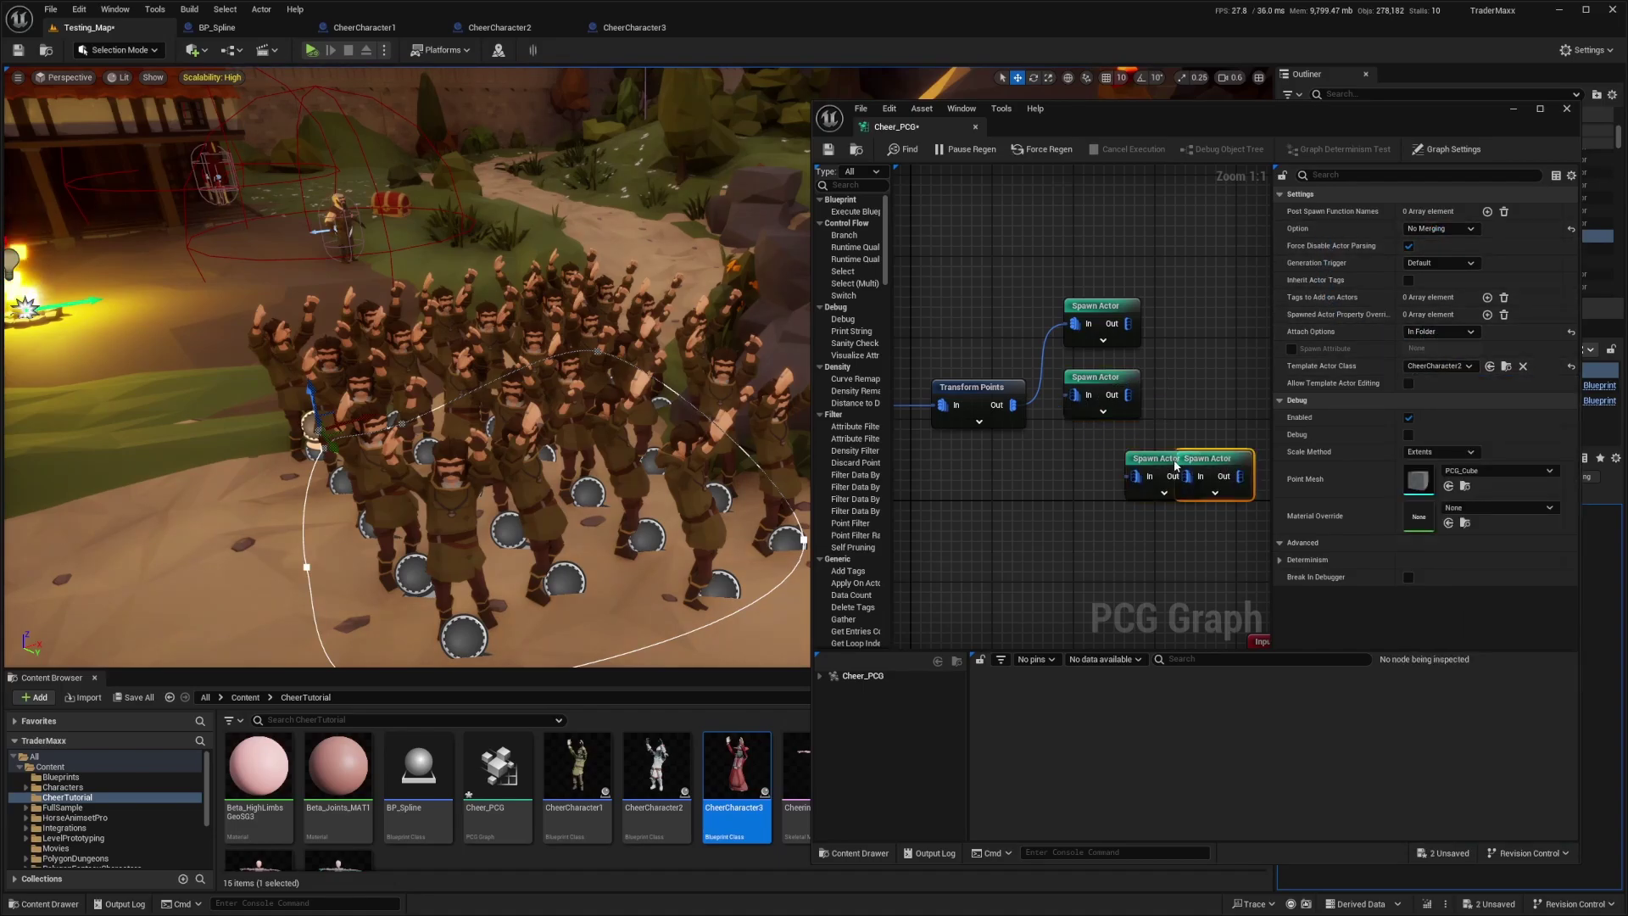
{"action": "right_click", "coordinate": [1107, 447]}
{"action": "left_click", "coordinate": [1145, 464]}
{"action": "mouse_move", "coordinate": [1165, 461]}
{"action": "left_mouse_down"}
{"action": "mouse_move", "coordinate": [1107, 454]}
{"action": "mouse_move", "coordinate": [1106, 474]}
{"action": "left_mouse_up"}
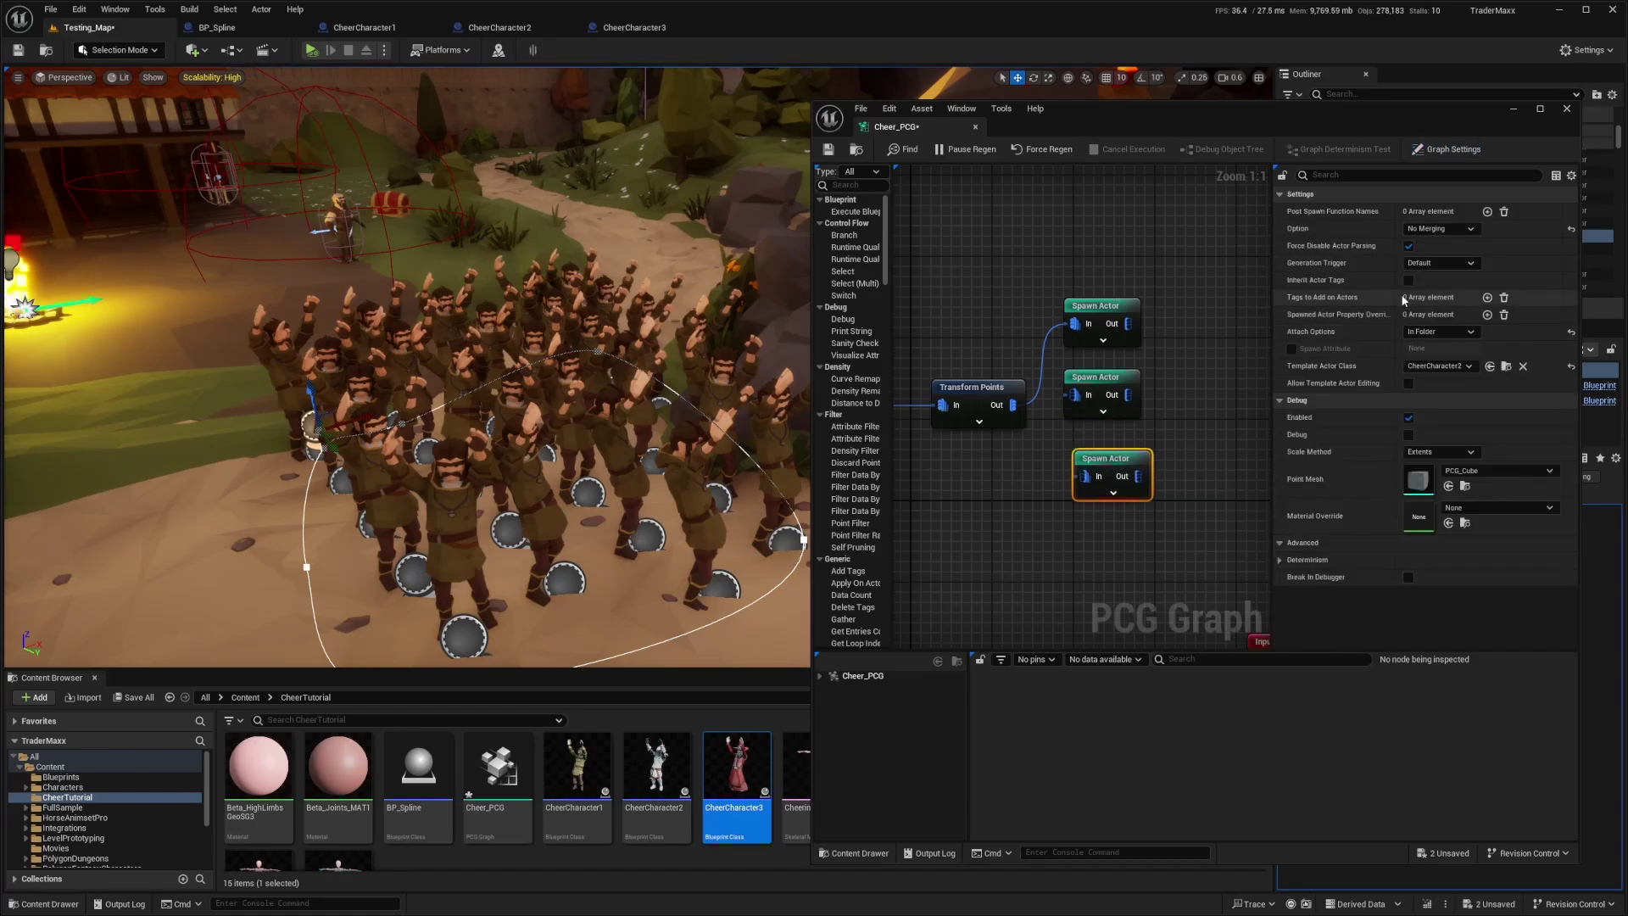
Have the third node spawn CheerCharacter3, wire Transform Points to it, and save the map
{"action": "left_click", "coordinate": [1489, 365]}
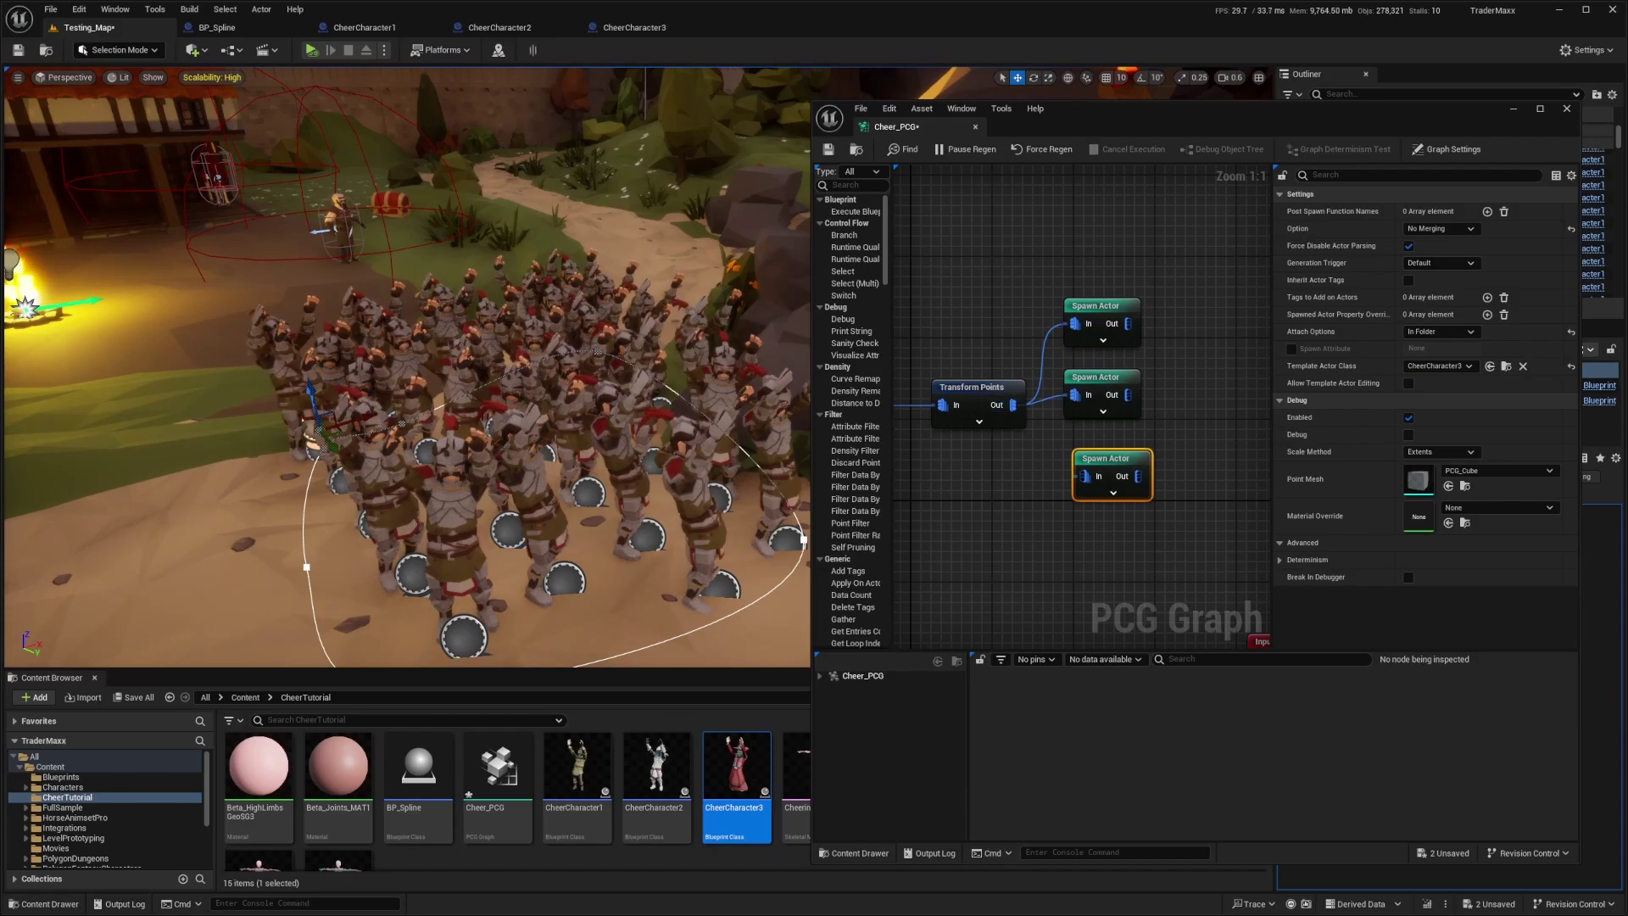
{"action": "right_click", "coordinate": [1094, 474]}
{"action": "left_click_drag", "start_coordinate": [1014, 405], "coordinate": [1084, 478]}
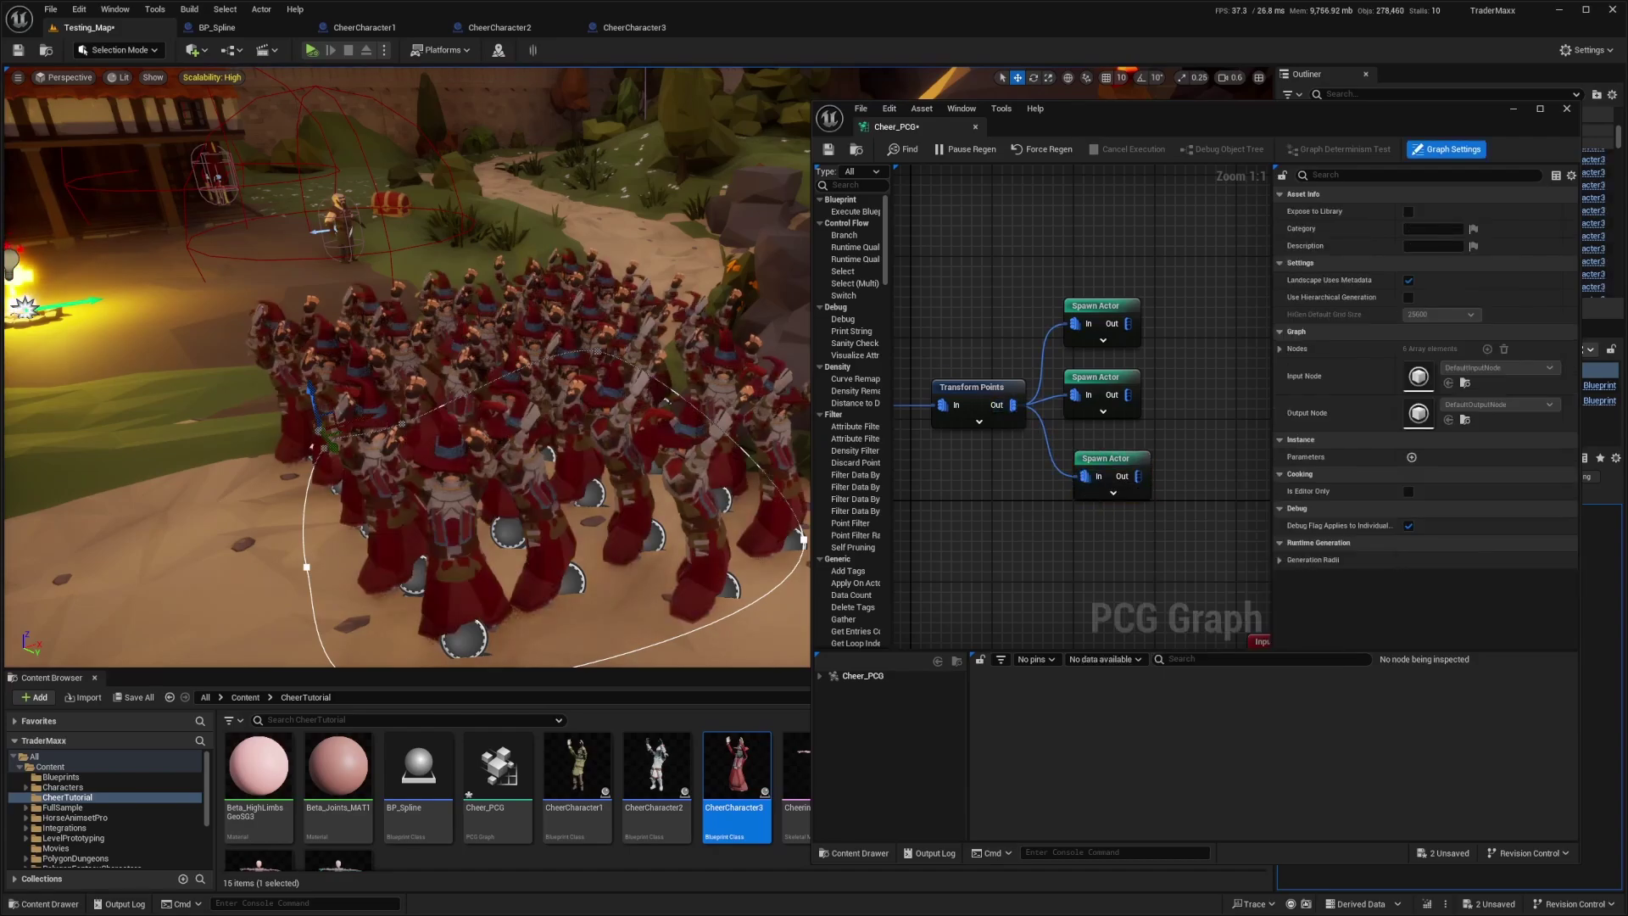
{"action": "scroll", "coordinate": [599, 345], "scroll_direction": "up", "scroll_amount": 3}
{"action": "scroll", "coordinate": [598, 344], "scroll_direction": "up", "scroll_amount": 3}
{"action": "scroll", "coordinate": [599, 345], "scroll_direction": "up", "scroll_amount": 3}
{"action": "scroll", "coordinate": [599, 344], "scroll_direction": "down", "scroll_amount": 3}
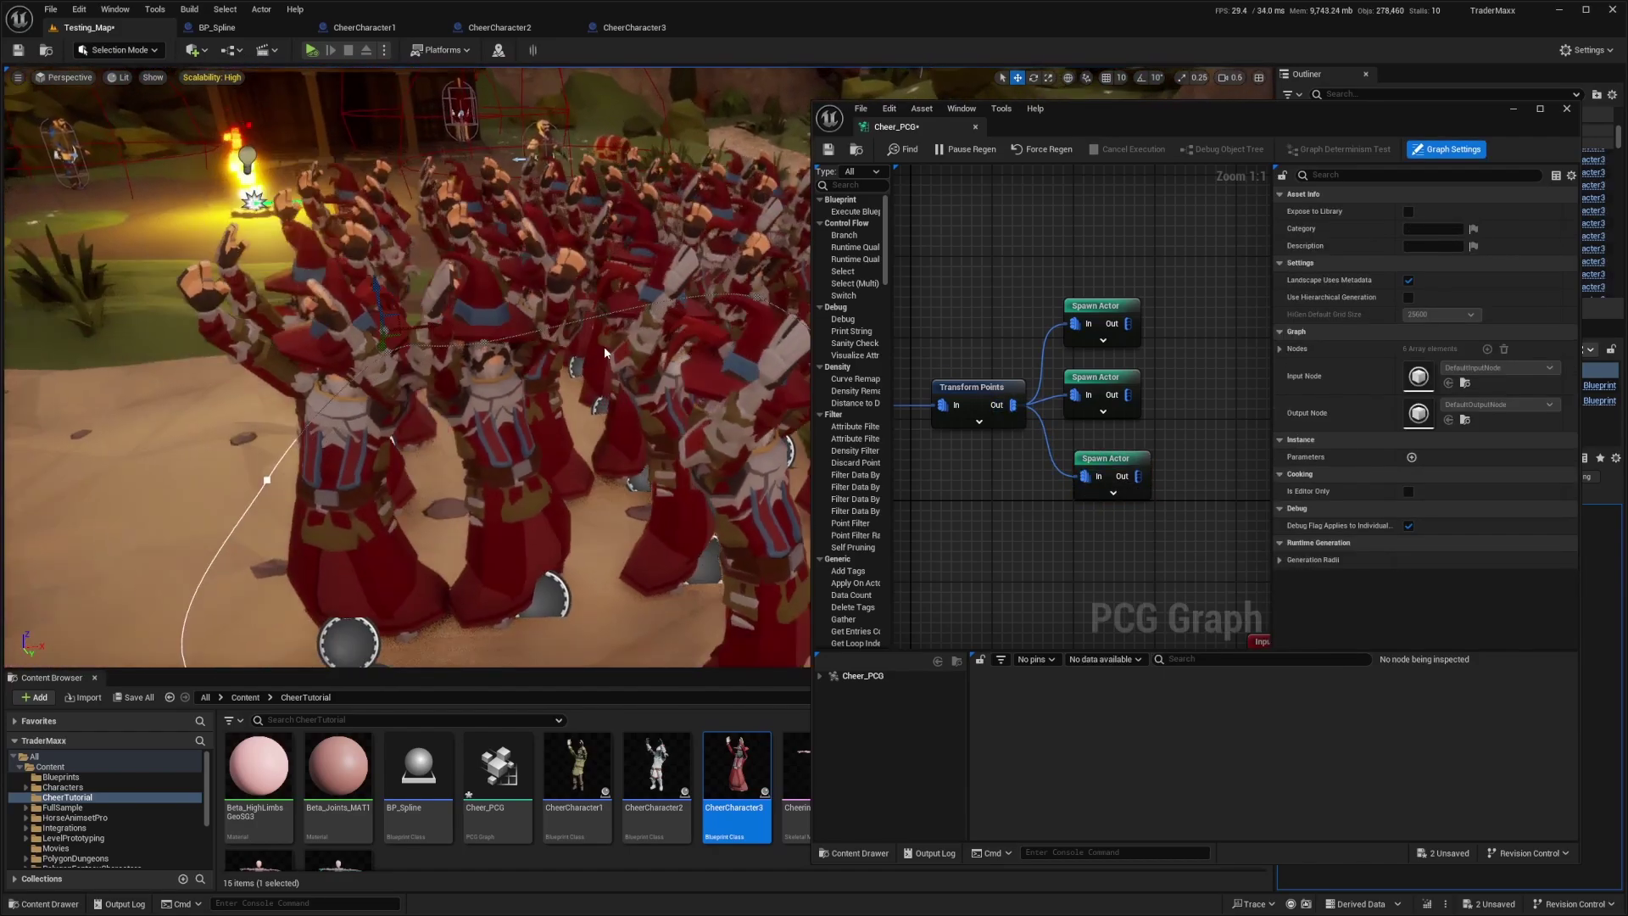
{"action": "scroll", "coordinate": [647, 350], "scroll_direction": "down", "scroll_amount": 3}
{"action": "scroll", "coordinate": [648, 350], "scroll_direction": "down", "scroll_amount": 2}
{"action": "key", "text": "ctrl+s"}
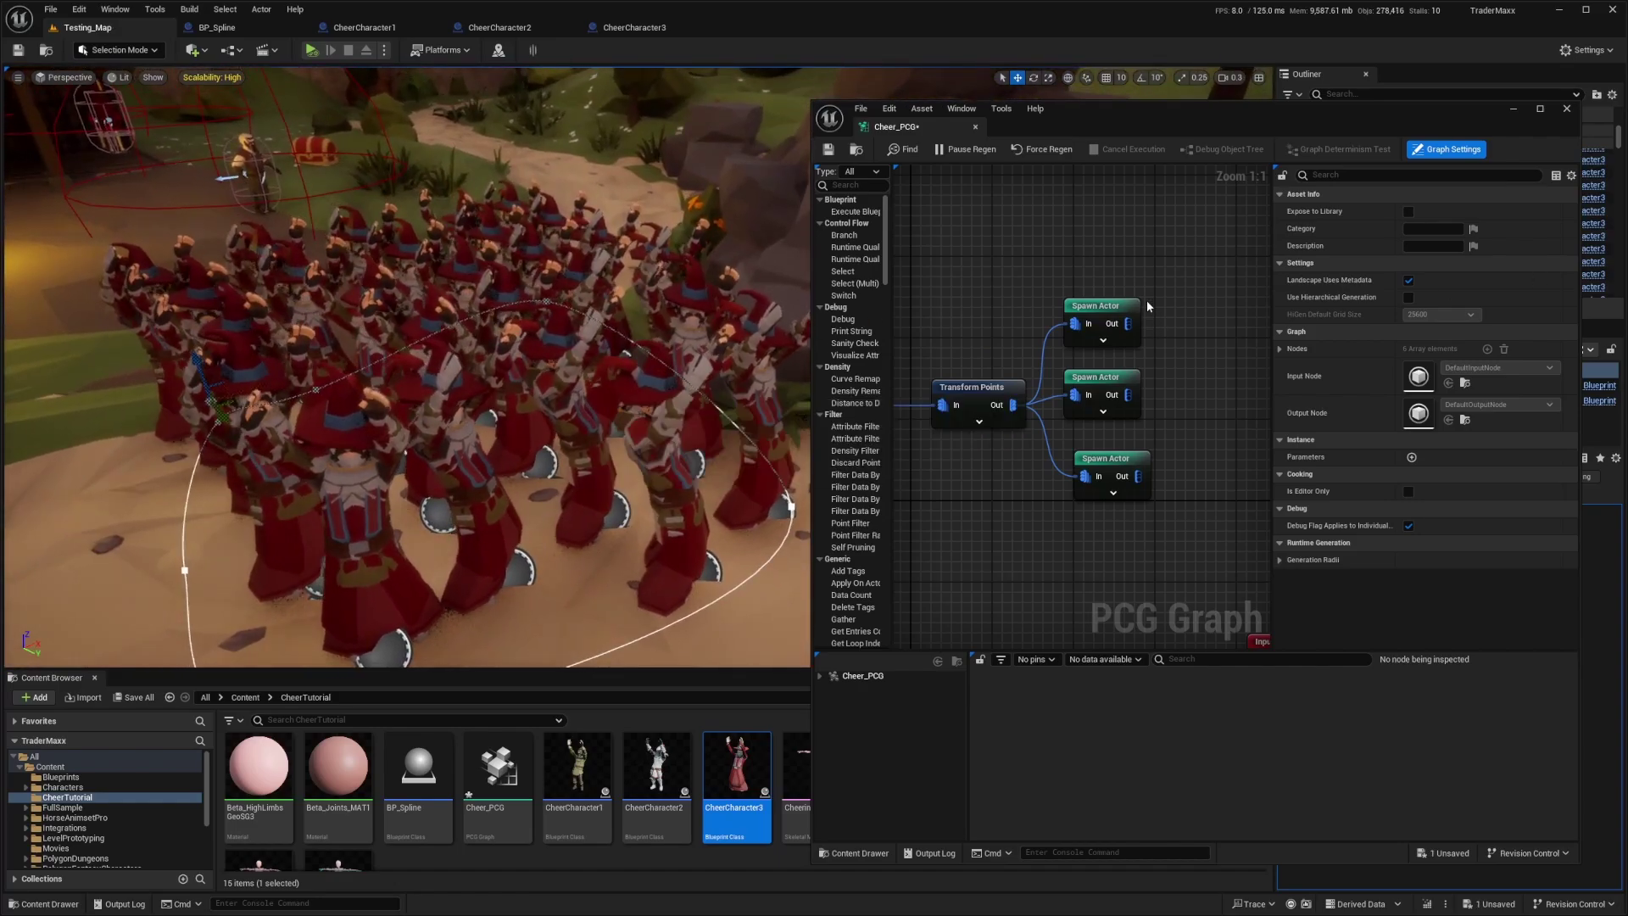
Duplicate Transform Points twice and move the three copies up together
{"action": "right_click_drag", "start_coordinate": [1102, 273], "coordinate": [1226, 257]}
{"action": "left_click", "coordinate": [1111, 388]}
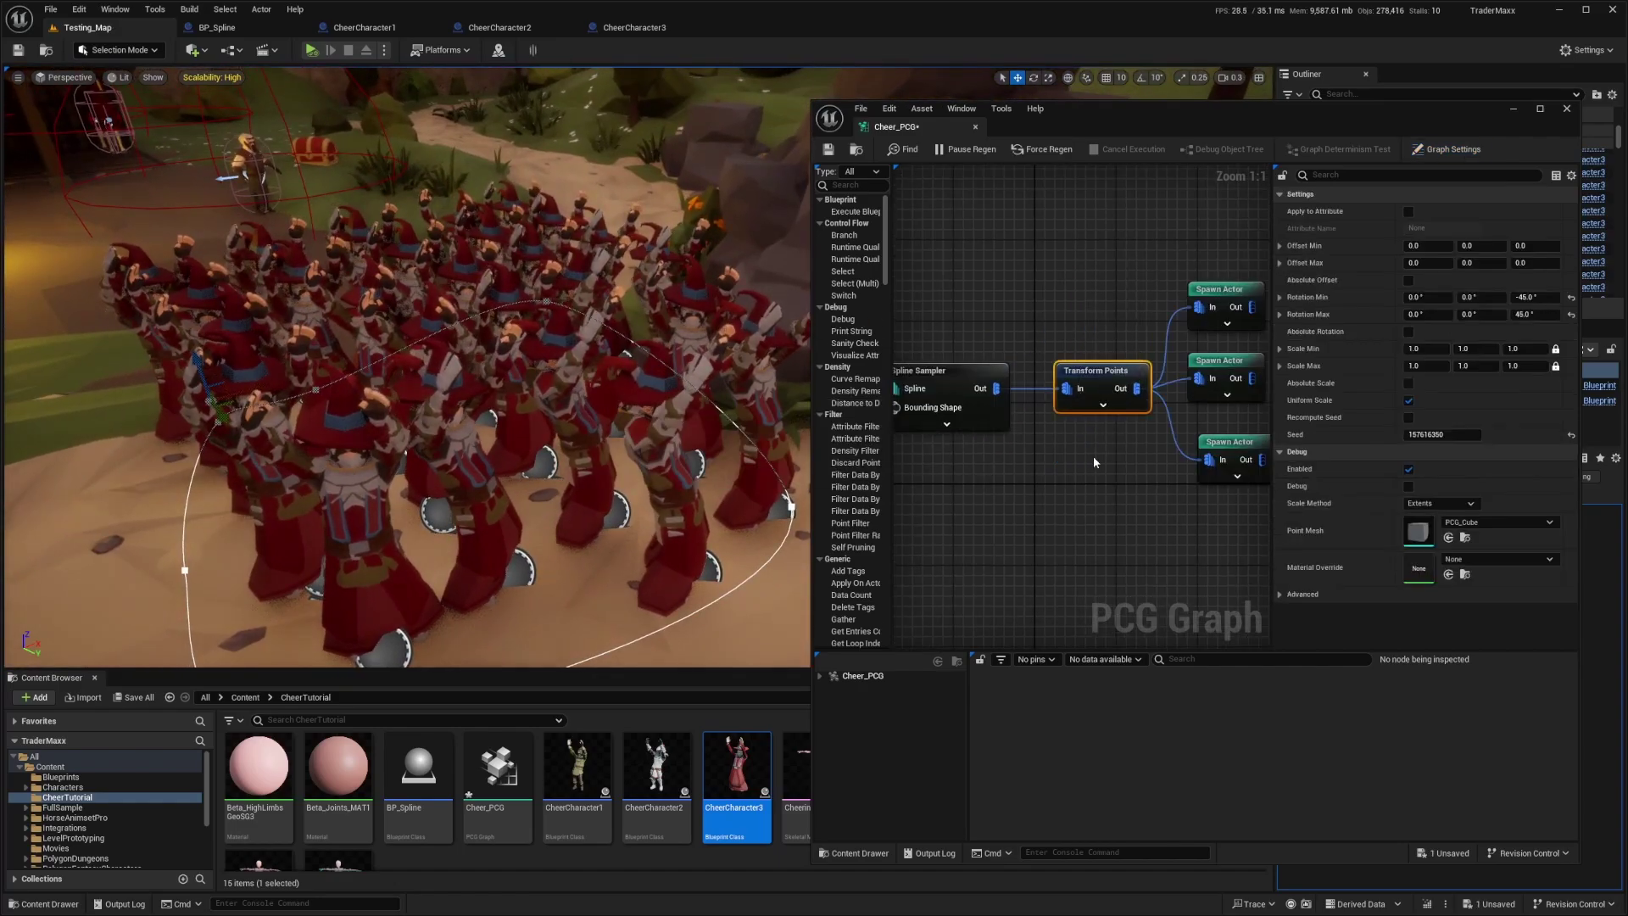
{"action": "key", "text": "ctrl+d"}
{"action": "key", "text": "ctrl+d"}
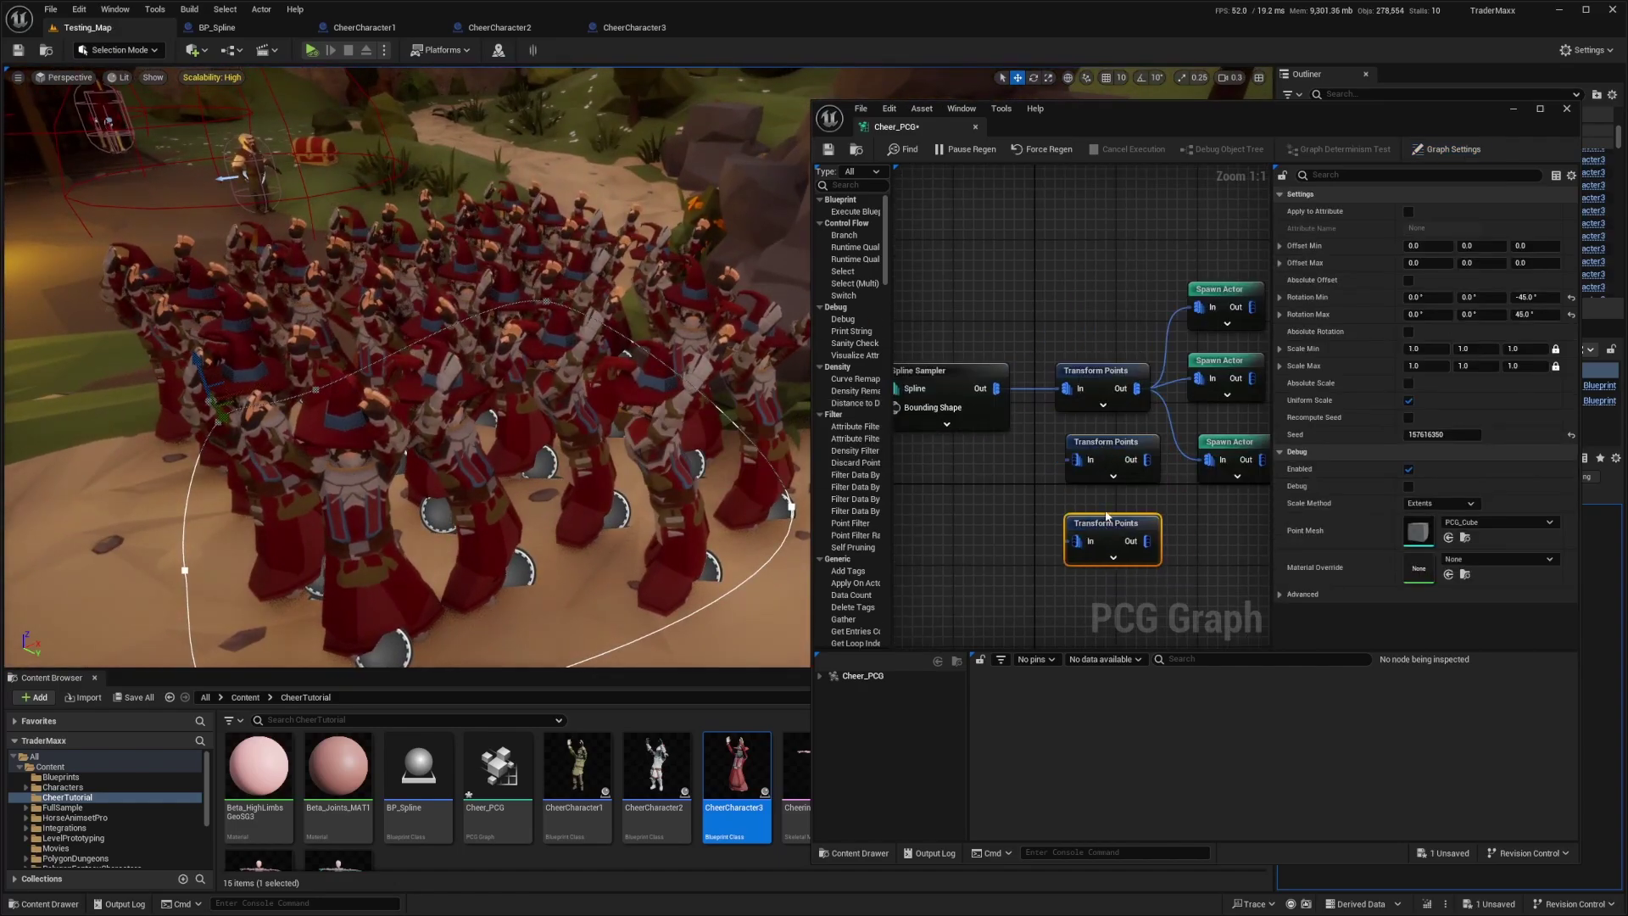
{"action": "mouse_move", "coordinate": [1112, 491]}
{"action": "left_mouse_down", "text": "ctrl"}
{"action": "mouse_move", "coordinate": [1056, 349]}
{"action": "mouse_move", "coordinate": [1085, 279]}
{"action": "left_mouse_up", "text": "ctrl"}
{"action": "left_click", "coordinate": [1017, 445]}
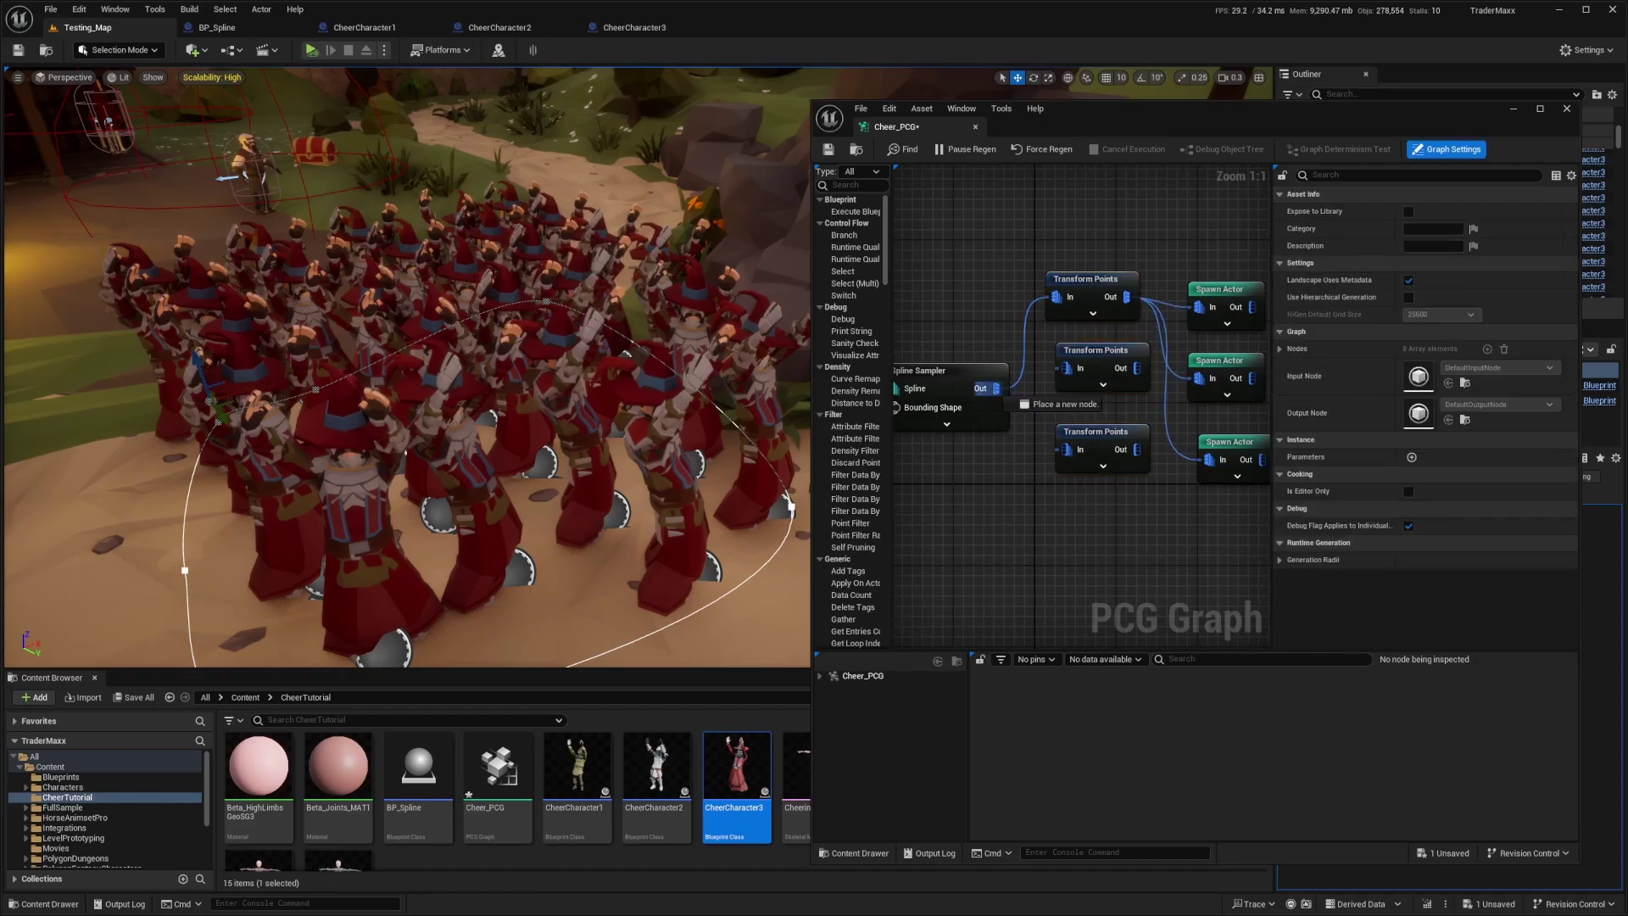
Feed Spline Sampler output into the middle Transform Points and sort out its Spawn Actor links
{"action": "mouse_move", "coordinate": [1018, 398]}
{"action": "left_mouse_down"}
{"action": "mouse_move", "coordinate": [1066, 368]}
{"action": "mouse_move", "coordinate": [1067, 450]}
{"action": "left_mouse_up"}
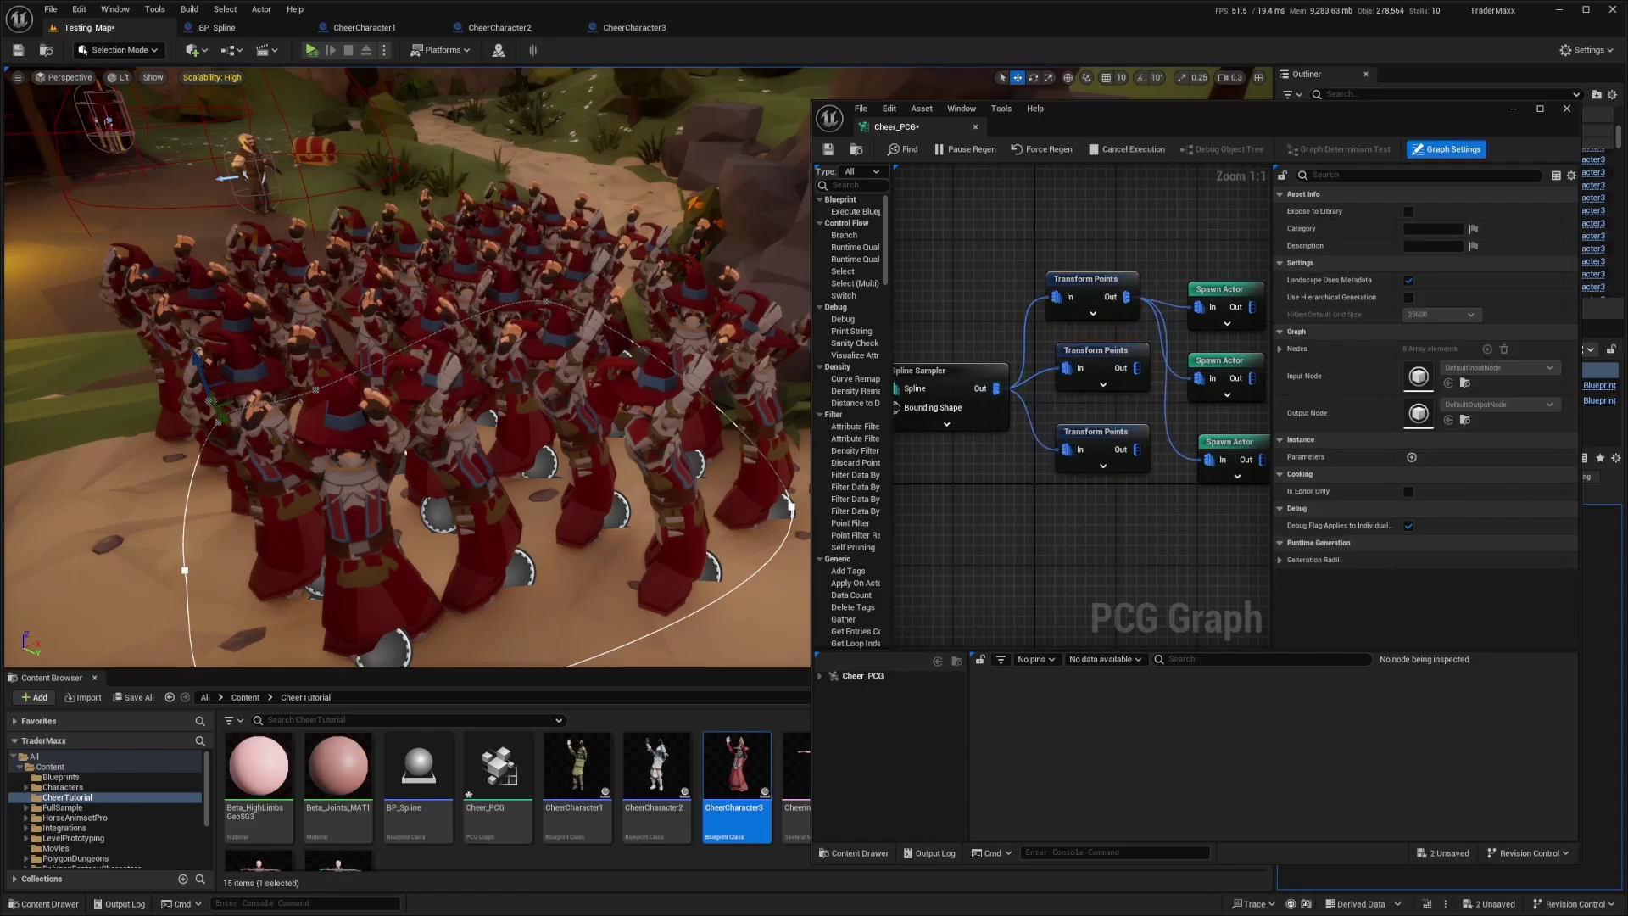
{"action": "right_click_drag", "start_coordinate": [1145, 535], "coordinate": [1081, 534]}
{"action": "left_click", "coordinate": [1031, 280]}
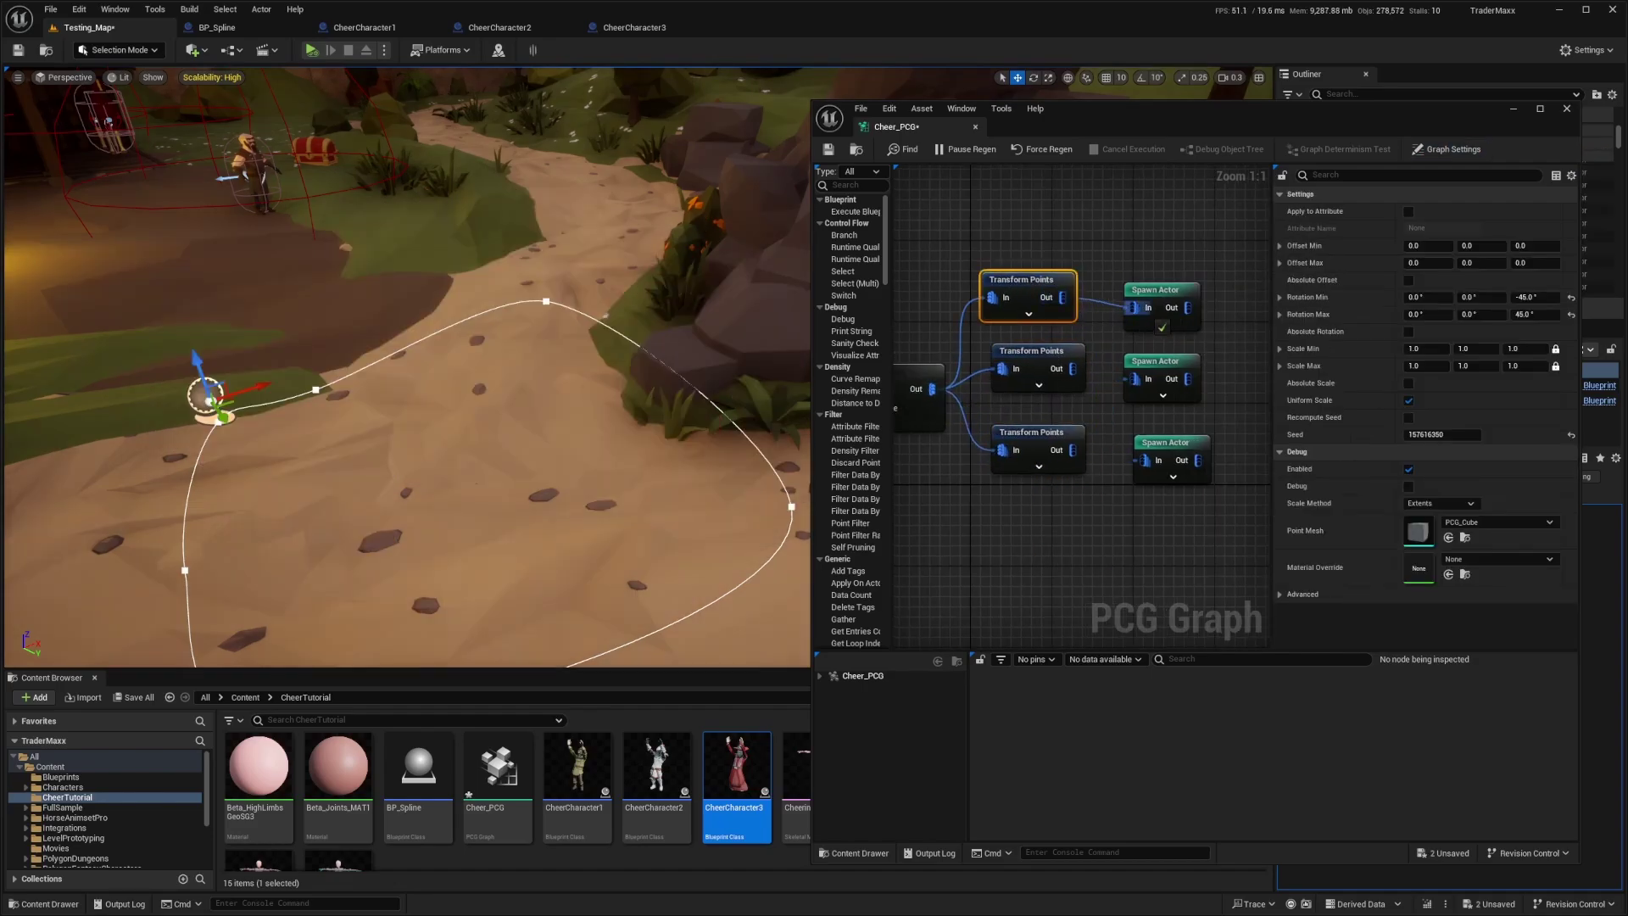
{"action": "left_click", "coordinate": [1058, 352]}
{"action": "left_click", "coordinate": [1052, 238]}
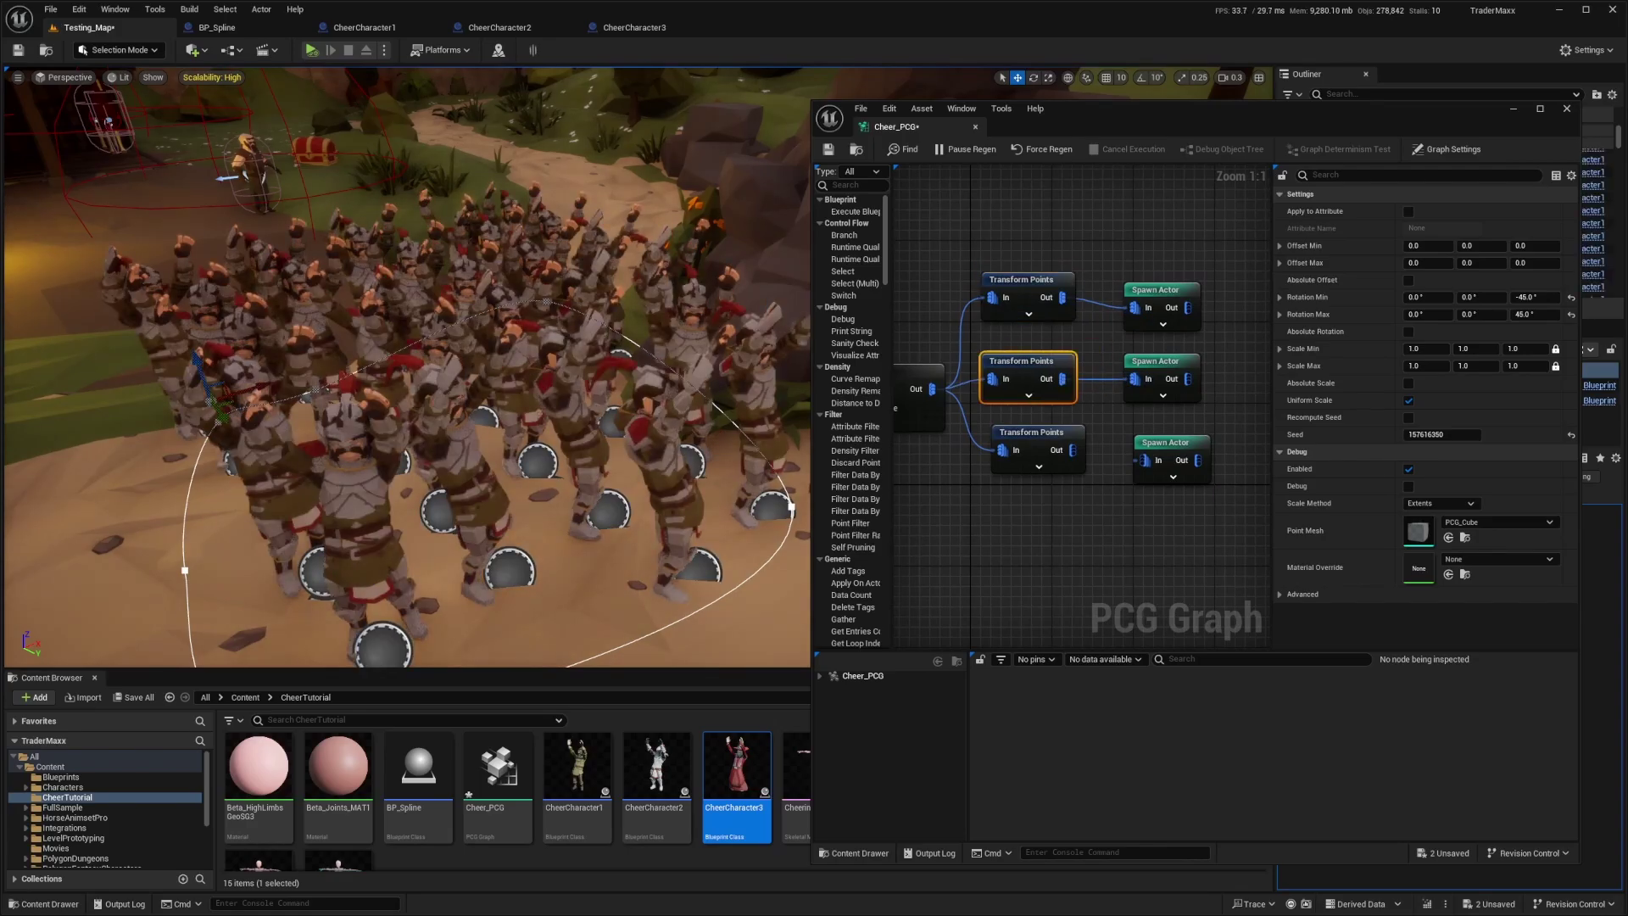
{"action": "scroll", "coordinate": [1052, 238], "scroll_direction": "down", "scroll_amount": 1}
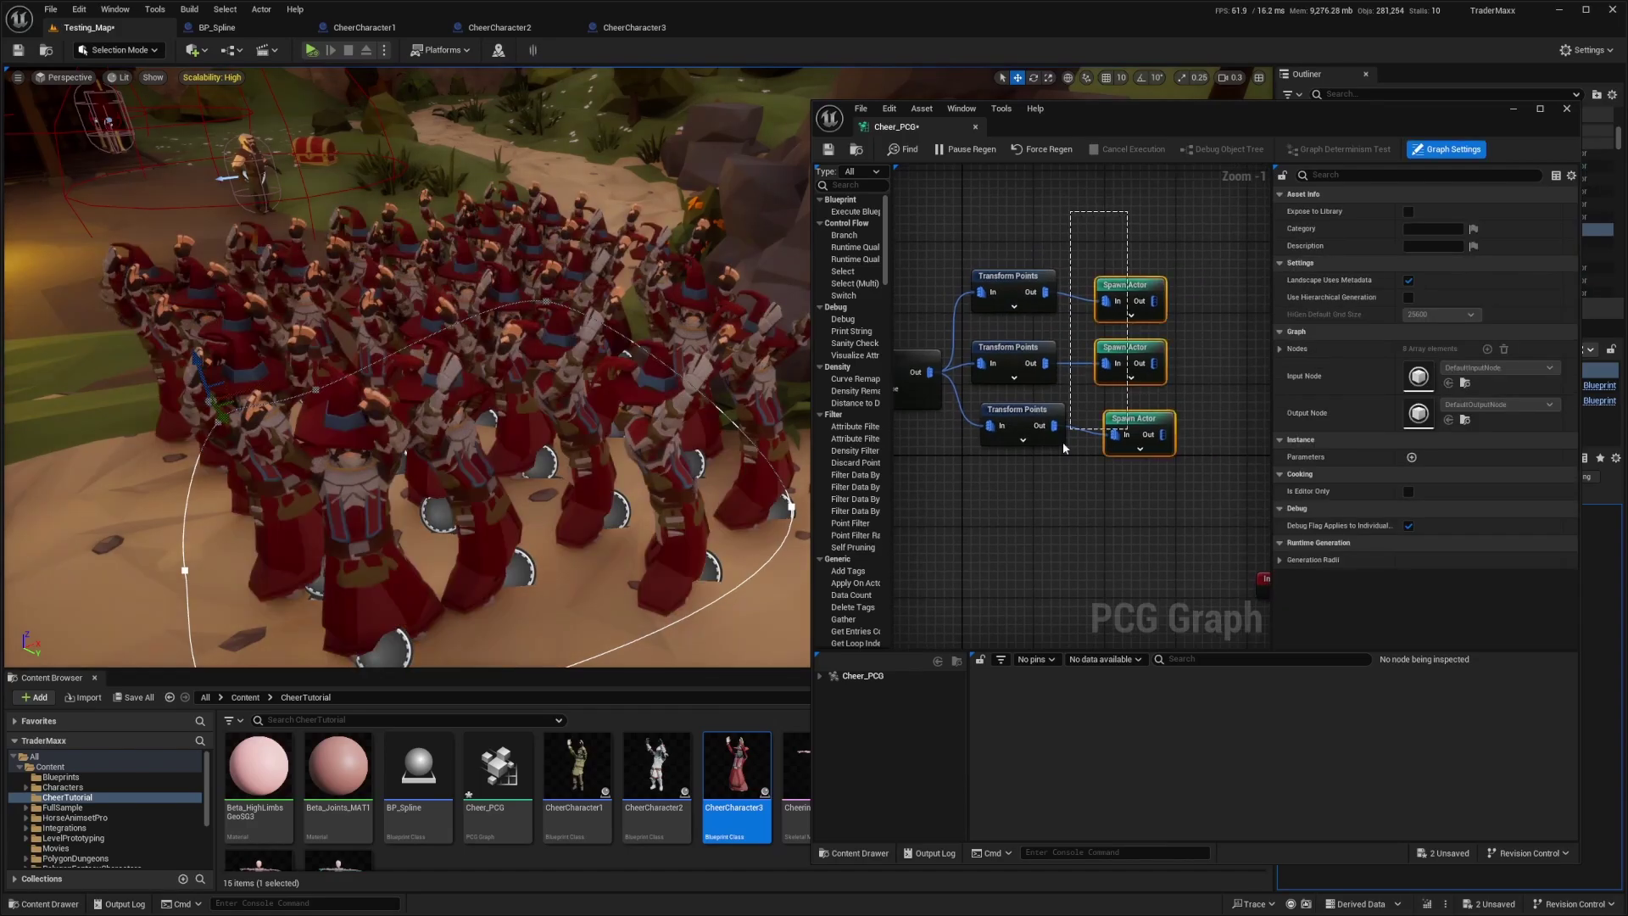
{"action": "left_click_drag", "start_coordinate": [1133, 217], "coordinate": [980, 452]}
{"action": "left_click", "coordinate": [1068, 210]}
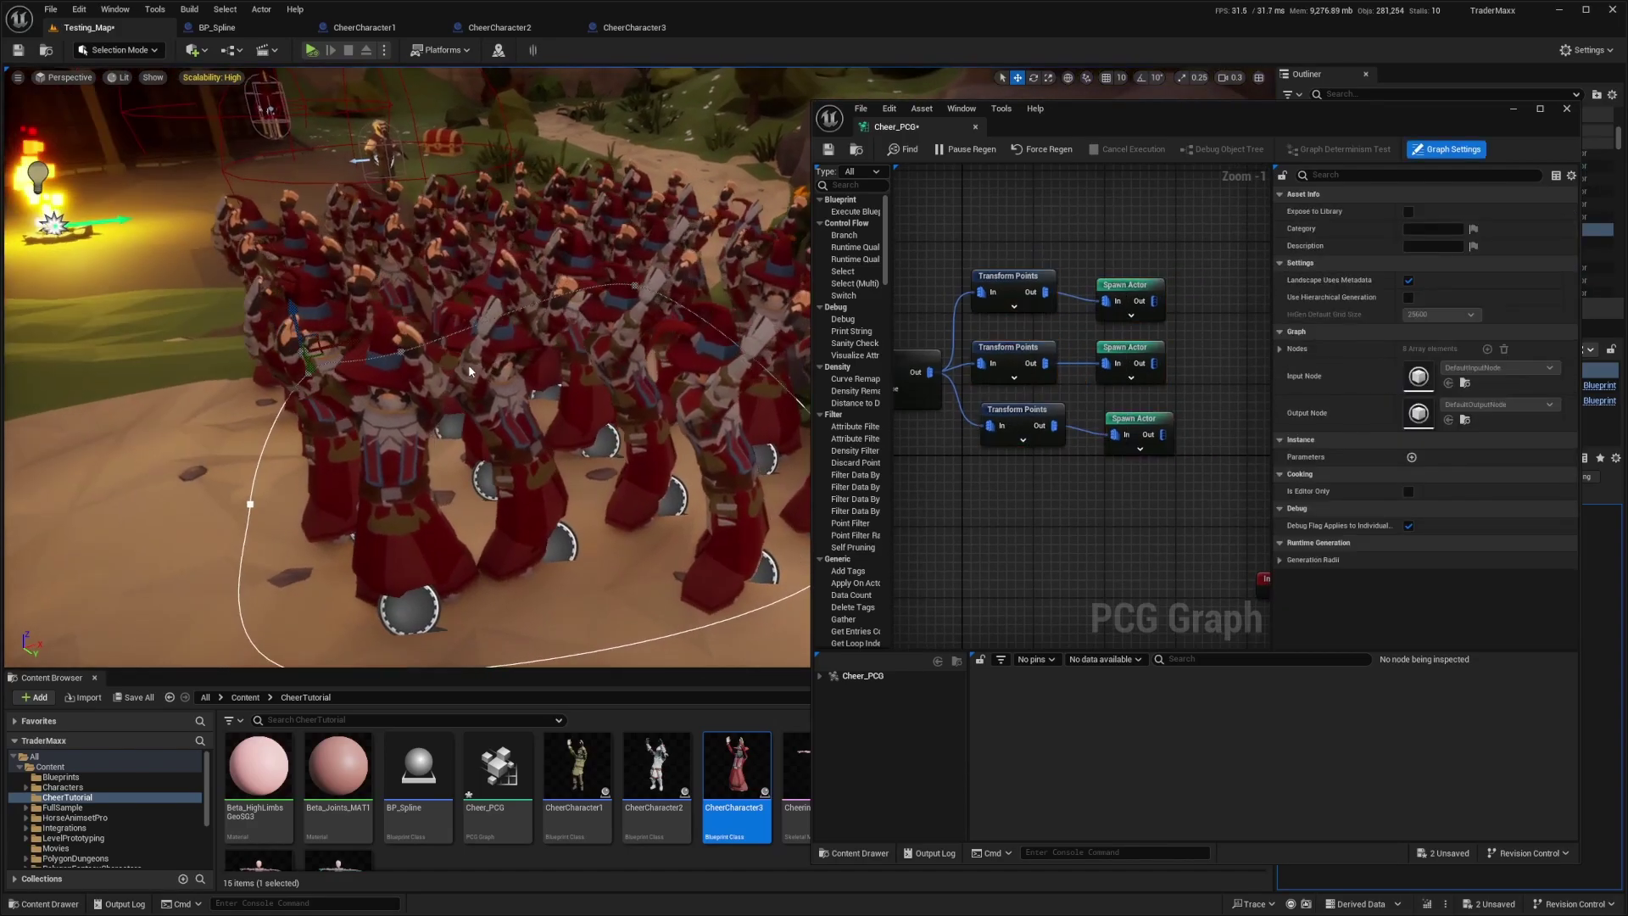
{"action": "scroll", "coordinate": [483, 372], "scroll_direction": "up", "scroll_amount": 3}
{"action": "scroll", "coordinate": [450, 367], "scroll_direction": "up", "scroll_amount": 3}
{"action": "scroll", "coordinate": [450, 368], "scroll_direction": "up", "scroll_amount": 3}
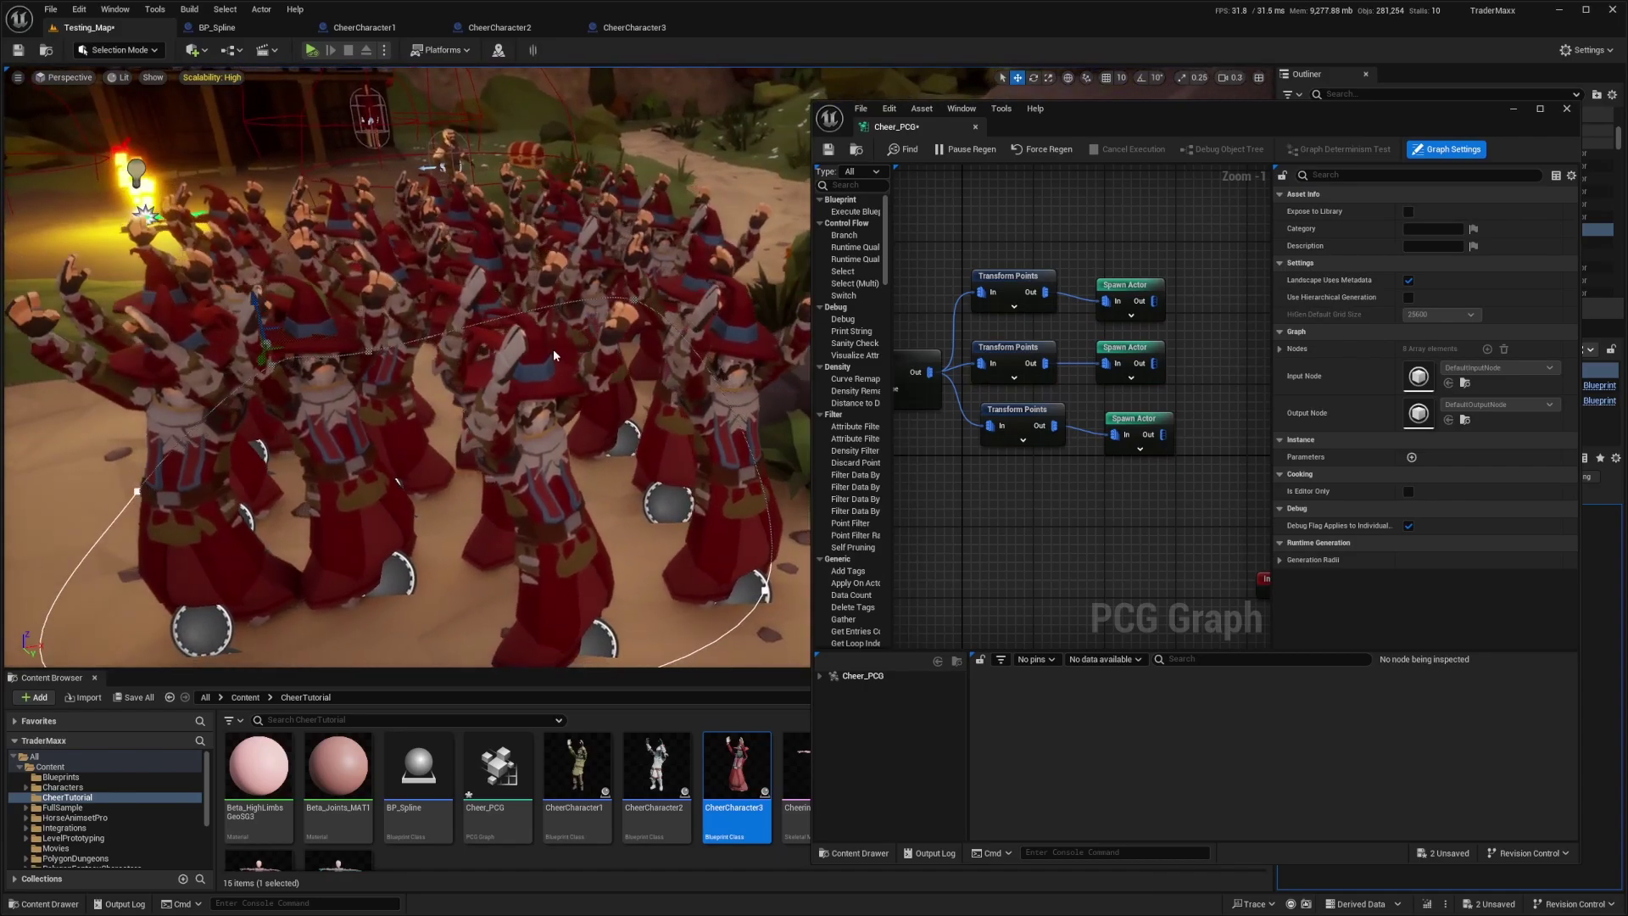
{"action": "left_click", "coordinate": [1009, 352]}
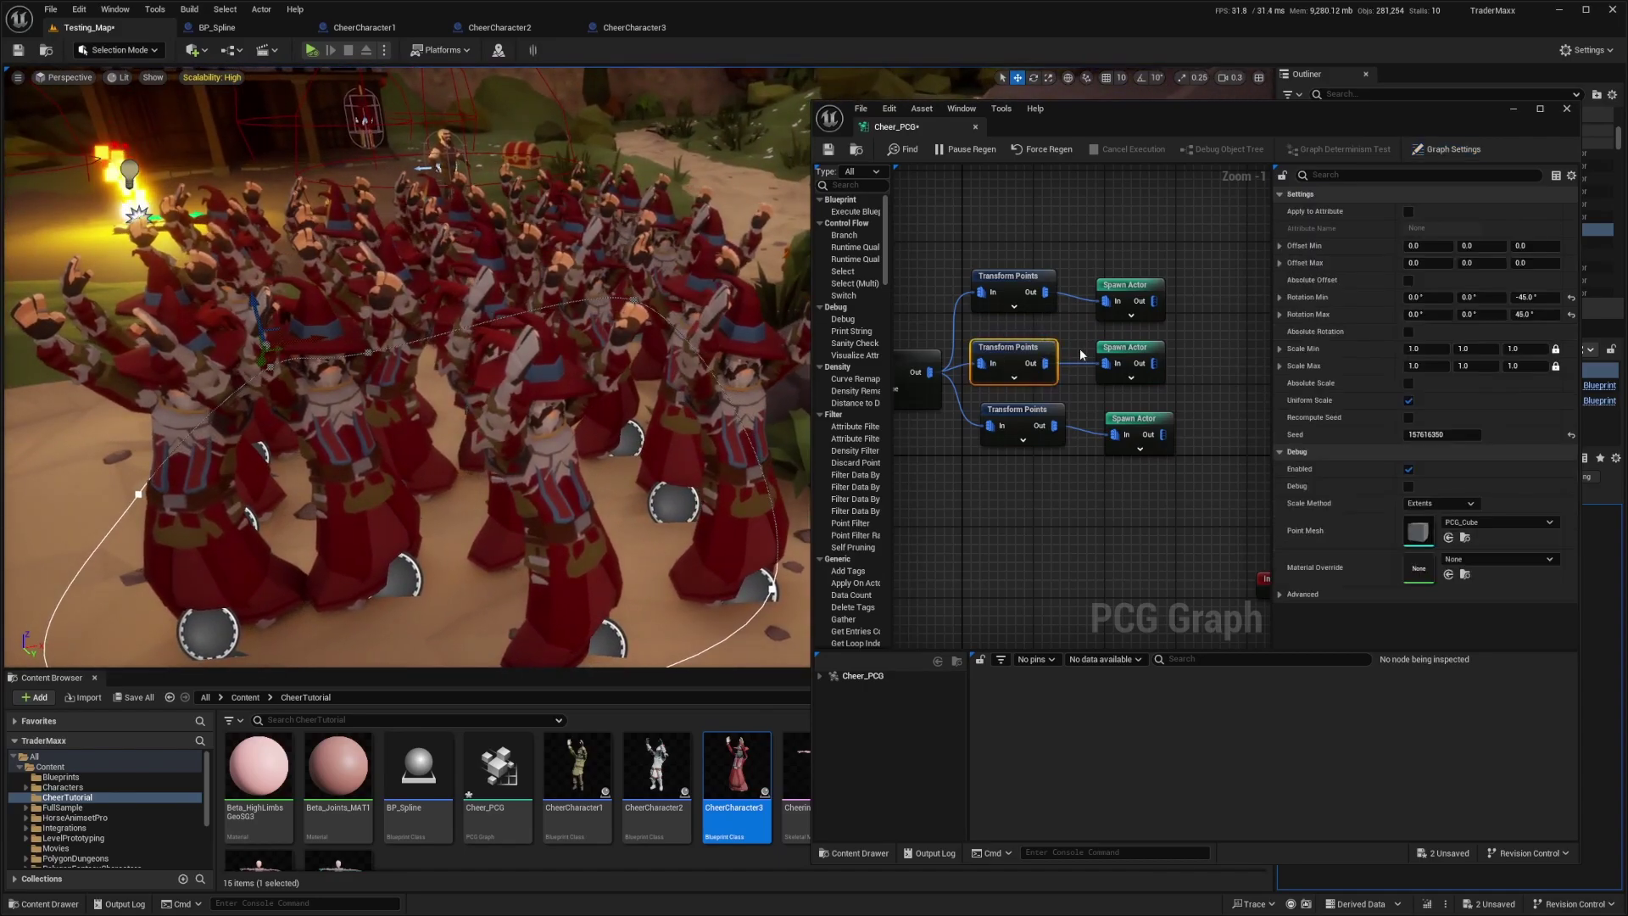
Cut the bottom branch's input link and set the middle branch's Offset Max Y to 50
{"action": "left_click", "coordinate": [991, 428], "text": "alt"}
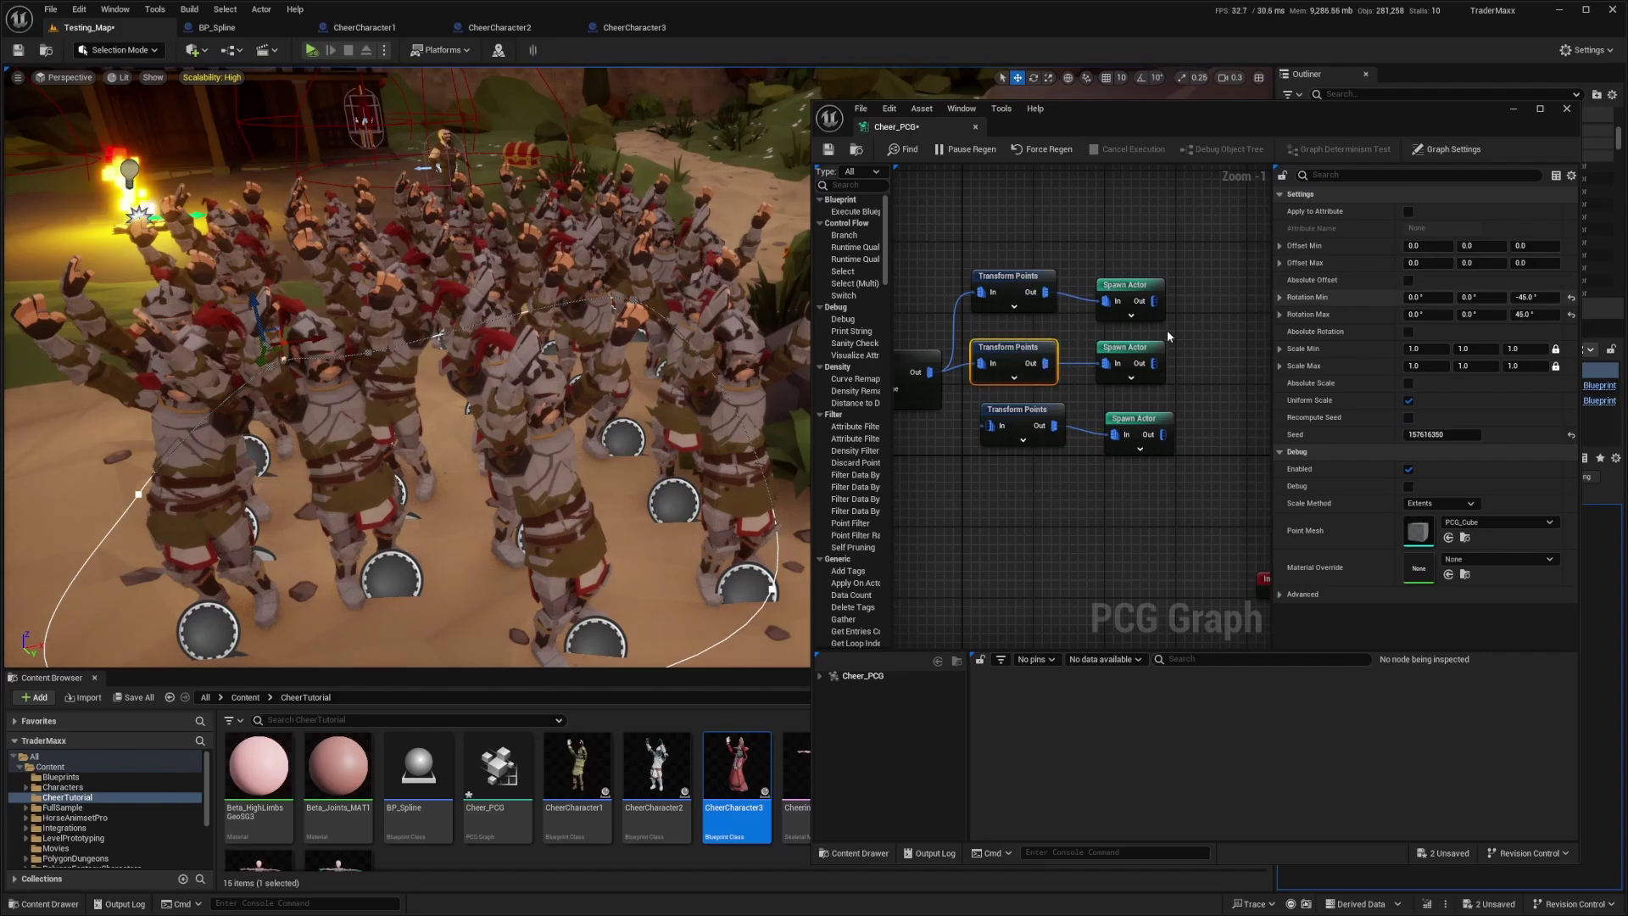
{"action": "left_click", "coordinate": [1482, 245]}
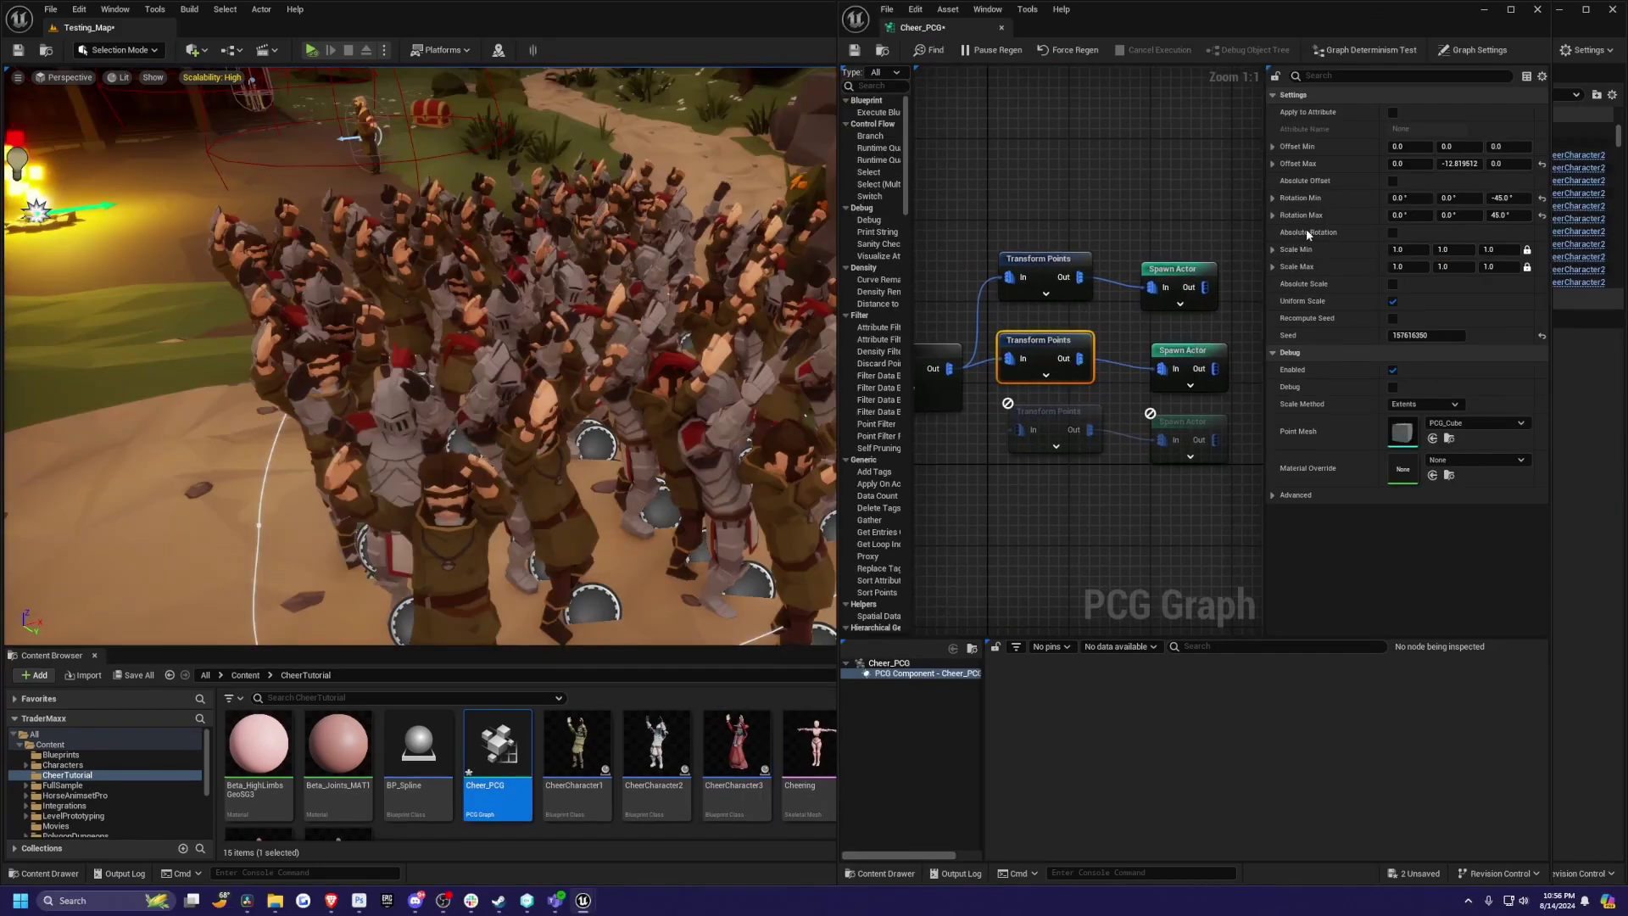
{"action": "left_click_drag", "start_coordinate": [1464, 163], "coordinate": [1517, 164]}
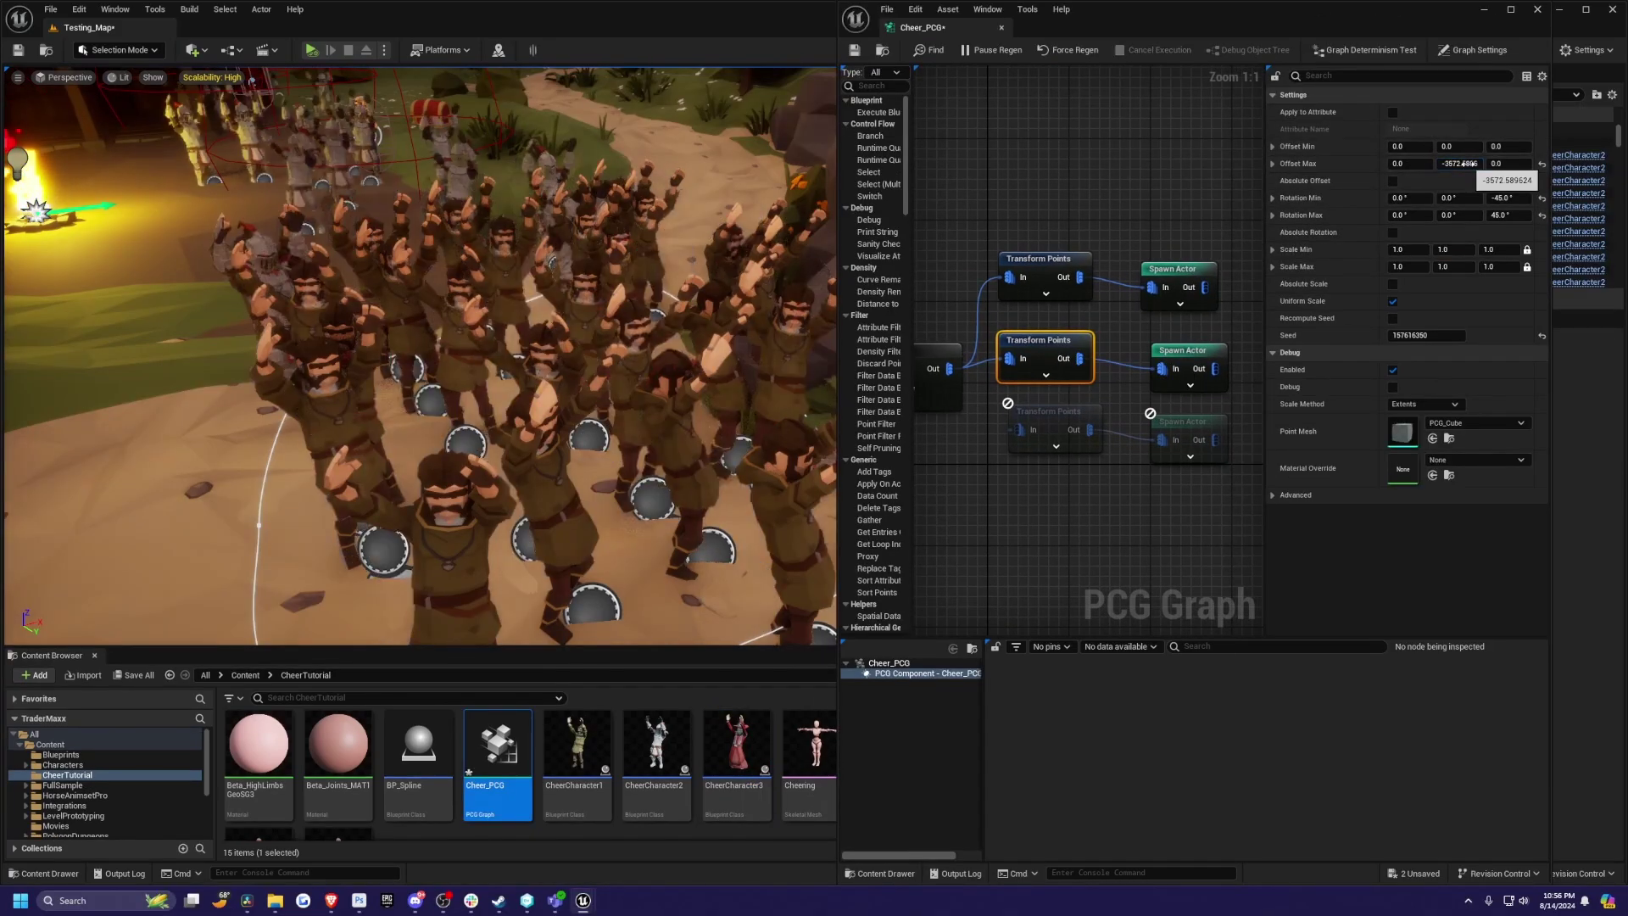
{"action": "left_click", "coordinate": [1542, 162]}
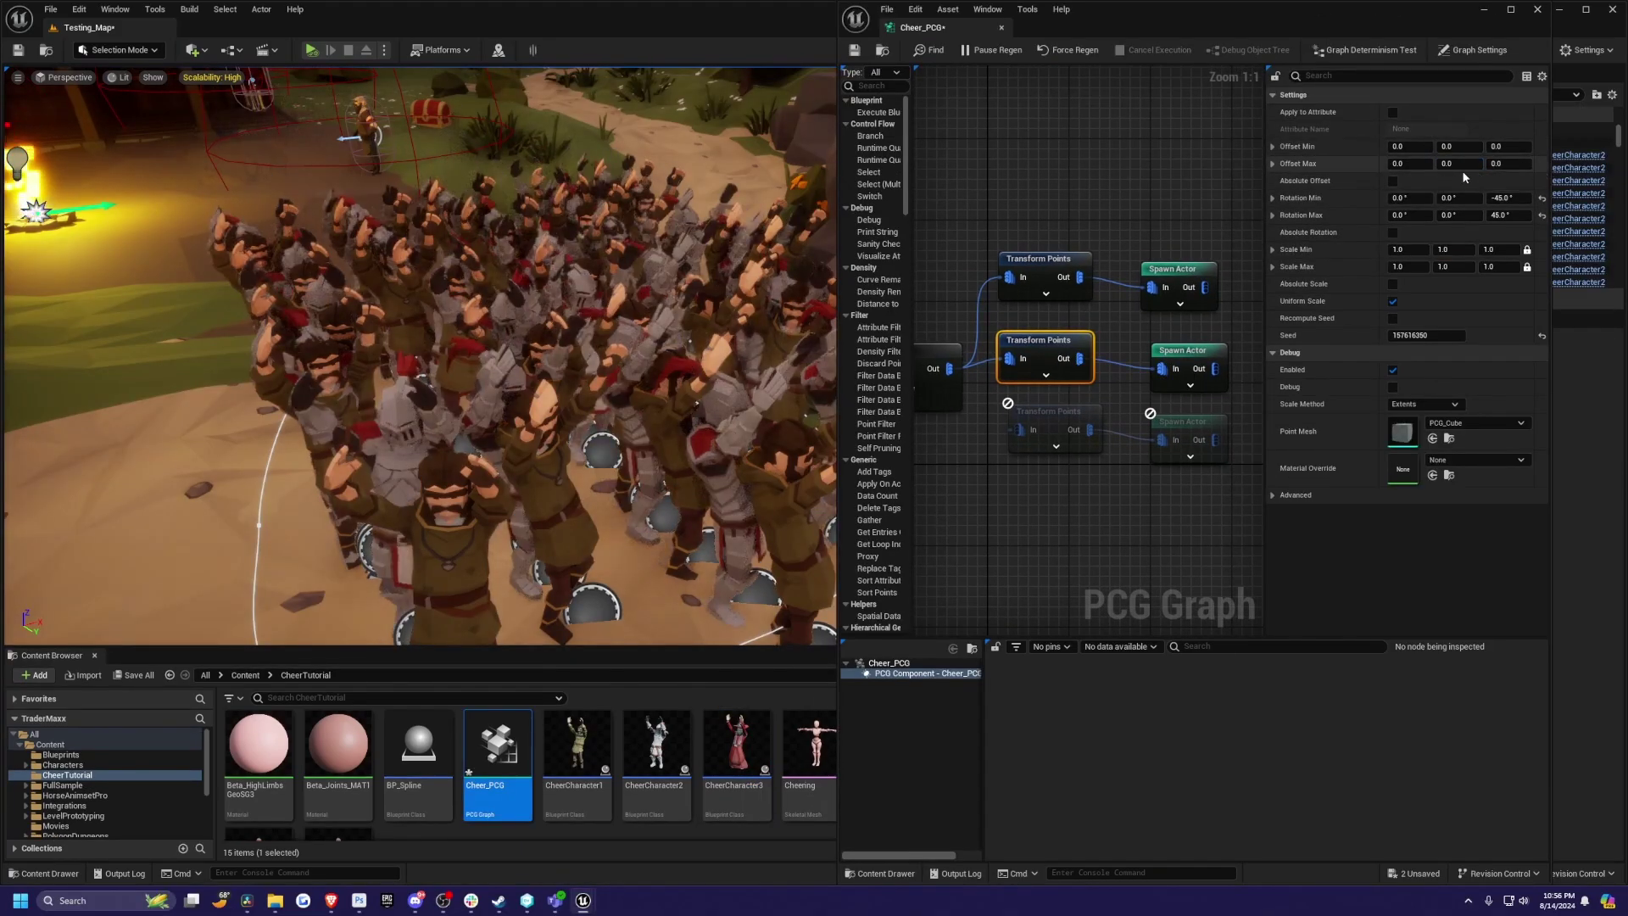
{"action": "type", "text": "50"}
{"action": "key", "text": "Return"}
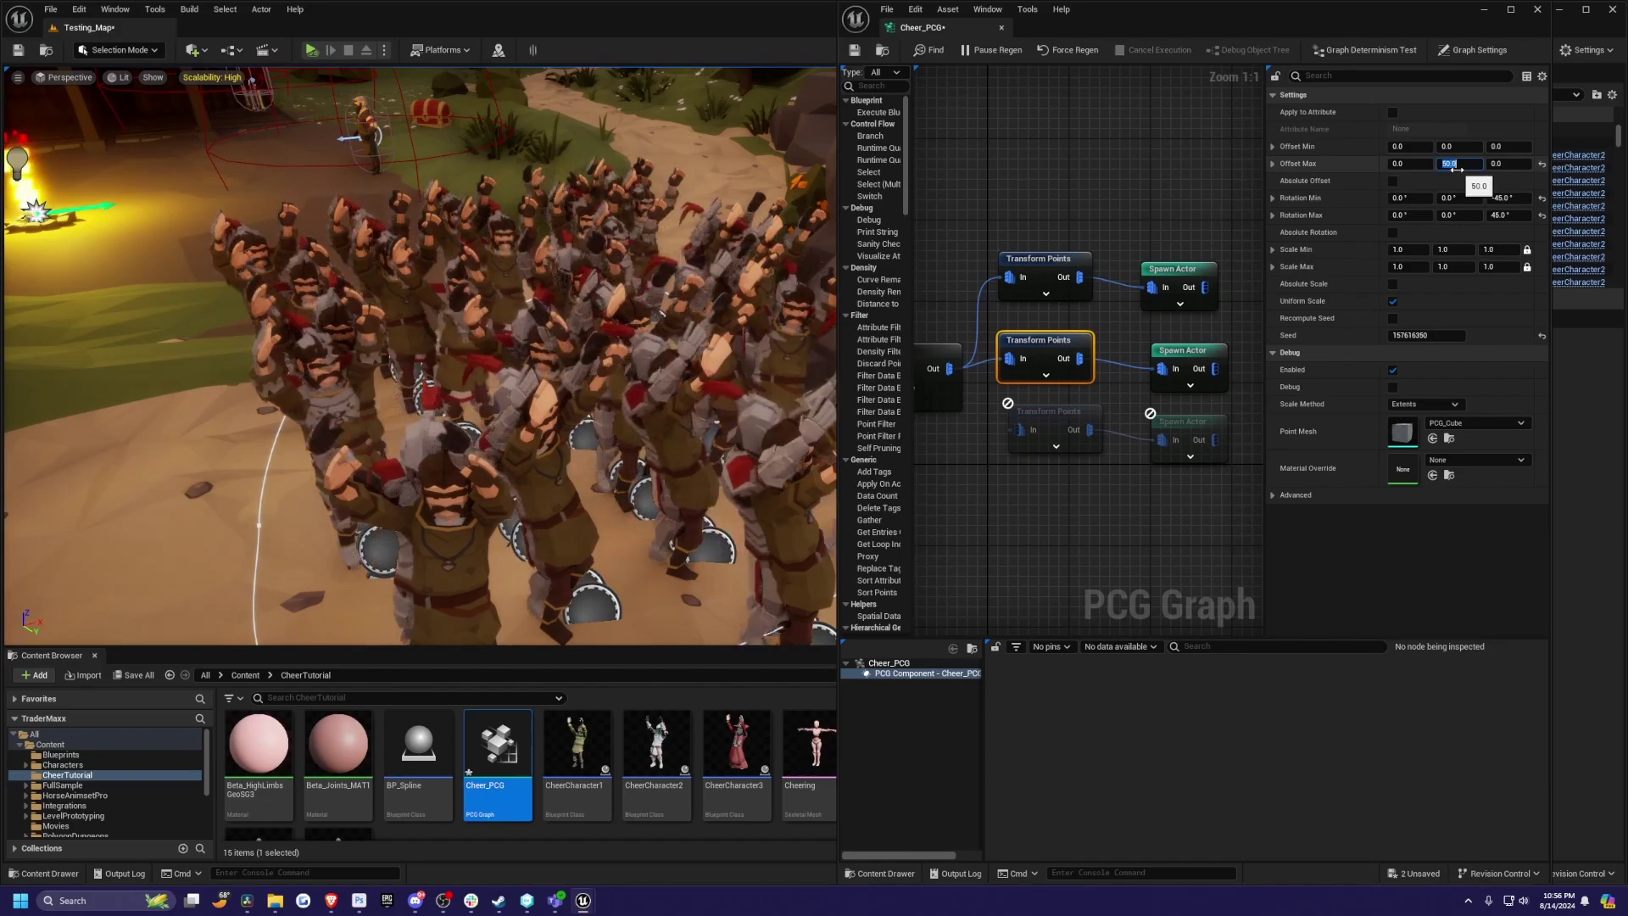
Commit the remaining offset values, with Offset Max X set to 100
{"action": "key", "text": "Return"}
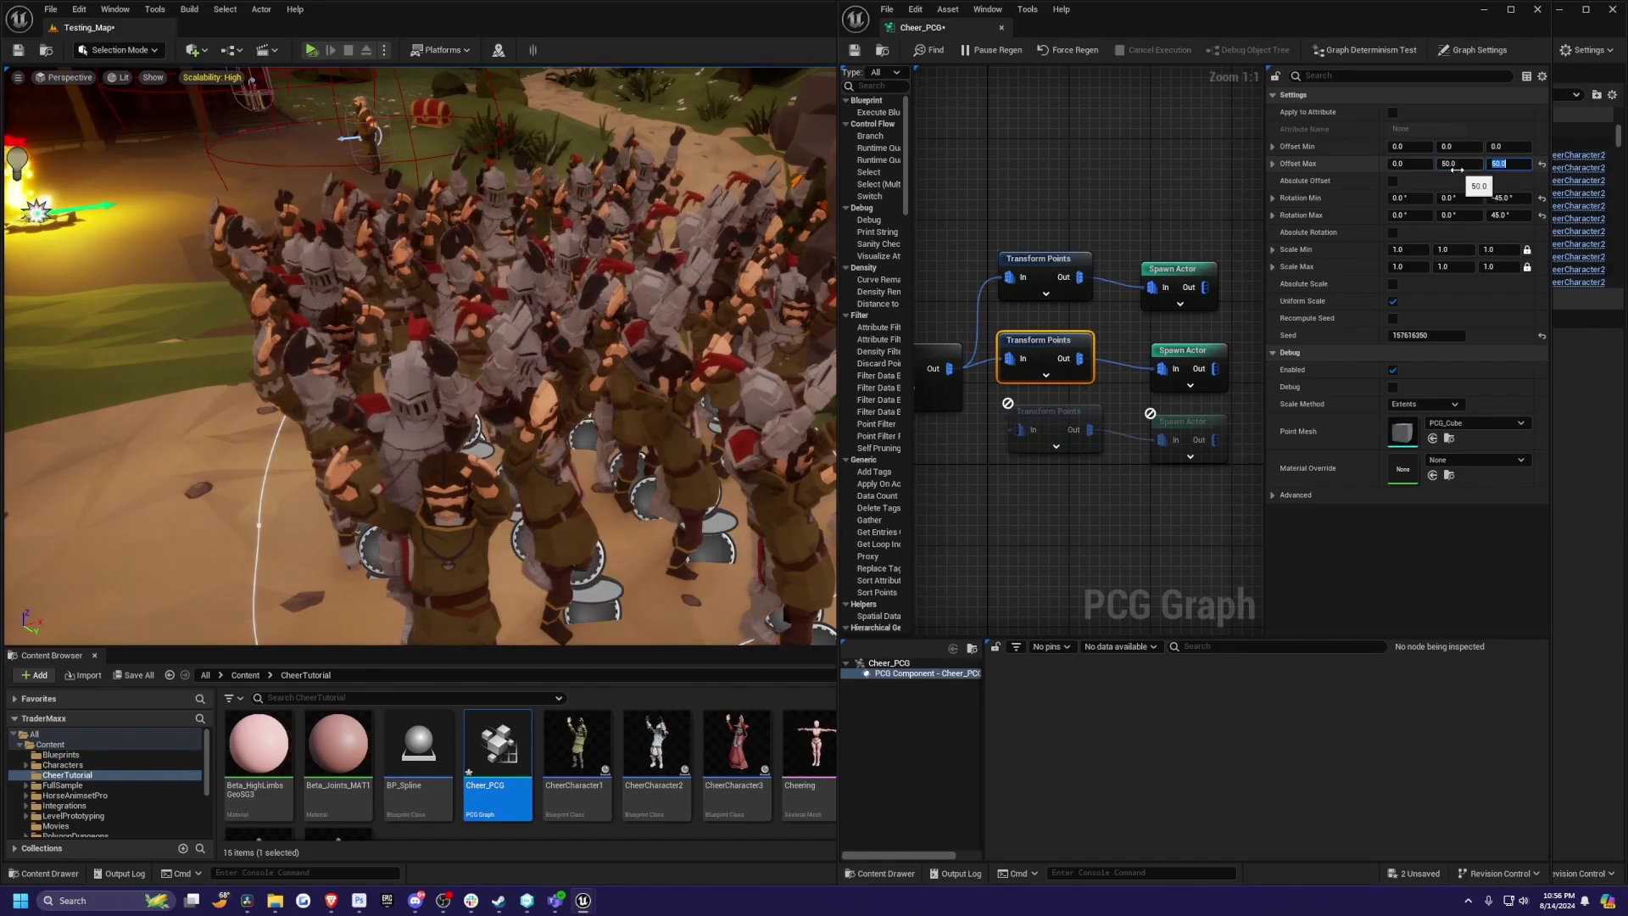
{"action": "type", "text": "0"}
{"action": "key", "text": "Return"}
{"action": "left_click", "coordinate": [1415, 163]}
{"action": "type", "text": "50"}
{"action": "key", "text": "Return"}
{"action": "type", "text": "100"}
{"action": "key", "text": "Return"}
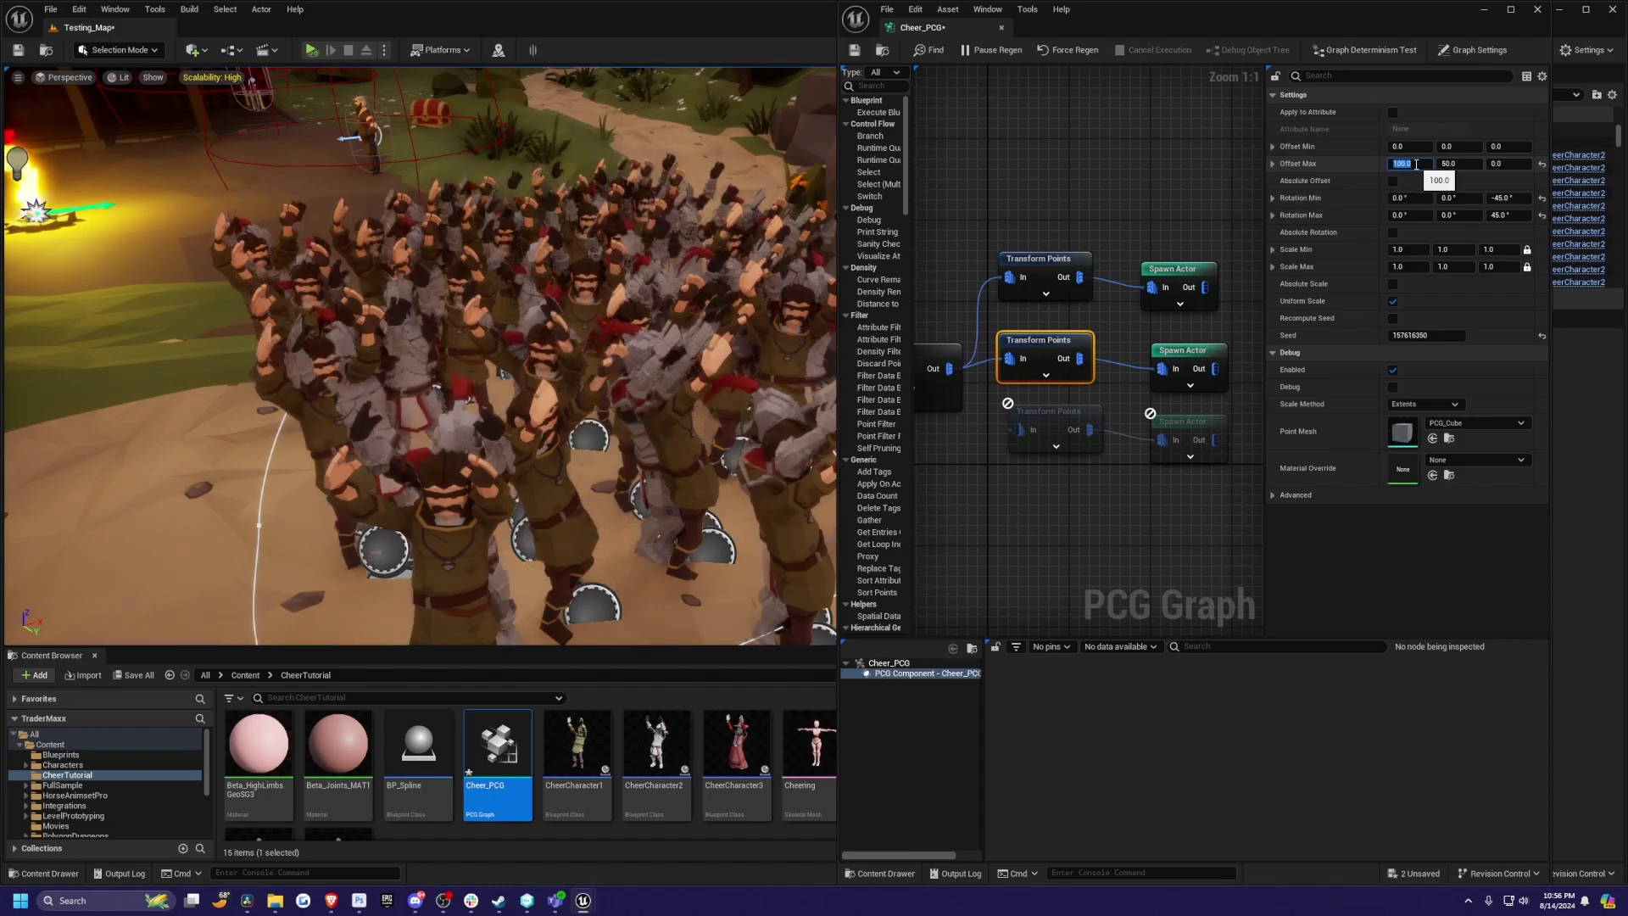